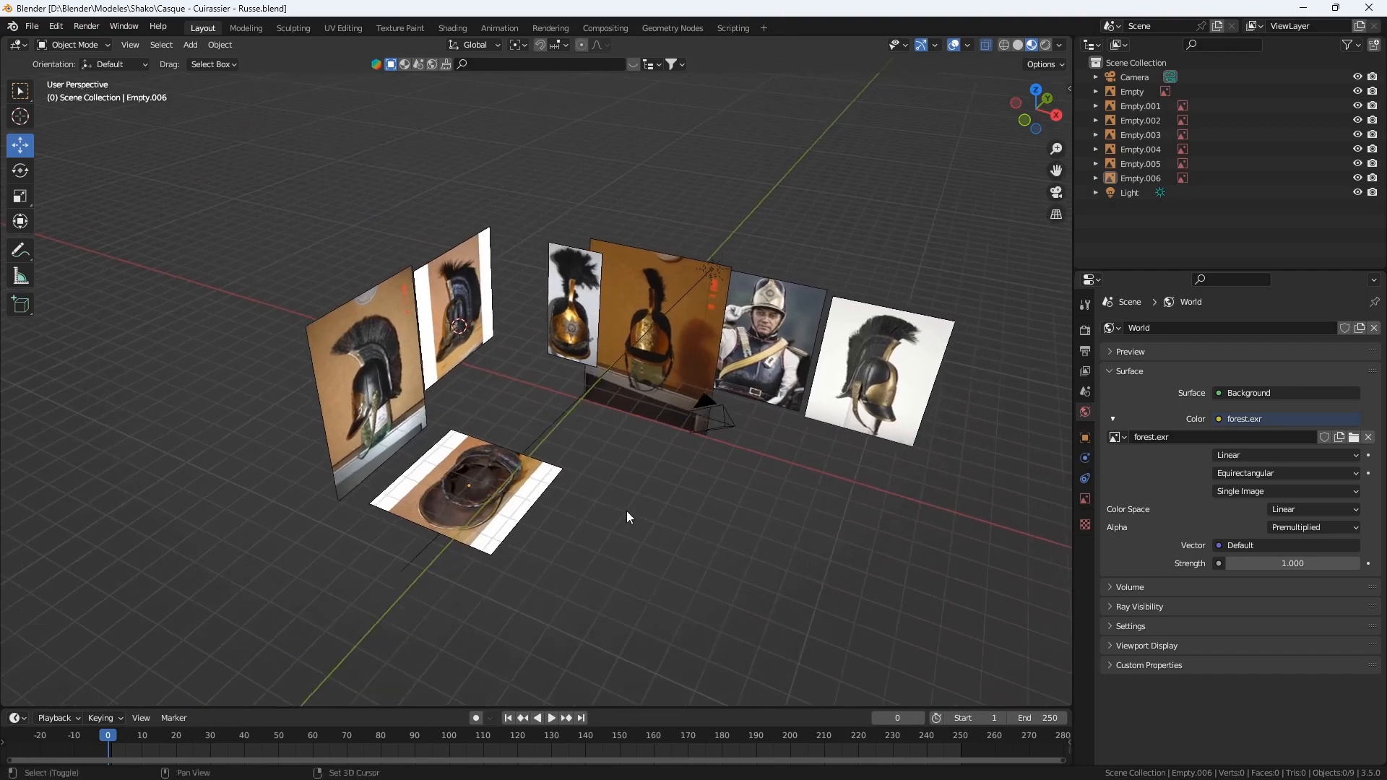
- Add a UV sphere in the right-side view at the 3D cursor on the side helmet photo
{"action": "key", "text": "KP_3"}
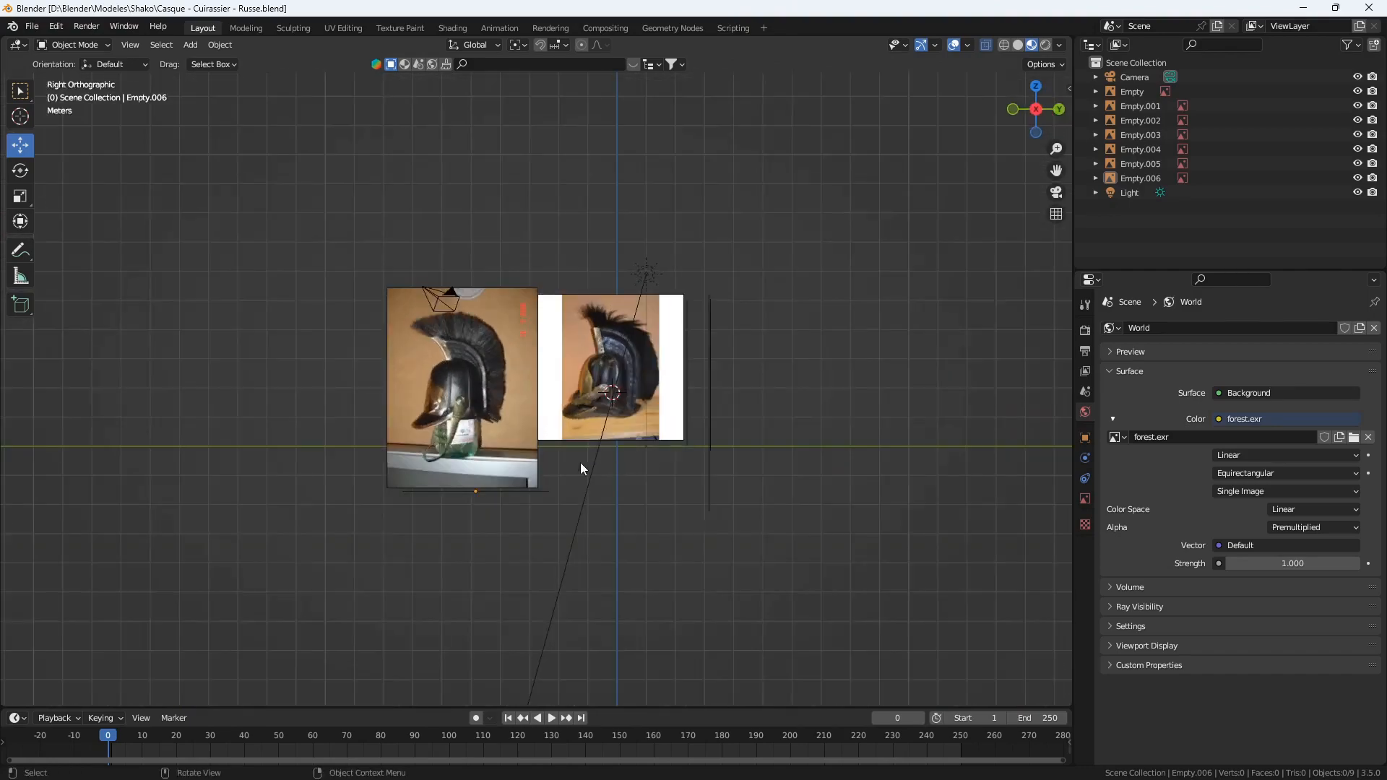
{"action": "scroll", "coordinate": [588, 445], "scroll_direction": "up", "scroll_amount": 3}
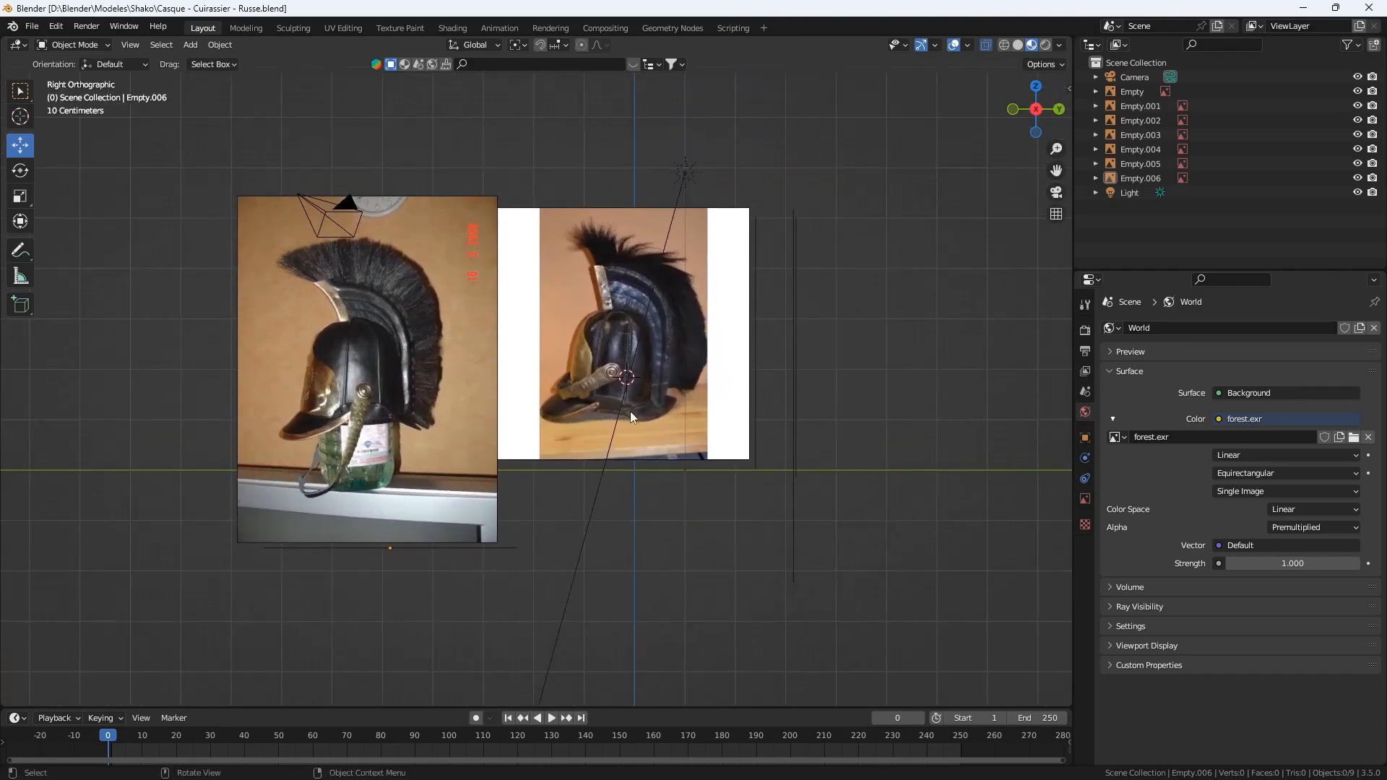
{"action": "left_click", "coordinate": [189, 46]}
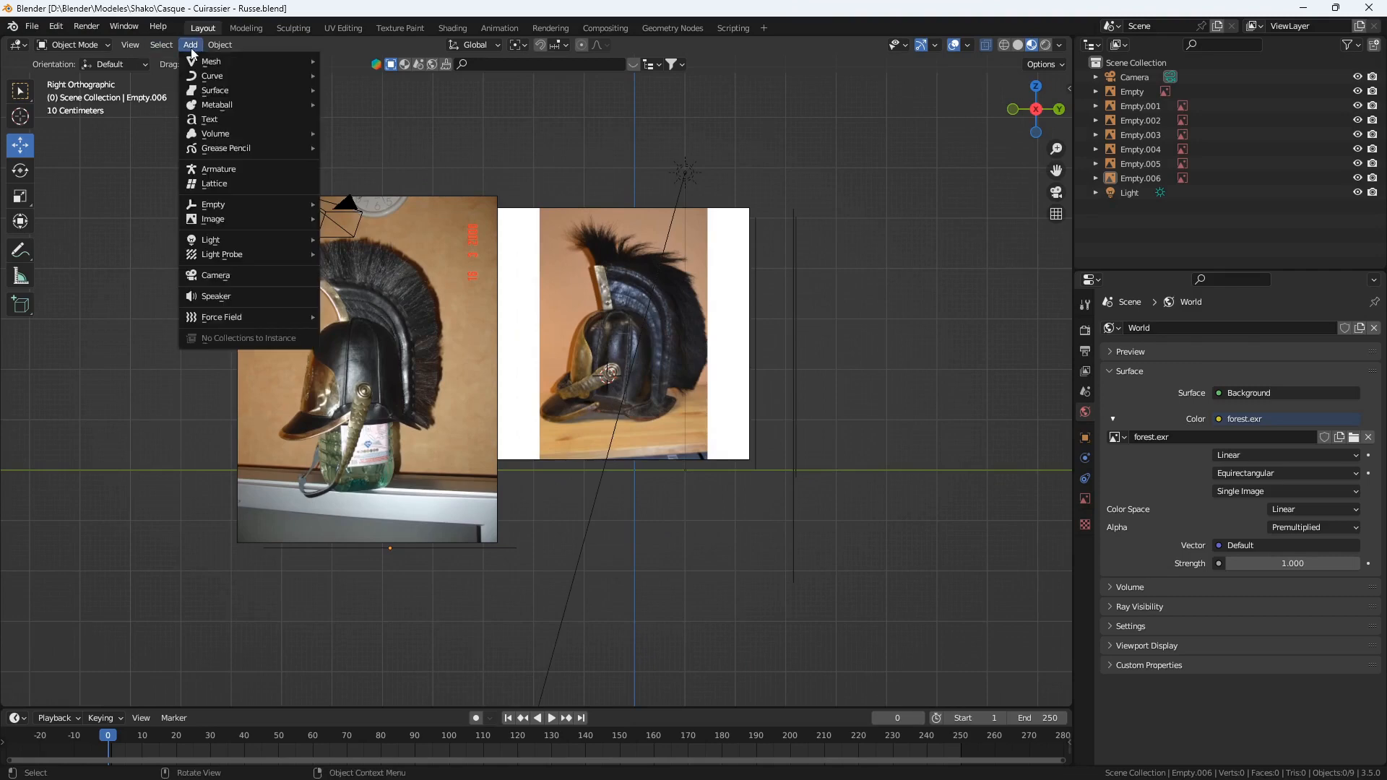
{"action": "mouse_move", "coordinate": [228, 60]}
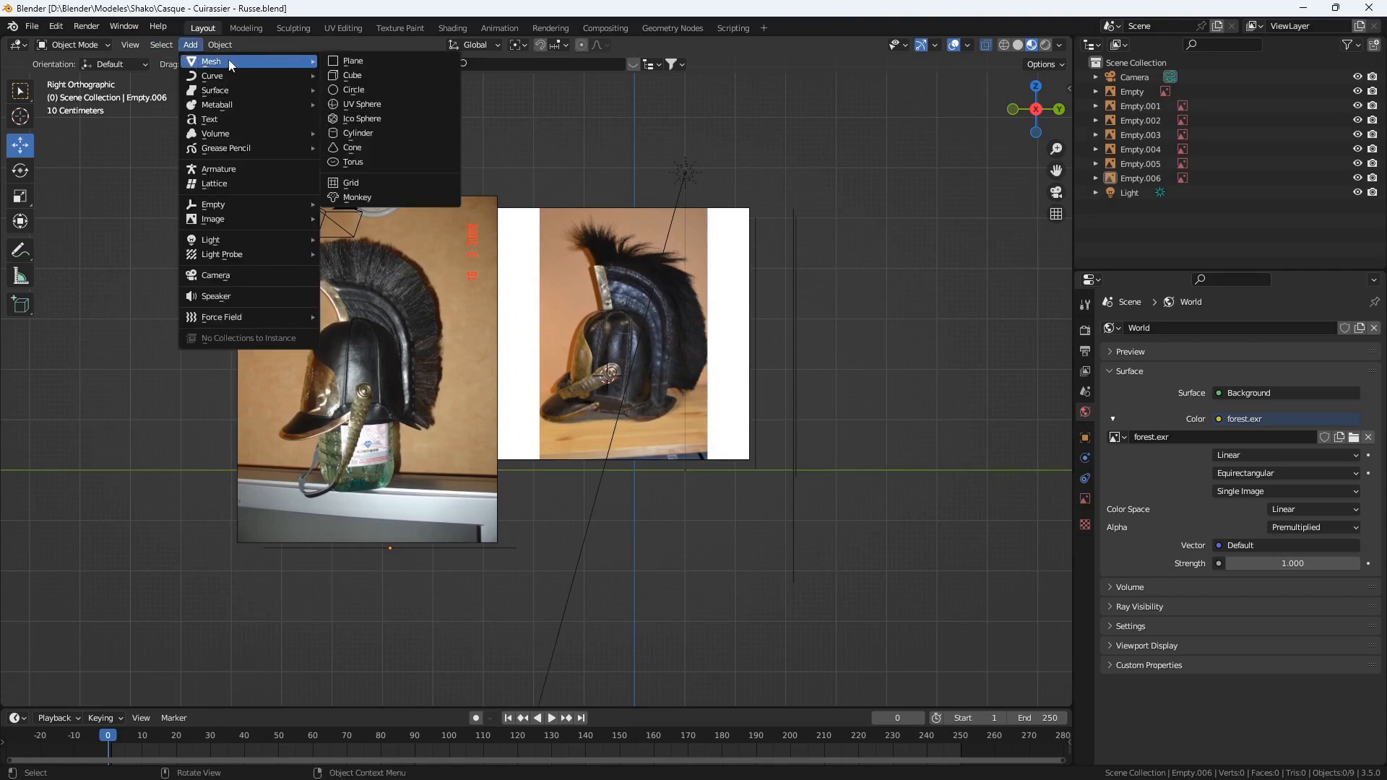
{"action": "left_click", "coordinate": [391, 103]}
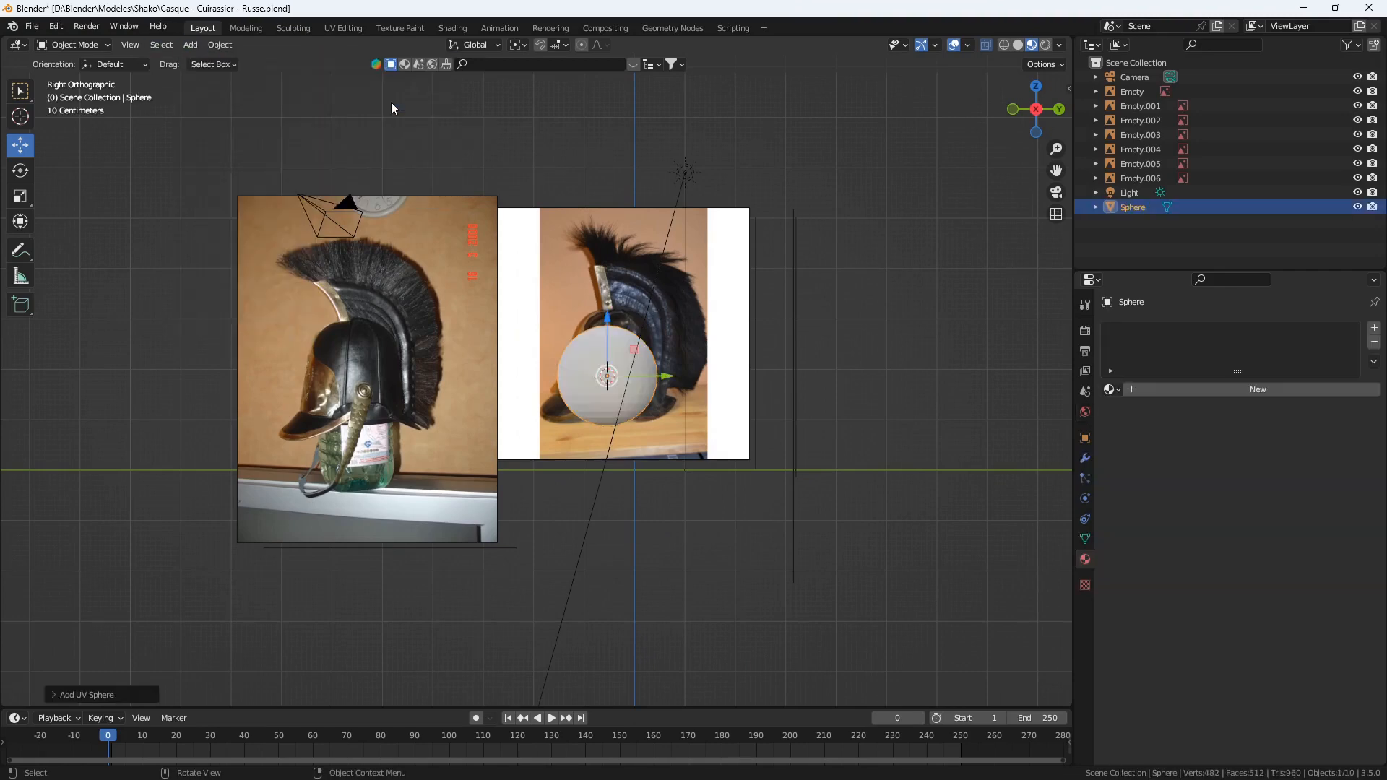
- Display the scene as wireframe and set the new UV sphere to 32 rings
{"action": "scroll", "coordinate": [632, 427], "scroll_direction": "up", "scroll_amount": 3}
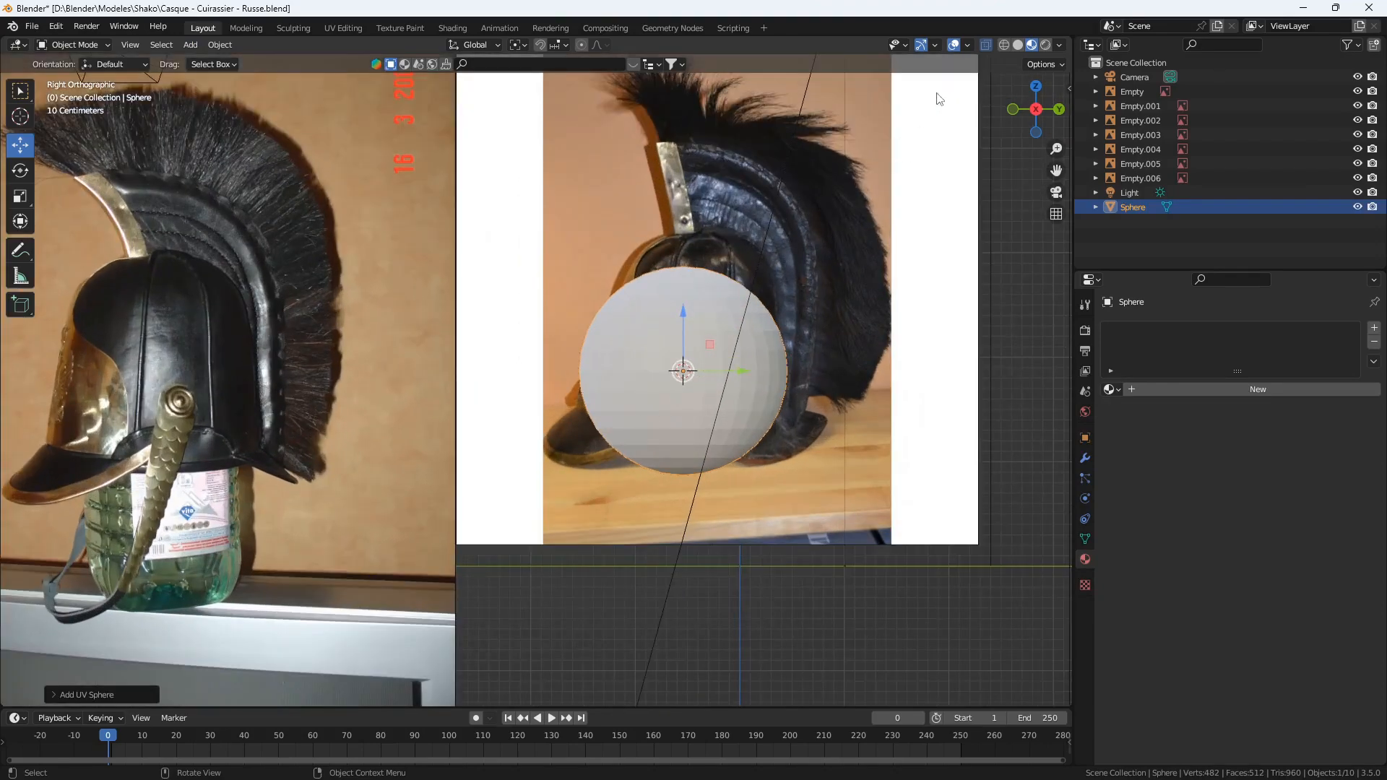
{"action": "left_click", "coordinate": [1005, 45]}
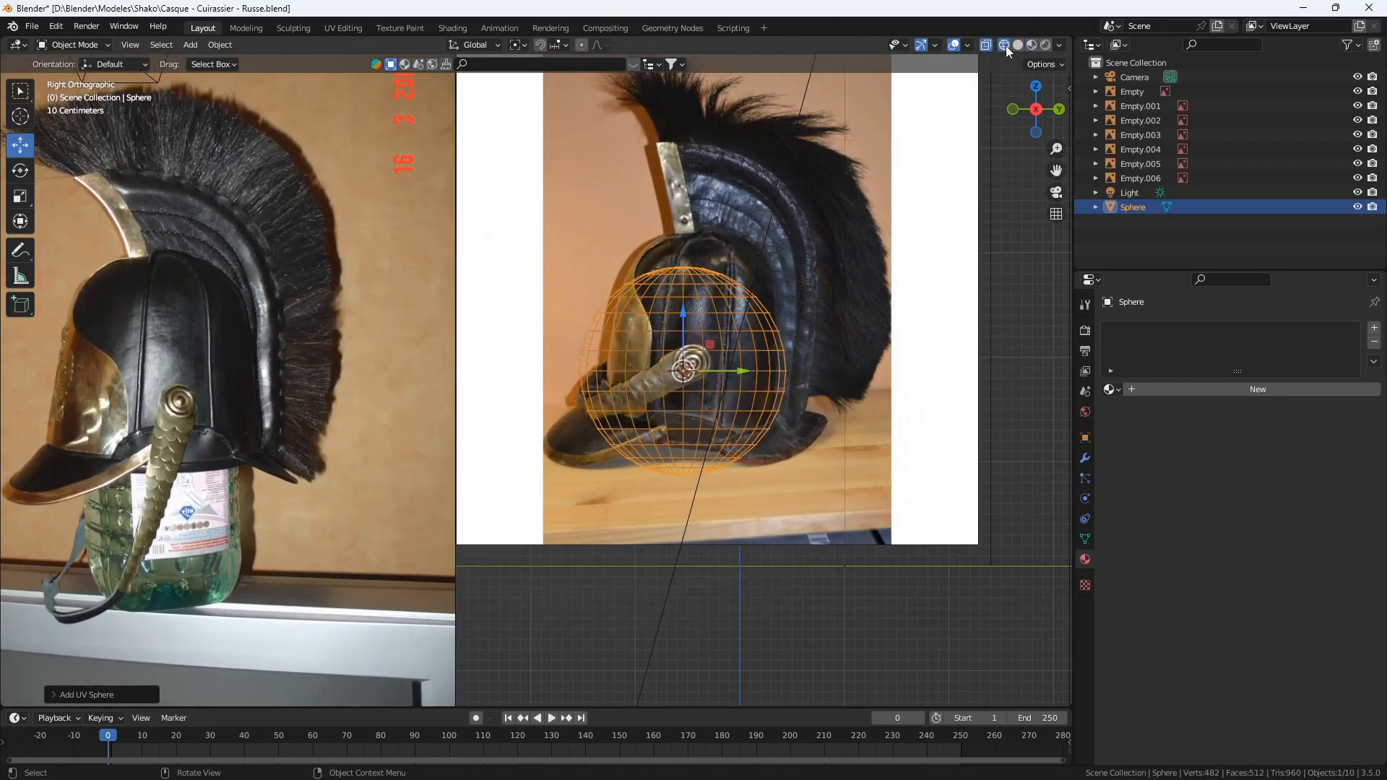
{"action": "left_click", "coordinate": [58, 694]}
{"action": "left_click", "coordinate": [204, 554]}
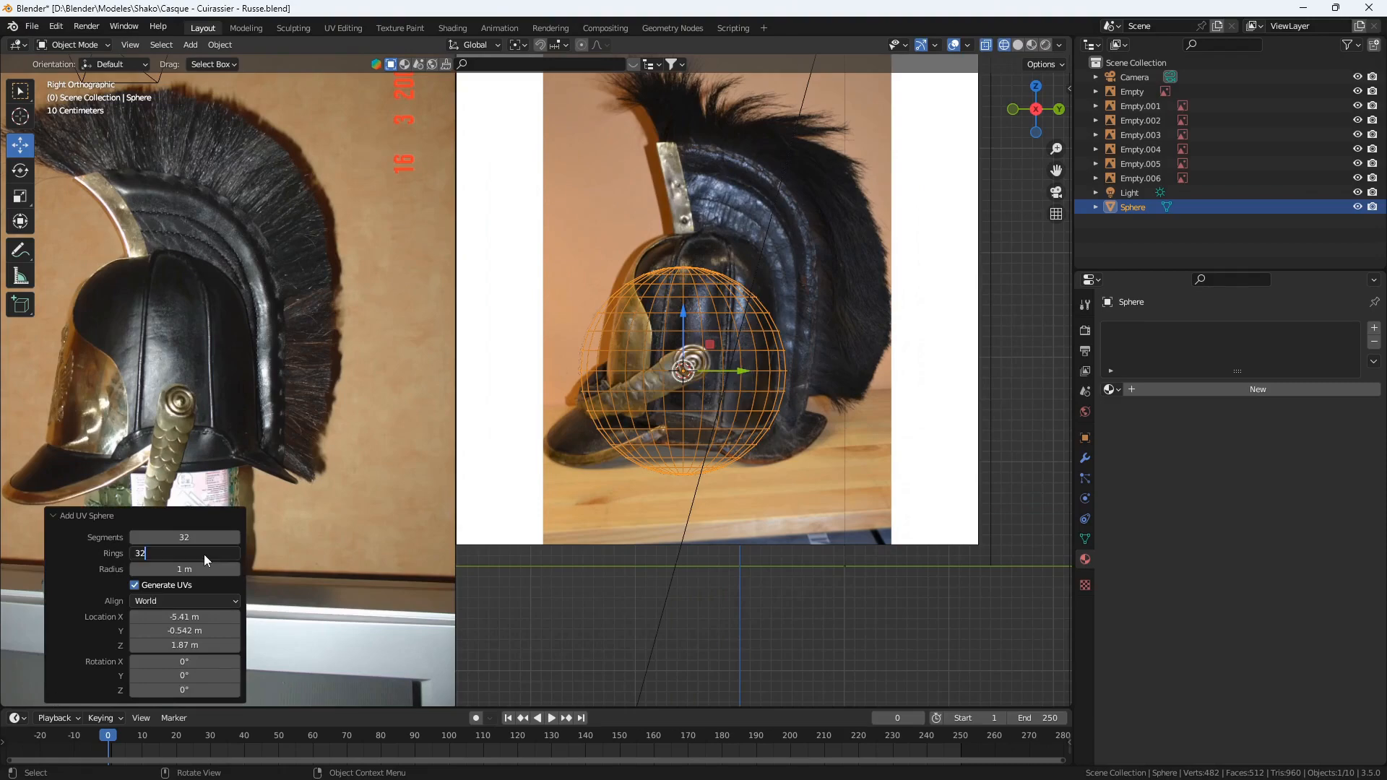
{"action": "type", "text": "32"}
{"action": "key", "text": "Return"}
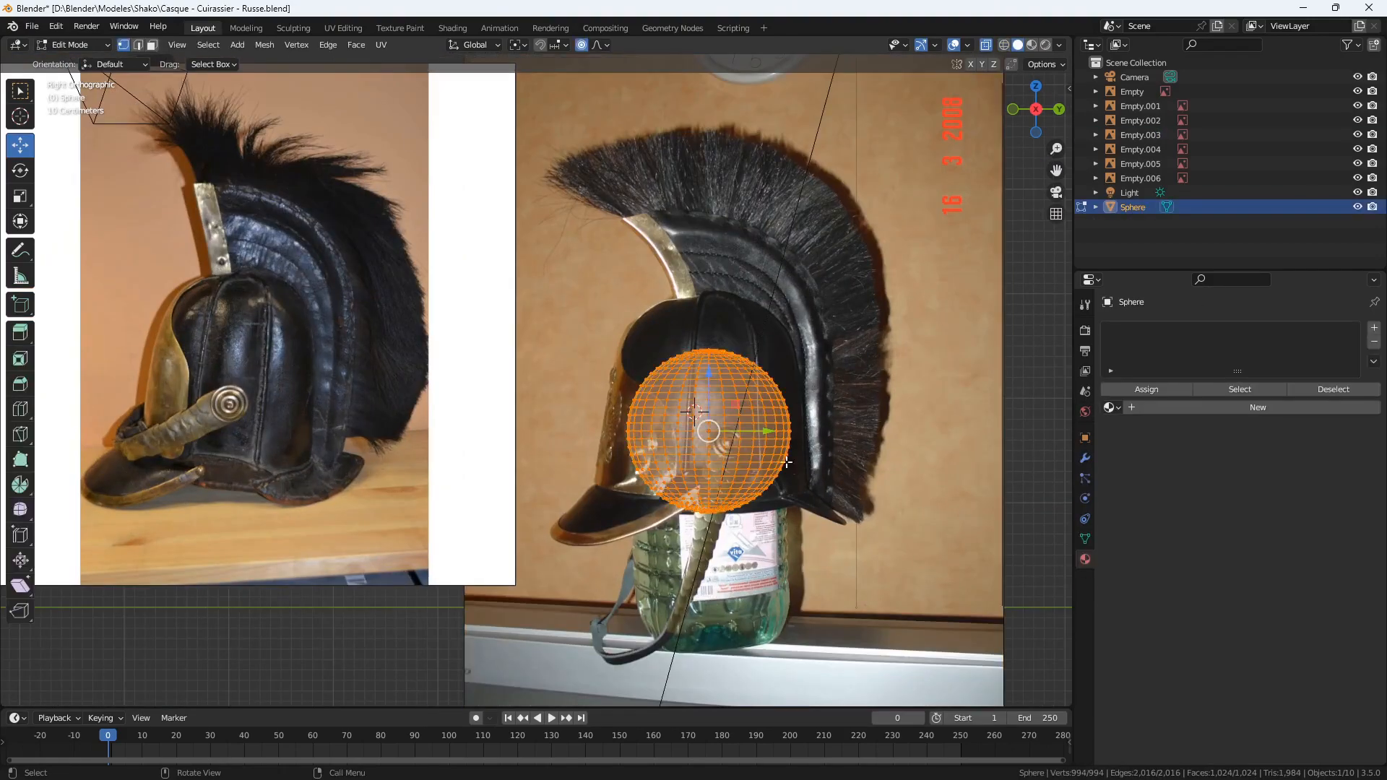
- Scale the sphere along Z to fit the height of the helmet shell in the side photo
{"action": "key", "text": "s"}
{"action": "key", "text": "z"}
{"action": "left_click", "coordinate": [773, 463]}
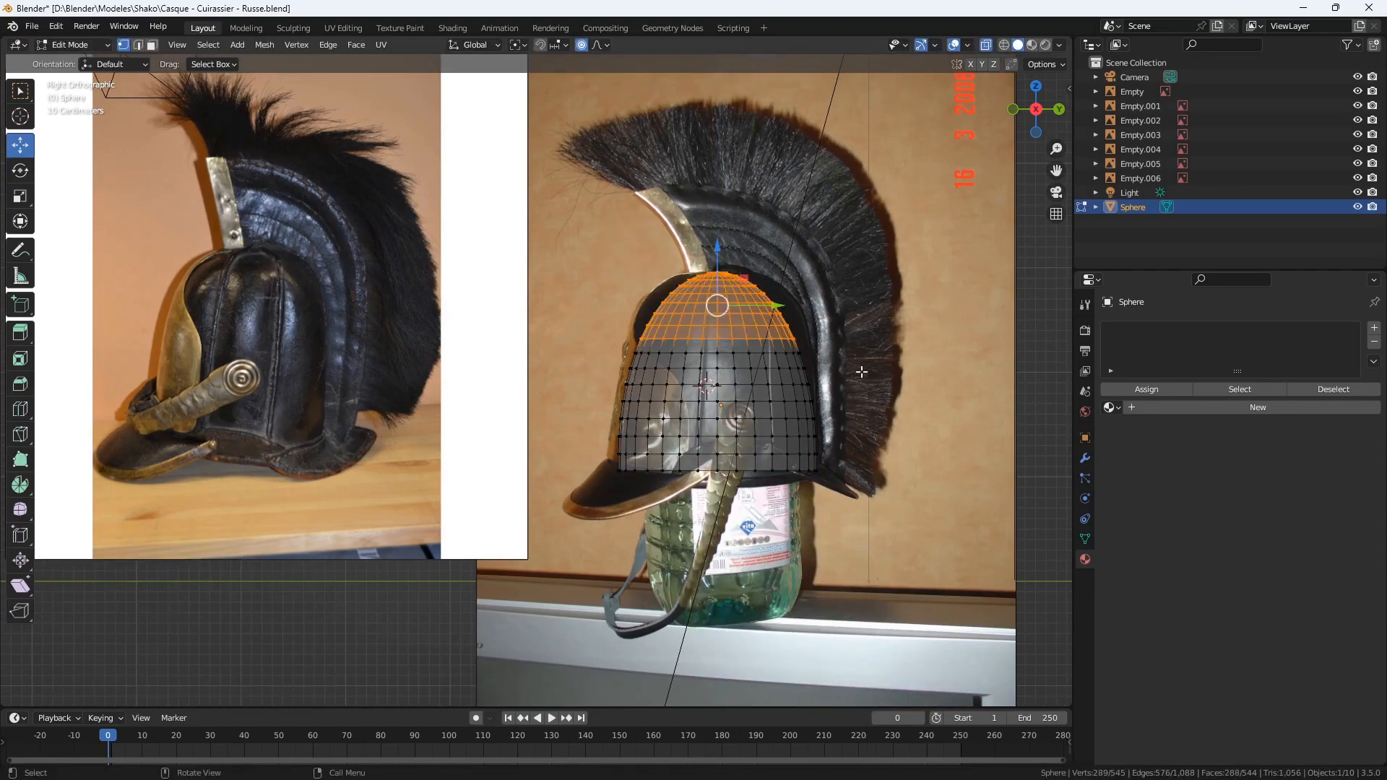
- Widen the dome's upper rings along Y with smooth proportional falloff to fill out the helmet crown in the side photo
{"action": "key", "text": "s"}
{"action": "key", "text": "y"}
{"action": "scroll", "coordinate": [867, 325], "scroll_direction": "down", "scroll_amount": 3}
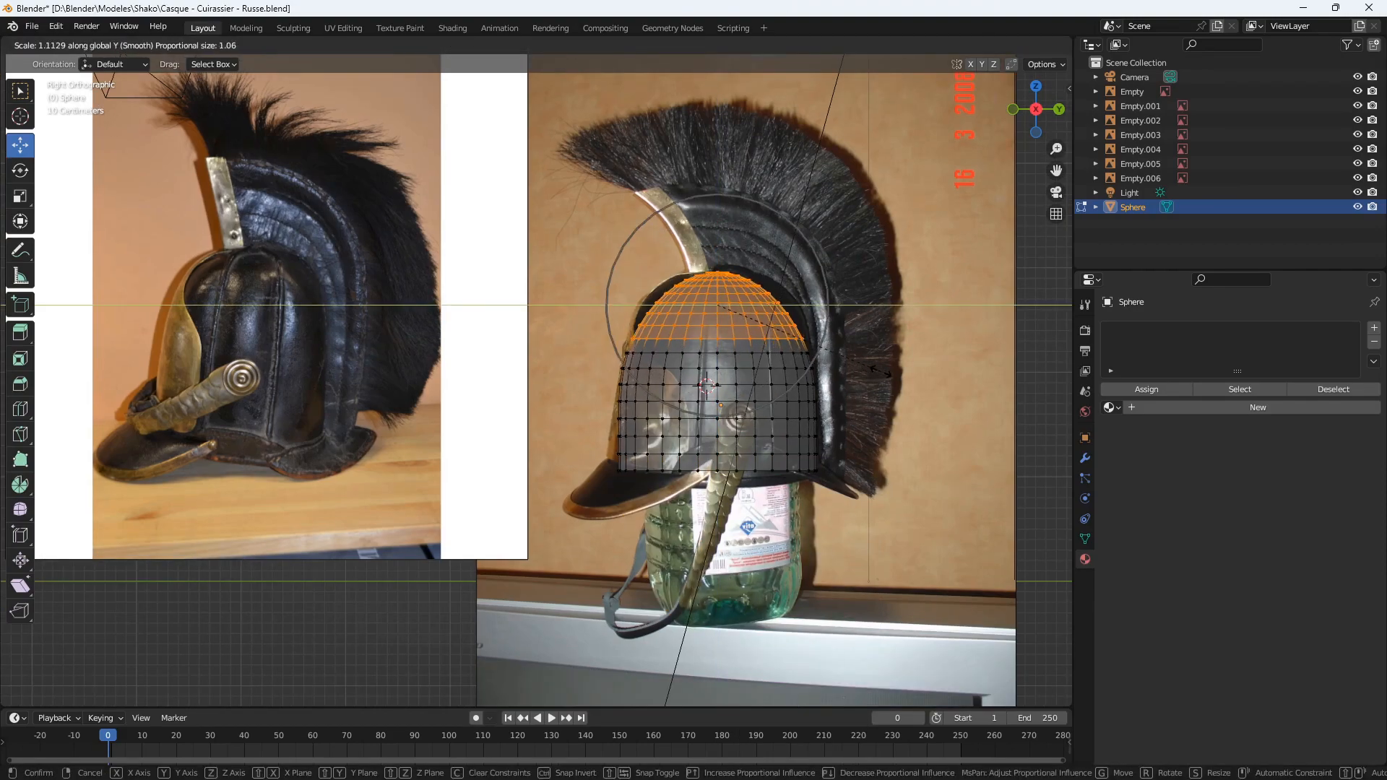
{"action": "scroll", "coordinate": [886, 278], "scroll_direction": "down", "scroll_amount": 1}
{"action": "left_click", "coordinate": [885, 278]}
{"action": "scroll", "coordinate": [867, 275], "scroll_direction": "up", "scroll_amount": 1}
{"action": "key", "text": "ctrl+KP_Subtract"}
{"action": "key", "text": "ctrl+KP_Subtract"}
{"action": "key", "text": "s"}
{"action": "scroll", "coordinate": [690, 228], "scroll_direction": "up", "scroll_amount": 6}
{"action": "key", "text": "y"}
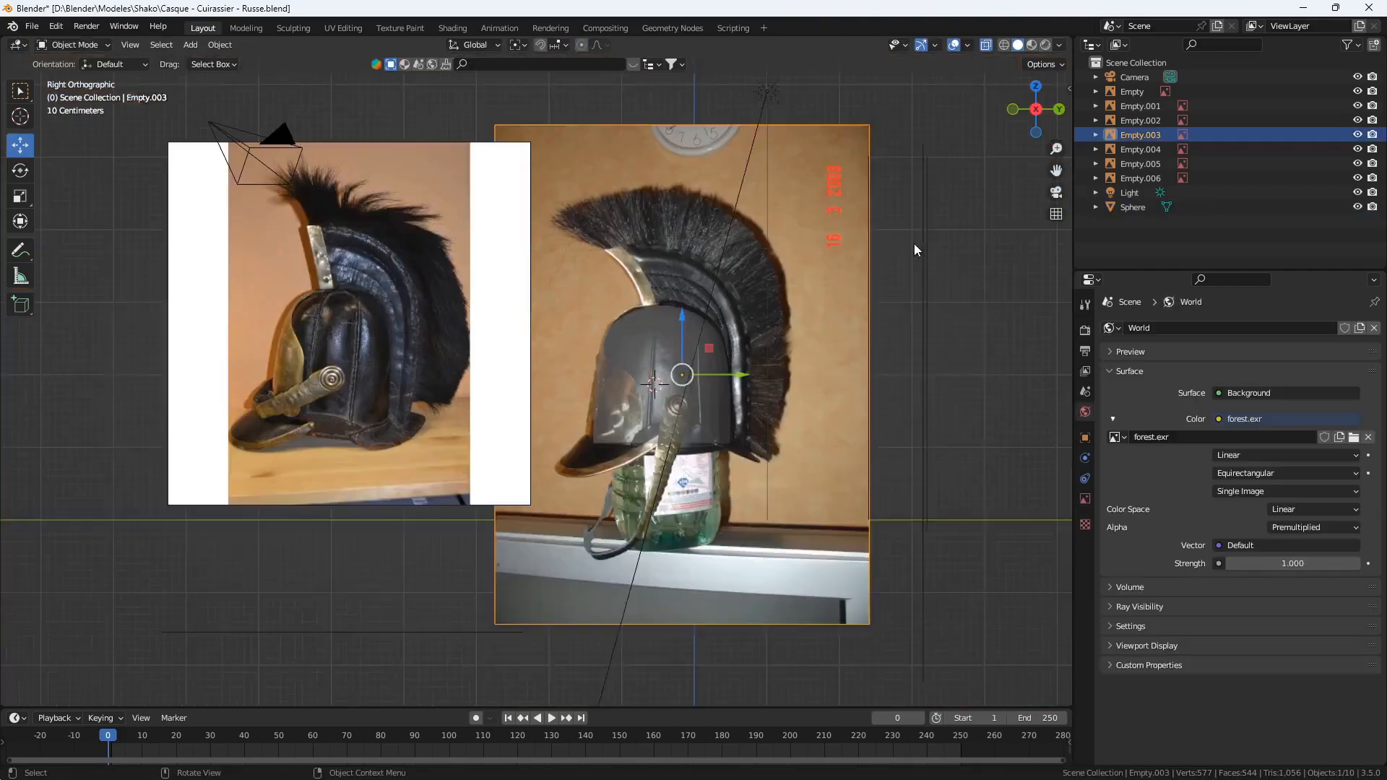
- Line up the helmet reference photos with the dome in the side and front views
{"action": "key", "text": "g"}
{"action": "left_click", "coordinate": [902, 258]}
{"action": "scroll", "coordinate": [731, 348], "scroll_direction": "up", "scroll_amount": 3}
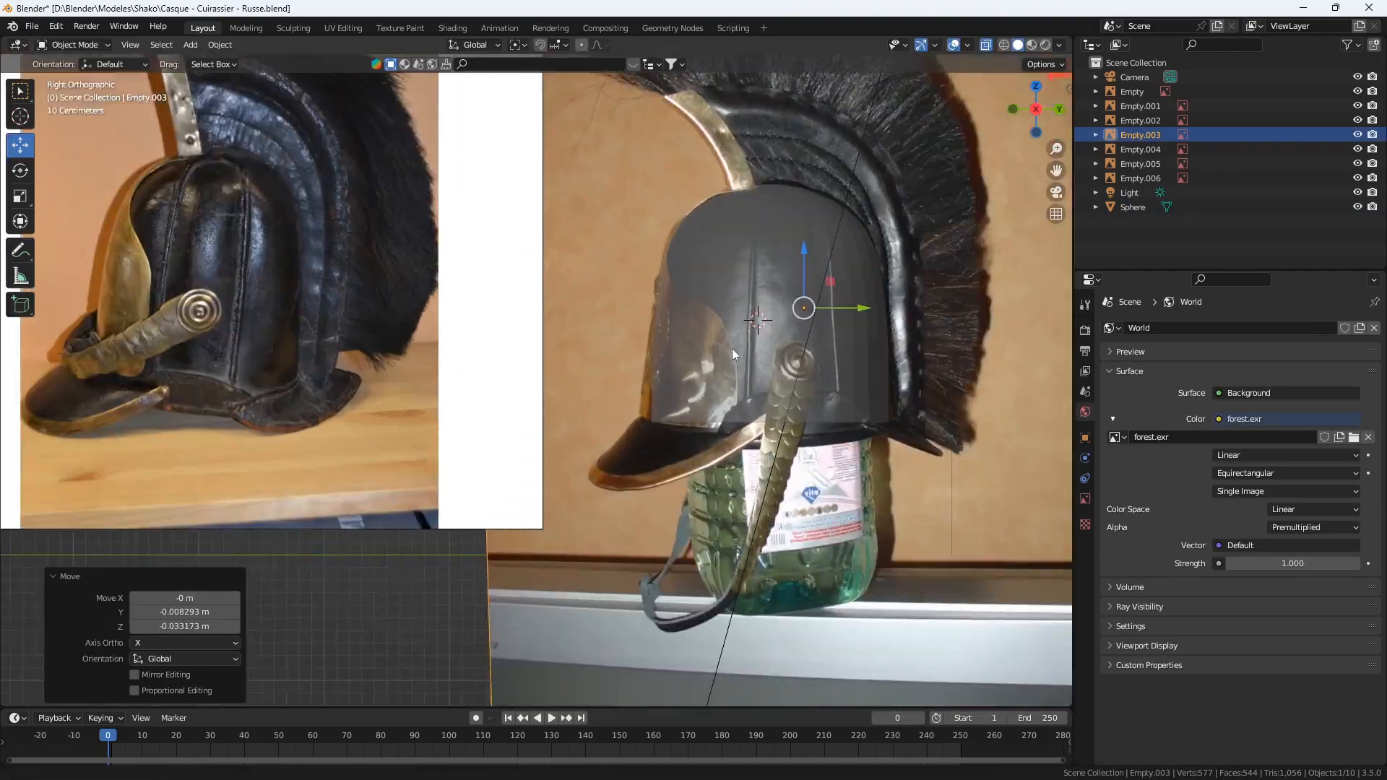
{"action": "key", "text": "KP_1"}
{"action": "scroll", "coordinate": [581, 344], "scroll_direction": "down", "scroll_amount": 3}
{"action": "key", "text": "g"}
{"action": "key", "text": "Return"}
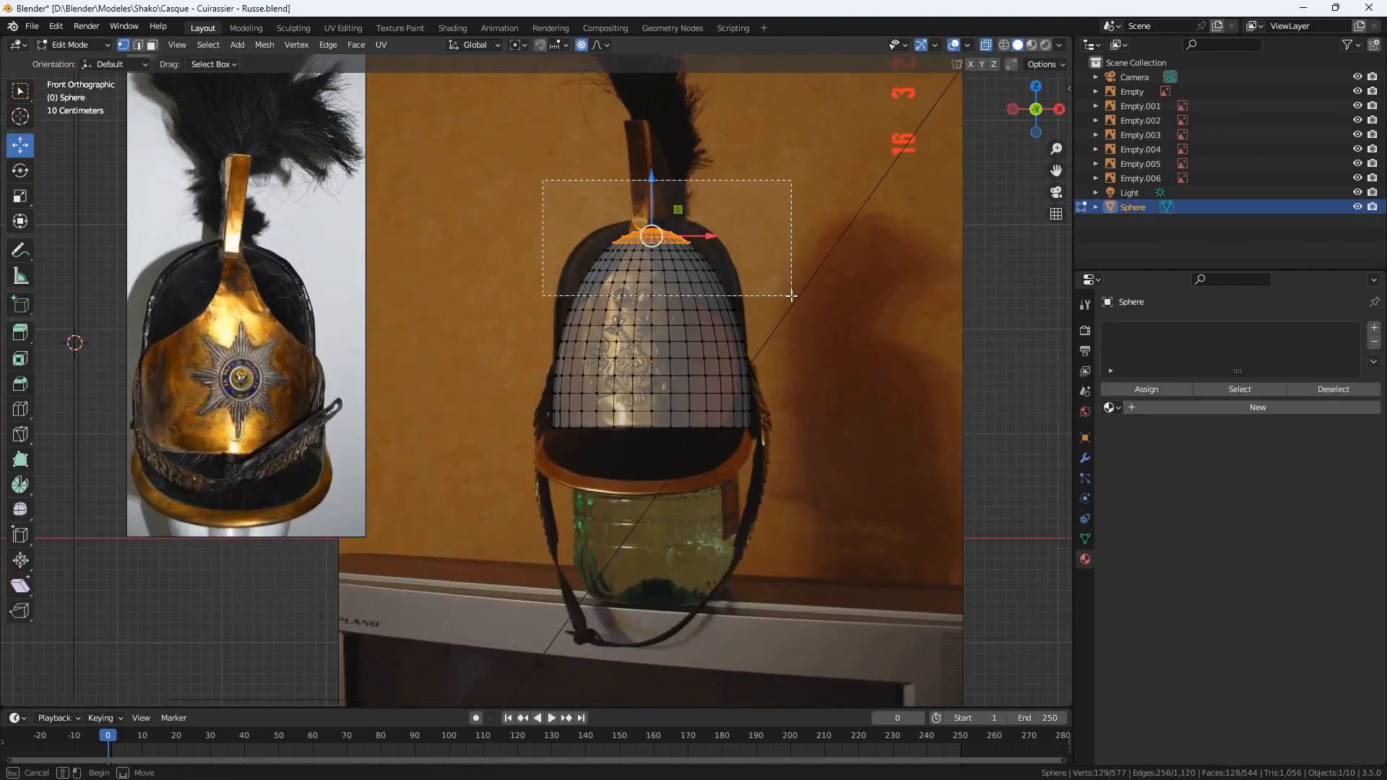
- Widen the dome's upper rings along X with smooth proportional falloff to match the crown in the front photo
{"action": "left_click", "coordinate": [864, 345]}
{"action": "key", "text": "ctrl+KP_Subtract"}
{"action": "key", "text": "ctrl+KP_Subtract"}
{"action": "key", "text": "s"}
{"action": "key", "text": "x"}
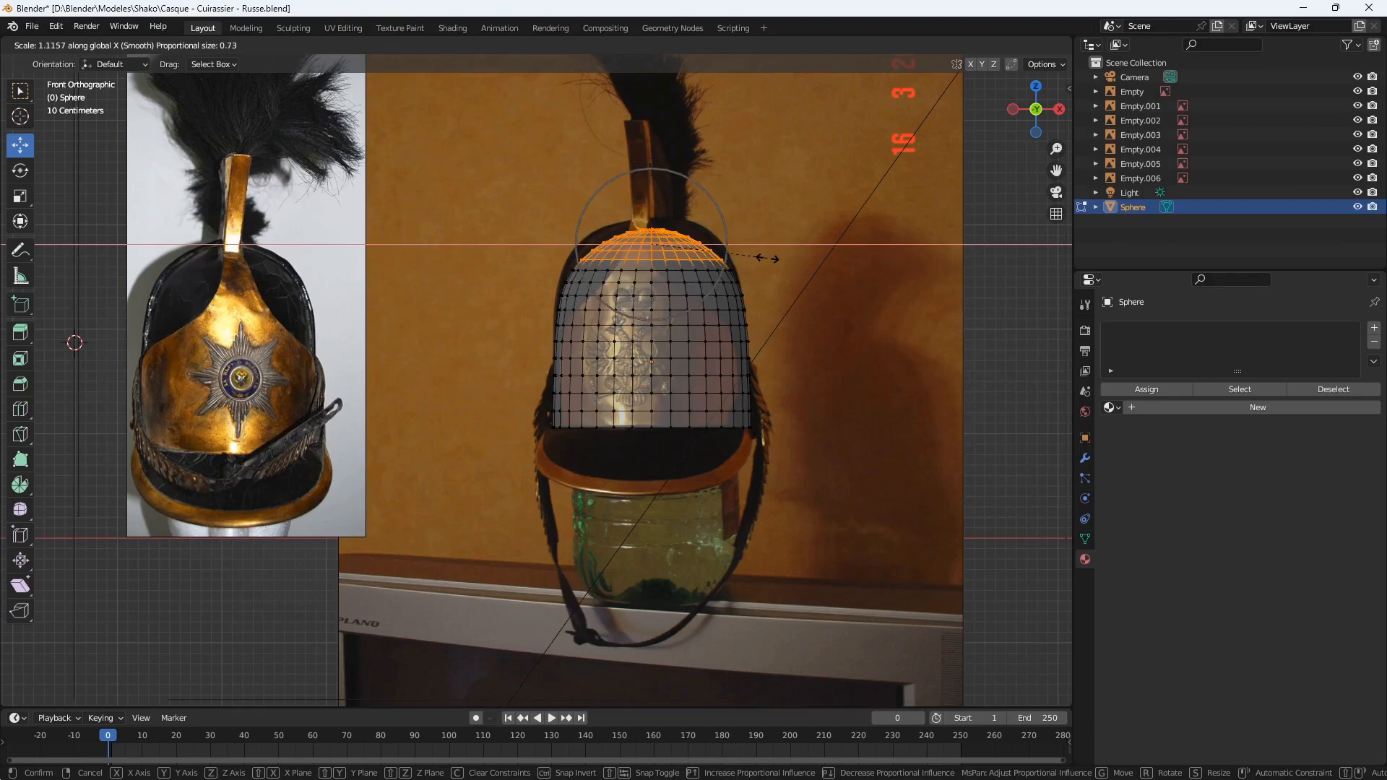
{"action": "scroll", "coordinate": [795, 250], "scroll_direction": "up", "scroll_amount": 4}
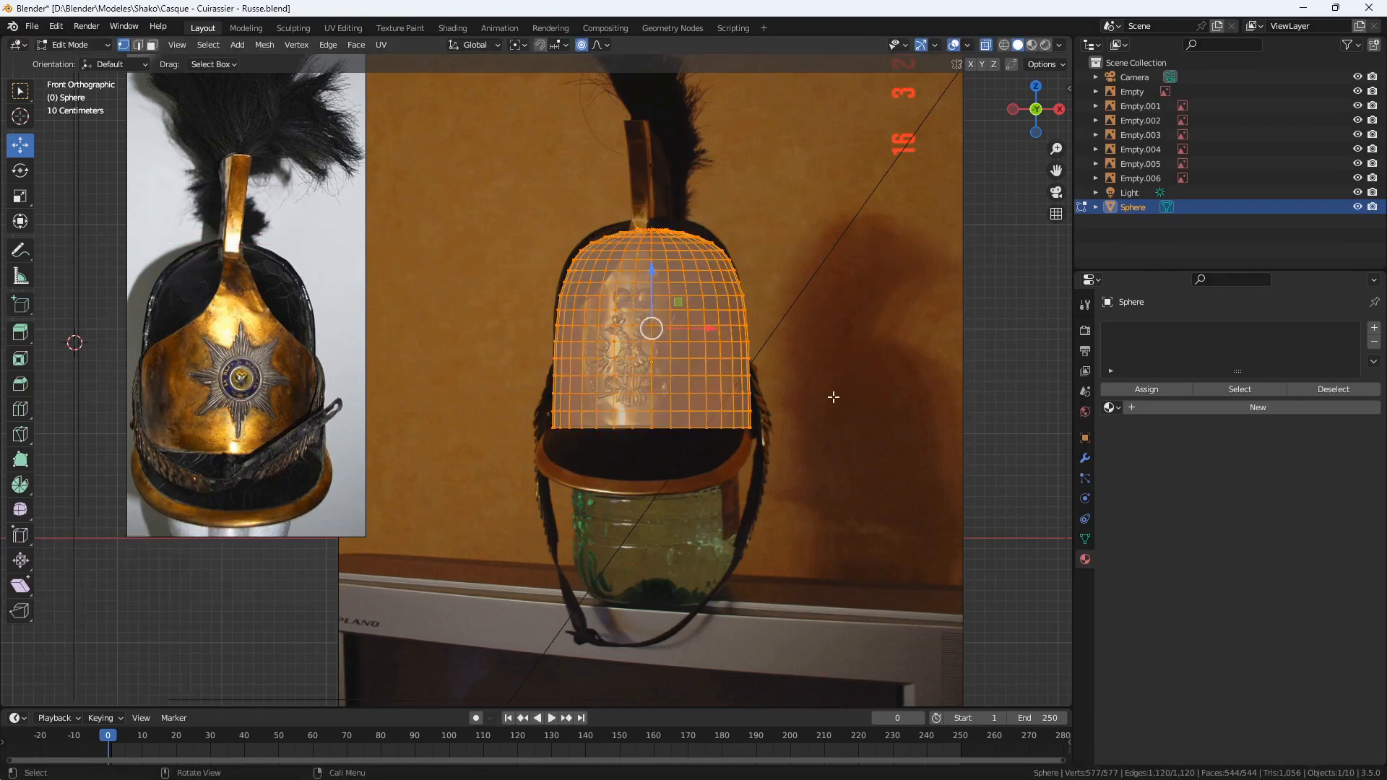
- Move the whole dome mesh about 0.062 m along Z in the front view
{"action": "key", "text": "g"}
{"action": "key", "text": "z"}
{"action": "left_click", "coordinate": [830, 405]}
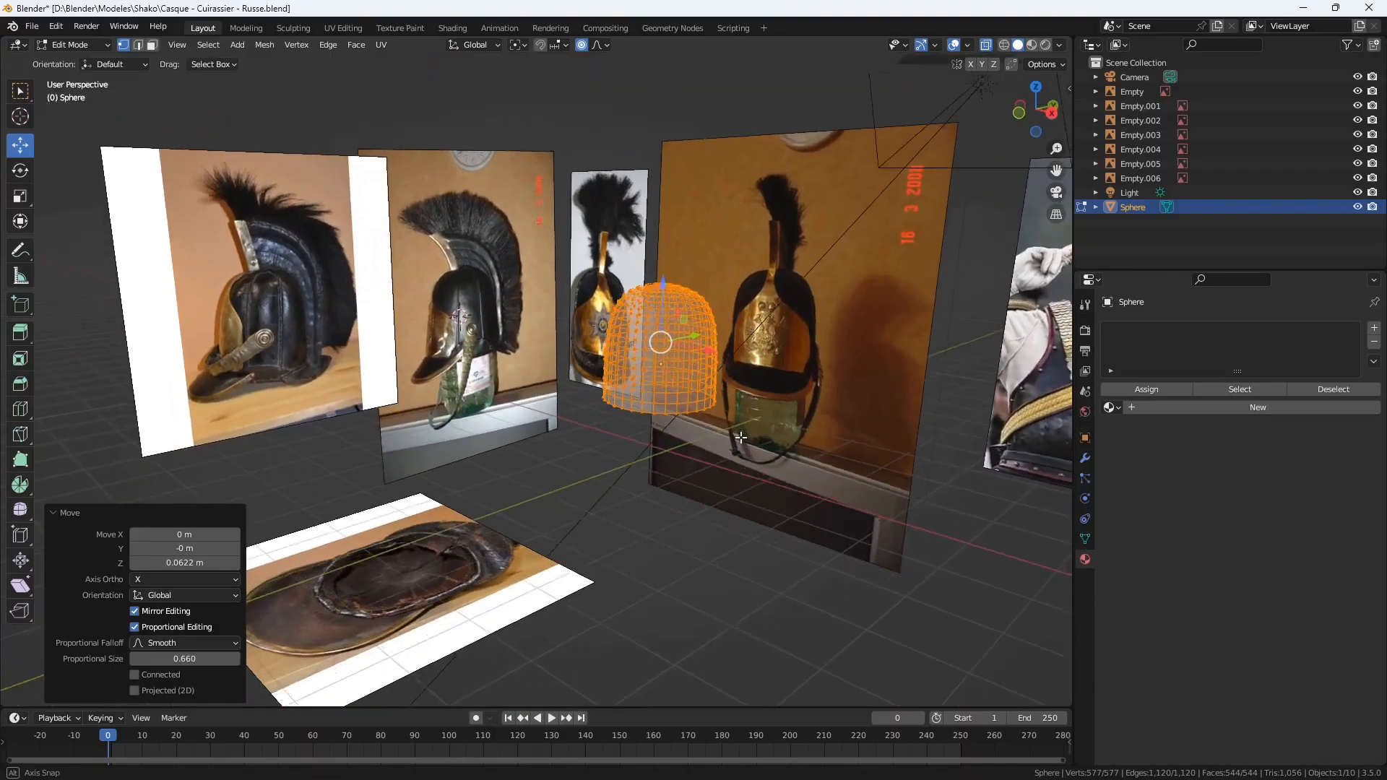
- Show the dome in material preview and shade it smooth in object mode
{"action": "middle_click_drag", "start_coordinate": [740, 437], "coordinate": [756, 436]}
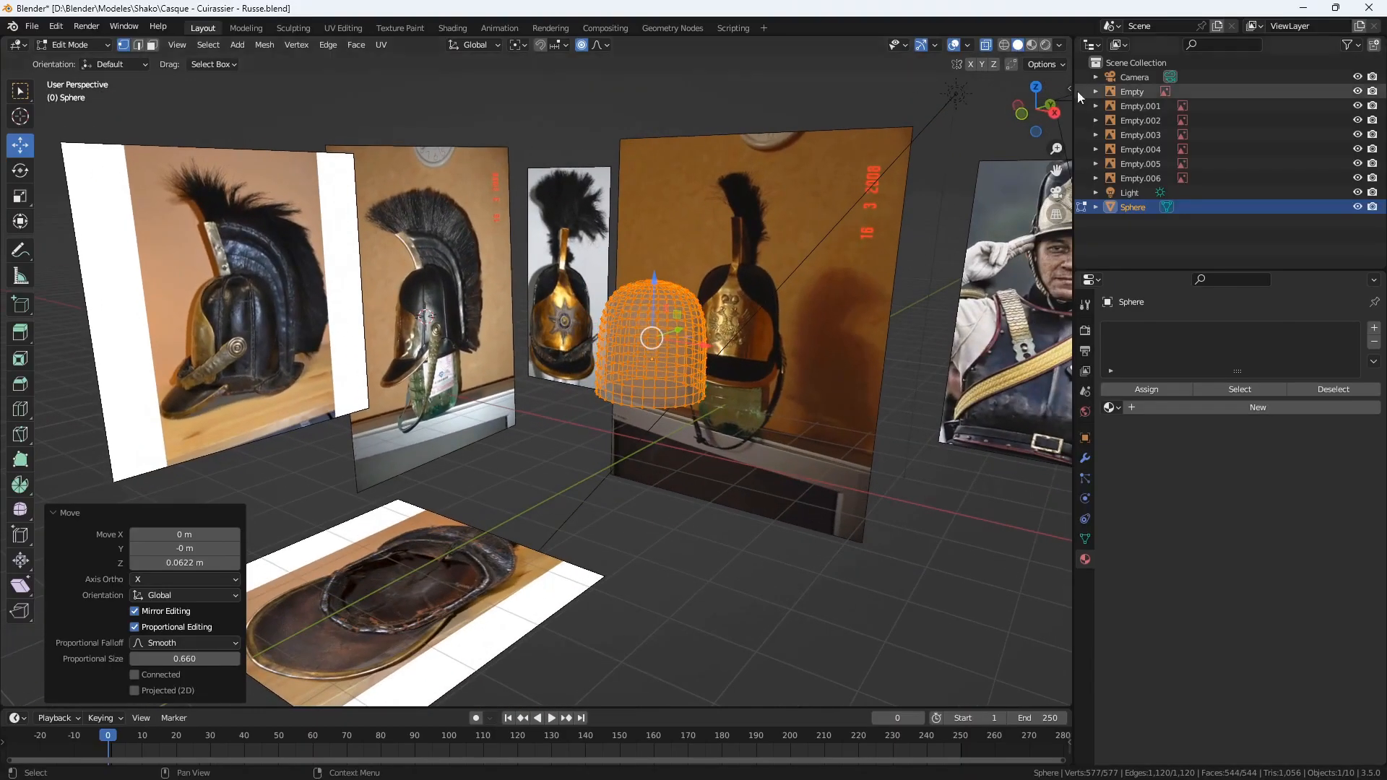
{"action": "left_click", "coordinate": [1030, 47]}
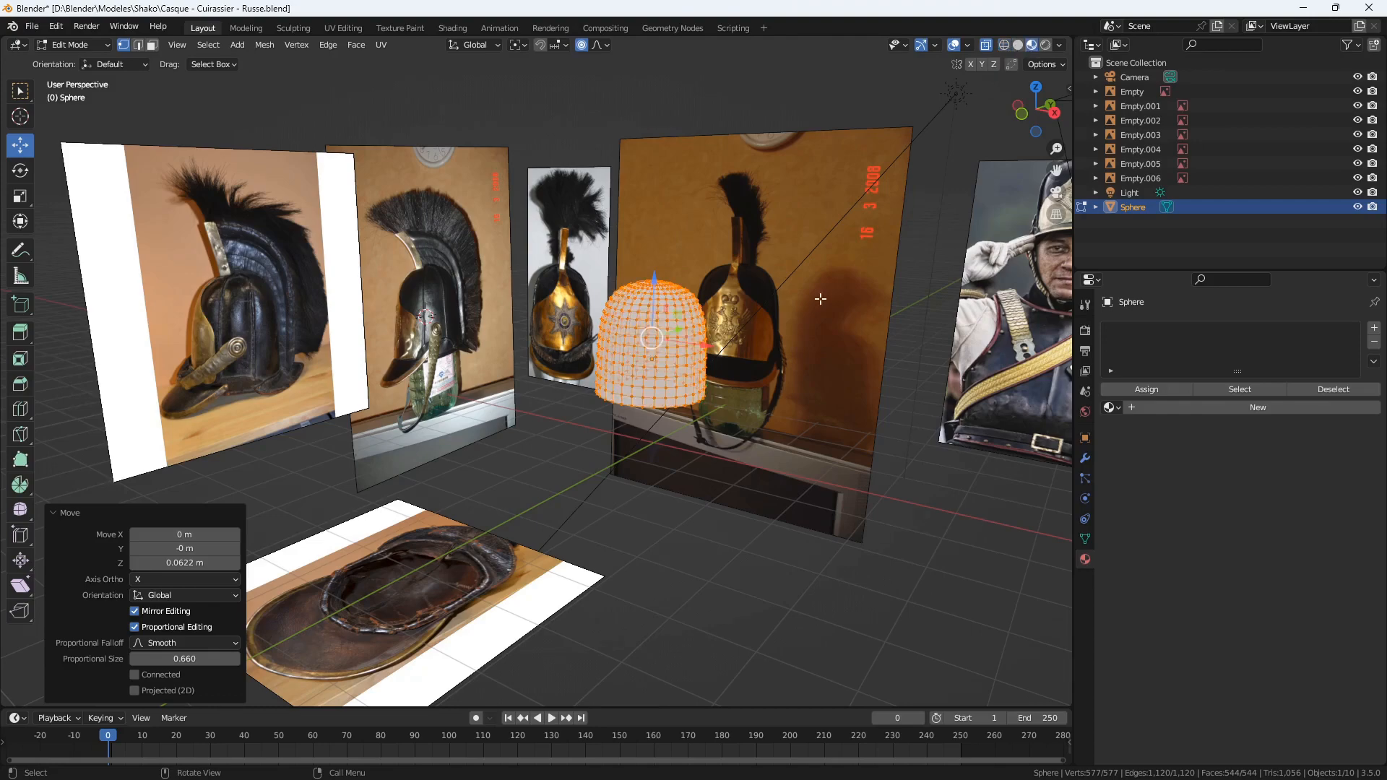
{"action": "scroll", "coordinate": [822, 299], "scroll_direction": "down", "scroll_amount": 1}
{"action": "key", "text": "Tab"}
{"action": "middle_click_drag", "start_coordinate": [784, 379], "coordinate": [757, 404]}
{"action": "scroll", "coordinate": [758, 403], "scroll_direction": "up", "scroll_amount": 5}
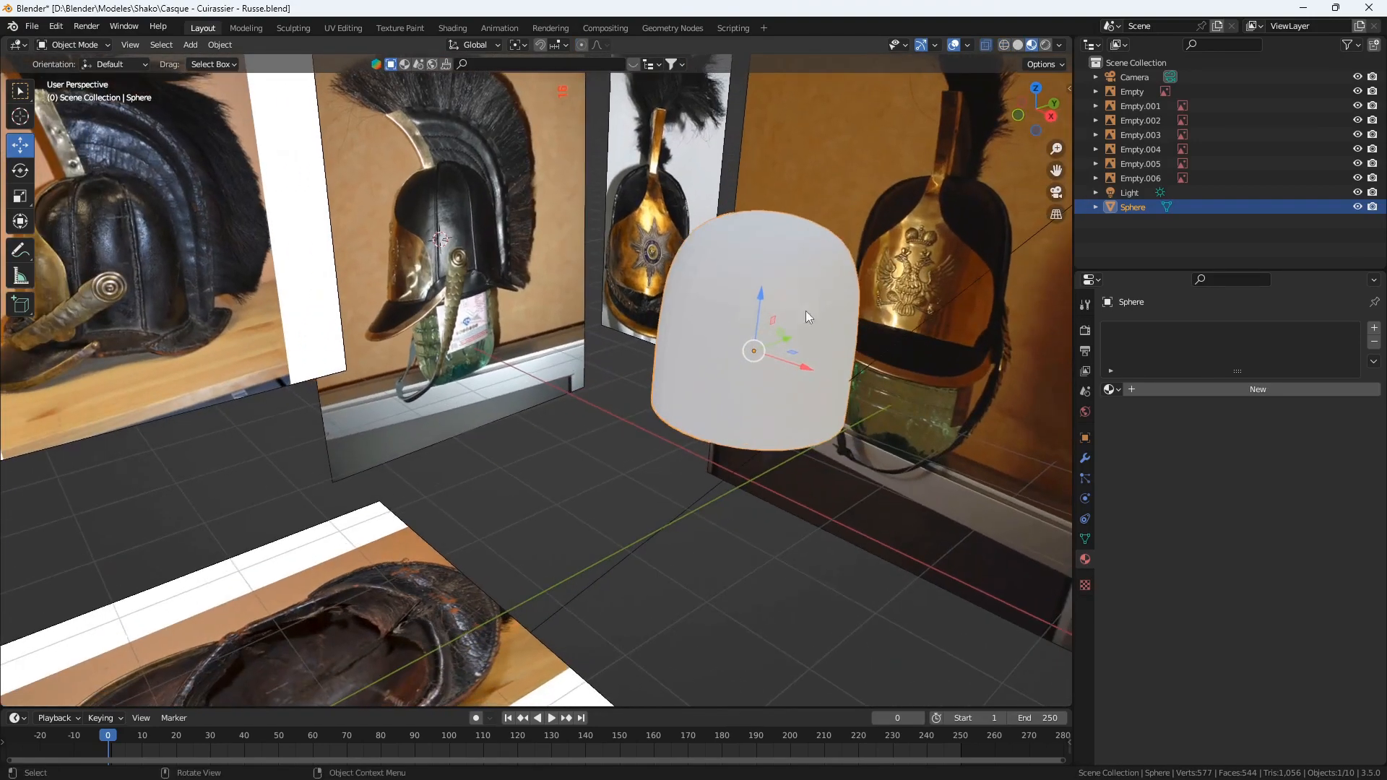
{"action": "right_click", "coordinate": [808, 306]}
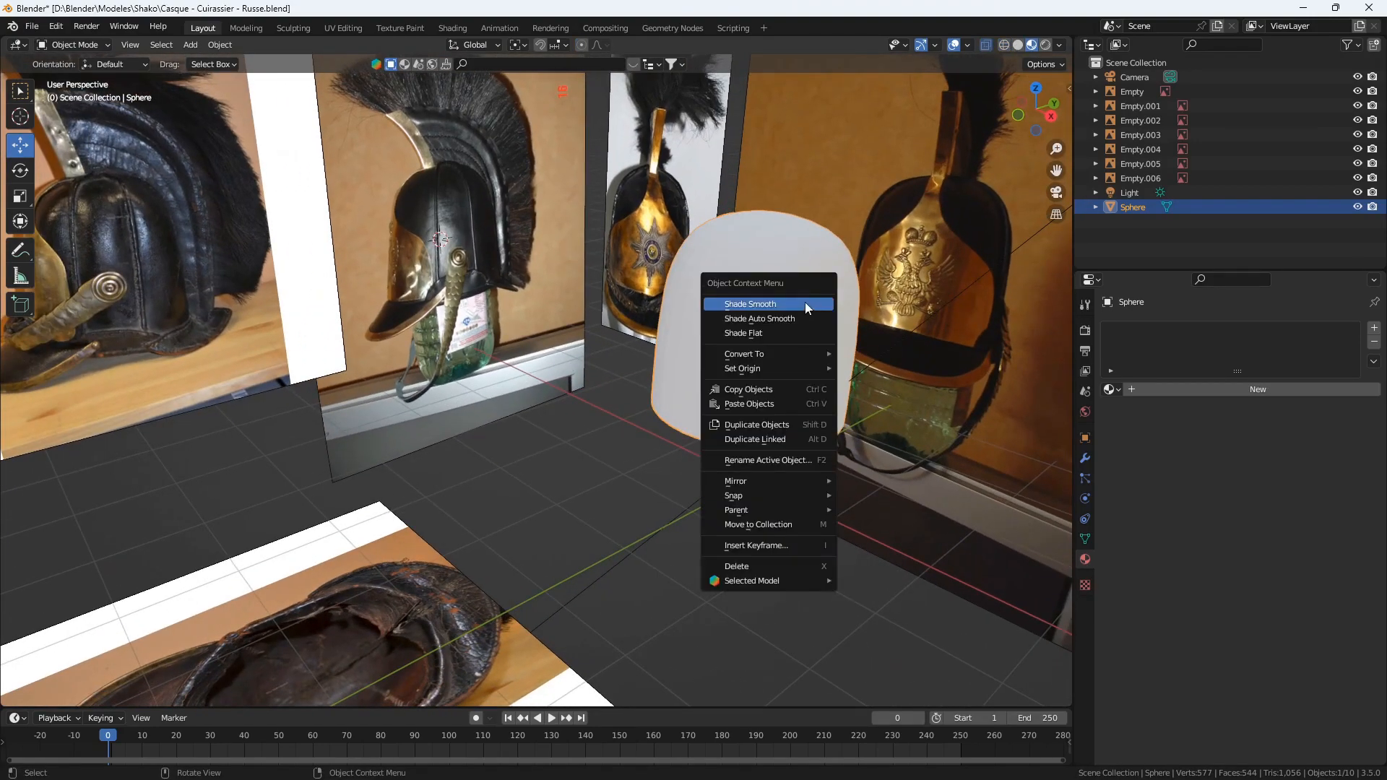
{"action": "left_click", "coordinate": [805, 304]}
{"action": "middle_click_drag", "start_coordinate": [735, 398], "coordinate": [767, 372]}
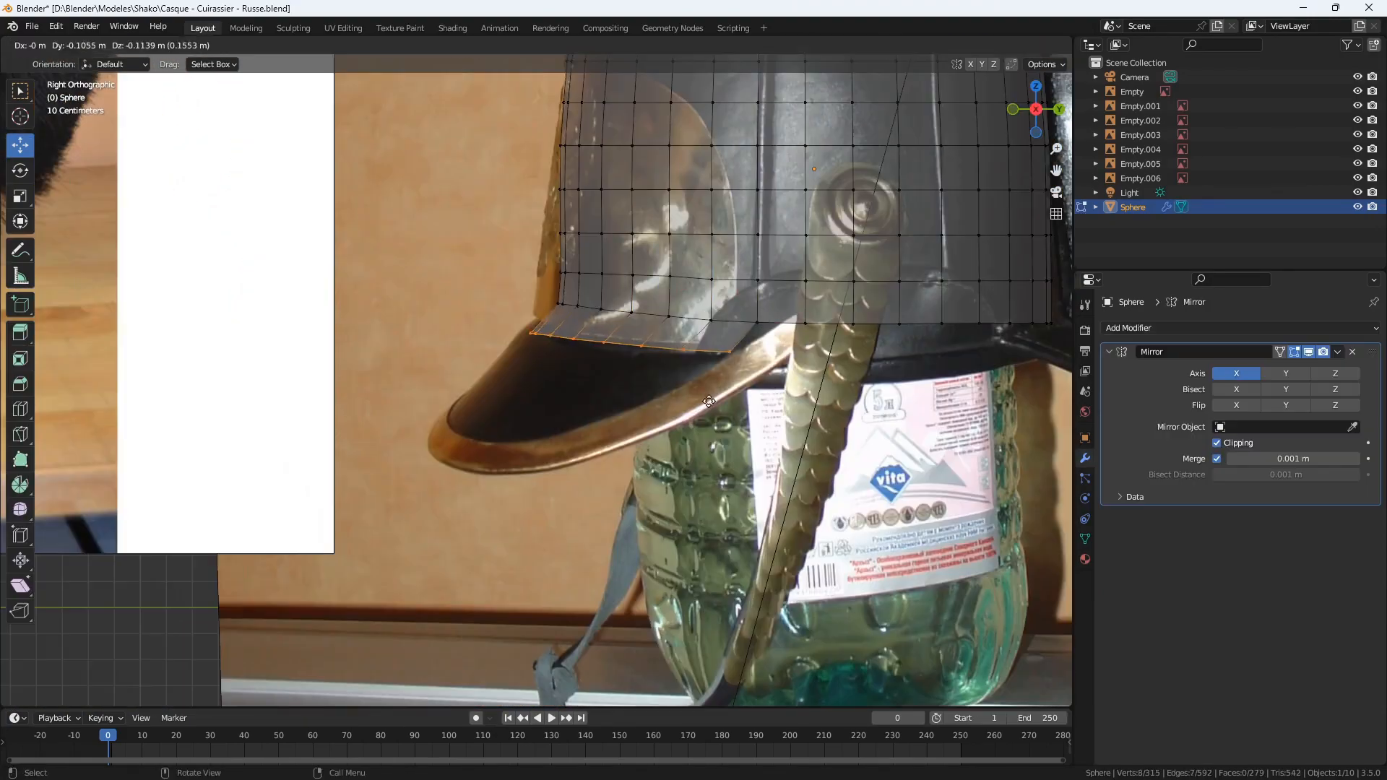
- Fit the visor's new edge row to the side photo by moving it forward, scaling it along Y and rotating it
{"action": "left_click_drag", "start_coordinate": [654, 354], "coordinate": [584, 373]}
{"action": "key", "text": "s"}
{"action": "key", "text": "y"}
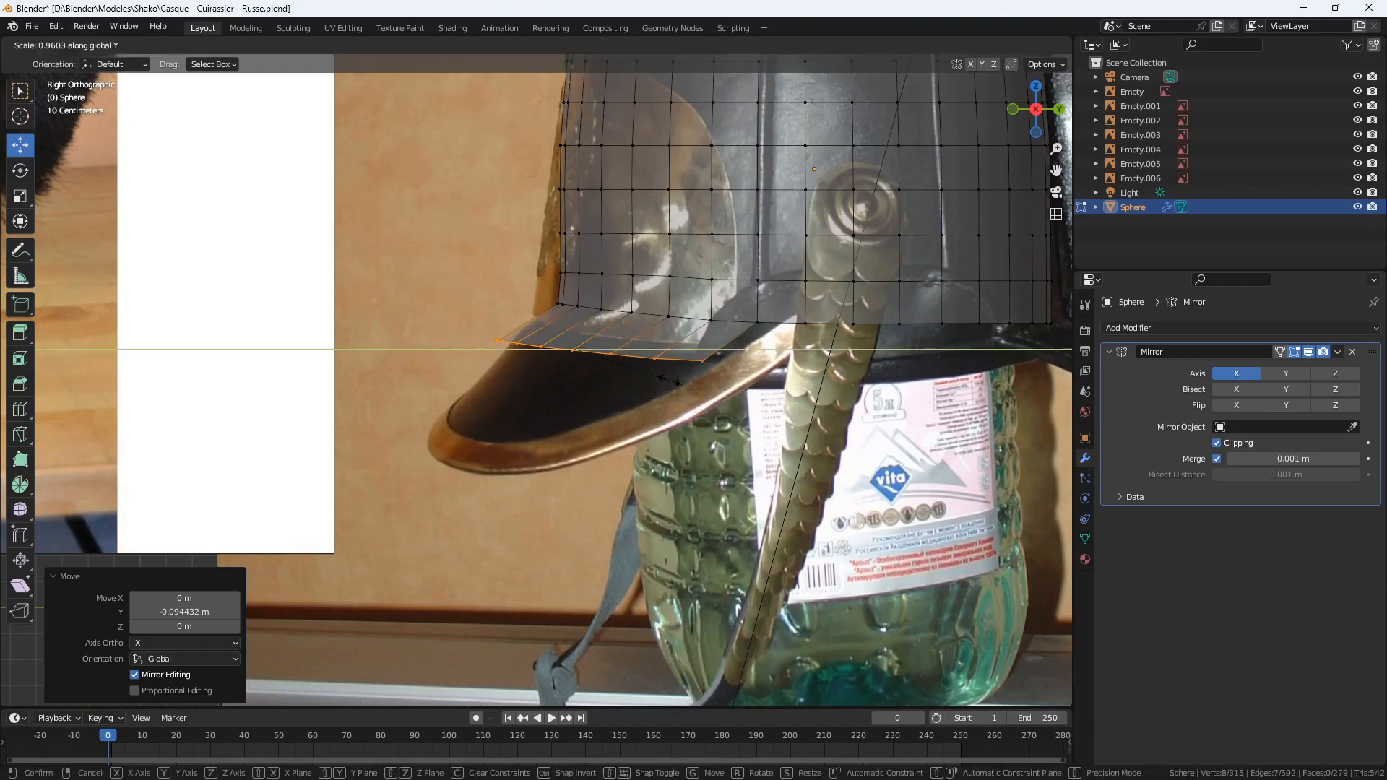
{"action": "left_click", "coordinate": [1000, 328]}
{"action": "key", "text": "r"}
- Extrude the visor's front edge forward in the top view and move its outer vertex to the brim outline
{"action": "key", "text": "KP_7"}
{"action": "scroll", "coordinate": [566, 359], "scroll_direction": "up", "scroll_amount": 3}
{"action": "left_click_drag", "start_coordinate": [426, 383], "coordinate": [437, 372]}
{"action": "scroll", "coordinate": [478, 387], "scroll_direction": "down", "scroll_amount": 3}
{"action": "left_click", "coordinate": [479, 388], "text": "alt"}
{"action": "key", "text": "e"}
{"action": "left_click", "coordinate": [479, 448]}
{"action": "key", "text": "g"}
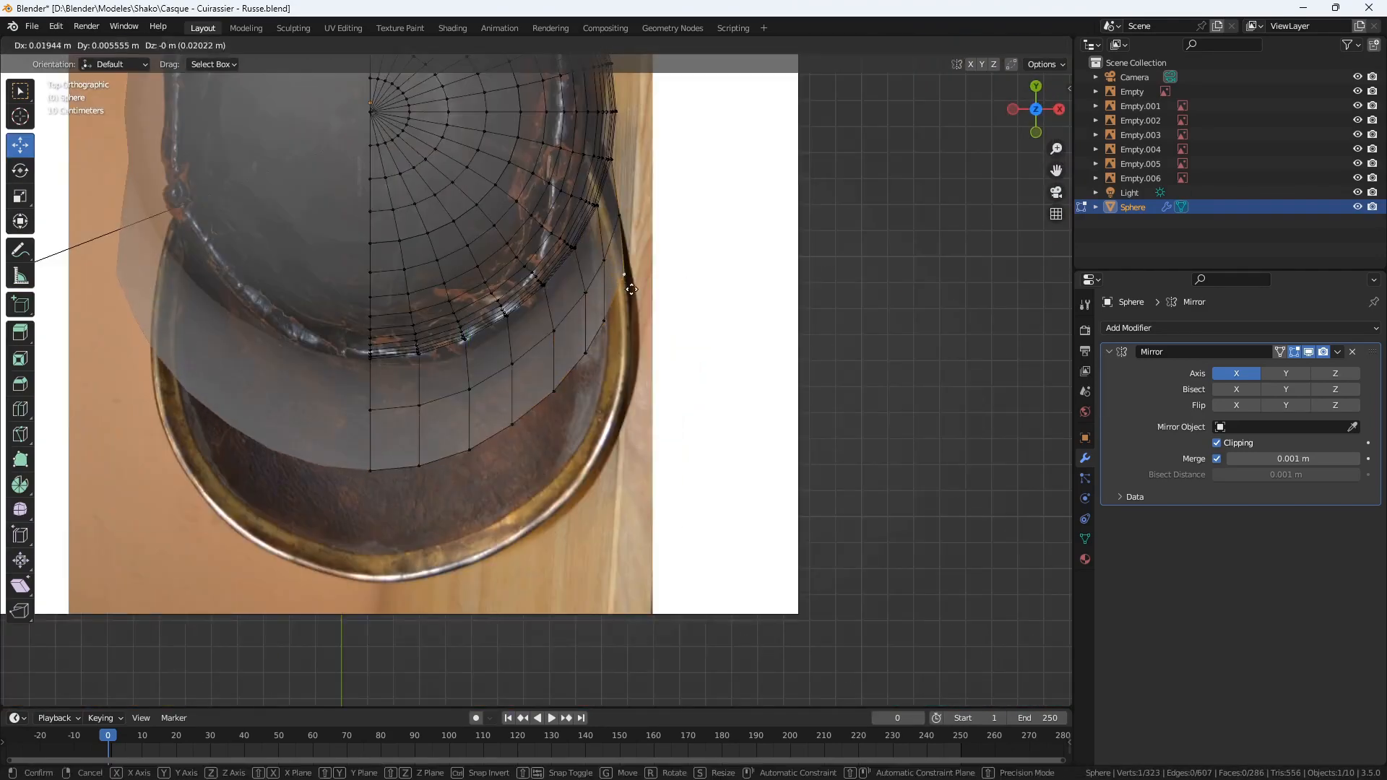
{"action": "left_click", "coordinate": [628, 285]}
- Extrude another visor row toward the brass rim and reposition its side vertices along the brim outline
{"action": "key", "text": "e"}
{"action": "left_click", "coordinate": [474, 506]}
{"action": "key", "text": "g"}
{"action": "left_click", "coordinate": [629, 278]}
{"action": "left_click", "coordinate": [585, 409]}
{"action": "key", "text": "g"}
{"action": "left_click", "coordinate": [590, 416]}
{"action": "left_click", "coordinate": [512, 480]}
- Extrude the visor's front edge loop out to the brass rim and shift its side vertex inward along X
{"action": "left_click", "coordinate": [418, 523], "text": "alt"}
{"action": "middle_click_drag", "start_coordinate": [539, 520], "coordinate": [523, 464], "text": "shift"}
{"action": "key", "text": "e"}
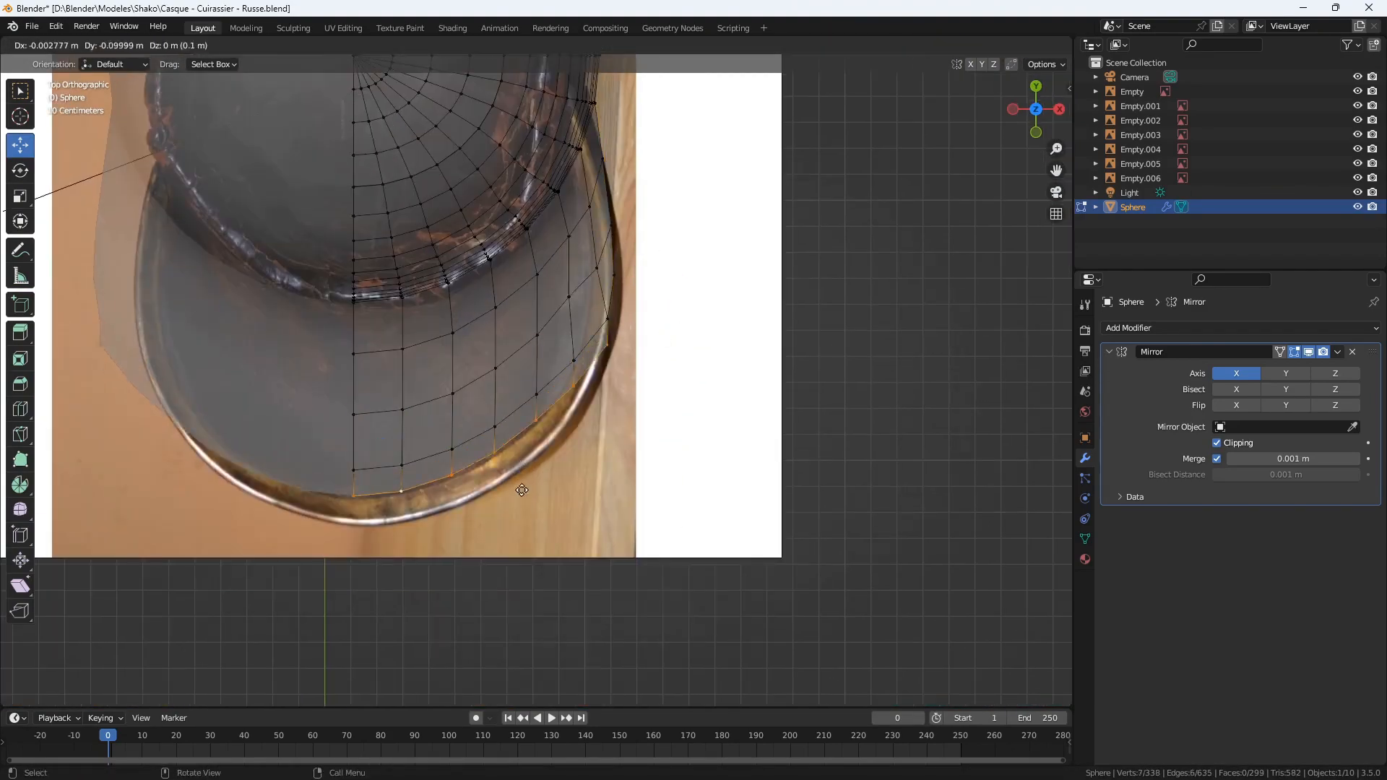
{"action": "scroll", "coordinate": [578, 419], "scroll_direction": "up", "scroll_amount": 2}
{"action": "left_click", "coordinate": [639, 362]}
{"action": "left_click_drag", "start_coordinate": [701, 362], "coordinate": [684, 363]}
{"action": "left_click", "coordinate": [562, 448], "text": "alt"}
- Reposition the visor's outer edge forward and down in the side view and fill the gap at its side with a face
{"action": "middle_click_drag", "start_coordinate": [563, 535], "coordinate": [555, 403]}
{"action": "key", "text": "KP_3"}
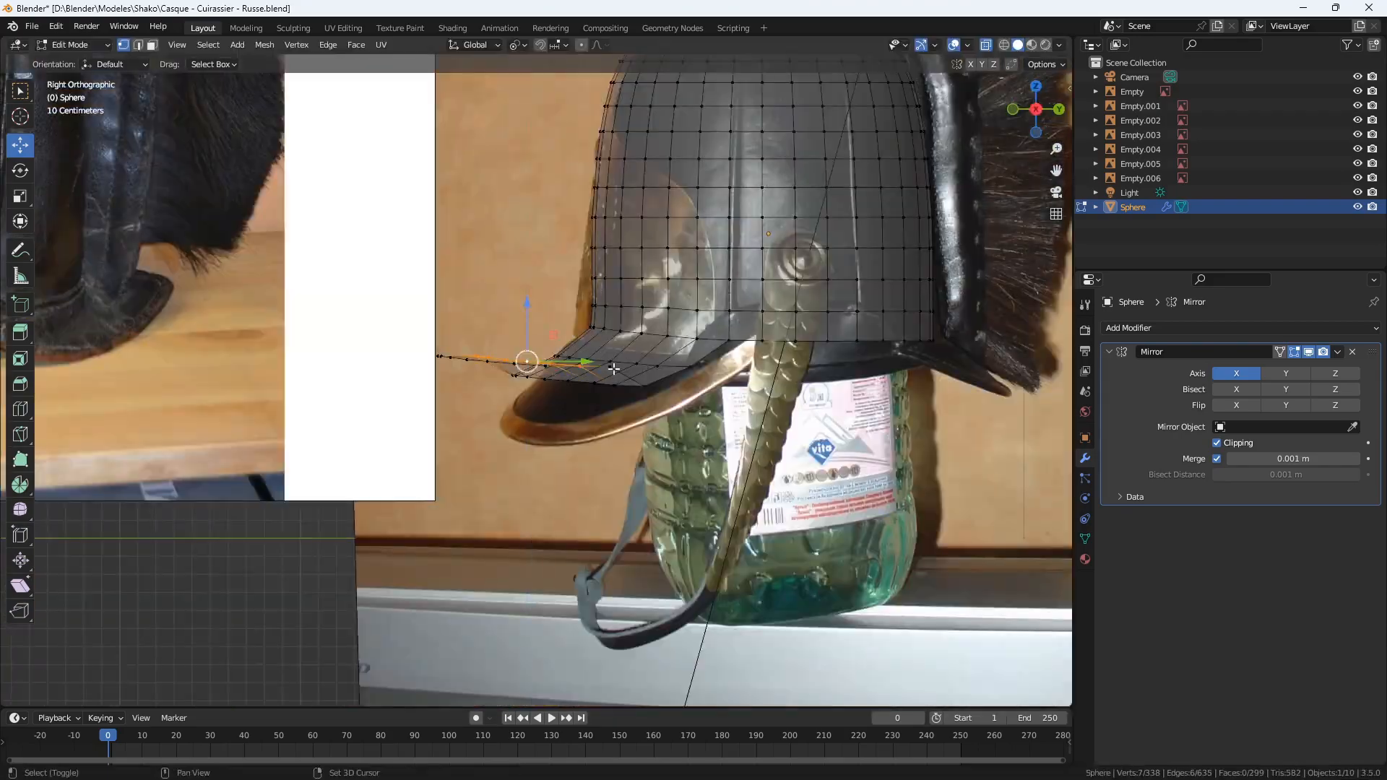
{"action": "left_click_drag", "start_coordinate": [592, 365], "coordinate": [554, 365]}
{"action": "left_click_drag", "start_coordinate": [491, 309], "coordinate": [513, 360]}
{"action": "middle_click_drag", "start_coordinate": [514, 369], "coordinate": [578, 391]}
{"action": "key", "text": "f"}
{"action": "left_click", "coordinate": [614, 483]}
- Move the visor's side vertex inward along X and scale the visor's edge loop along Y about the 3D cursor
{"action": "key", "text": "KP_7"}
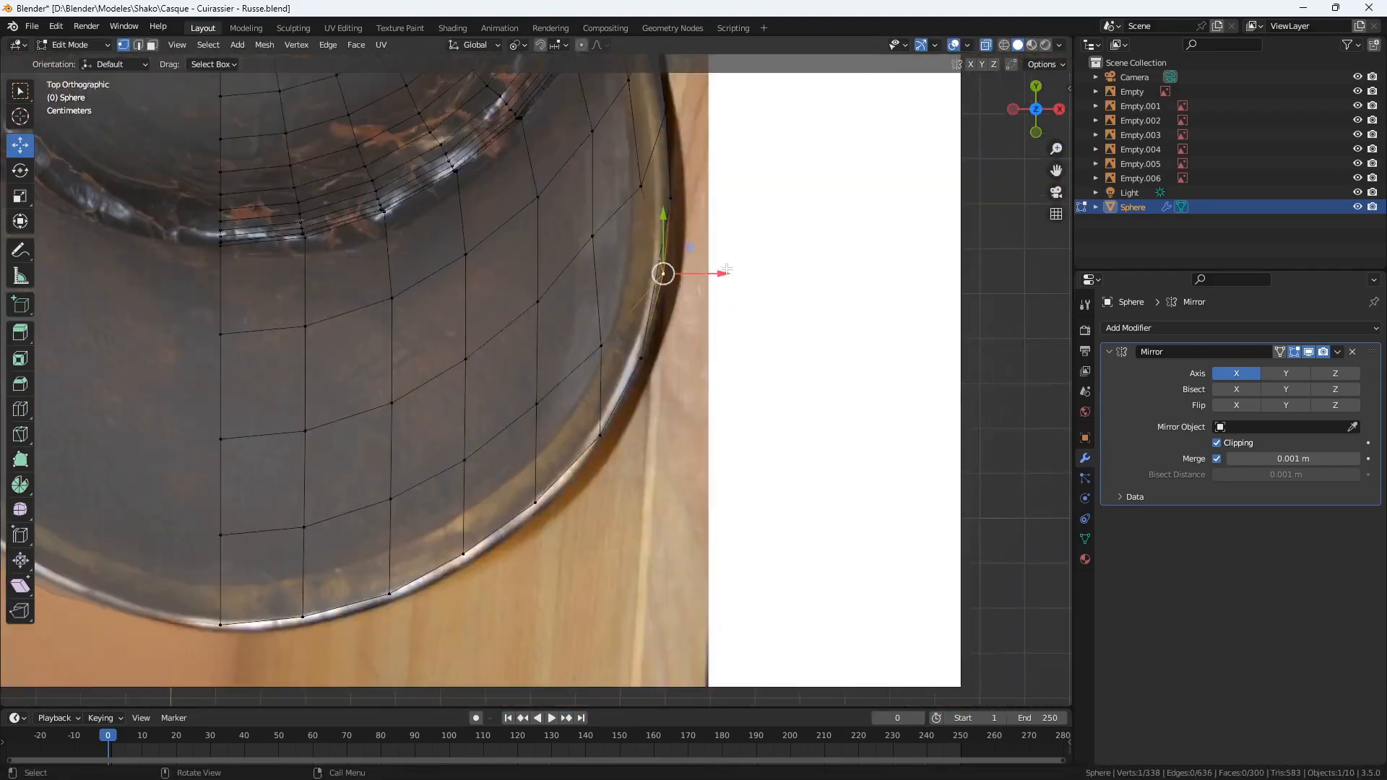
{"action": "left_click_drag", "start_coordinate": [718, 273], "coordinate": [701, 273]}
{"action": "middle_click_drag", "start_coordinate": [730, 578], "coordinate": [694, 448]}
{"action": "key", "text": "KP_3"}
{"action": "left_click", "coordinate": [463, 434], "text": "alt"}
{"action": "key", "text": "s"}
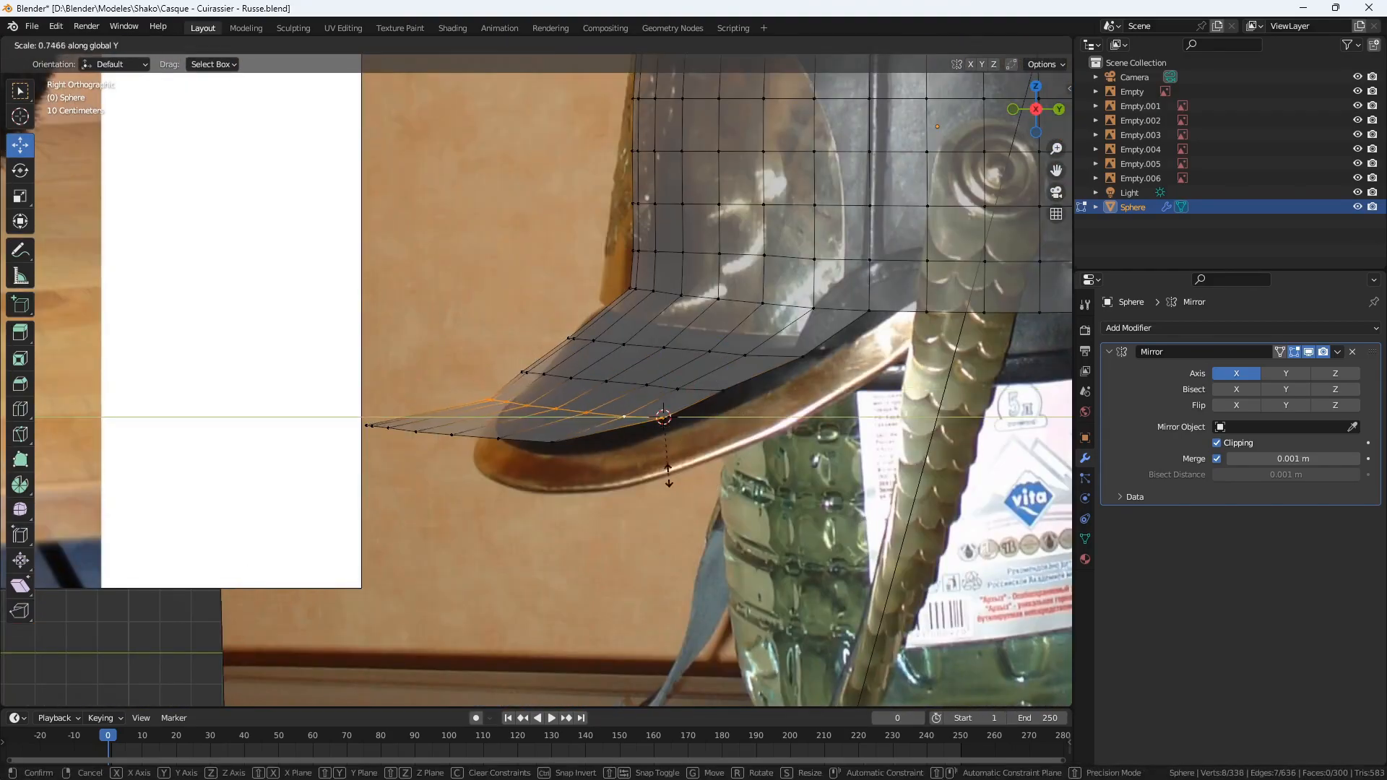
{"action": "key", "text": "y"}
{"action": "left_click", "coordinate": [659, 464]}
- Move individual vertices of the visor's front edge in the top view to even out its curve
{"action": "key", "text": "KP_7"}
{"action": "left_click_drag", "start_coordinate": [287, 448], "coordinate": [395, 495]}
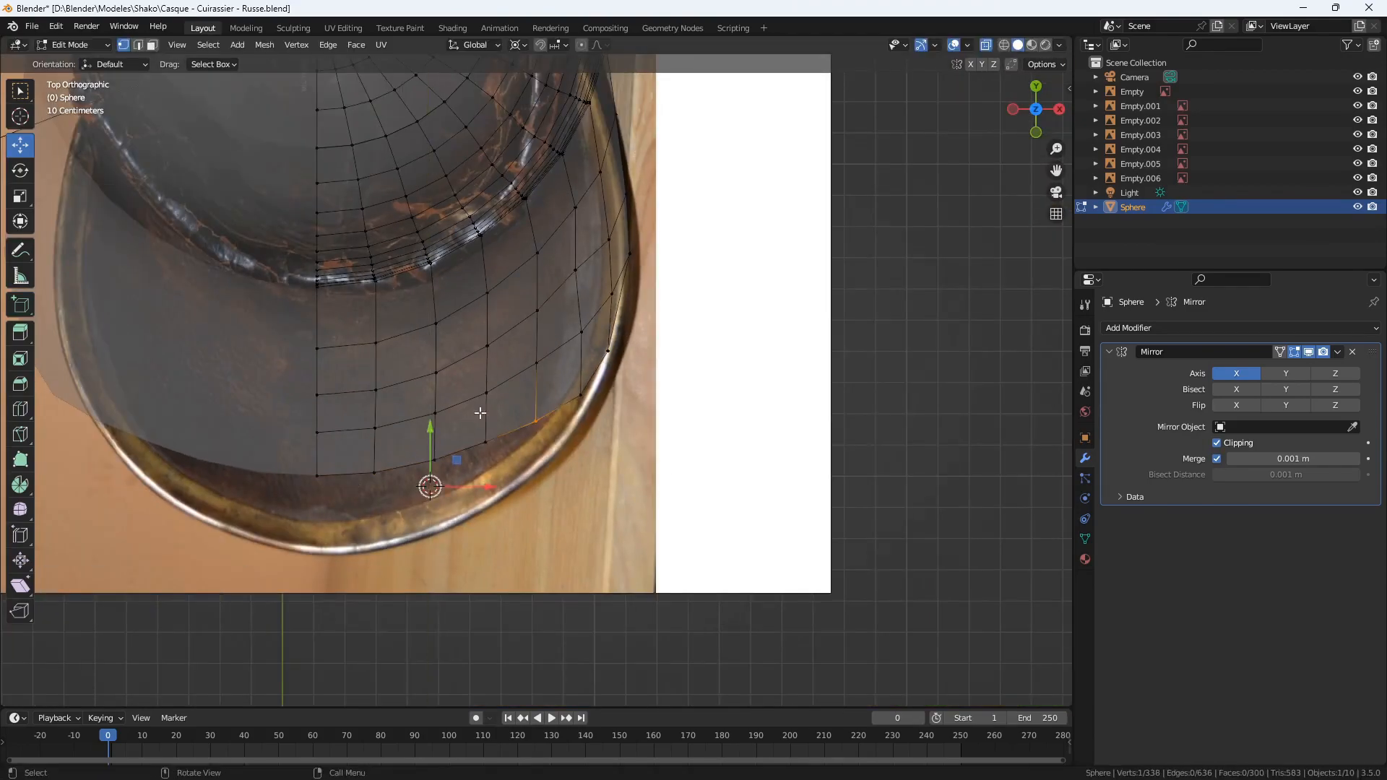
{"action": "left_click", "coordinate": [633, 395]}
{"action": "scroll", "coordinate": [633, 405], "scroll_direction": "down", "scroll_amount": 2}
{"action": "left_click", "coordinate": [493, 555]}
{"action": "key", "text": "g"}
{"action": "left_click", "coordinate": [506, 578]}
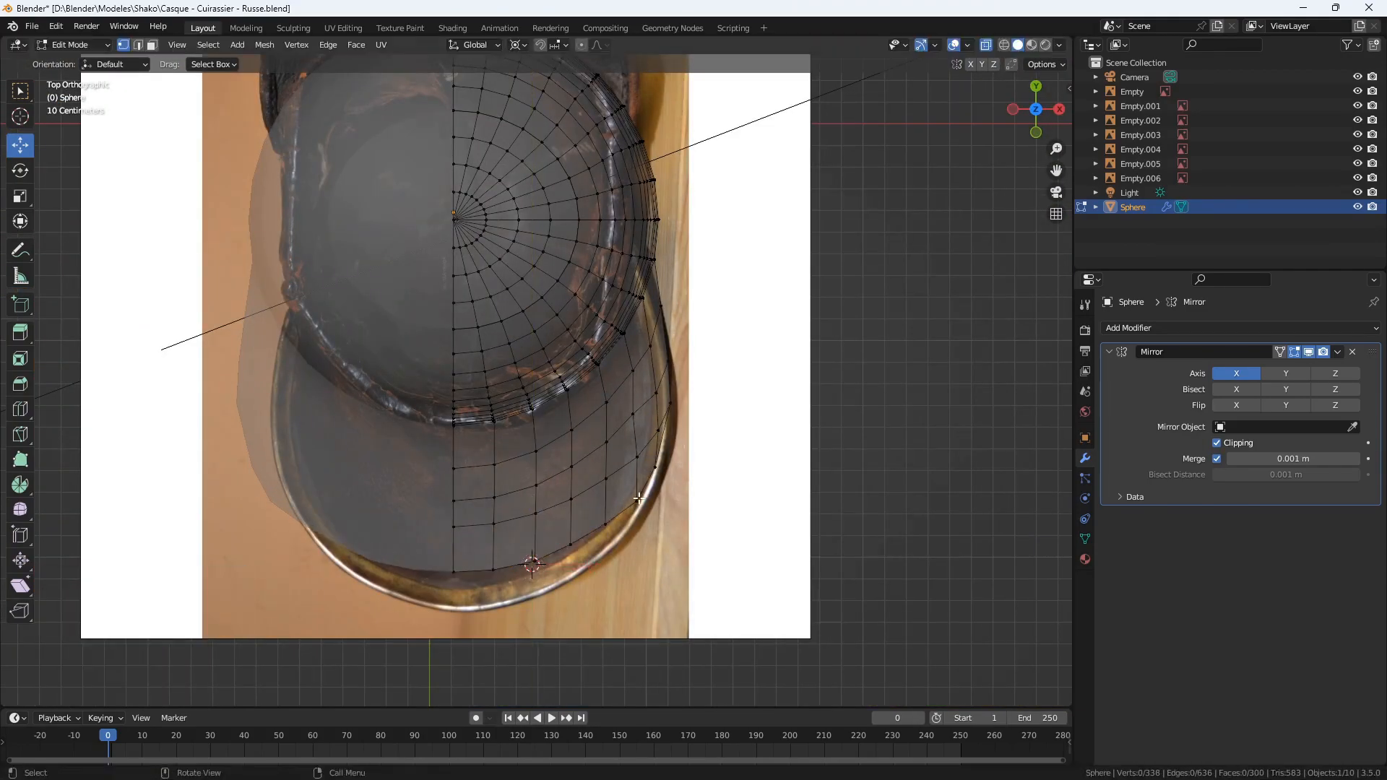
{"action": "left_click", "coordinate": [571, 547]}
{"action": "key", "text": "g"}
- Switch the viewport to material preview and move the visor's front-edge vertices forward along Y in the top view
{"action": "mouse_move", "coordinate": [578, 535]}
{"action": "middle_mouse_down"}
{"action": "mouse_move", "coordinate": [410, 404]}
{"action": "mouse_move", "coordinate": [506, 426]}
{"action": "middle_mouse_up"}
{"action": "key", "text": "Tab"}
{"action": "left_click", "coordinate": [1031, 44]}
{"action": "key", "text": "Tab"}
{"action": "key", "text": "KP_7"}
{"action": "middle_click_drag", "start_coordinate": [533, 570], "coordinate": [532, 486], "text": "shift"}
{"action": "key", "text": "g"}
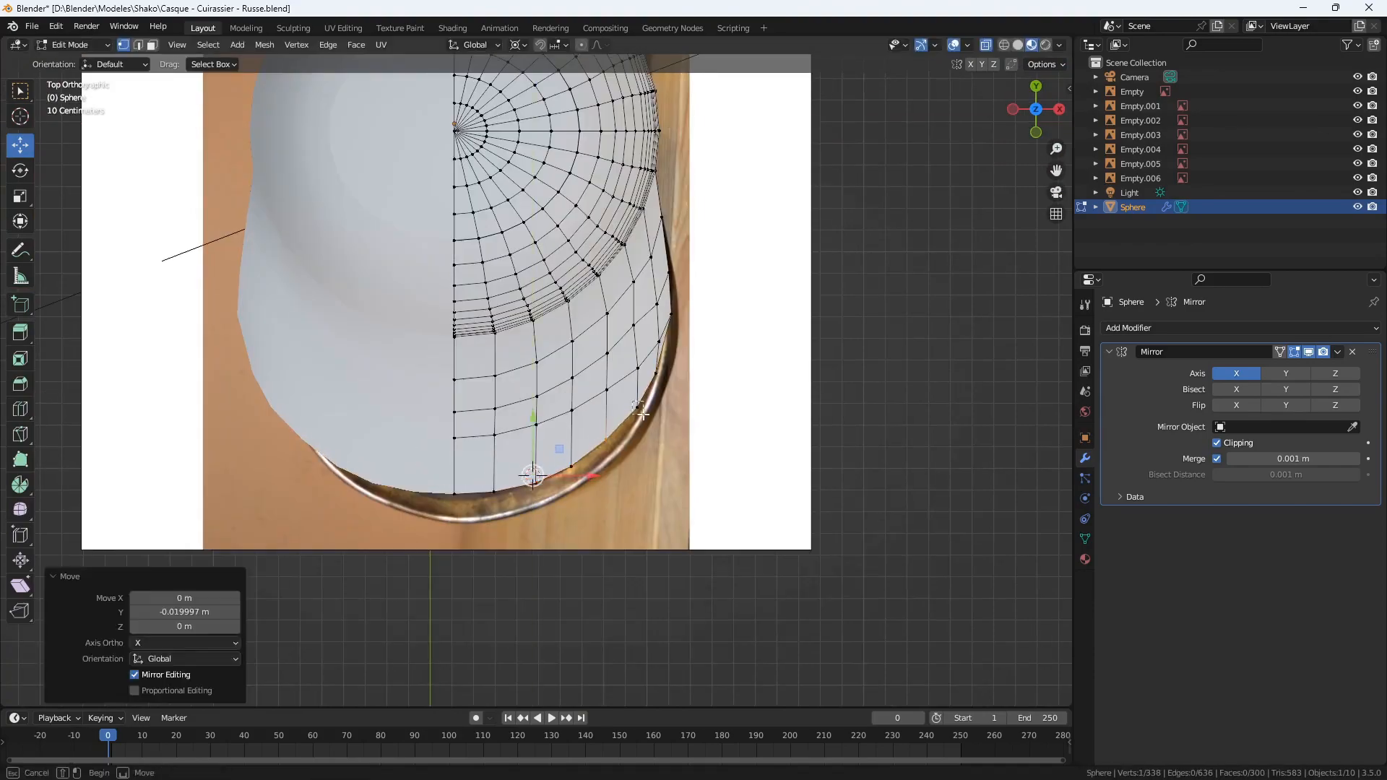
- Adjust the height of the visor's edge vertices from the right-side and front views
{"action": "middle_click_drag", "start_coordinate": [690, 499], "coordinate": [600, 399]}
{"action": "key", "text": "KP_3"}
{"action": "scroll", "coordinate": [473, 383], "scroll_direction": "up", "scroll_amount": 3}
{"action": "scroll", "coordinate": [473, 383], "scroll_direction": "up", "scroll_amount": 1}
{"action": "key", "text": "g"}
{"action": "mouse_move", "coordinate": [498, 390]}
{"action": "middle_mouse_down"}
{"action": "mouse_move", "coordinate": [578, 434]}
{"action": "mouse_move", "coordinate": [535, 452]}
{"action": "mouse_move", "coordinate": [498, 383]}
{"action": "middle_mouse_up"}
{"action": "key", "text": "KP_1"}
{"action": "key", "text": "g"}
- Move the visor's side-edge vertices in the top view to smooth the outline near the brass rim
{"action": "key", "text": "KP_7"}
{"action": "key", "text": "g"}
{"action": "left_click", "coordinate": [711, 307]}
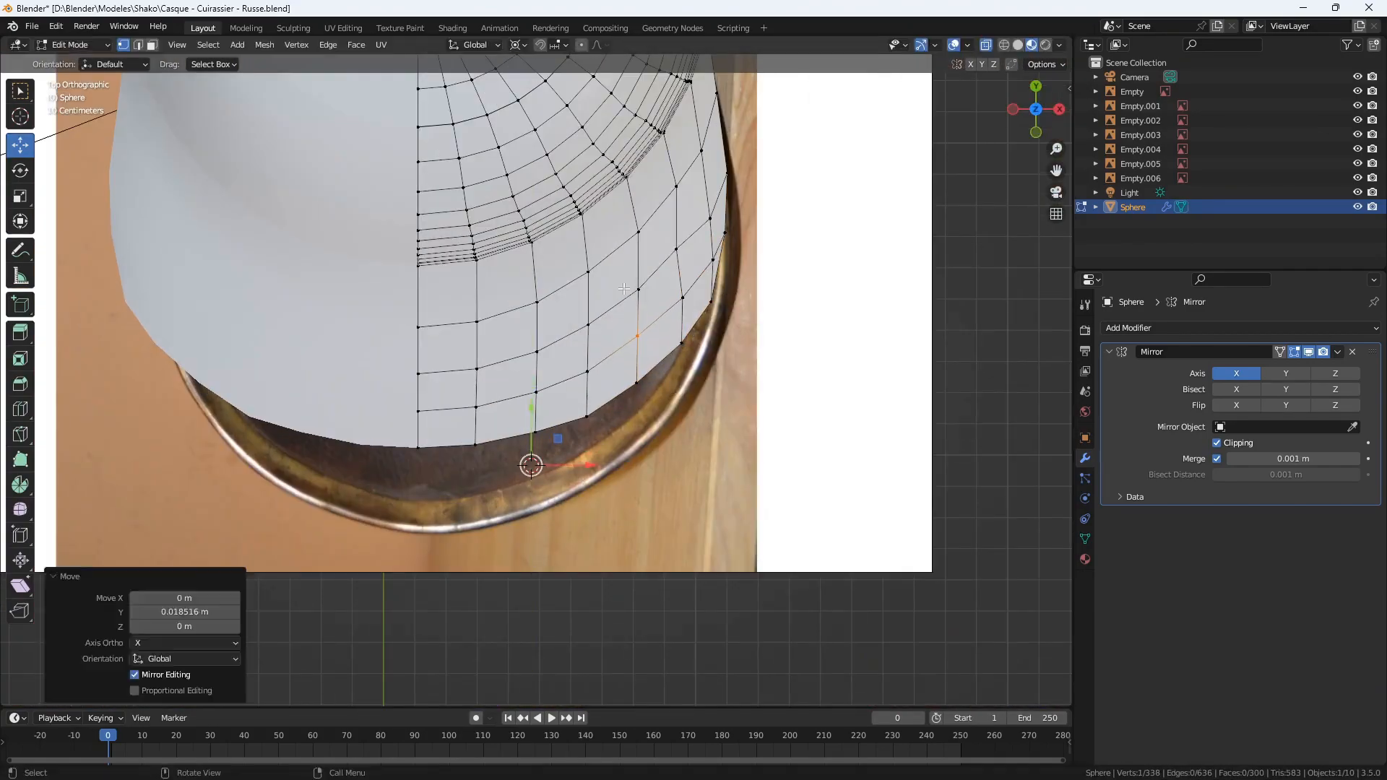
{"action": "left_click", "coordinate": [725, 234], "text": "shift"}
{"action": "key", "text": "g"}
{"action": "left_click", "coordinate": [735, 288]}
- Turn on X-ray display and adjust the dome's rear lower-edge vertices in the side view to follow the neck guard's base
{"action": "middle_click_drag", "start_coordinate": [650, 434], "coordinate": [599, 325]}
{"action": "key", "text": "KP_7"}
{"action": "left_click", "coordinate": [986, 45]}
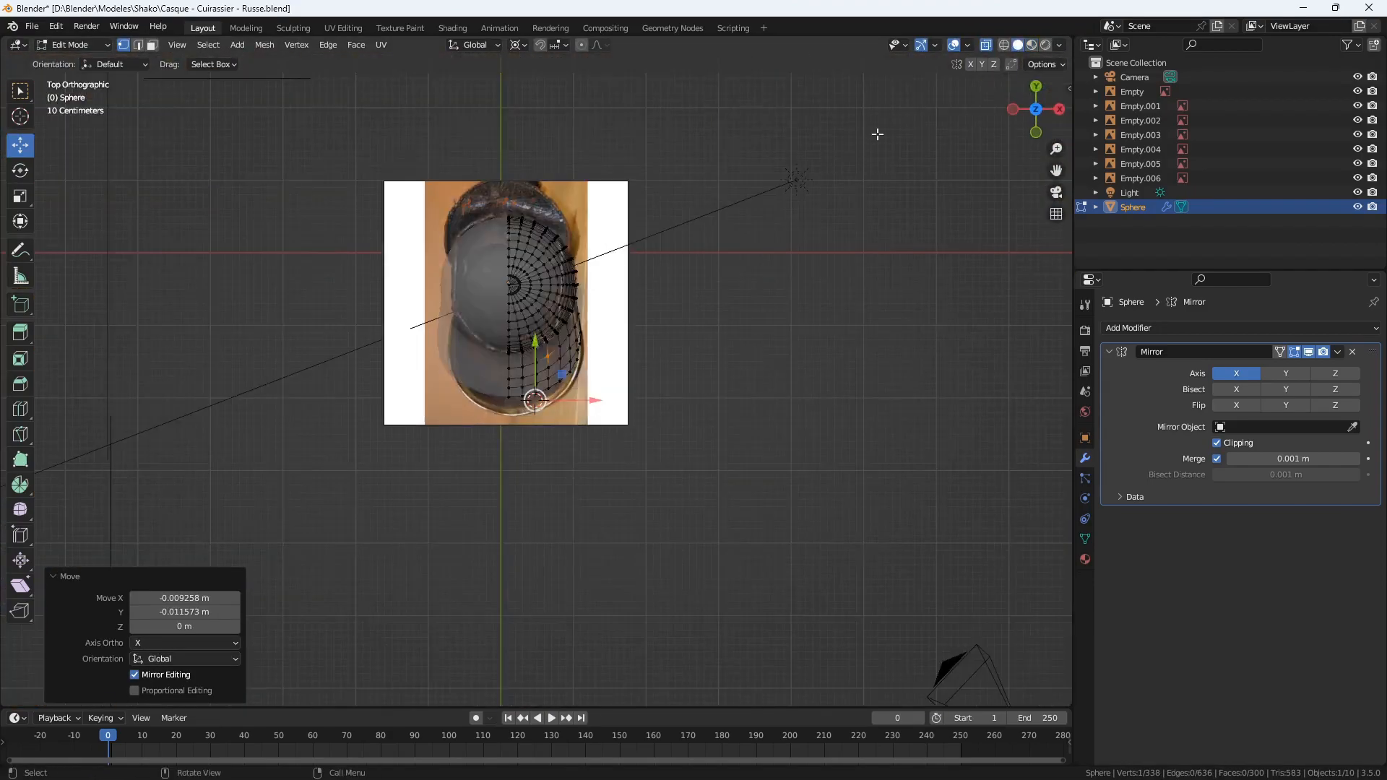
{"action": "key", "text": "KP_3"}
{"action": "scroll", "coordinate": [633, 348], "scroll_direction": "up", "scroll_amount": 5}
{"action": "key", "text": "g"}
{"action": "scroll", "coordinate": [634, 347], "scroll_direction": "down", "scroll_amount": 2}
{"action": "middle_click_drag", "start_coordinate": [766, 347], "coordinate": [454, 414], "text": "shift"}
{"action": "left_click_drag", "start_coordinate": [647, 357], "coordinate": [755, 397]}
{"action": "key", "text": "r"}
{"action": "scroll", "coordinate": [723, 405], "scroll_direction": "up", "scroll_amount": 2}
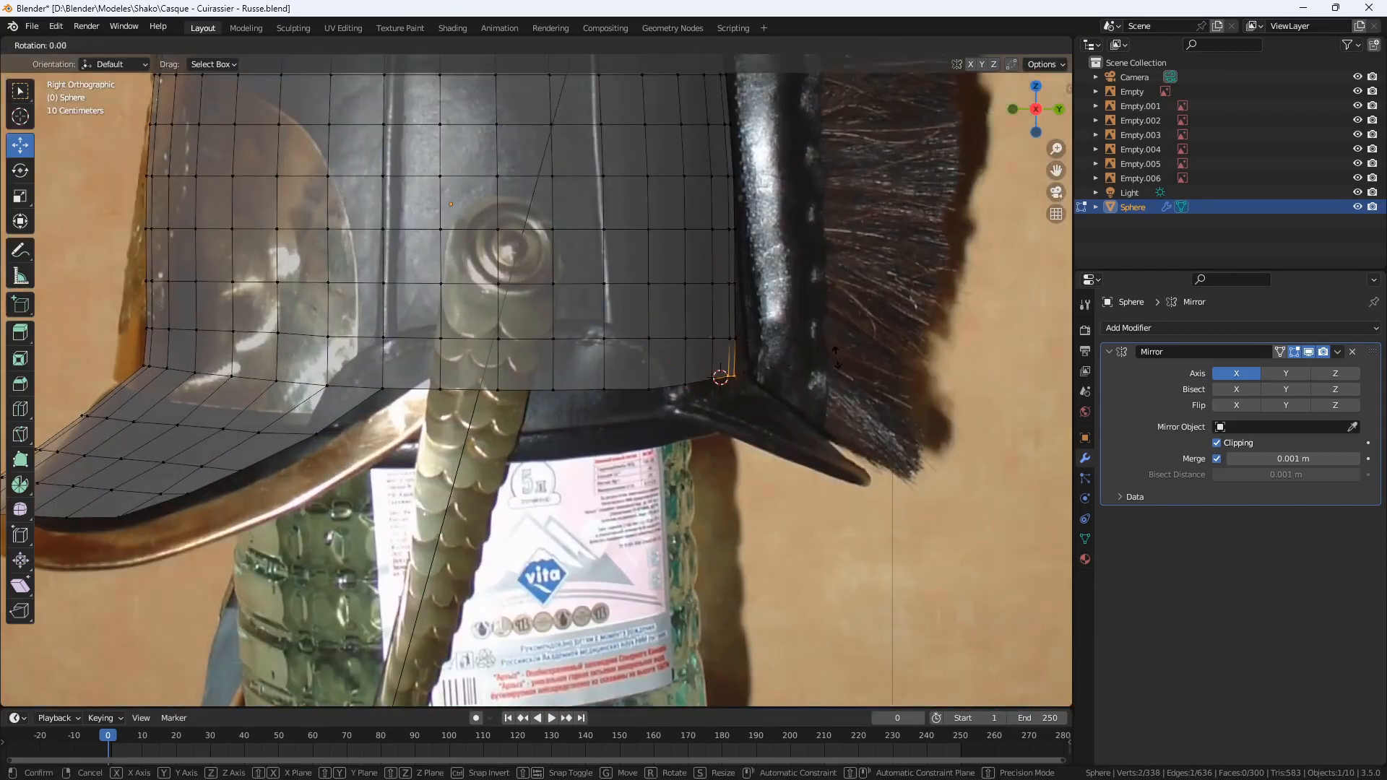
- Extrude the dome's rear lower edge back and down along the neck guard, and scale the new edge along Y
{"action": "key", "text": "e"}
{"action": "left_click", "coordinate": [755, 439]}
{"action": "key", "text": "KP_7"}
{"action": "key", "text": "e"}
{"action": "key", "text": "KP_3"}
{"action": "key", "text": "g"}
{"action": "key", "text": "s"}
{"action": "left_click", "coordinate": [518, 45]}
{"action": "key", "text": "s"}
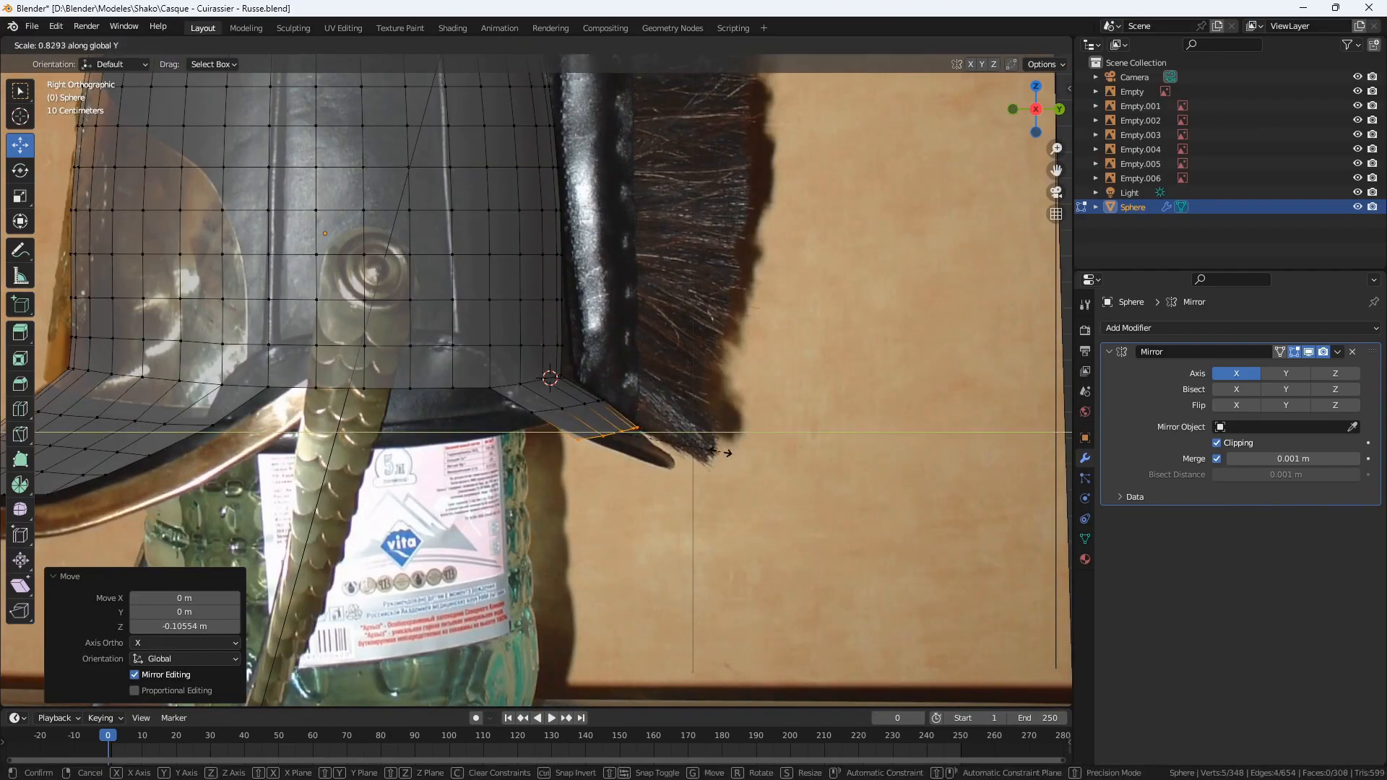
- Extrude the neck guard's outer edge again, scale it along X to 0.820, lower it slightly and flatten it along Z
{"action": "key", "text": "KP_7"}
{"action": "key", "text": "s"}
{"action": "key", "text": "e"}
{"action": "key", "text": "s"}
{"action": "key", "text": "KP_3"}
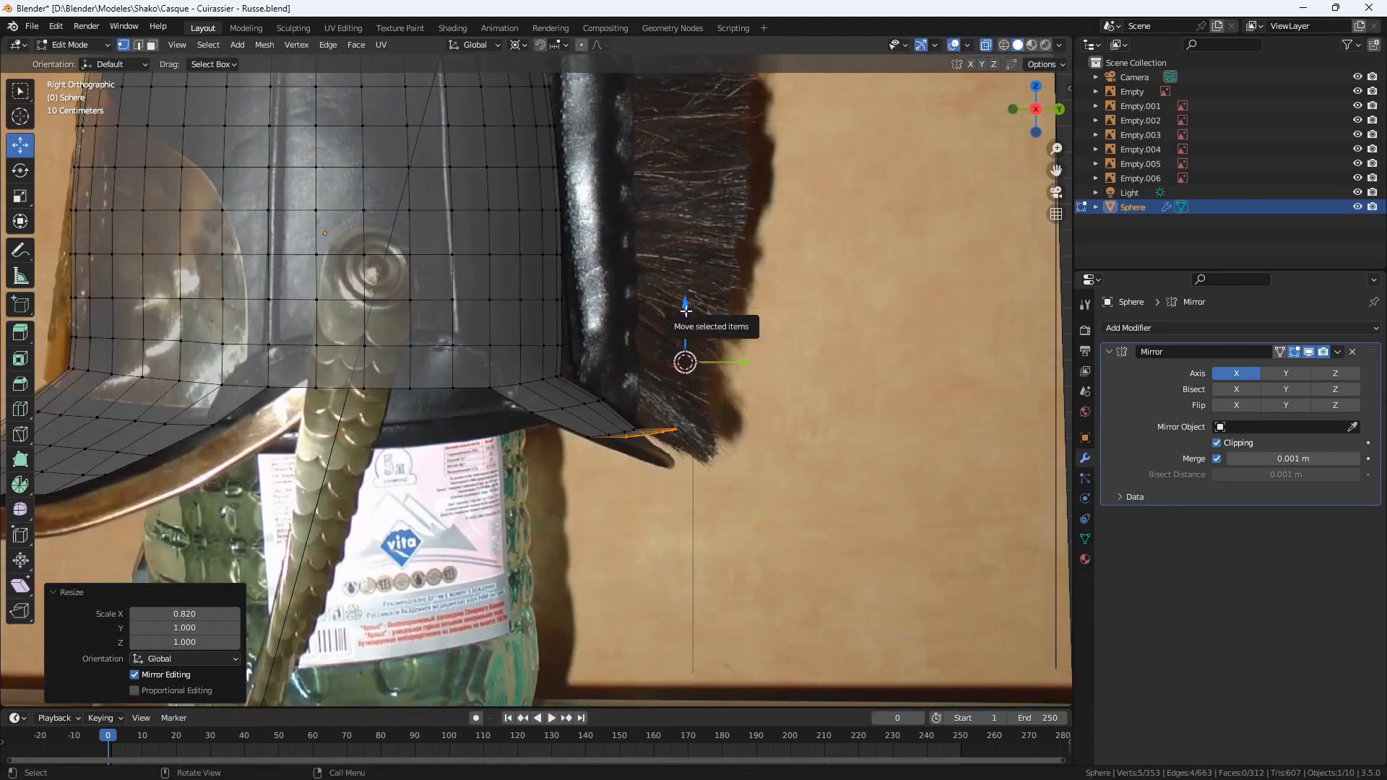
{"action": "left_click_drag", "start_coordinate": [685, 309], "coordinate": [686, 330]}
{"action": "key", "text": "s"}
{"action": "key", "text": "z"}
- Change the pivot point, return to Object Mode, add a 2 m cube and move it above the dome in the front view
{"action": "left_click", "coordinate": [518, 45]}
{"action": "left_click", "coordinate": [542, 125]}
{"action": "key", "text": "Tab"}
{"action": "left_click", "coordinate": [190, 45]}
{"action": "mouse_move", "coordinate": [238, 64]}
{"action": "left_click", "coordinate": [352, 77]}
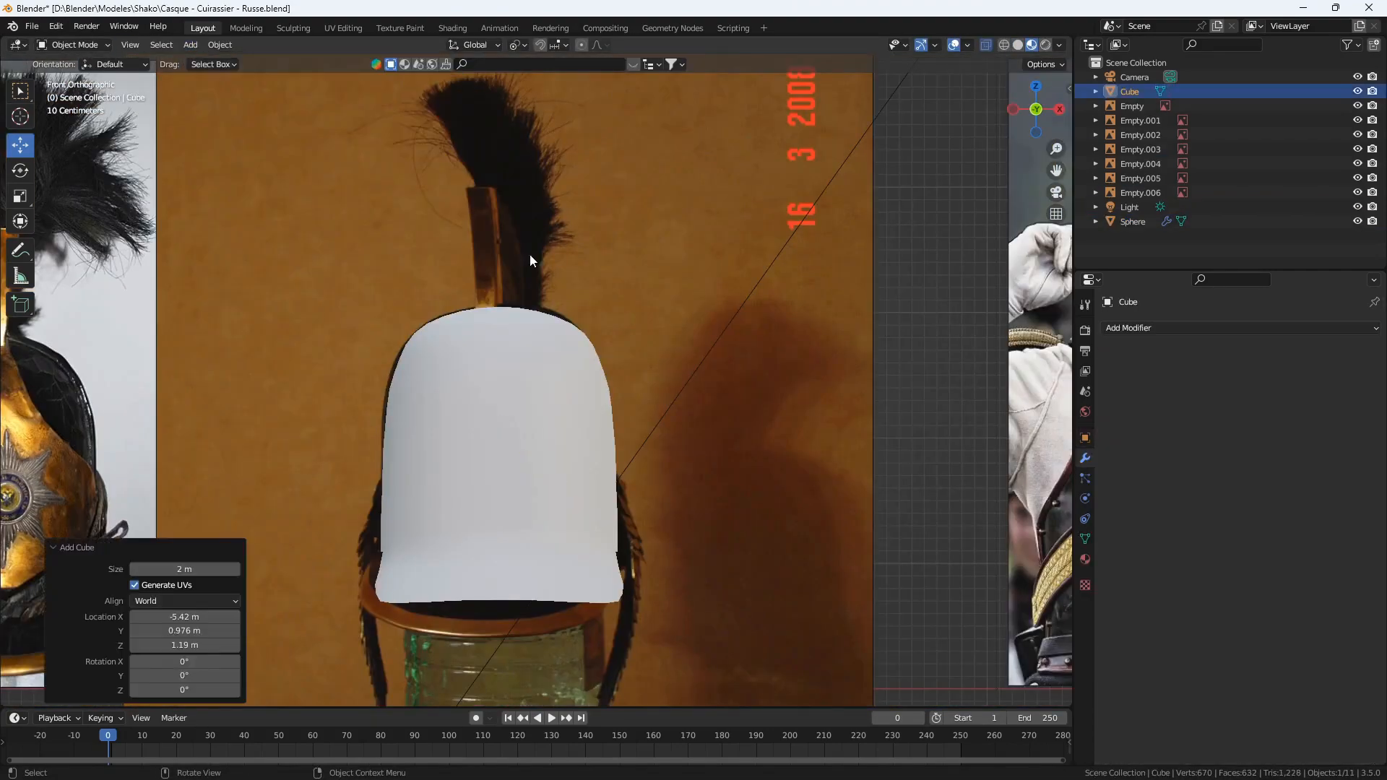
{"action": "scroll", "coordinate": [531, 254], "scroll_direction": "down", "scroll_amount": 4}
{"action": "key", "text": "g"}
{"action": "left_click", "coordinate": [608, 307]}
- Scale the cube down to the brass crest strip's width and align it with the strip's base in the front view
{"action": "scroll", "coordinate": [608, 307], "scroll_direction": "up", "scroll_amount": 4}
{"action": "key", "text": "s"}
{"action": "left_click", "coordinate": [555, 285]}
{"action": "scroll", "coordinate": [555, 285], "scroll_direction": "up", "scroll_amount": 3}
{"action": "key", "text": "g"}
{"action": "left_click", "coordinate": [502, 289]}
{"action": "key", "text": "s"}
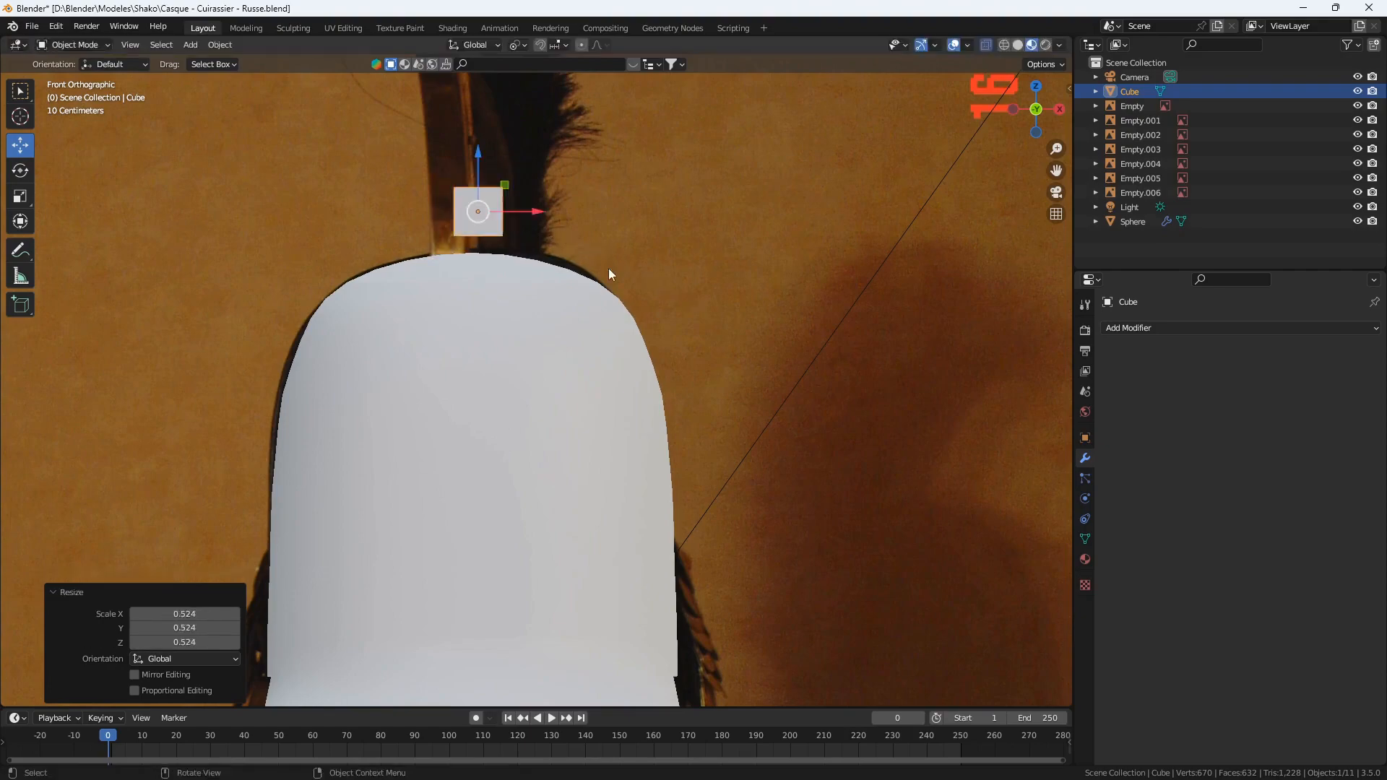
{"action": "left_click", "coordinate": [669, 303]}
{"action": "key", "text": "g"}
{"action": "left_click", "coordinate": [519, 275]}
- Place the cube at the foot of the brass crest strip in the side view, rotating it -20.2°
{"action": "key", "text": "KP_3"}
{"action": "scroll", "coordinate": [696, 340], "scroll_direction": "down", "scroll_amount": 3}
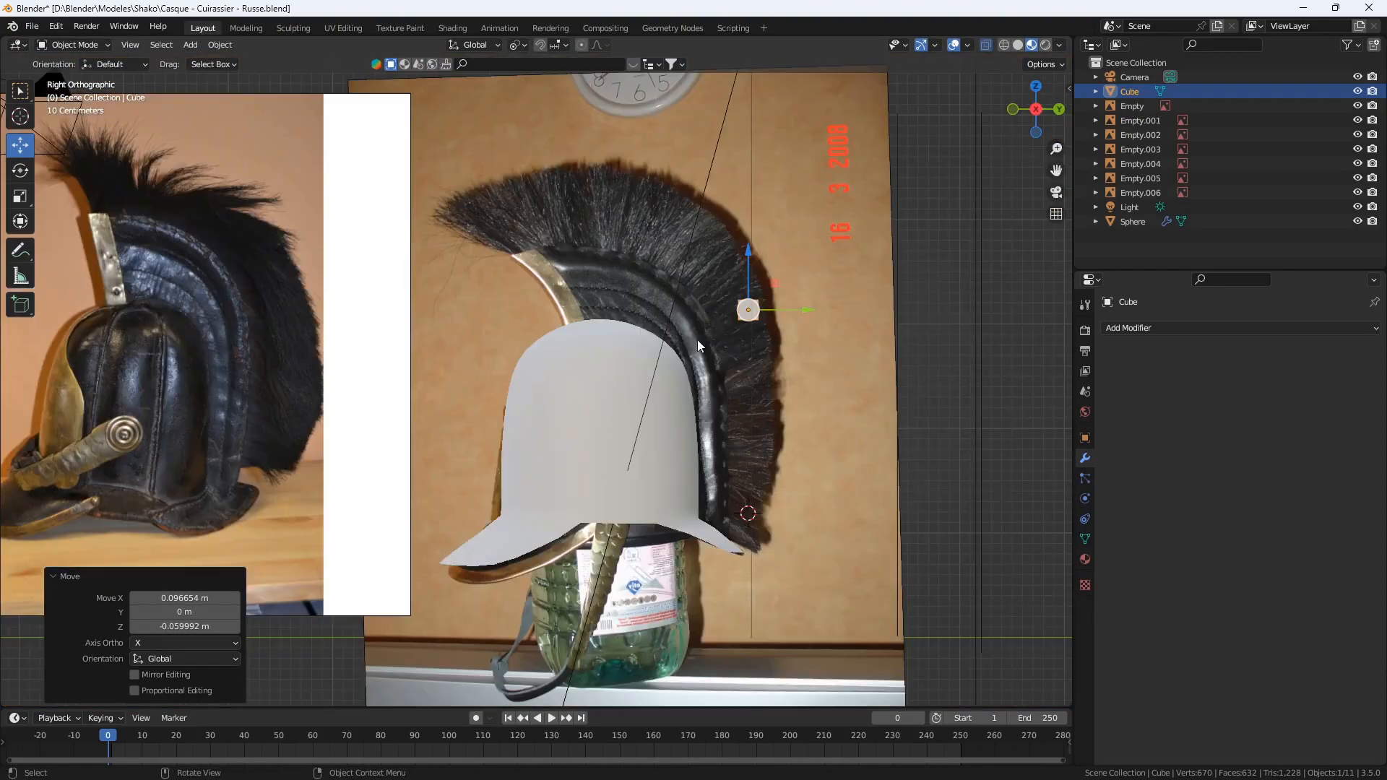
{"action": "left_click_drag", "start_coordinate": [803, 310], "coordinate": [655, 310]}
{"action": "scroll", "coordinate": [602, 273], "scroll_direction": "up", "scroll_amount": 5}
{"action": "middle_click_drag", "start_coordinate": [602, 273], "coordinate": [504, 456], "text": "shift"}
{"action": "key", "text": "r"}
{"action": "left_click", "coordinate": [549, 318]}
{"action": "key", "text": "g"}
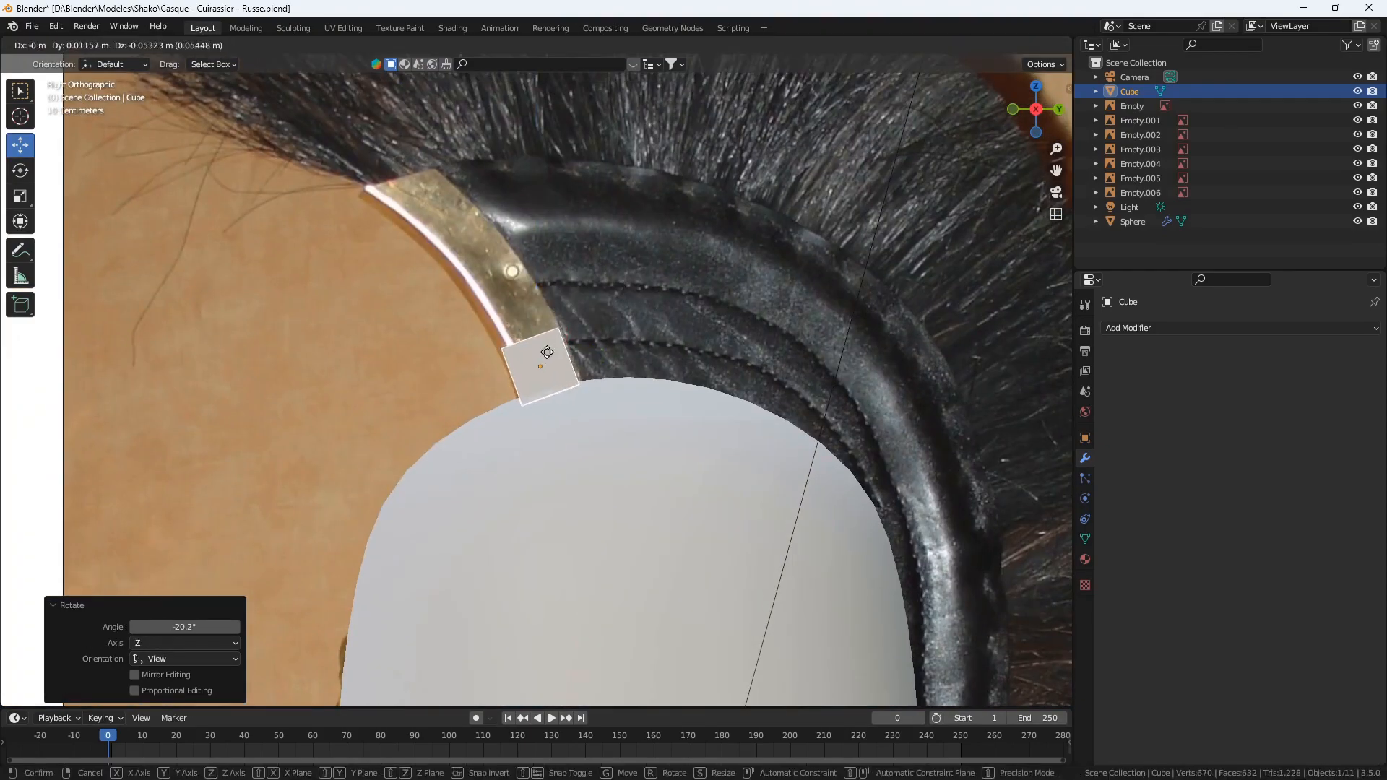
{"action": "left_click", "coordinate": [547, 353]}
- Move the cube's upper face onto the brass strip's edges in the side view and rotate it -5.5°
{"action": "key", "text": "Tab"}
{"action": "left_click_drag", "start_coordinate": [584, 365], "coordinate": [487, 310]}
{"action": "key", "text": "g"}
{"action": "left_click", "coordinate": [550, 361]}
{"action": "key", "text": "r"}
{"action": "left_click", "coordinate": [549, 362]}
{"action": "key", "text": "g"}
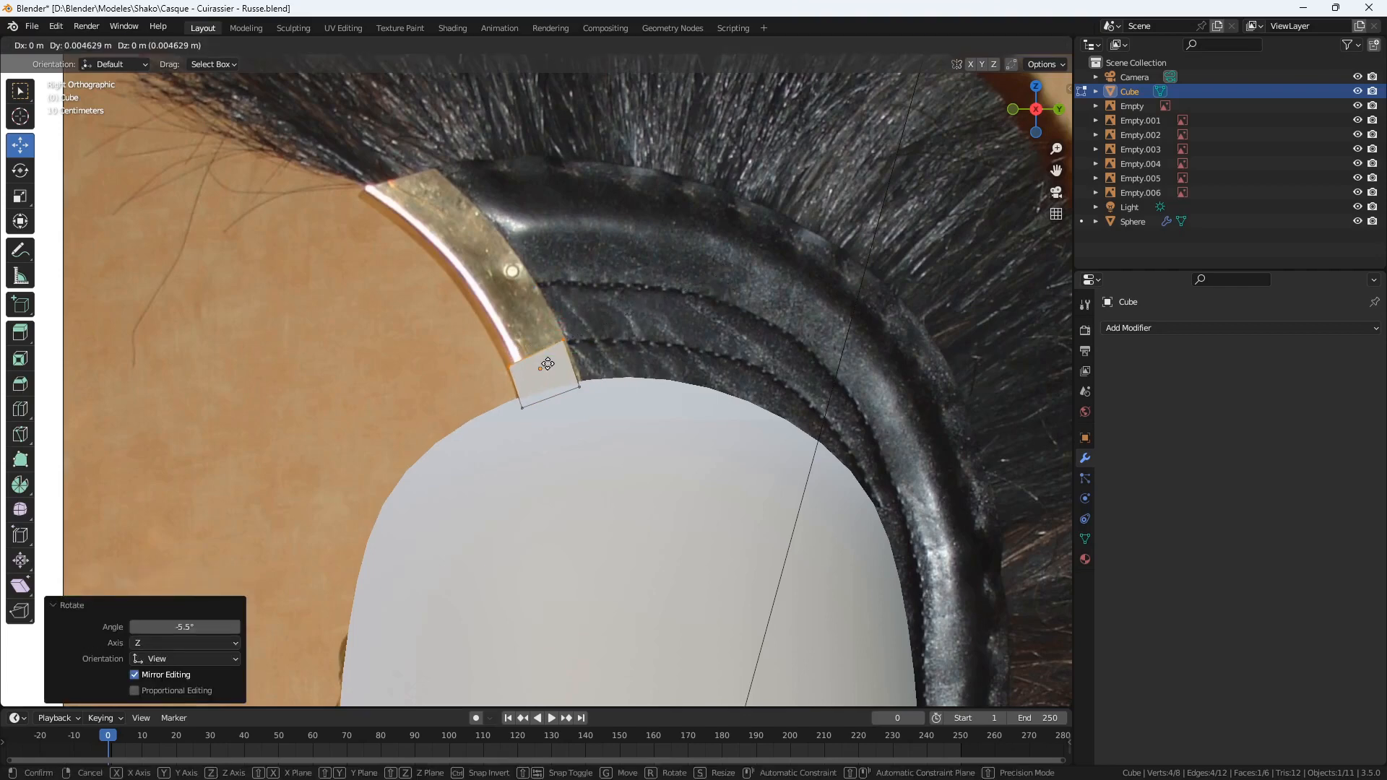
{"action": "left_click", "coordinate": [548, 361]}
- Extrude the cube's upper face in two sections along the brass strip, rotating and moving each to follow its curve
{"action": "key", "text": "e"}
{"action": "left_click", "coordinate": [542, 319]}
{"action": "key", "text": "r"}
{"action": "left_click", "coordinate": [571, 300]}
{"action": "left_click", "coordinate": [583, 250]}
{"action": "key", "text": "r"}
{"action": "left_click", "coordinate": [542, 256]}
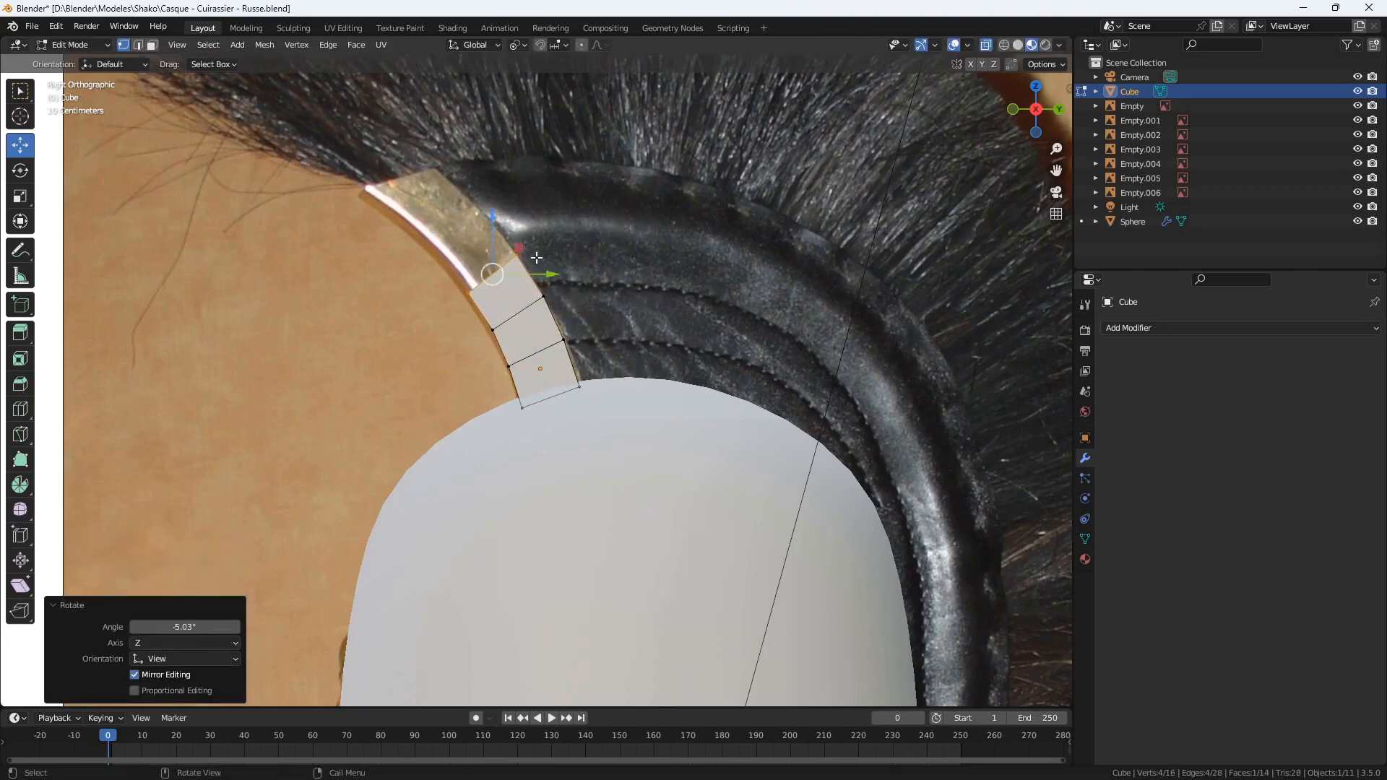
{"action": "key", "text": "g"}
{"action": "left_click", "coordinate": [535, 260]}
- Extrude the brass strip further along the curve, turning and moving the new ends to match the reference outline
{"action": "key", "text": "e"}
{"action": "left_click", "coordinate": [503, 220]}
{"action": "key", "text": "r"}
{"action": "left_click", "coordinate": [454, 205]}
{"action": "key", "text": "g"}
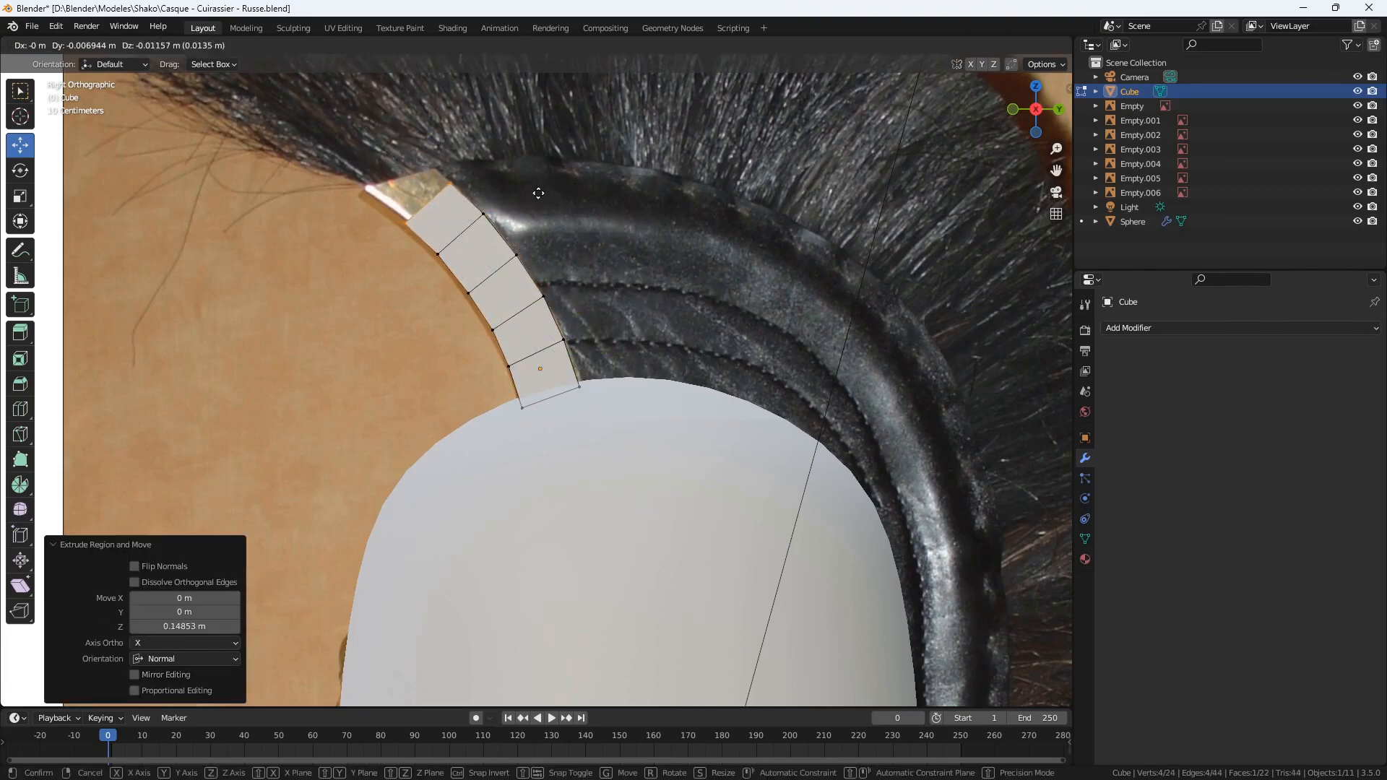
{"action": "left_click", "coordinate": [485, 204]}
{"action": "key", "text": "r"}
{"action": "left_click", "coordinate": [495, 206]}
- Extrude the last section toward the brass strip's upper end, rotate its end face and fit it to the reference
{"action": "key", "text": "e"}
{"action": "left_click", "coordinate": [480, 189]}
{"action": "key", "text": "r"}
{"action": "left_click", "coordinate": [562, 139]}
{"action": "key", "text": "g"}
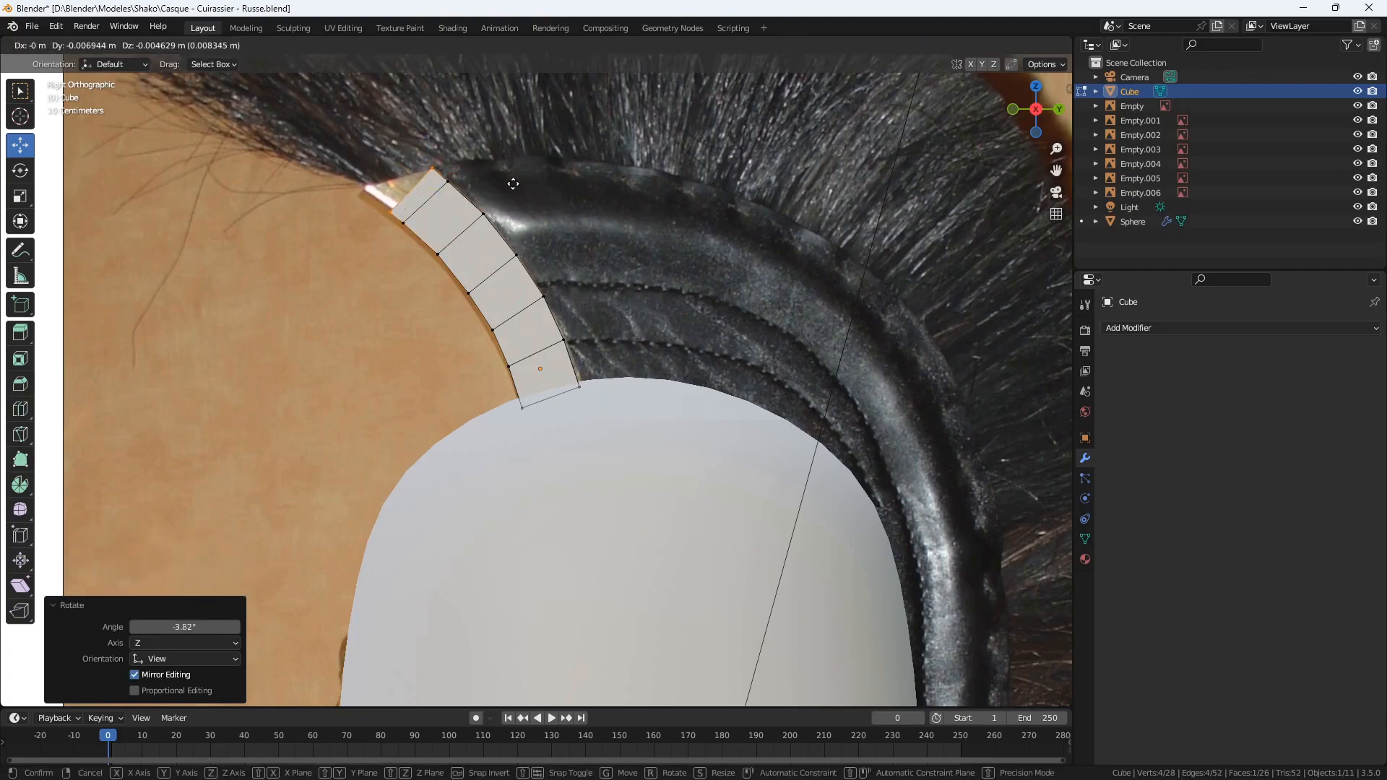
{"action": "left_click", "coordinate": [513, 183]}
- Build the brass strip's pointed front tip from its upper vertices and fill the open gap with a face
{"action": "left_click", "coordinate": [397, 232]}
{"action": "left_click", "coordinate": [370, 216]}
{"action": "middle_click_drag", "start_coordinate": [369, 216], "coordinate": [452, 347]}
{"action": "left_click", "coordinate": [420, 330], "text": "shift"}
{"action": "key", "text": "f"}
- Move the edge loop near the brass strip's tip to the reference edge and rotate it -2.71° in the side view
{"action": "key", "text": "KP_3"}
{"action": "key", "text": "g"}
{"action": "left_click", "coordinate": [497, 362]}
{"action": "key", "text": "r"}
{"action": "left_click", "coordinate": [579, 337]}
{"action": "key", "text": "g"}
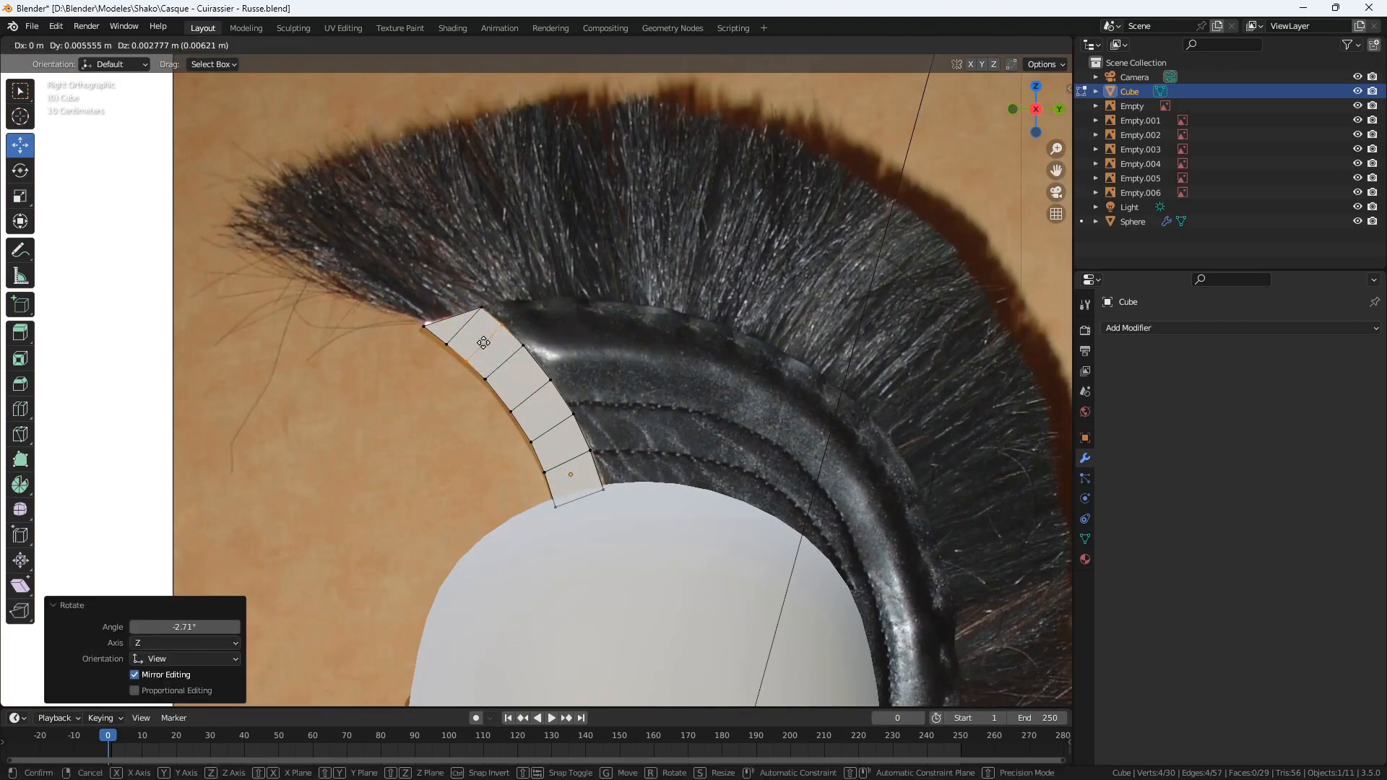
{"action": "left_click", "coordinate": [483, 342]}
- Shift the brass strip's upper edge loops in the side view to even out their spacing along the curve
{"action": "left_click", "coordinate": [504, 363], "text": "alt"}
{"action": "key", "text": "g"}
{"action": "left_click", "coordinate": [482, 346], "text": "alt"}
{"action": "key", "text": "g"}
{"action": "left_click", "coordinate": [494, 350]}
{"action": "key", "text": "r"}
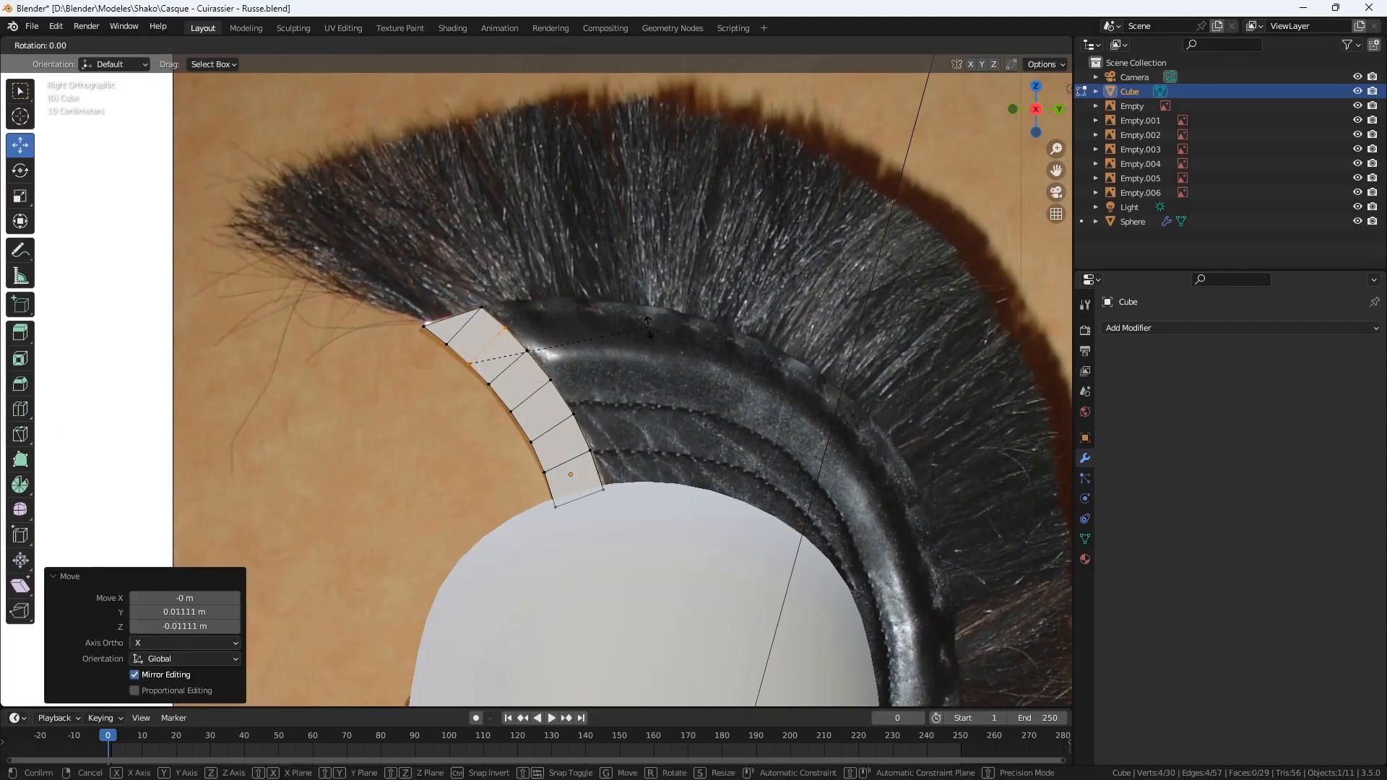
{"action": "right_click", "coordinate": [499, 353]}
- Add a Bevel modifier with an amount of 0.2 m to the brass strip
{"action": "scroll", "coordinate": [635, 428], "scroll_direction": "down", "scroll_amount": 7}
{"action": "key", "text": "Tab"}
{"action": "middle_click_drag", "start_coordinate": [636, 427], "coordinate": [615, 404]}
{"action": "scroll", "coordinate": [606, 487], "scroll_direction": "up", "scroll_amount": 6}
{"action": "key", "text": "Tab"}
{"action": "key", "text": "Tab"}
{"action": "scroll", "coordinate": [700, 471], "scroll_direction": "up", "scroll_amount": 3}
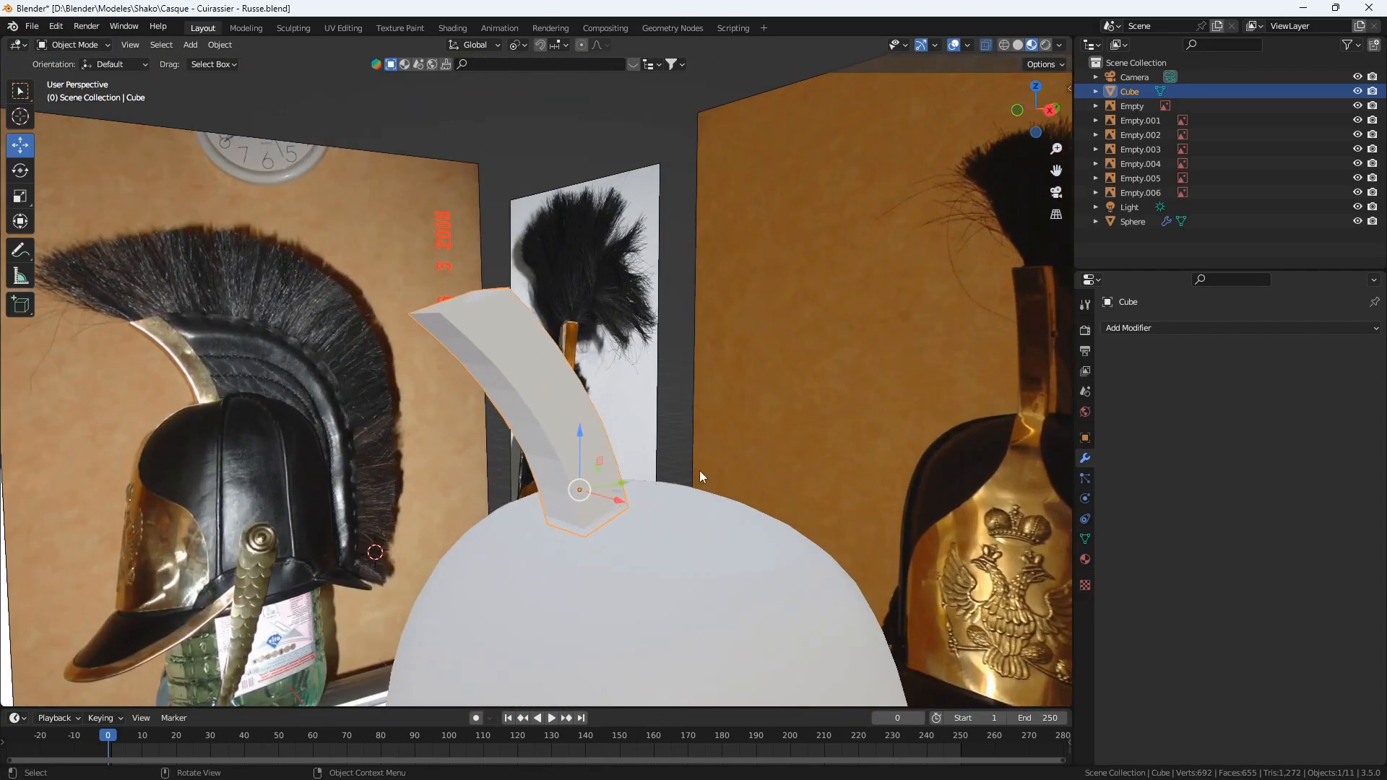
{"action": "left_click", "coordinate": [1147, 329]}
{"action": "left_click", "coordinate": [1084, 383]}
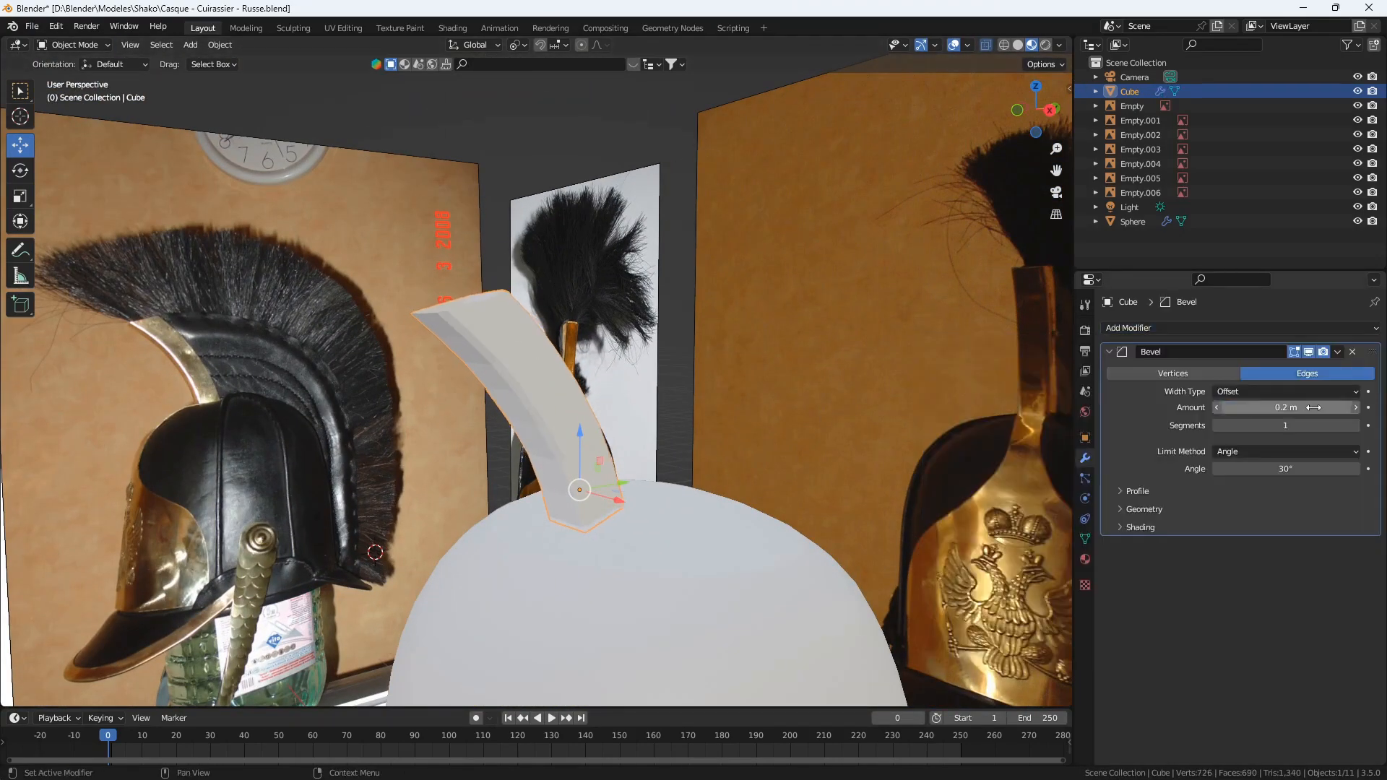
- Apply smooth shading to the brass strip
{"action": "right_click", "coordinate": [603, 399]}
{"action": "left_click", "coordinate": [603, 399]}
{"action": "middle_click_drag", "start_coordinate": [603, 399], "coordinate": [672, 402]}
{"action": "right_click", "coordinate": [566, 389]}
{"action": "left_click", "coordinate": [567, 389]}
- Select the faces along the back of the brass strip in Edit Mode, from its upper end to its base
{"action": "key", "text": "Tab"}
{"action": "scroll", "coordinate": [614, 433], "scroll_direction": "down", "scroll_amount": 5}
{"action": "middle_click_drag", "start_coordinate": [657, 474], "coordinate": [614, 571]}
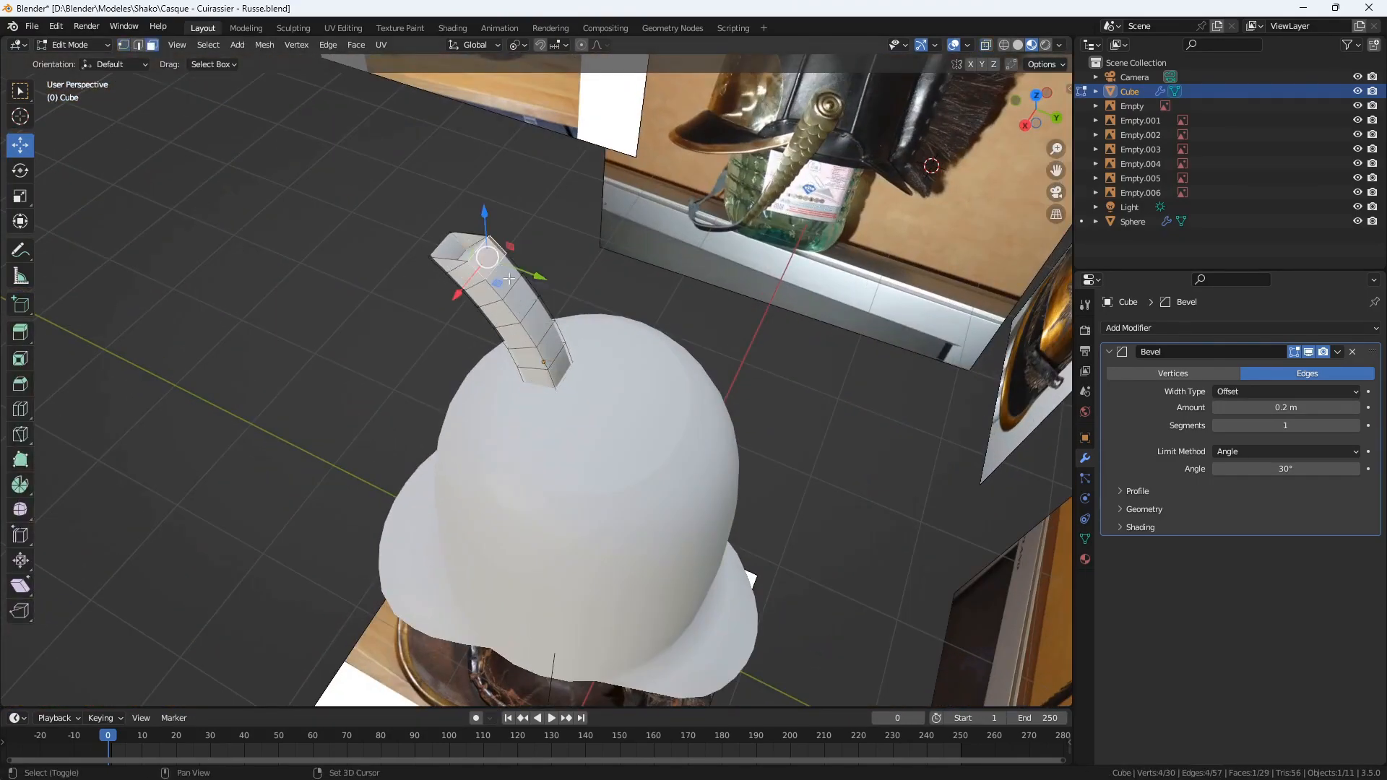
{"action": "left_click", "coordinate": [566, 370], "text": "shift"}
{"action": "key", "text": "KP_3"}
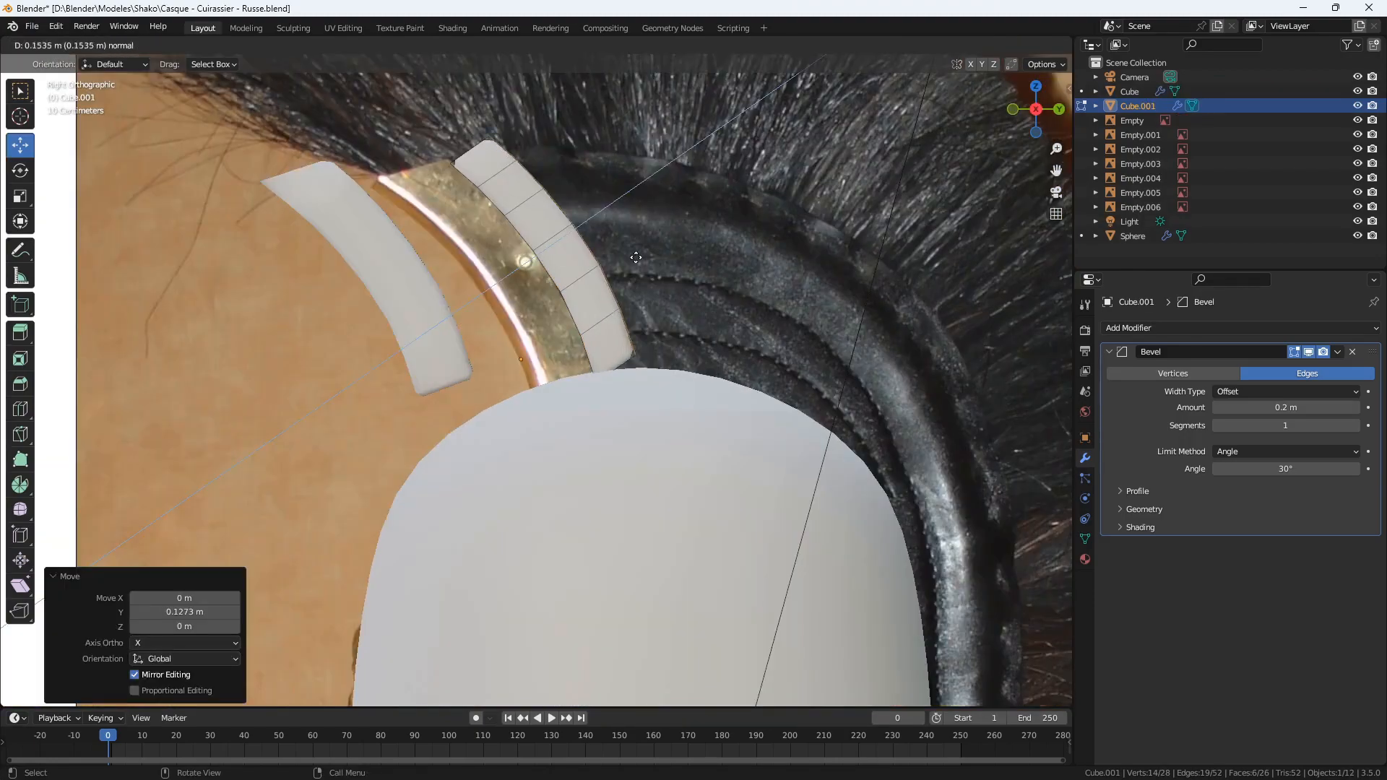
- Remove the Bevel modifier from the separated crest piece and move its extruded rear faces back along the leather crest
{"action": "left_click", "coordinate": [1352, 352]}
{"action": "key", "text": "g"}
{"action": "left_click", "coordinate": [636, 249]}
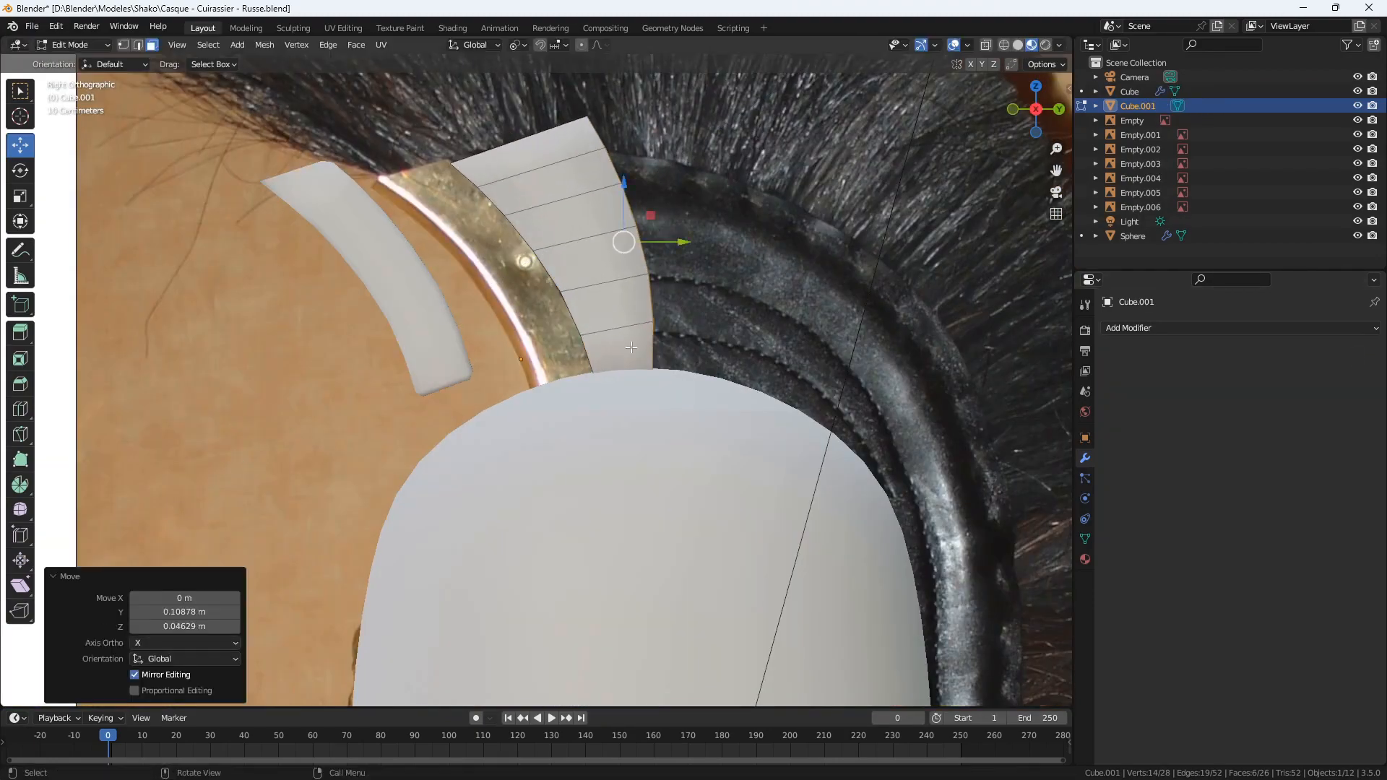
- Set the pivot point to the 3D cursor, scale the crest's rear faces along Z and extrude another section backward
{"action": "left_click", "coordinate": [518, 45]}
{"action": "left_click", "coordinate": [548, 77]}
{"action": "key", "text": "s"}
{"action": "key", "text": "z"}
{"action": "key", "text": "e"}
{"action": "left_click", "coordinate": [704, 304]}
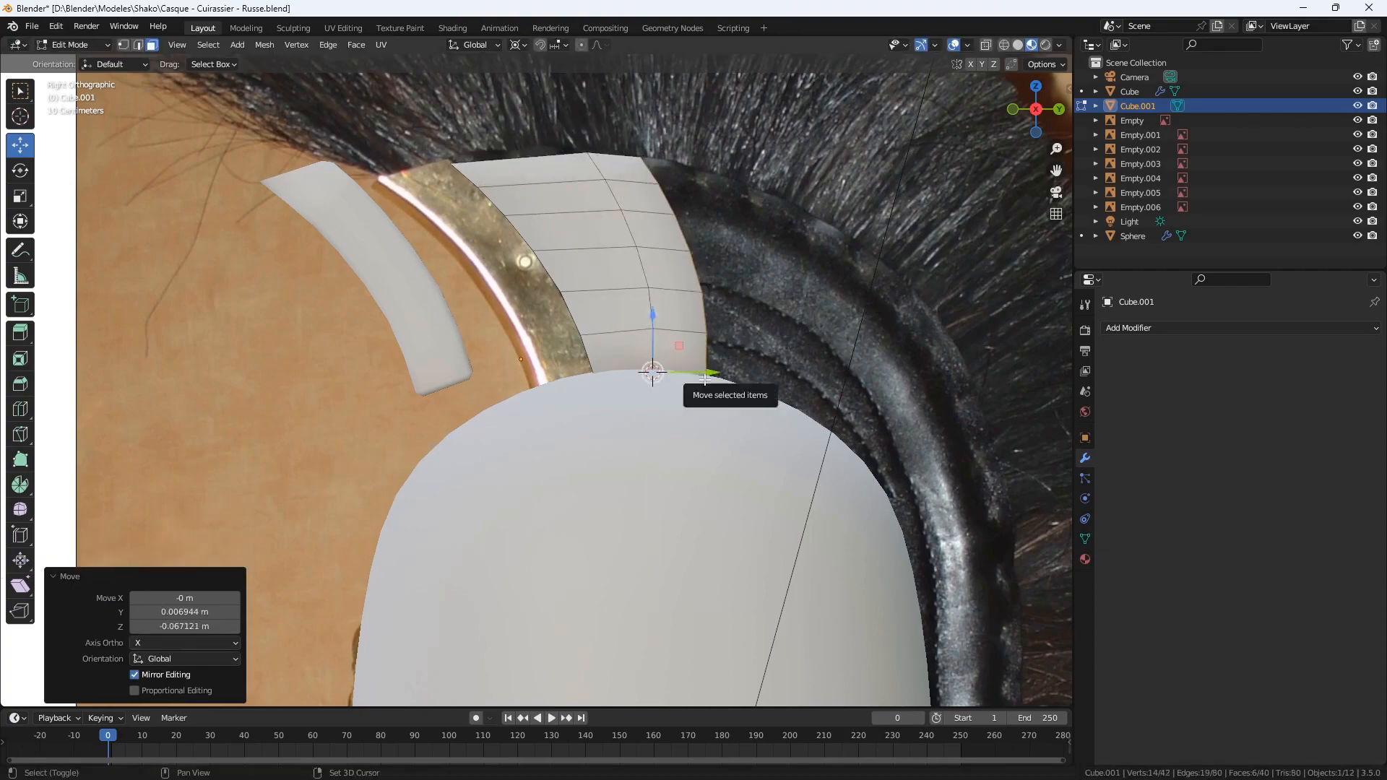
- Place the 3D cursor where the crest's rear end meets the dome, and rotate and Z-scale the end faces around it
{"action": "right_click", "coordinate": [706, 376], "text": "shift"}
{"action": "key", "text": "r"}
{"action": "key", "text": "s"}
{"action": "key", "text": "z"}
{"action": "left_click", "coordinate": [942, 318]}
{"action": "scroll", "coordinate": [867, 310], "scroll_direction": "down", "scroll_amount": 2}
- Extrude the next crest section over the dome, scale its end along Z to 0.873 and rotate it about its foot
{"action": "key", "text": "e"}
{"action": "left_click", "coordinate": [786, 289]}
{"action": "right_click", "coordinate": [643, 325], "text": "shift"}
{"action": "key", "text": "s"}
{"action": "key", "text": "z"}
{"action": "key", "text": "r"}
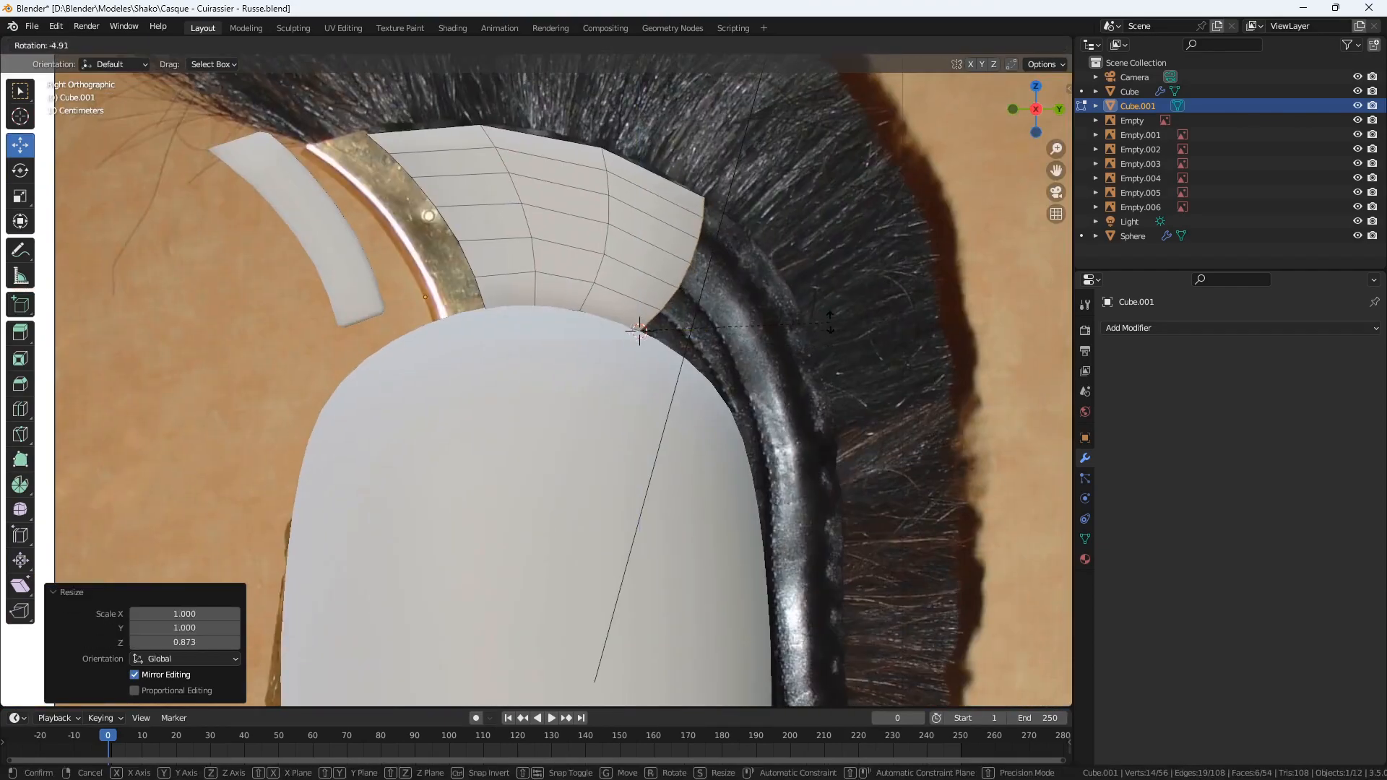
{"action": "left_click", "coordinate": [737, 340]}
- Scale the crest's end faces along Y and Z and rotate them to match the leather crest's outer outline
{"action": "scroll", "coordinate": [654, 369], "scroll_direction": "up", "scroll_amount": 2}
{"action": "key", "text": "s"}
{"action": "key", "text": "y"}
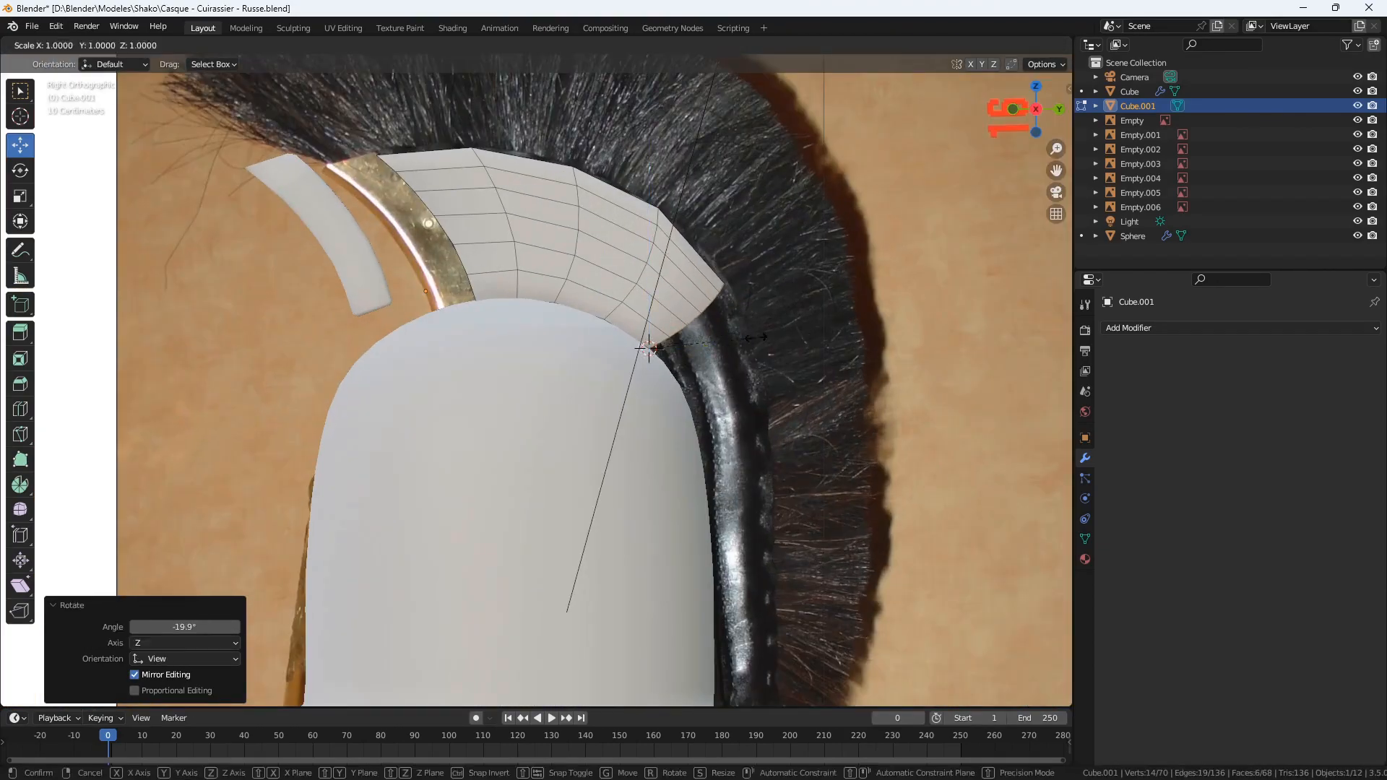
{"action": "left_click", "coordinate": [706, 316]}
{"action": "key", "text": "r"}
{"action": "key", "text": "s"}
{"action": "key", "text": "z"}
- Extrude the crest down the dome's rear shoulder, rotate its end 24.4° about the 3D cursor and scale it along Z and Y
{"action": "key", "text": "e"}
{"action": "scroll", "coordinate": [694, 376], "scroll_direction": "up", "scroll_amount": 2}
{"action": "right_click", "coordinate": [742, 385], "text": "shift"}
{"action": "key", "text": "r"}
{"action": "key", "text": "s"}
{"action": "key", "text": "z"}
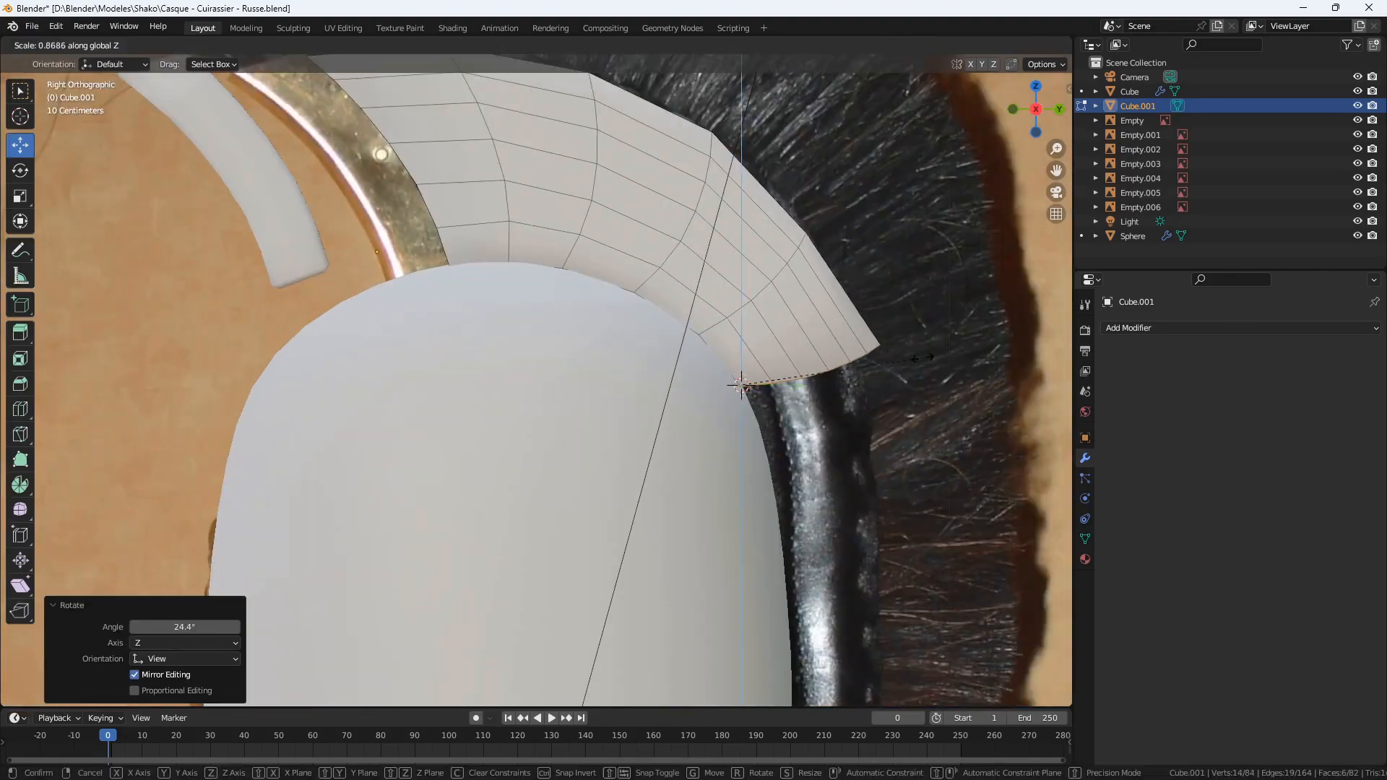
{"action": "key", "text": "s"}
{"action": "key", "text": "y"}
- Extrude two more crest sections down the dome's rear and scale their end faces along Z and Y around the 3D cursor
{"action": "middle_click_drag", "start_coordinate": [796, 509], "coordinate": [665, 357], "text": "shift"}
{"action": "scroll", "coordinate": [665, 358], "scroll_direction": "down", "scroll_amount": 2}
{"action": "key", "text": "e"}
{"action": "right_click", "coordinate": [611, 342], "text": "shift"}
{"action": "key", "text": "s"}
{"action": "key", "text": "z"}
{"action": "key", "text": "e"}
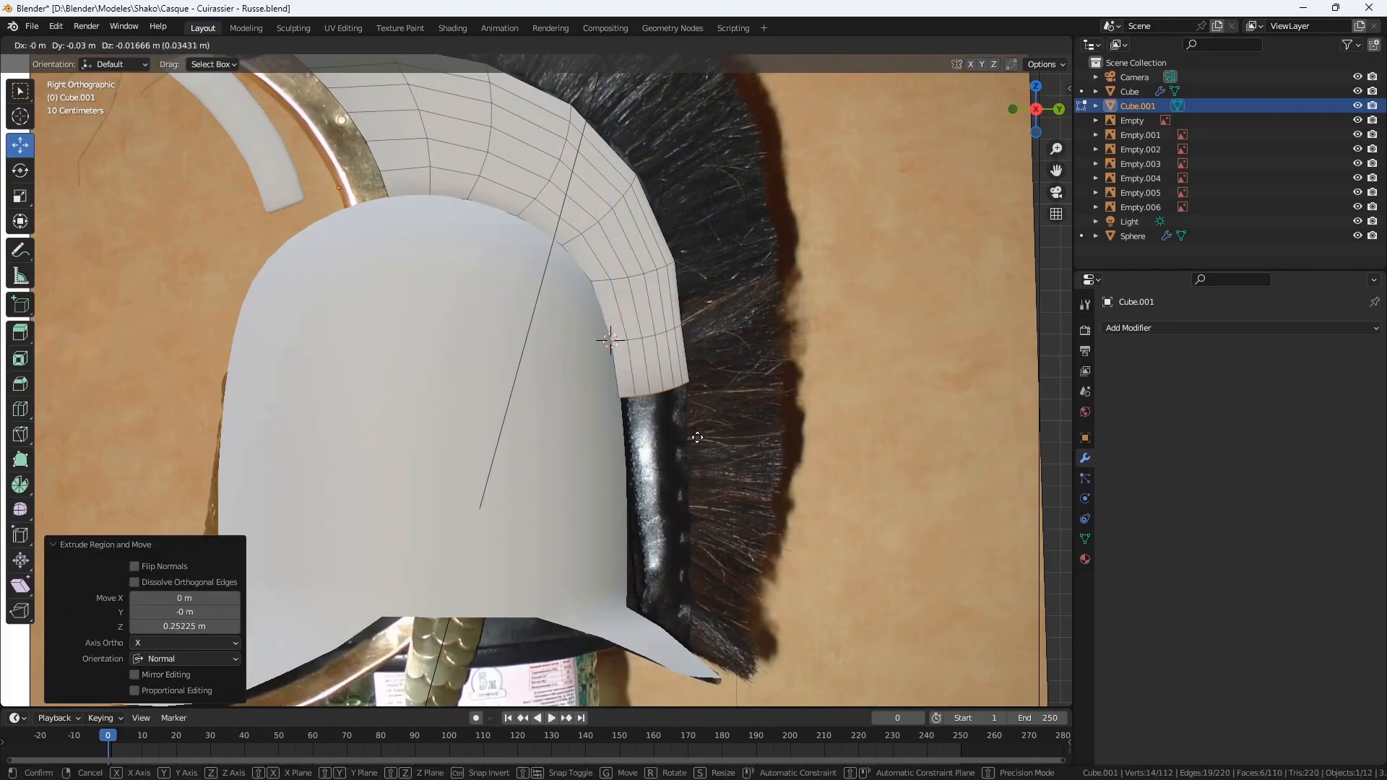
{"action": "scroll", "coordinate": [636, 401], "scroll_direction": "up", "scroll_amount": 1}
{"action": "right_click", "coordinate": [637, 401], "text": "shift"}
{"action": "key", "text": "y"}
- Extrude the next crest section down the dome's rear wall, flatten its end with a Z scale of 0 and adjust its width along Y
{"action": "middle_click_drag", "start_coordinate": [787, 465], "coordinate": [780, 384], "text": "shift"}
{"action": "key", "text": "e"}
{"action": "right_click", "coordinate": [636, 414], "text": "shift"}
{"action": "key", "text": "s"}
{"action": "key", "text": "z"}
{"action": "key", "text": "0"}
{"action": "key", "text": "s"}
{"action": "key", "text": "y"}
- Extrude the crest about 0.53 m straight down towards the neck guard and scale its end along Y around the inner edge
{"action": "key", "text": "e"}
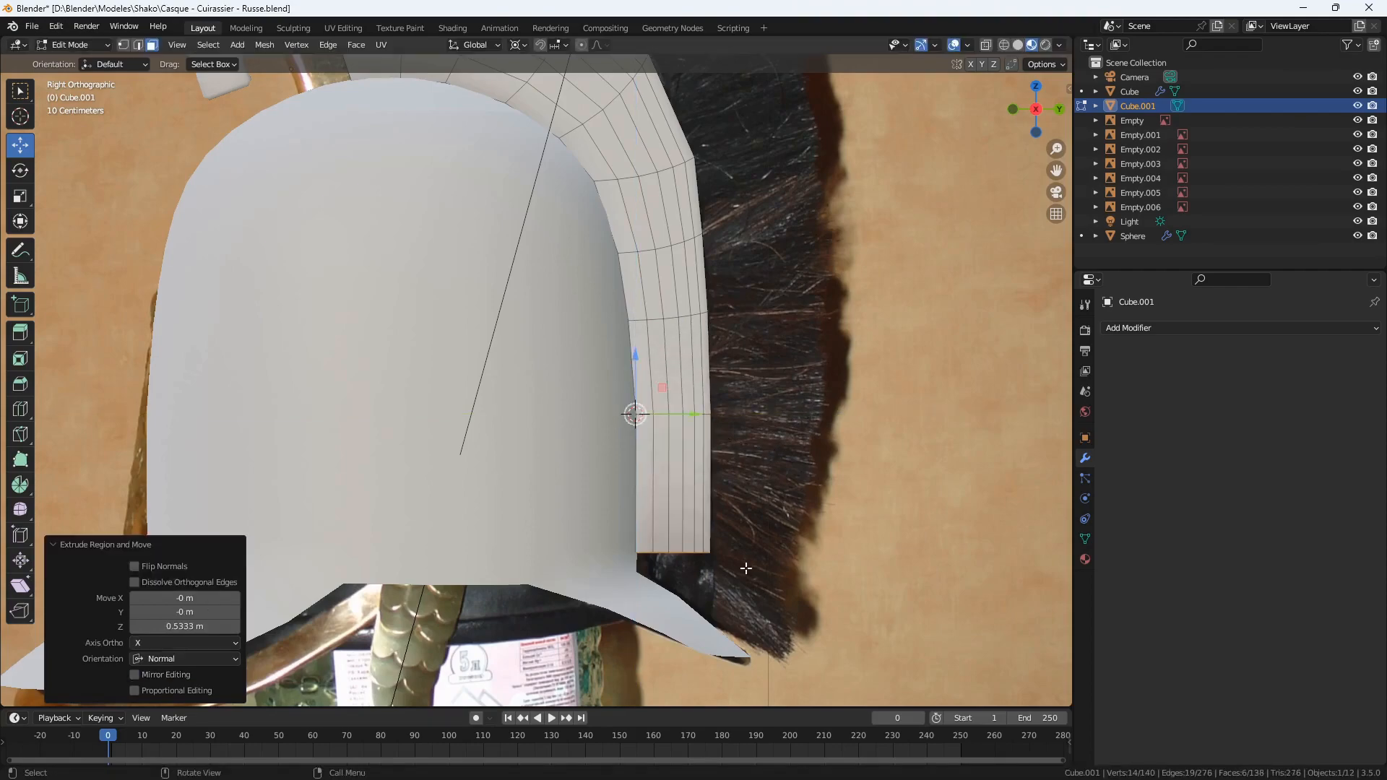
{"action": "right_click", "coordinate": [636, 553], "text": "shift"}
{"action": "key", "text": "s"}
{"action": "key", "text": "y"}
{"action": "key", "text": "Return"}
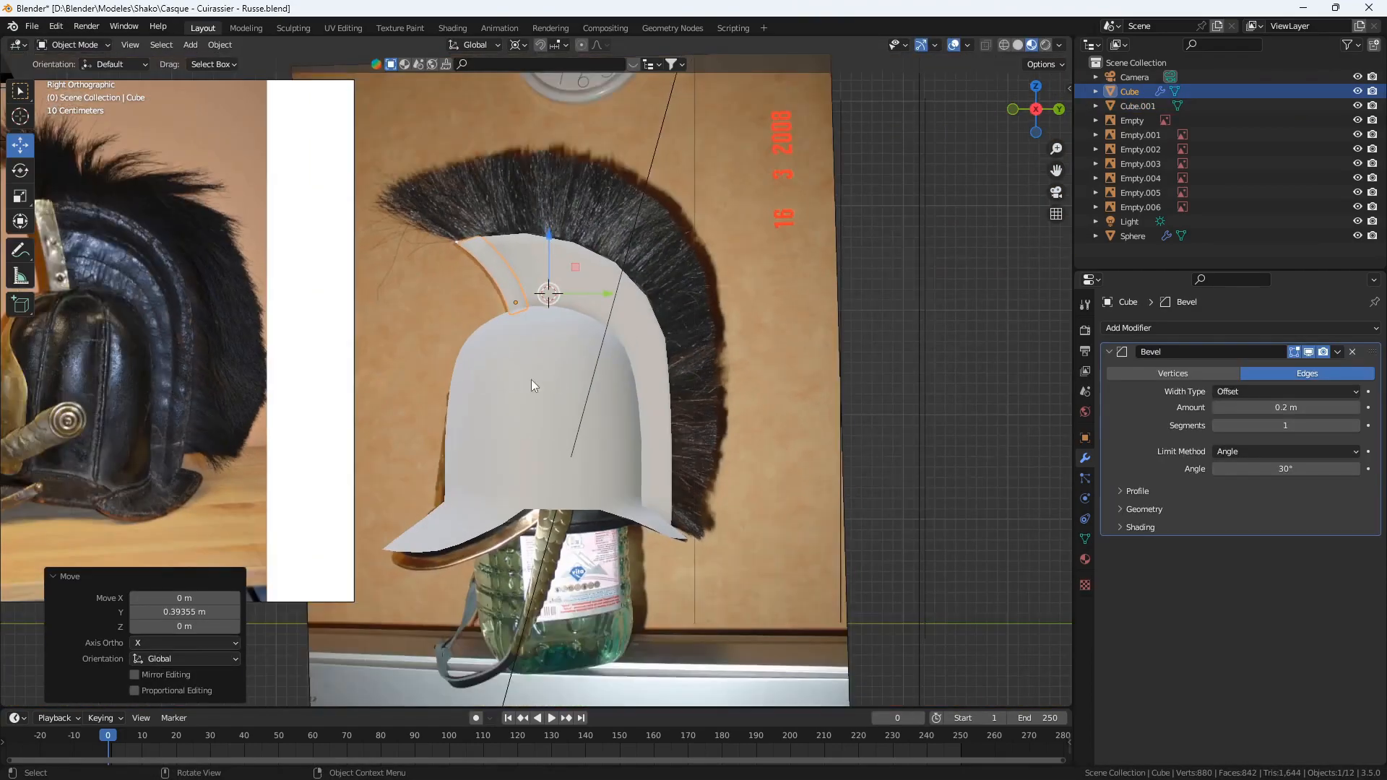
- Give the helmet shell a new material named Casque cuirassier russe
{"action": "middle_click_drag", "start_coordinate": [512, 370], "coordinate": [539, 422]}
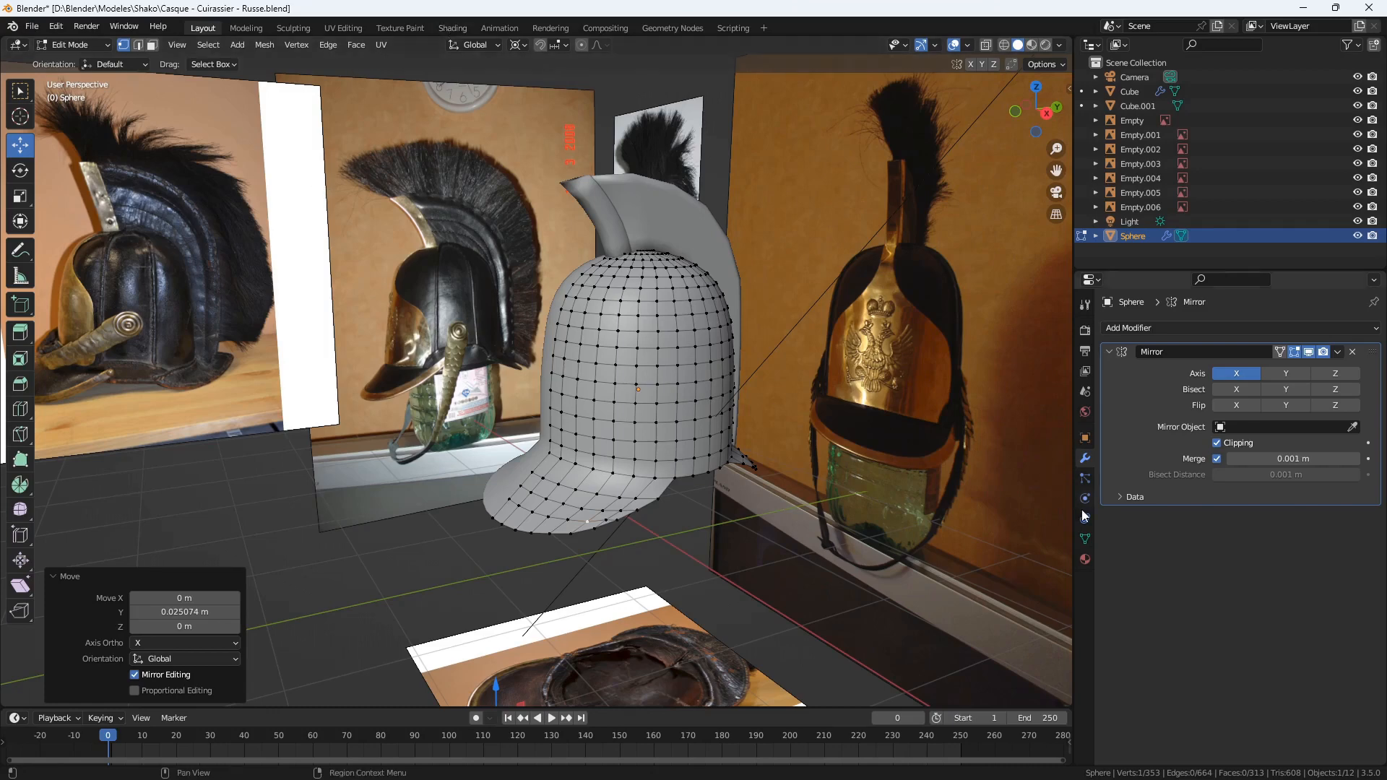
{"action": "left_click", "coordinate": [1088, 558]}
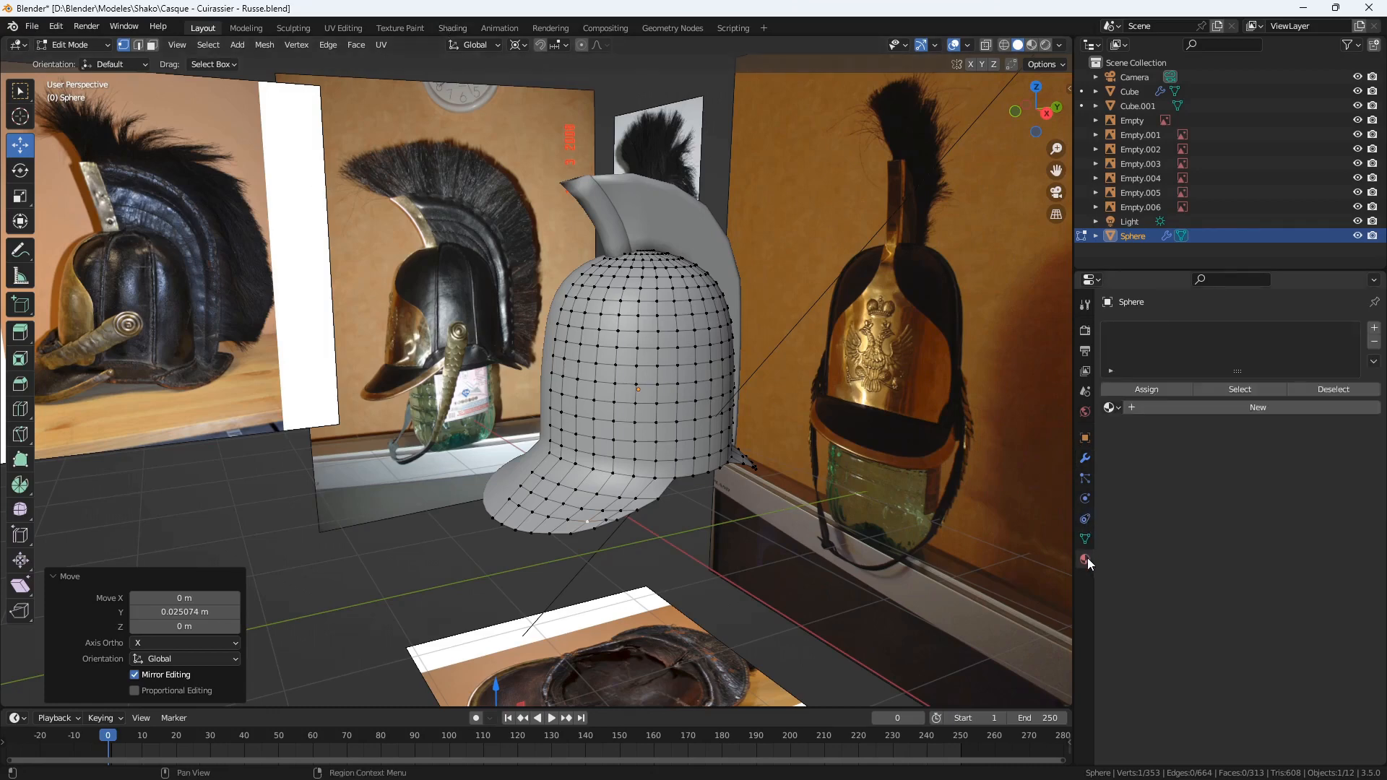
{"action": "left_click", "coordinate": [1134, 408]}
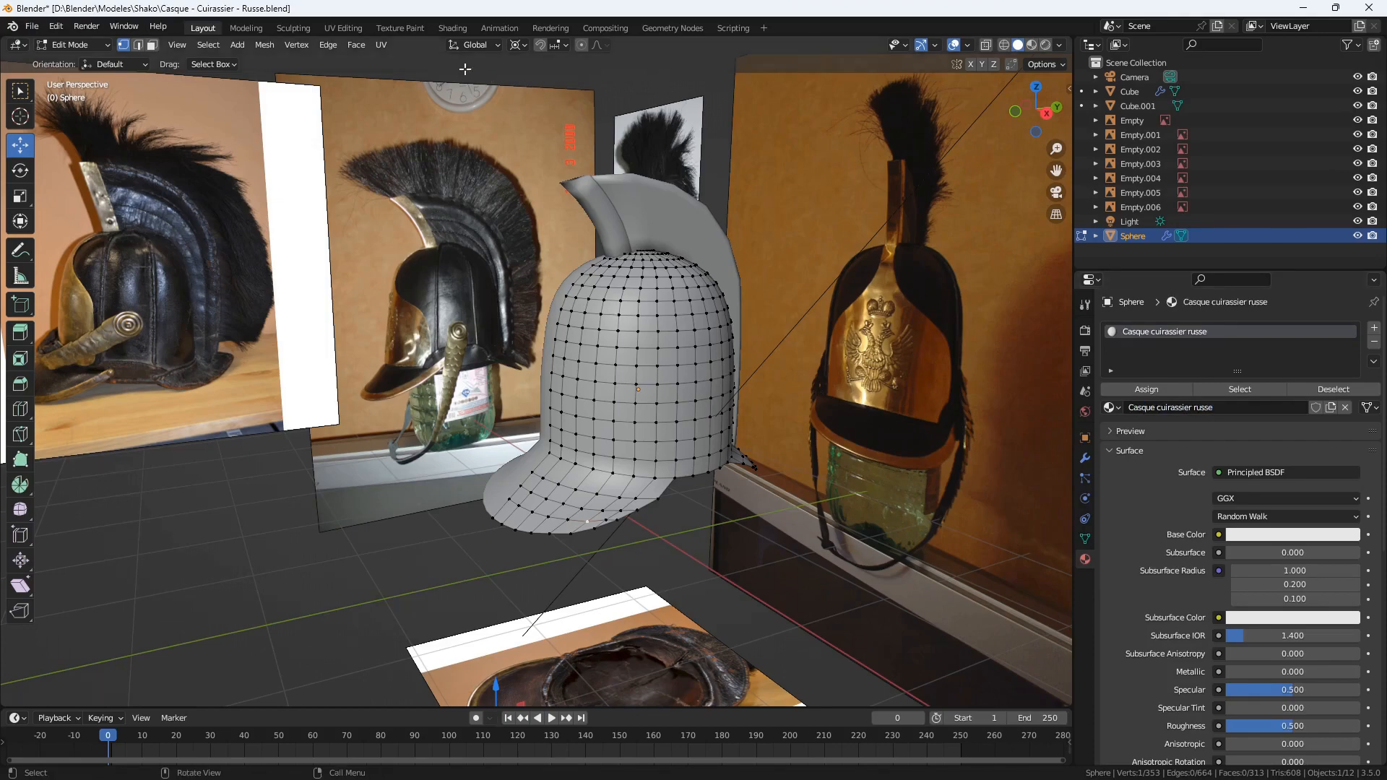
- Open the shading workspace, enlarge the node area and add an Image Texture node beside the Principled BSDF
{"action": "left_click", "coordinate": [452, 28]}
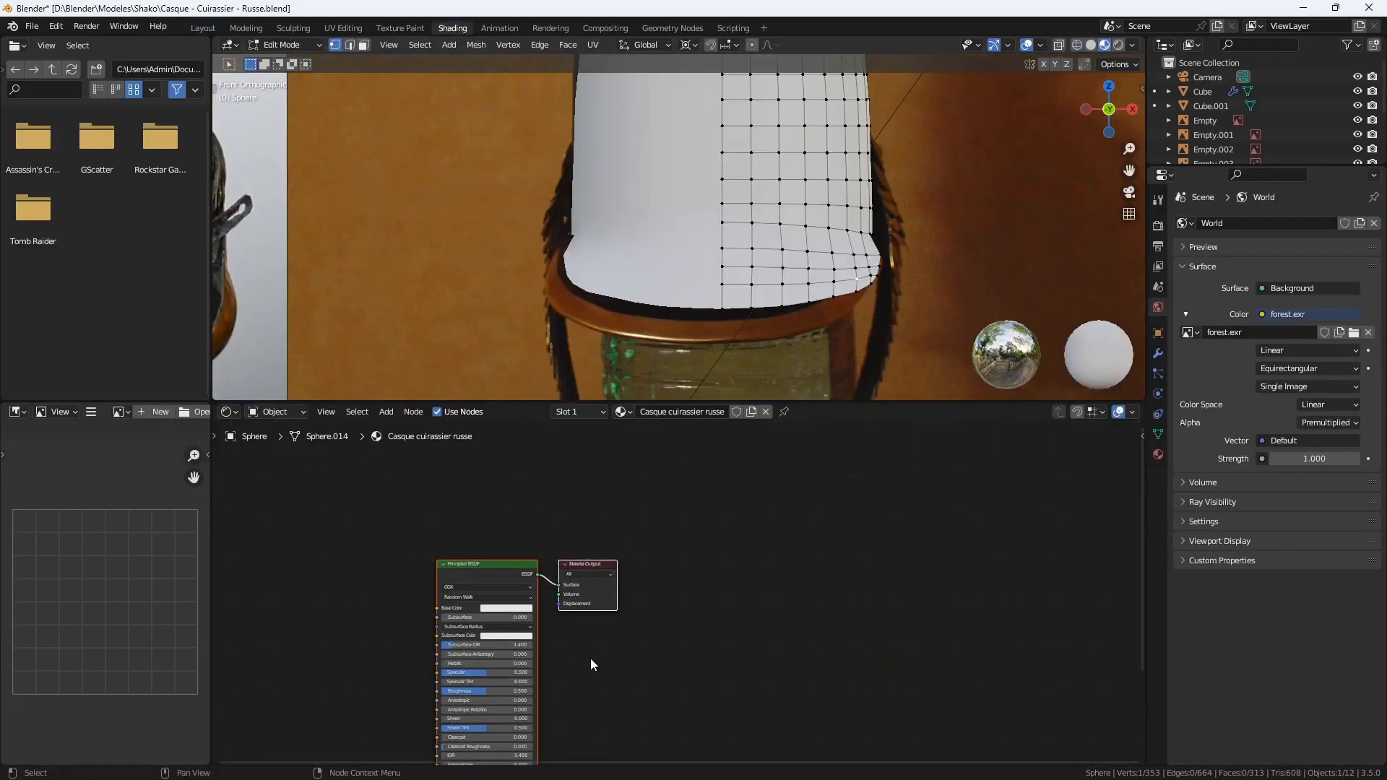
{"action": "middle_click_drag", "start_coordinate": [591, 664], "coordinate": [705, 530]}
{"action": "left_click_drag", "start_coordinate": [841, 403], "coordinate": [841, 279]}
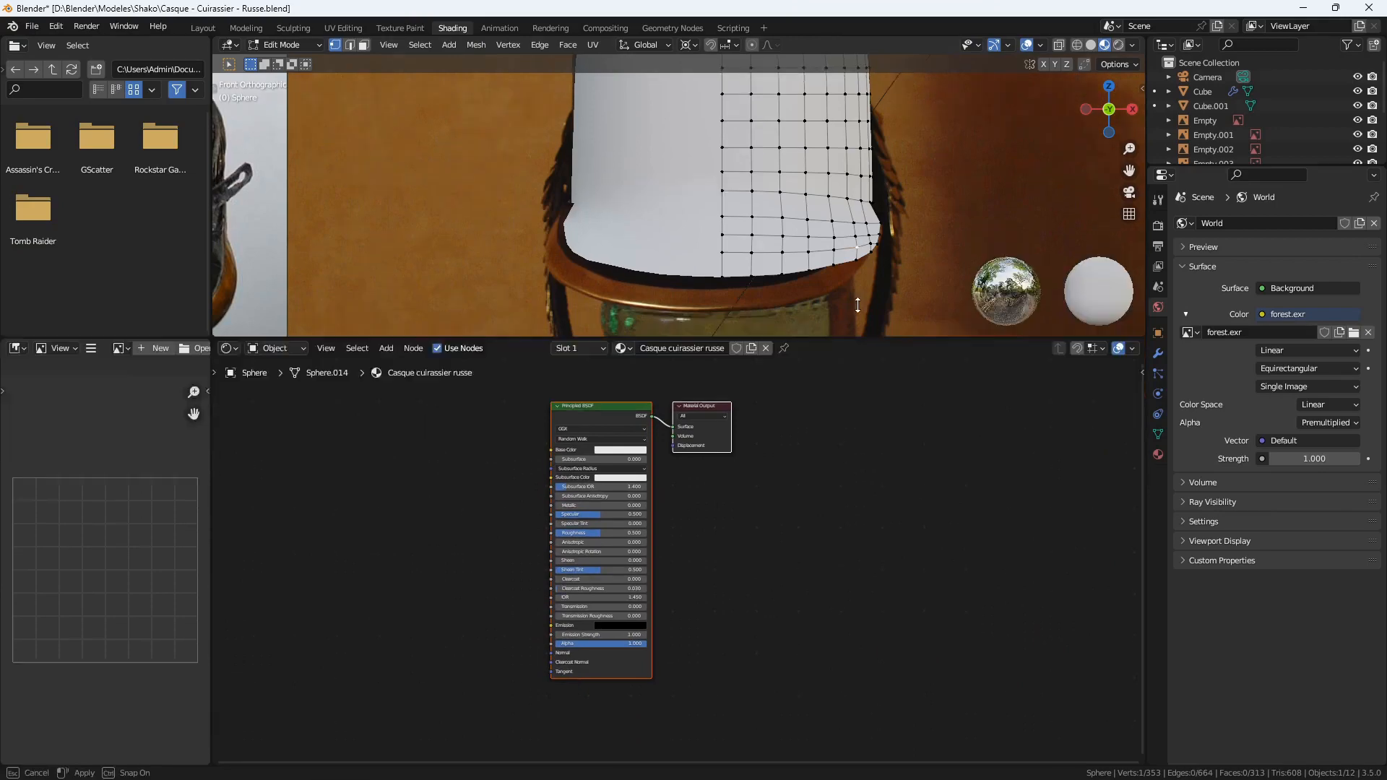
{"action": "scroll", "coordinate": [698, 449], "scroll_direction": "up", "scroll_amount": 1}
{"action": "left_click", "coordinate": [422, 306]}
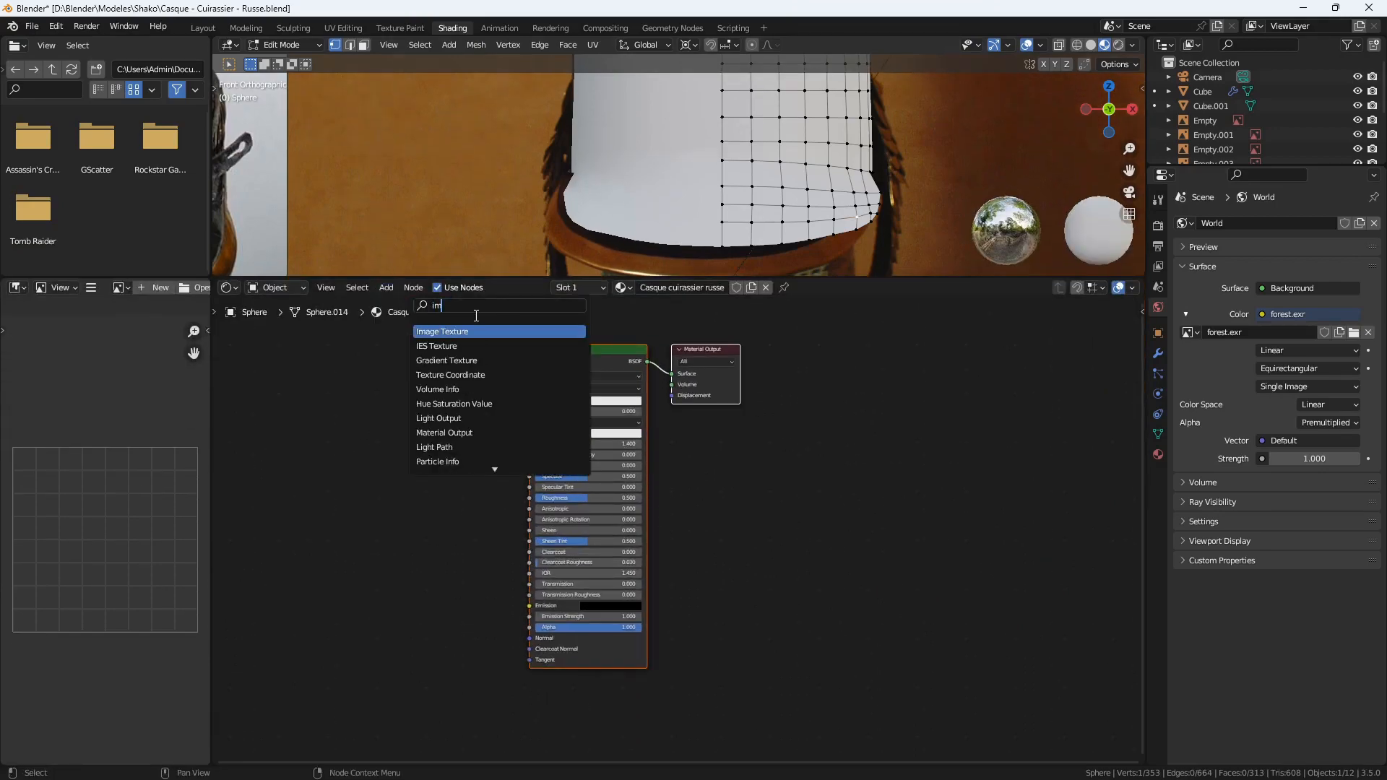
{"action": "type", "text": "ims"}
{"action": "left_click", "coordinate": [442, 360]}
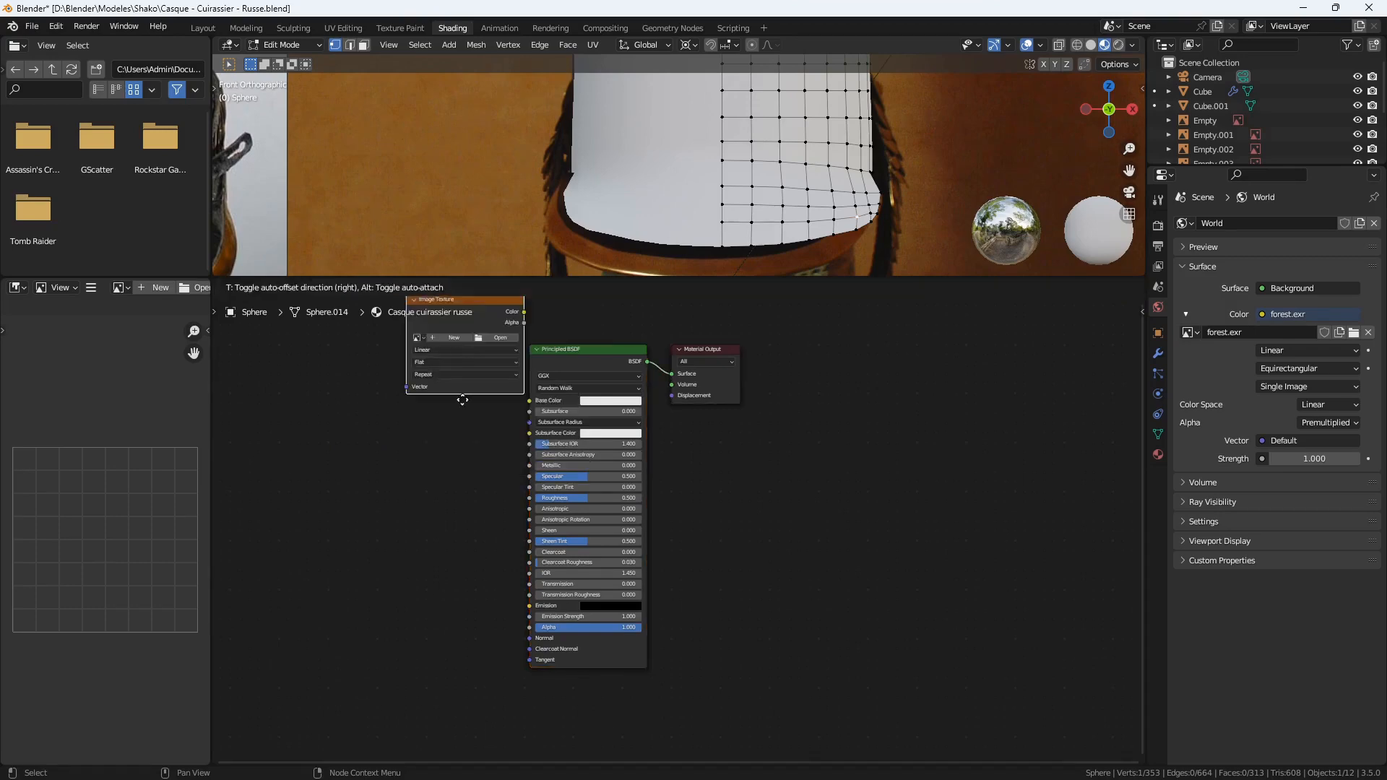
{"action": "left_click", "coordinate": [409, 418]}
- Load casque-cuirassier-russe.png into the Image Texture node and connect its Color output to Base Color
{"action": "left_click", "coordinate": [409, 403]}
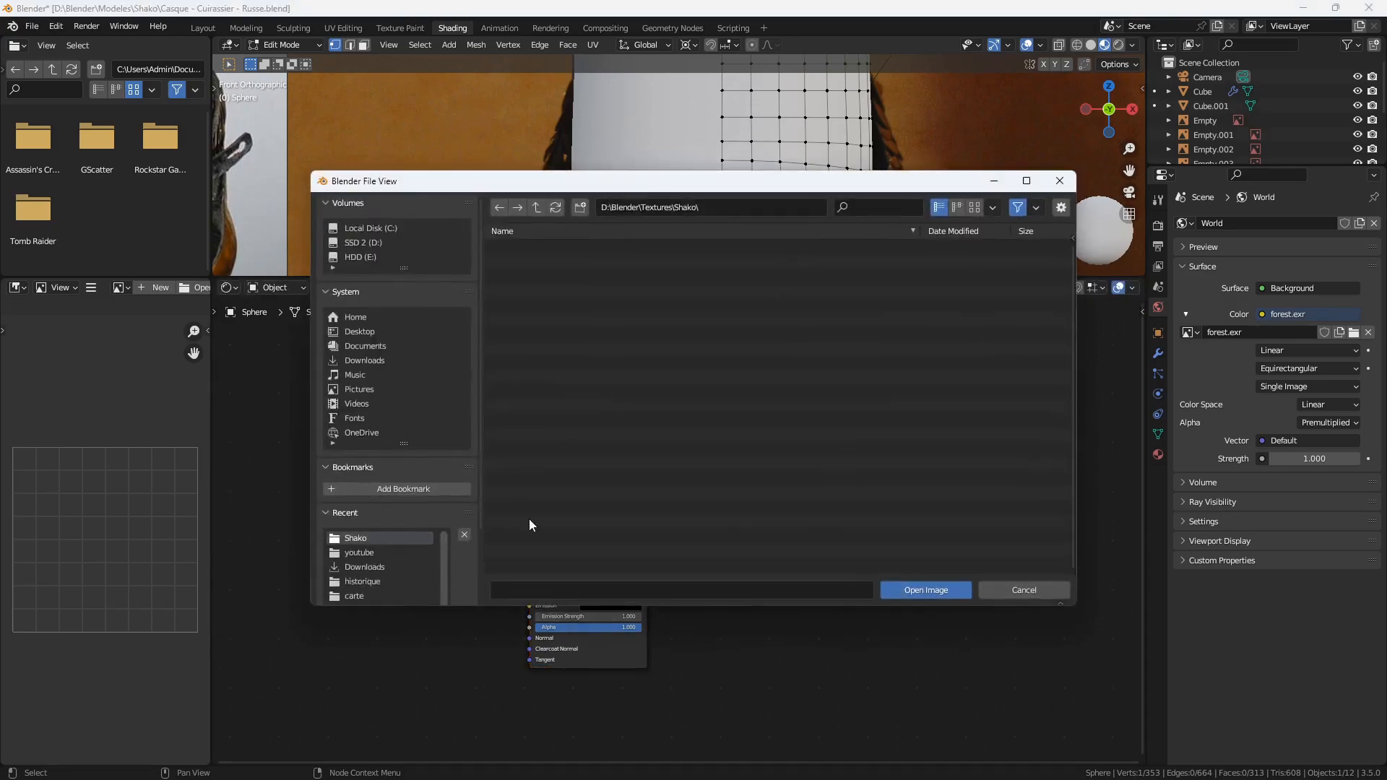
{"action": "left_click", "coordinate": [555, 262]}
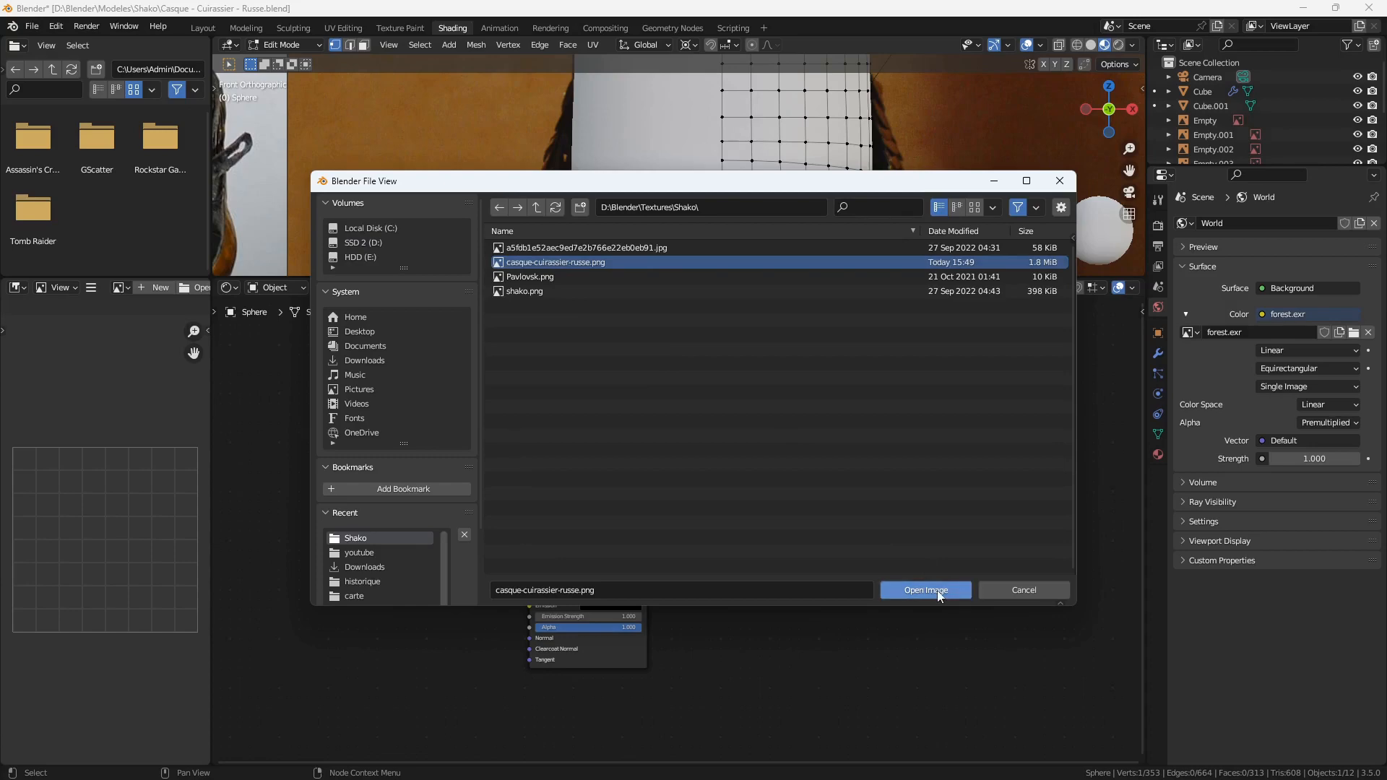
{"action": "left_click", "coordinate": [961, 589]}
{"action": "left_click_drag", "start_coordinate": [401, 367], "coordinate": [395, 355]}
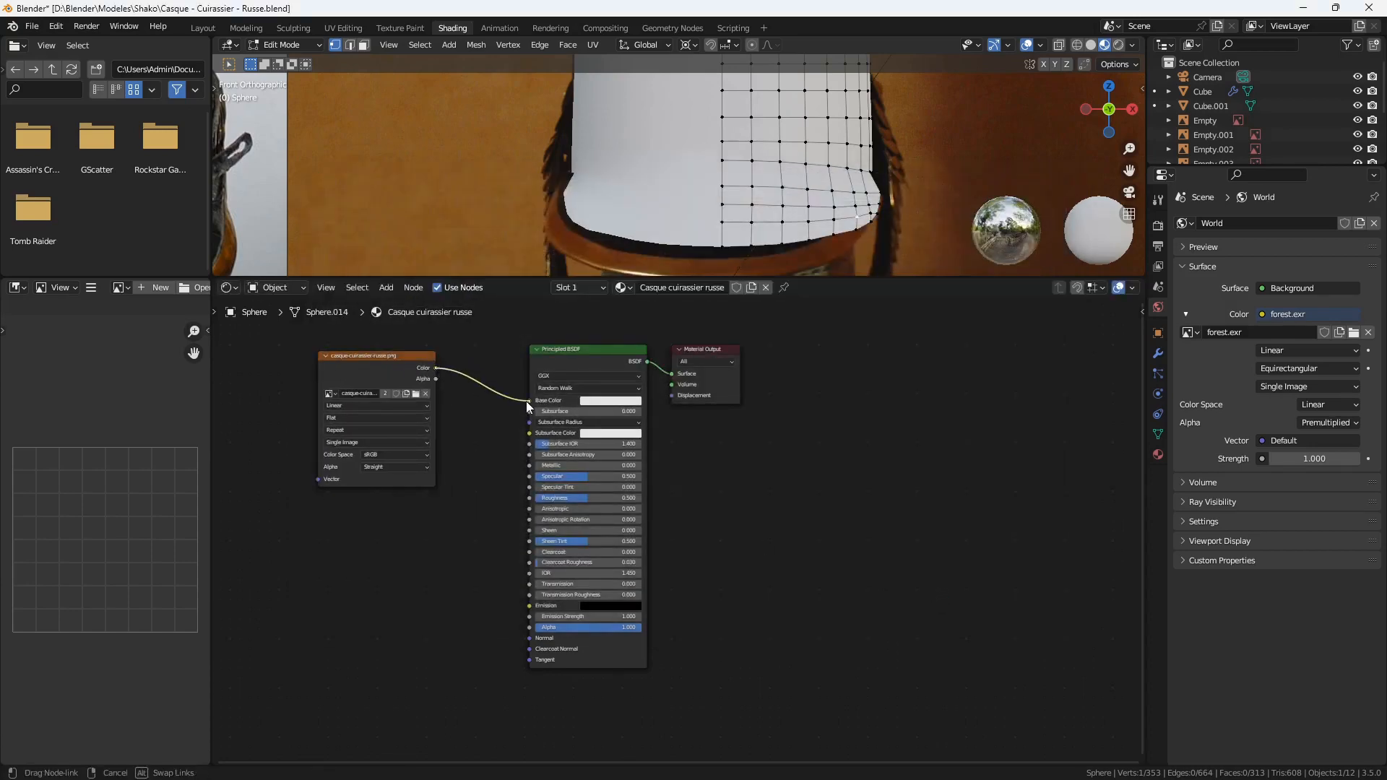
{"action": "left_click_drag", "start_coordinate": [526, 401], "coordinate": [528, 401]}
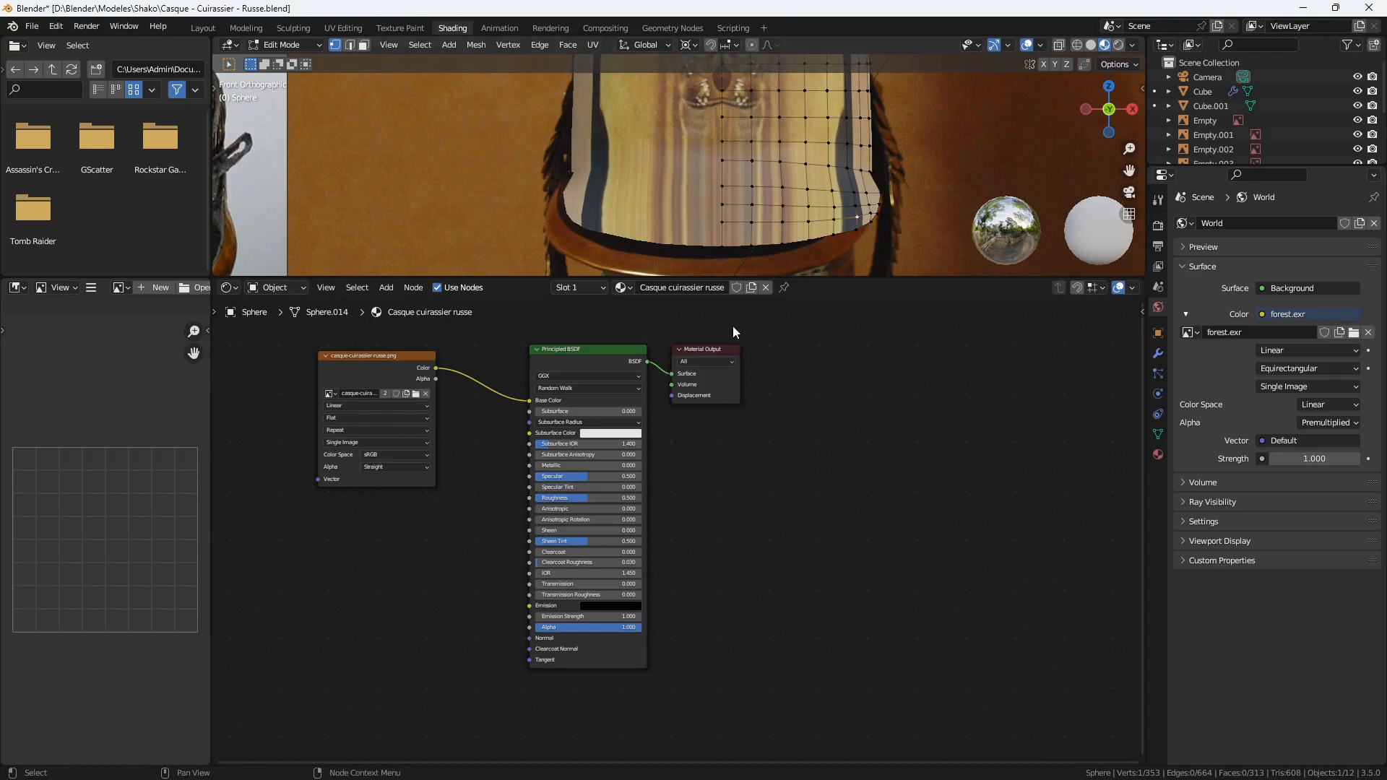
- Switch to the UV Editing workspace, select all vertices of the helmet shell and view it from the right
{"action": "scroll", "coordinate": [775, 362], "scroll_direction": "down", "scroll_amount": 1}
{"action": "left_click_drag", "start_coordinate": [859, 281], "coordinate": [854, 402]}
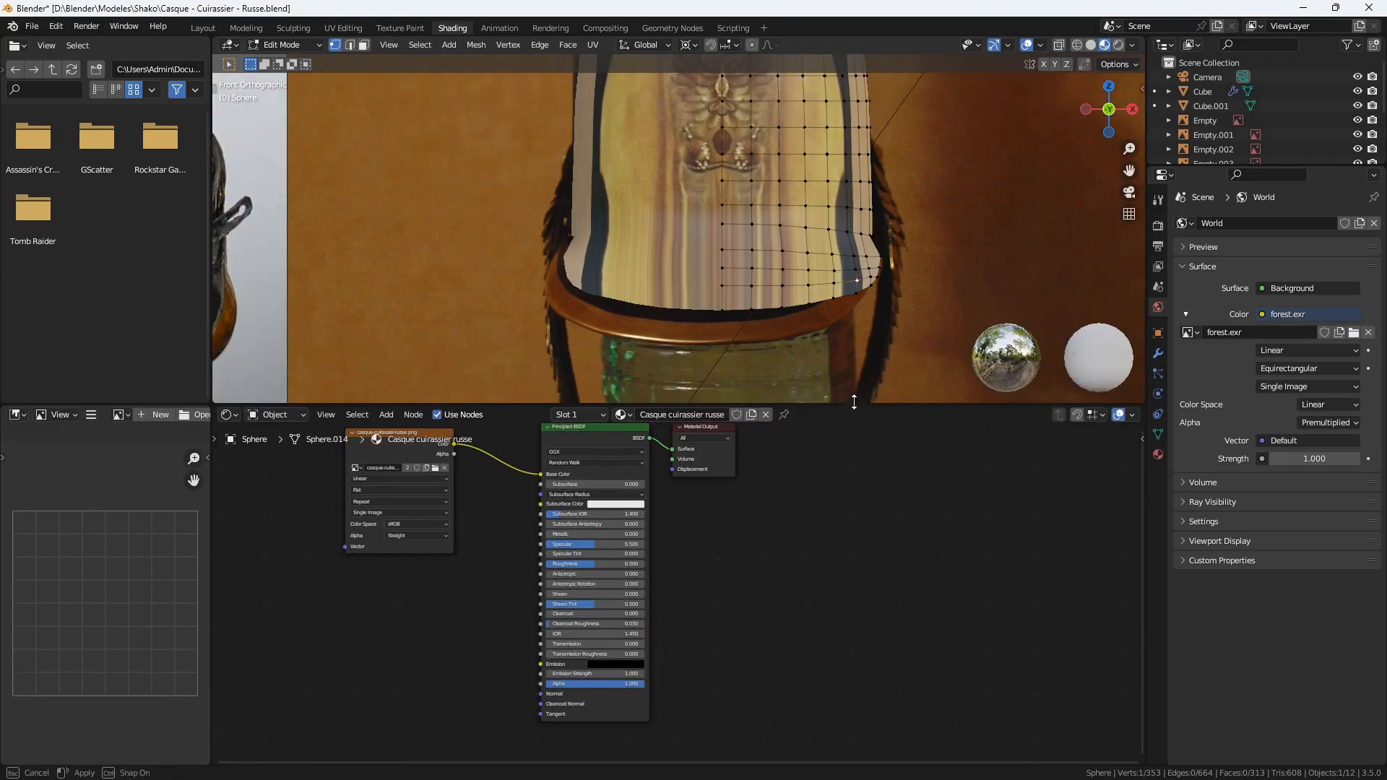
{"action": "middle_click_drag", "start_coordinate": [743, 530], "coordinate": [803, 557]}
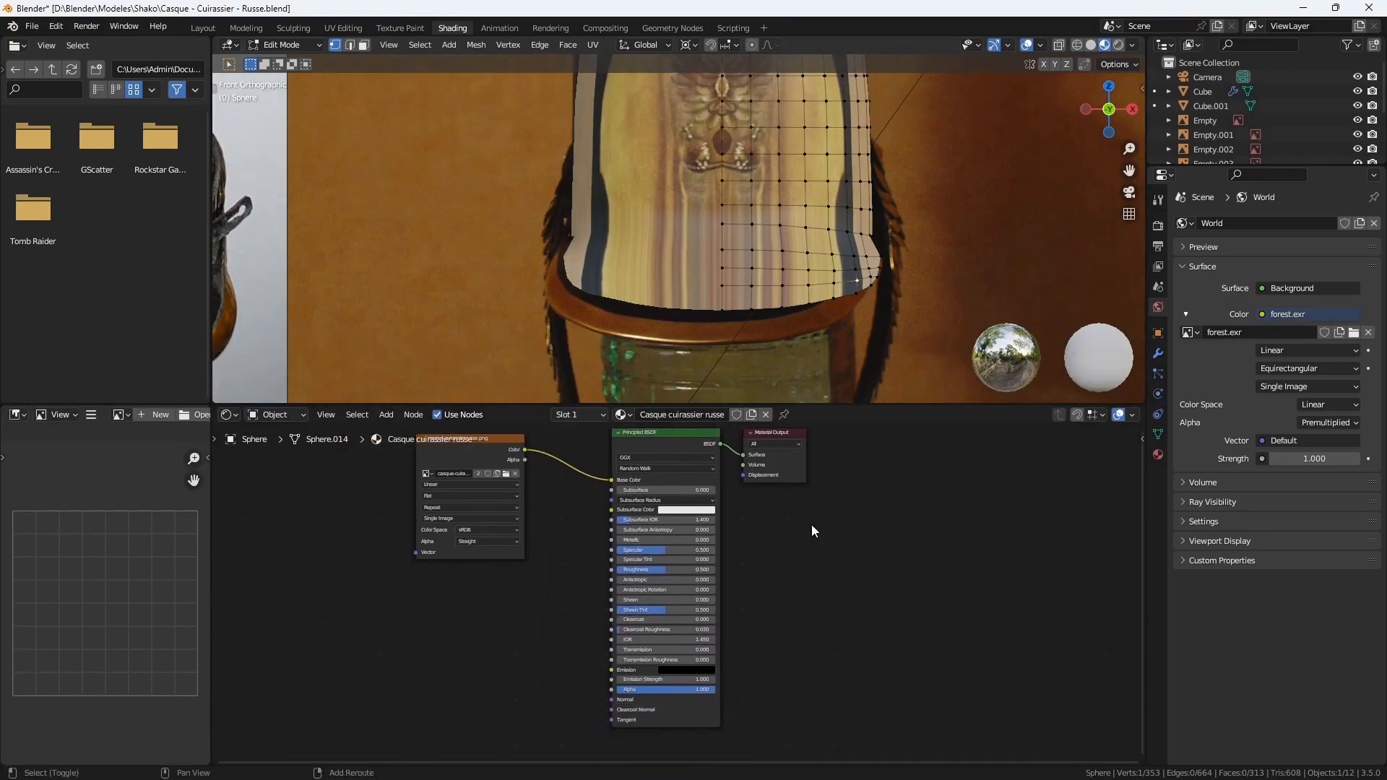
{"action": "scroll", "coordinate": [887, 233], "scroll_direction": "down", "scroll_amount": 2}
{"action": "middle_click_drag", "start_coordinate": [815, 195], "coordinate": [788, 174]}
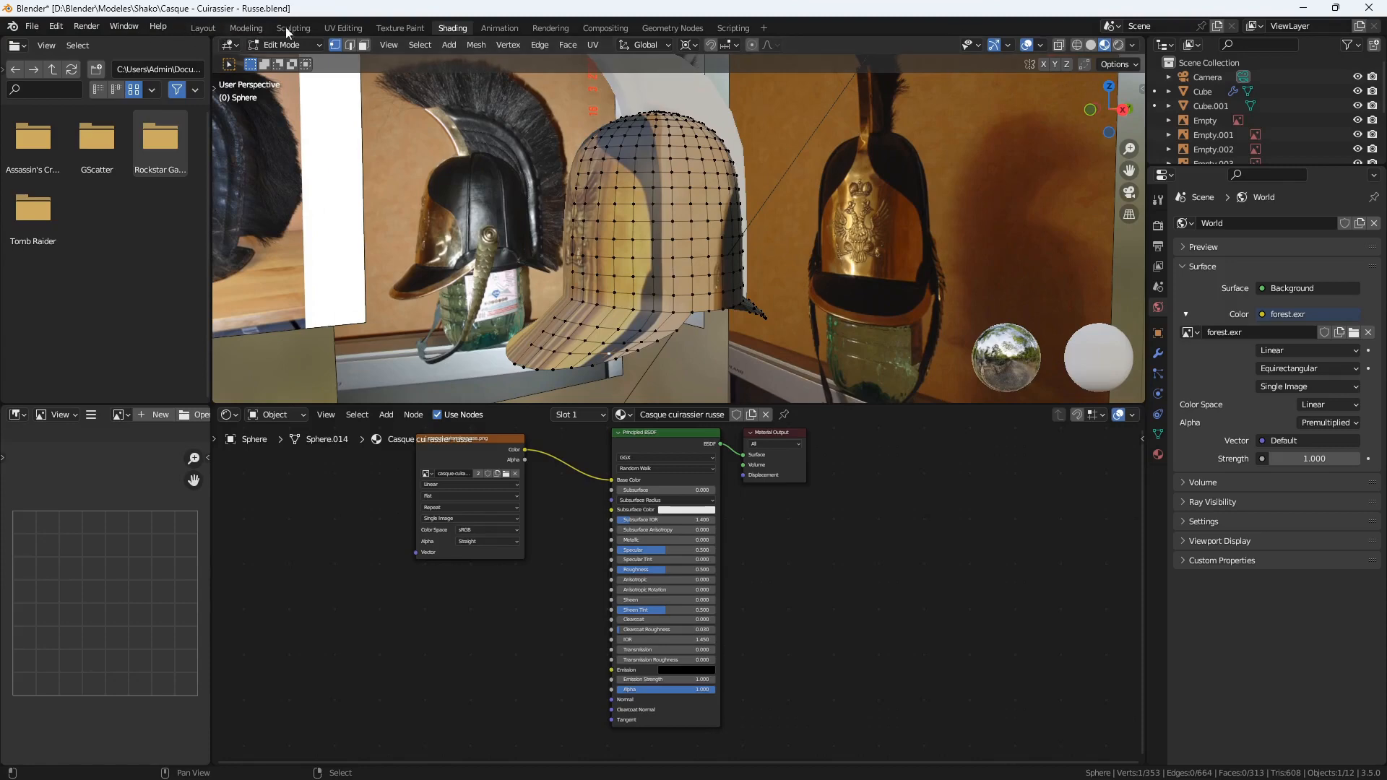
{"action": "left_click", "coordinate": [344, 28]}
{"action": "middle_click_drag", "start_coordinate": [432, 327], "coordinate": [289, 304]}
{"action": "left_click_drag", "start_coordinate": [269, 291], "coordinate": [390, 469]}
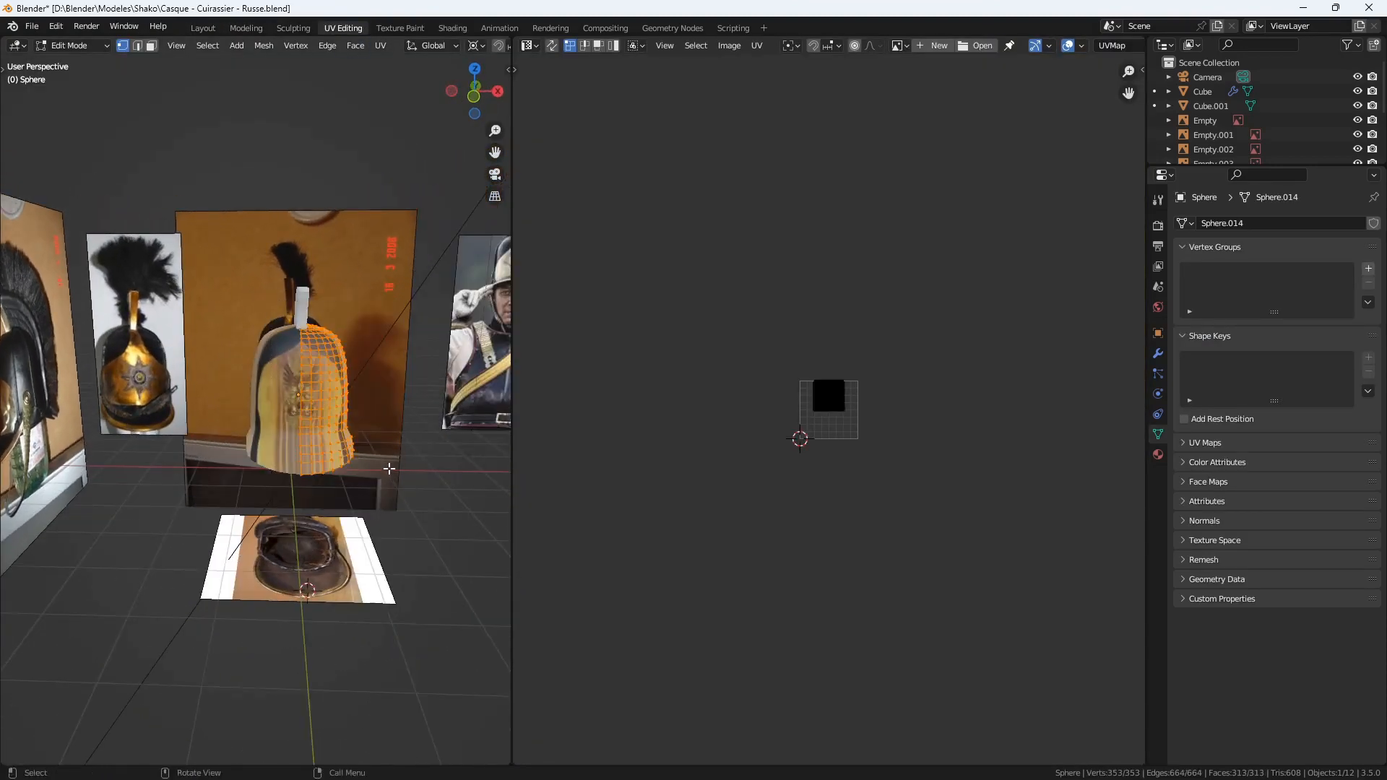
{"action": "key", "text": "KP_3"}
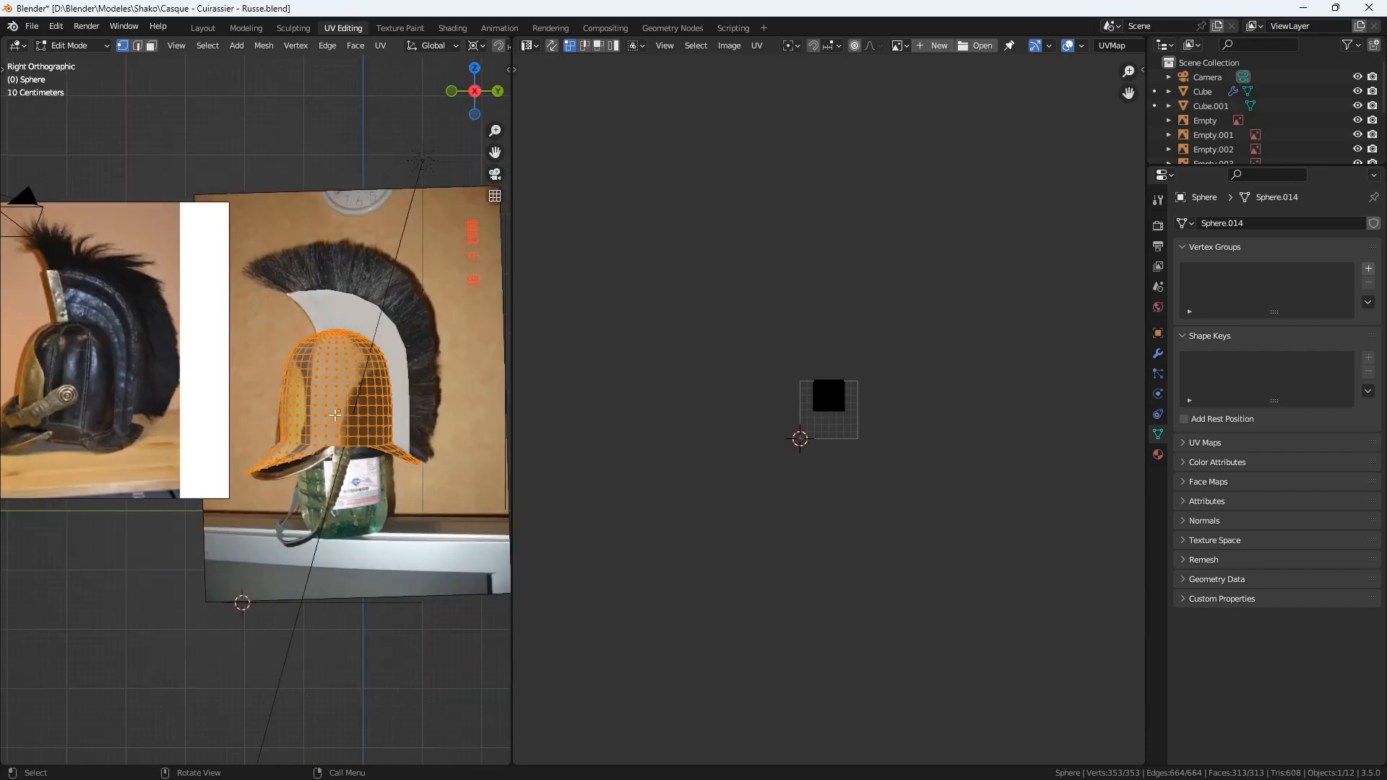
- Display casque-cuirassier-russe.png behind the shell's UV layout in the UV editor
{"action": "scroll", "coordinate": [335, 414], "scroll_direction": "up", "scroll_amount": 2}
{"action": "scroll", "coordinate": [878, 336], "scroll_direction": "up", "scroll_amount": 7}
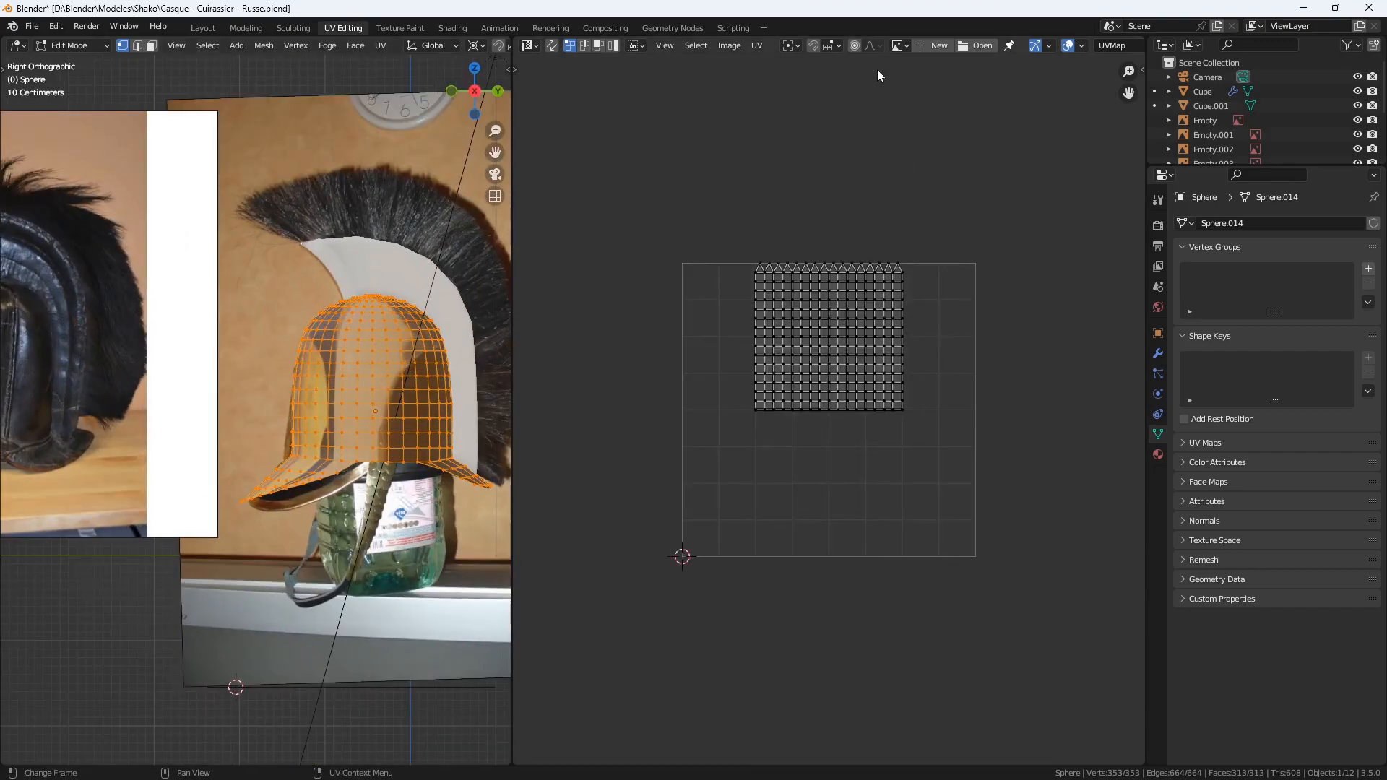
{"action": "left_click", "coordinate": [907, 45]}
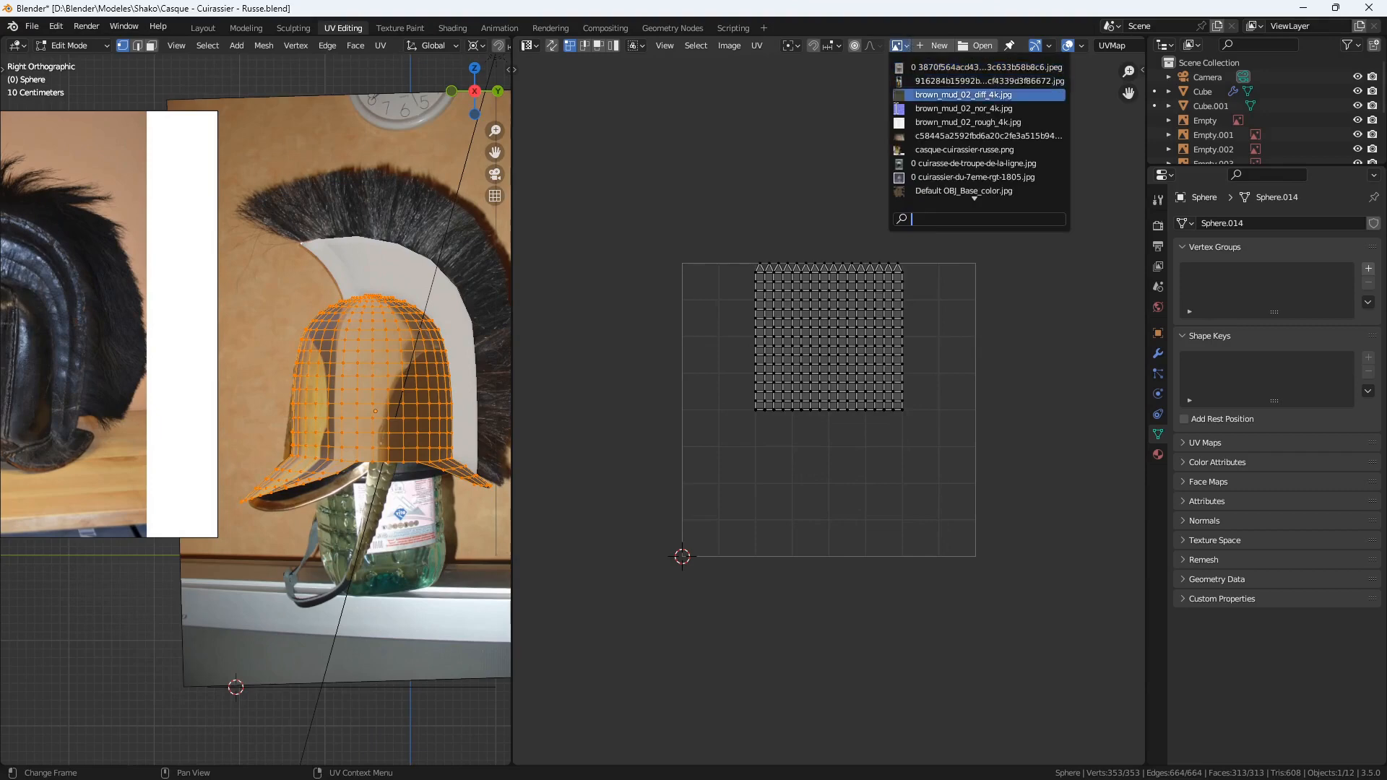
{"action": "left_click", "coordinate": [984, 150]}
{"action": "scroll", "coordinate": [761, 402], "scroll_direction": "down", "scroll_amount": 10}
{"action": "scroll", "coordinate": [762, 402], "scroll_direction": "up", "scroll_amount": 4}
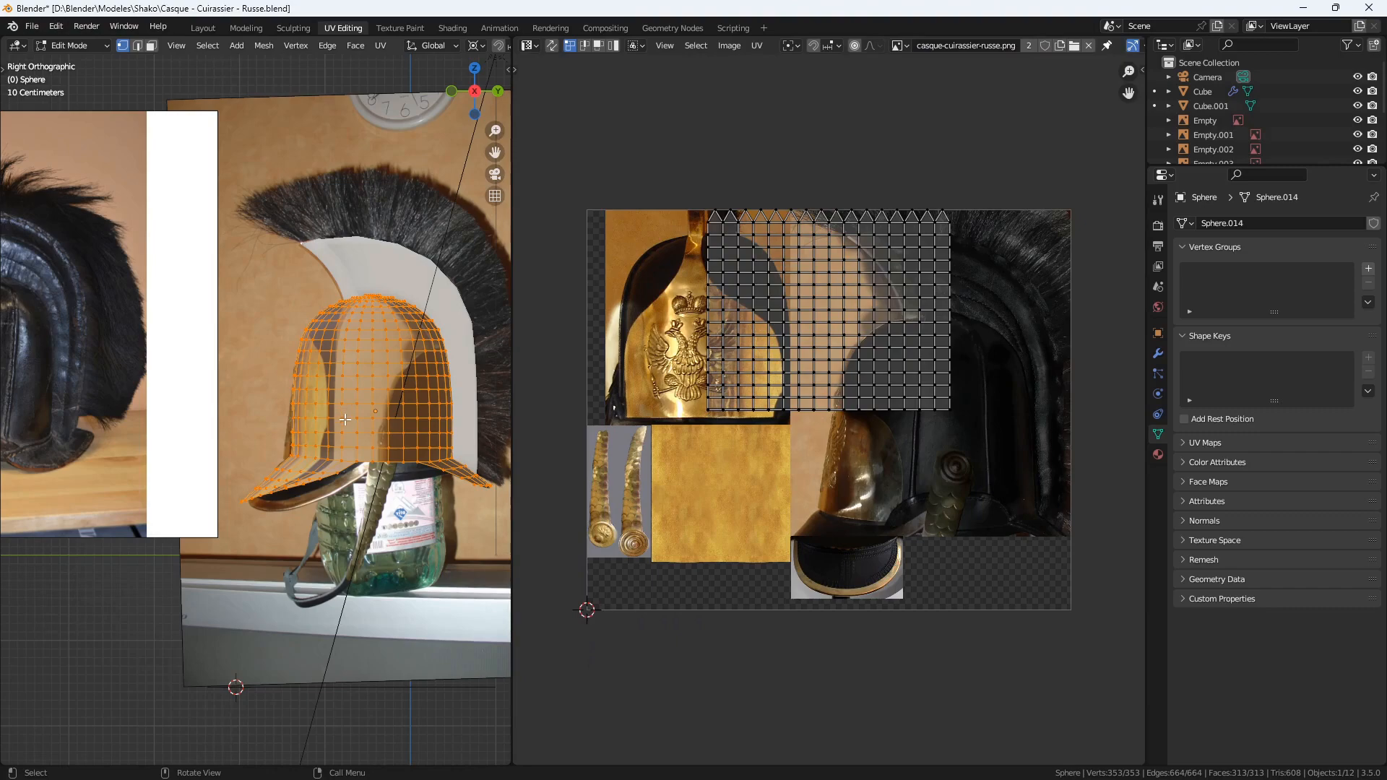
- Unwrap the helmet shell, and replace that layout with Project from View from the right side
{"action": "key", "text": "u"}
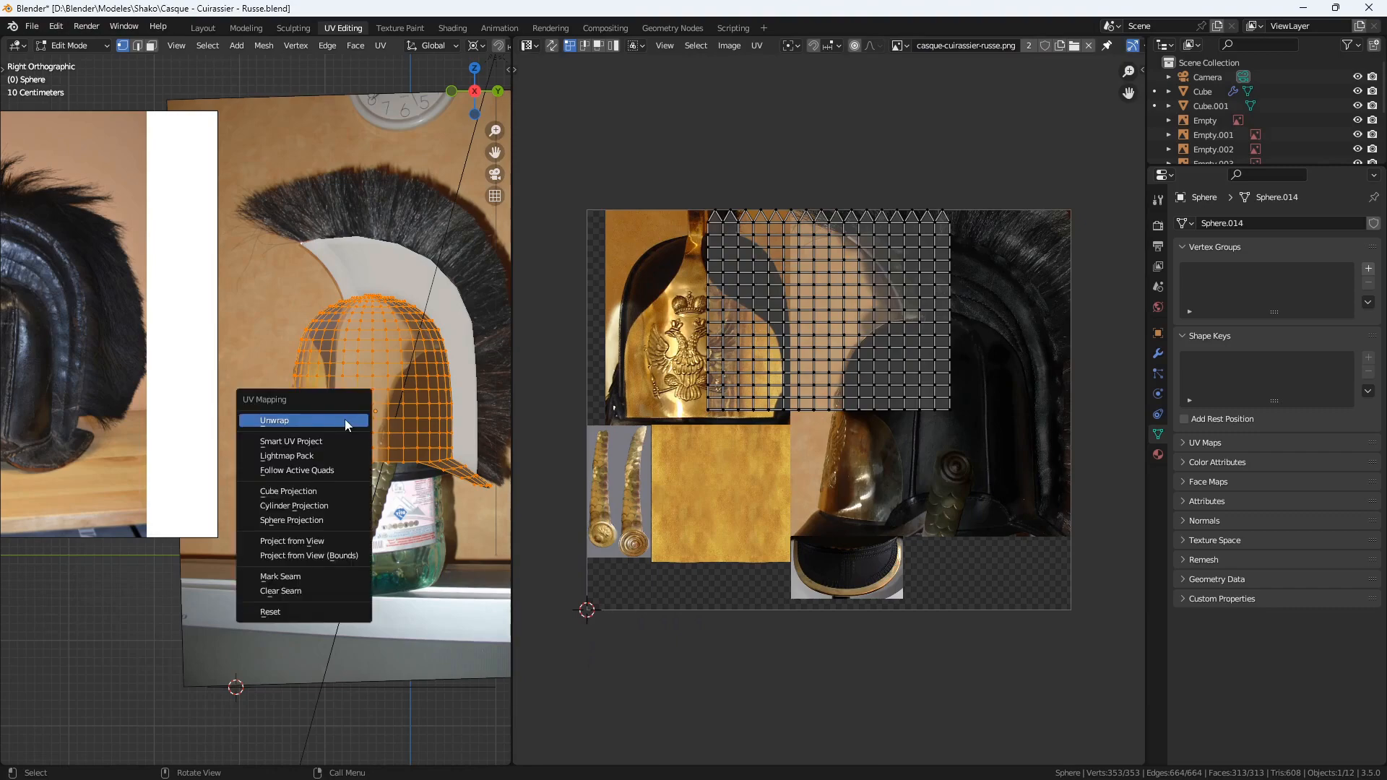
{"action": "left_click", "coordinate": [346, 422]}
{"action": "key", "text": "u"}
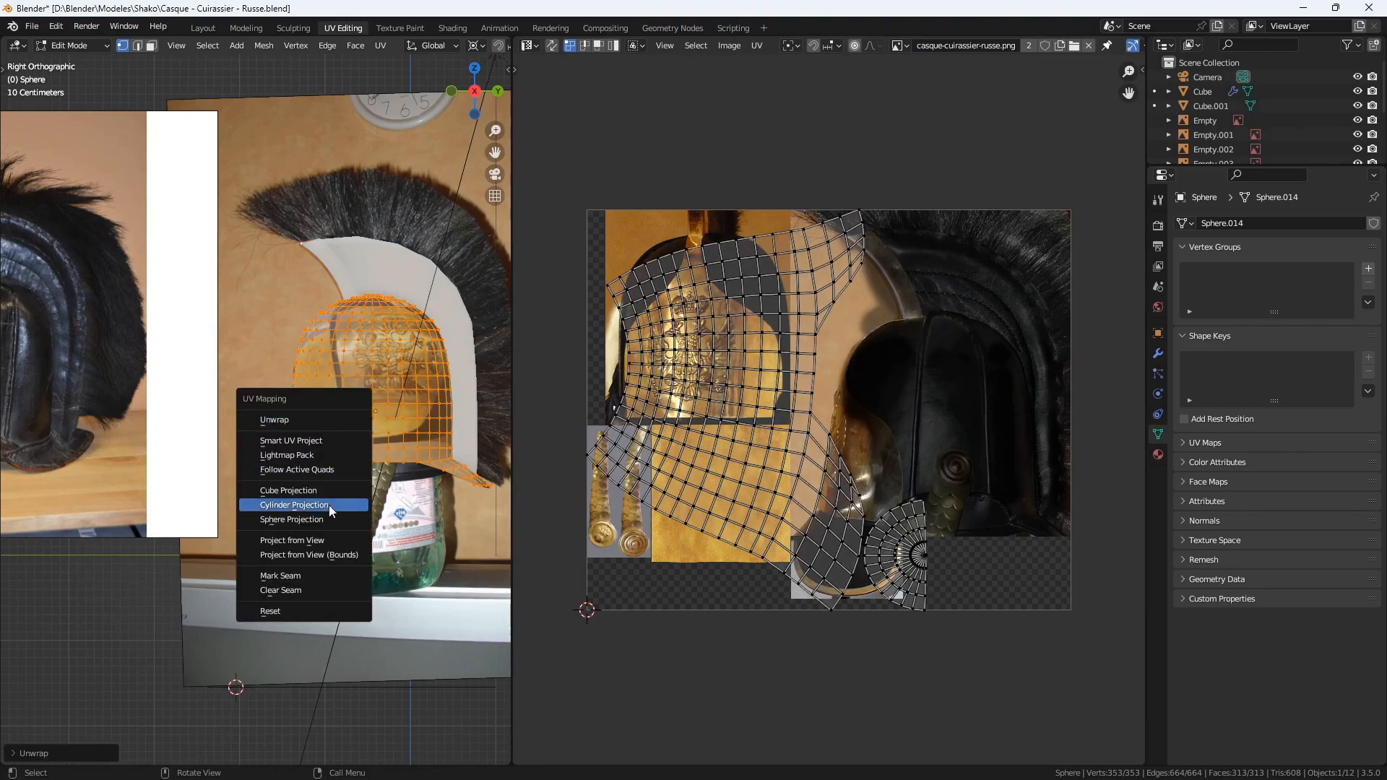
{"action": "left_click", "coordinate": [329, 542]}
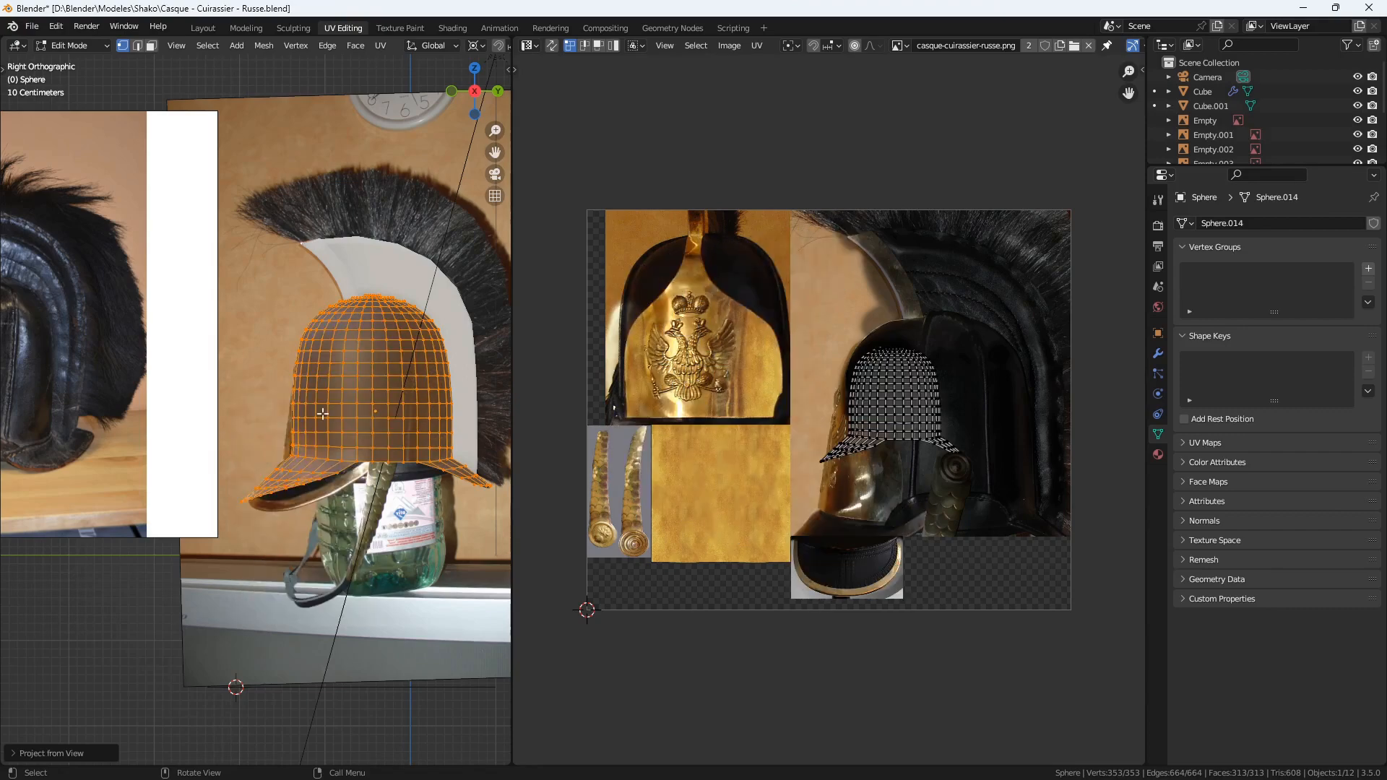
- Select the shell's whole UV layout, move it onto the black leather dome in the side photo and enlarge it
{"action": "scroll", "coordinate": [322, 413], "scroll_direction": "up", "scroll_amount": 3}
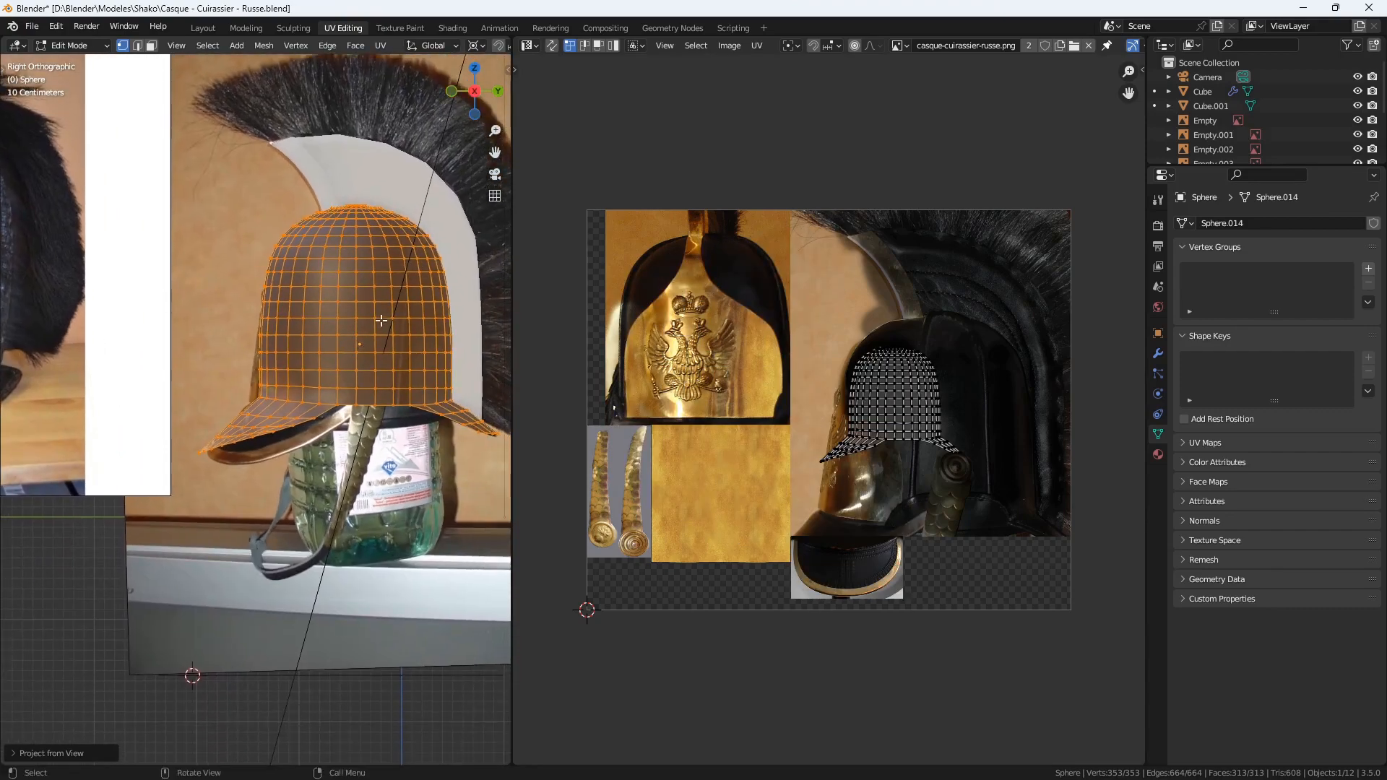
{"action": "scroll", "coordinate": [381, 321], "scroll_direction": "up", "scroll_amount": 2}
{"action": "left_click_drag", "start_coordinate": [512, 349], "coordinate": [590, 348]}
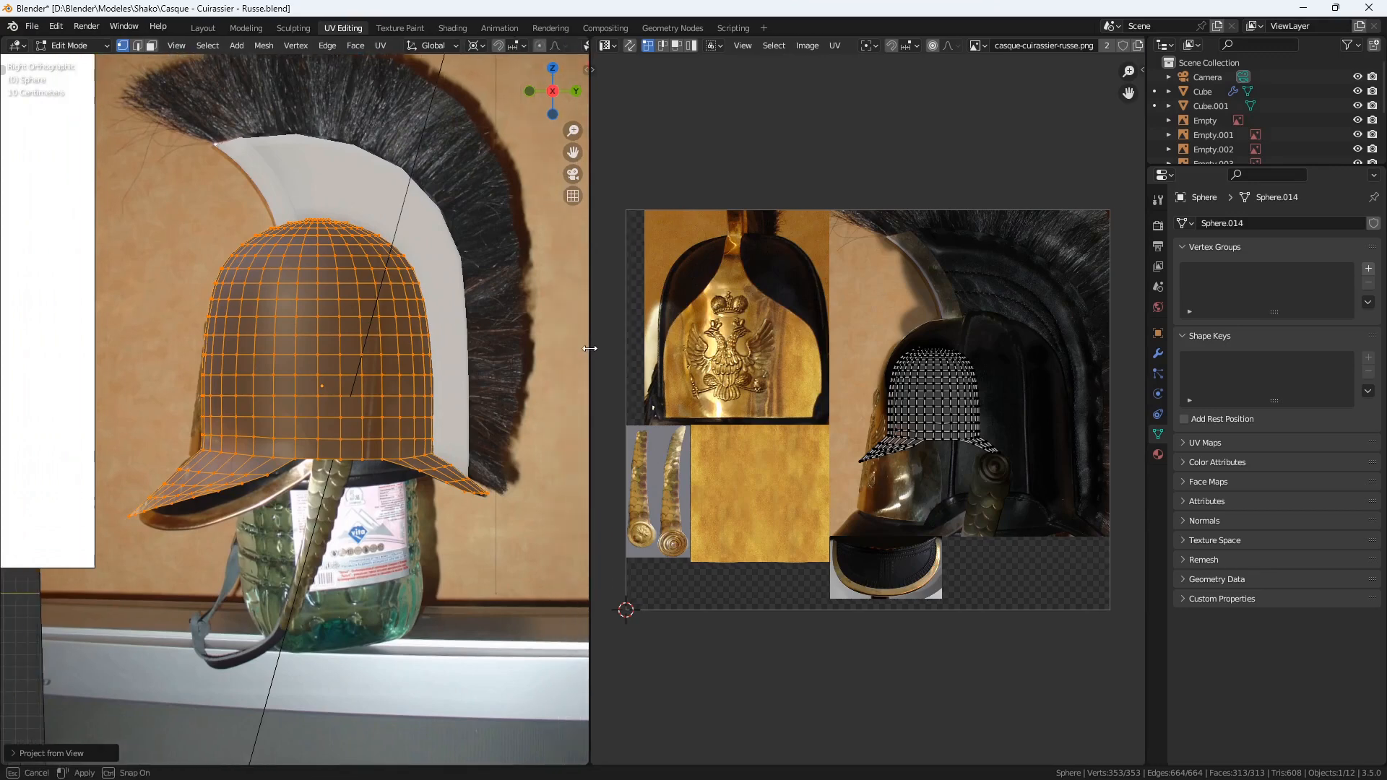
{"action": "key", "text": "a"}
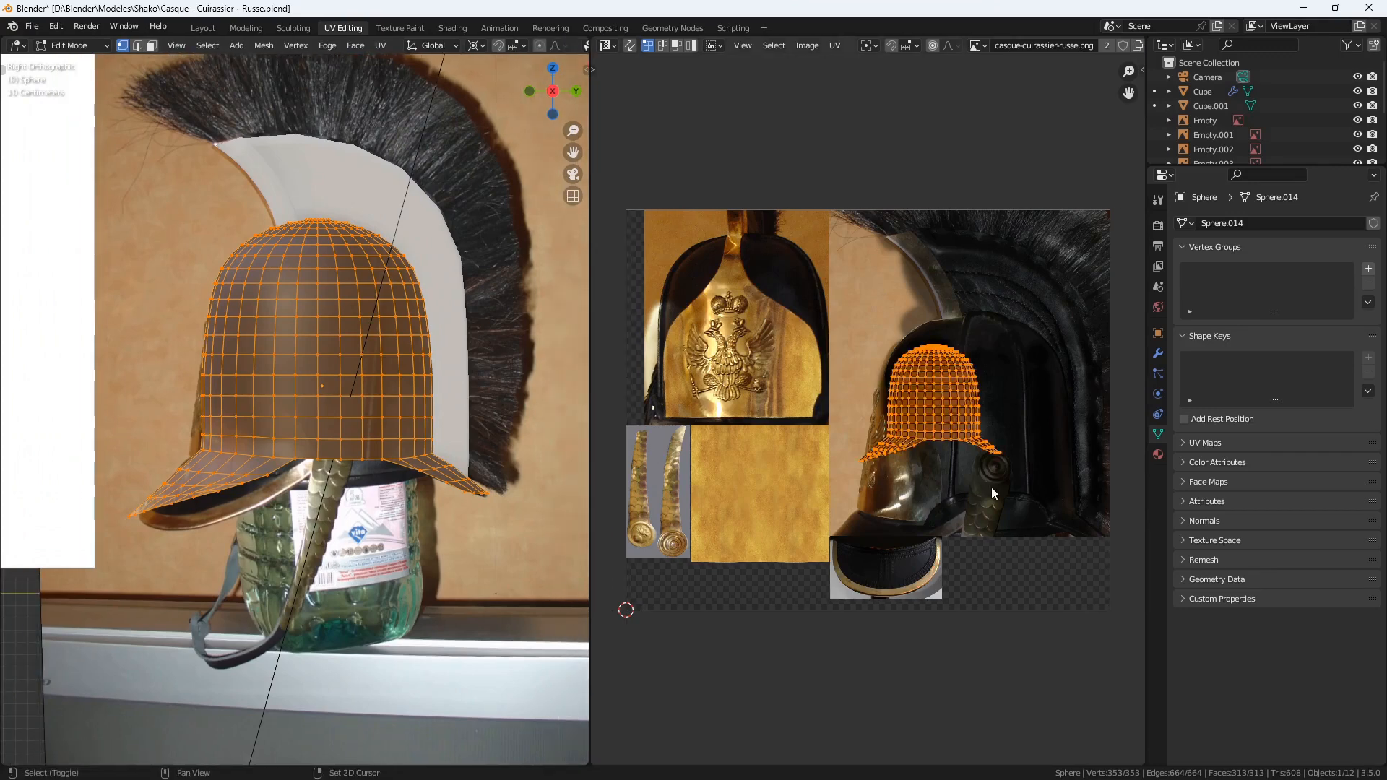
{"action": "middle_click_drag", "start_coordinate": [992, 494], "coordinate": [868, 411]}
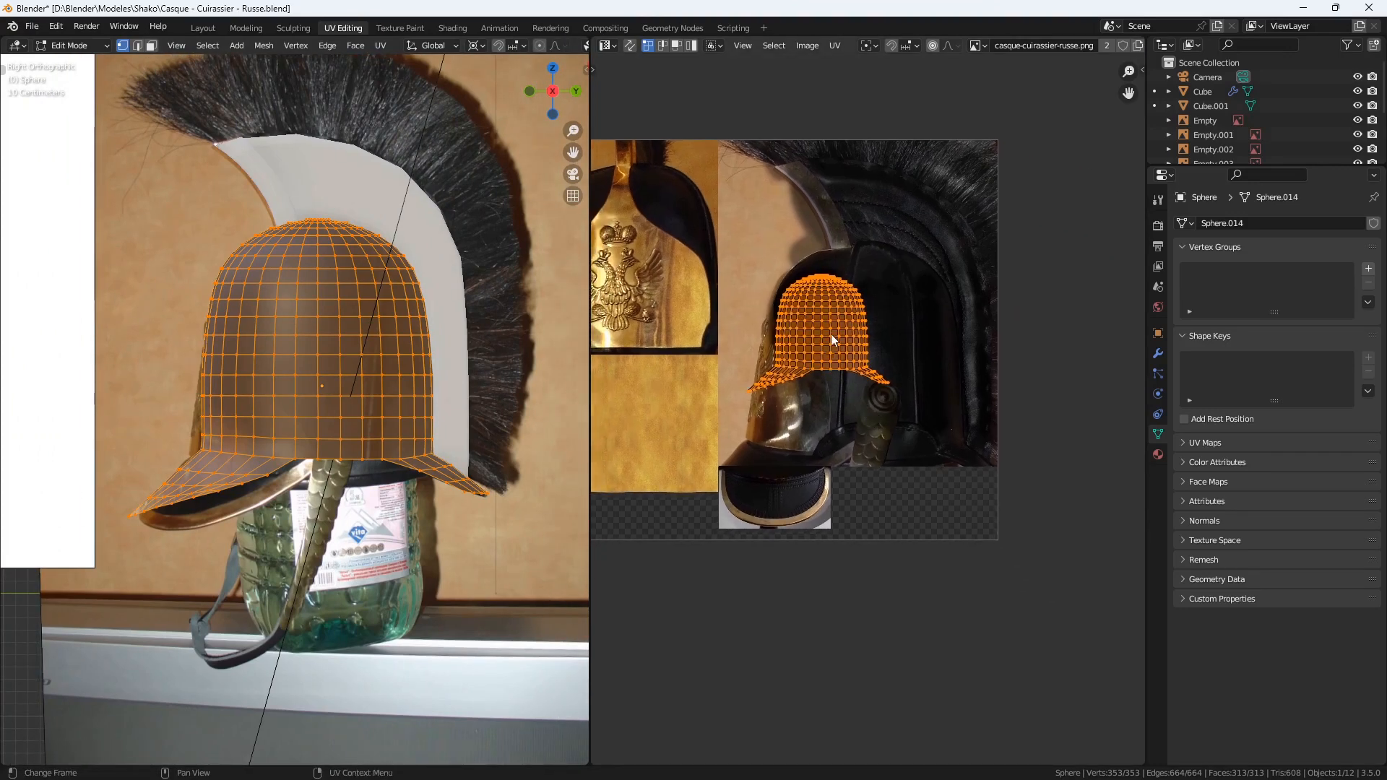
{"action": "key", "text": "g"}
{"action": "left_click", "coordinate": [869, 372]}
{"action": "key", "text": "s"}
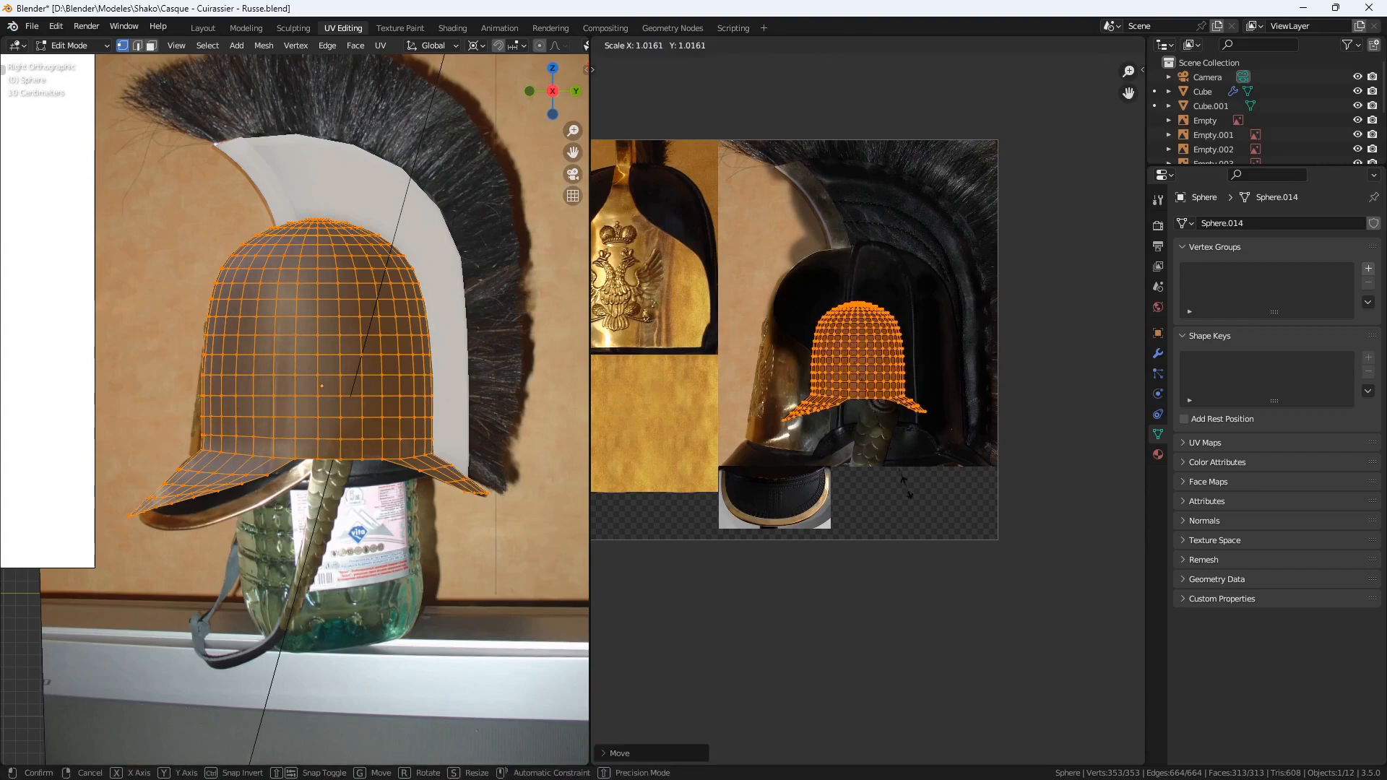
{"action": "left_click", "coordinate": [985, 557]}
- Refine the UV layout's scale and position until its outline fits the leather dome in the side photo
{"action": "key", "text": "s"}
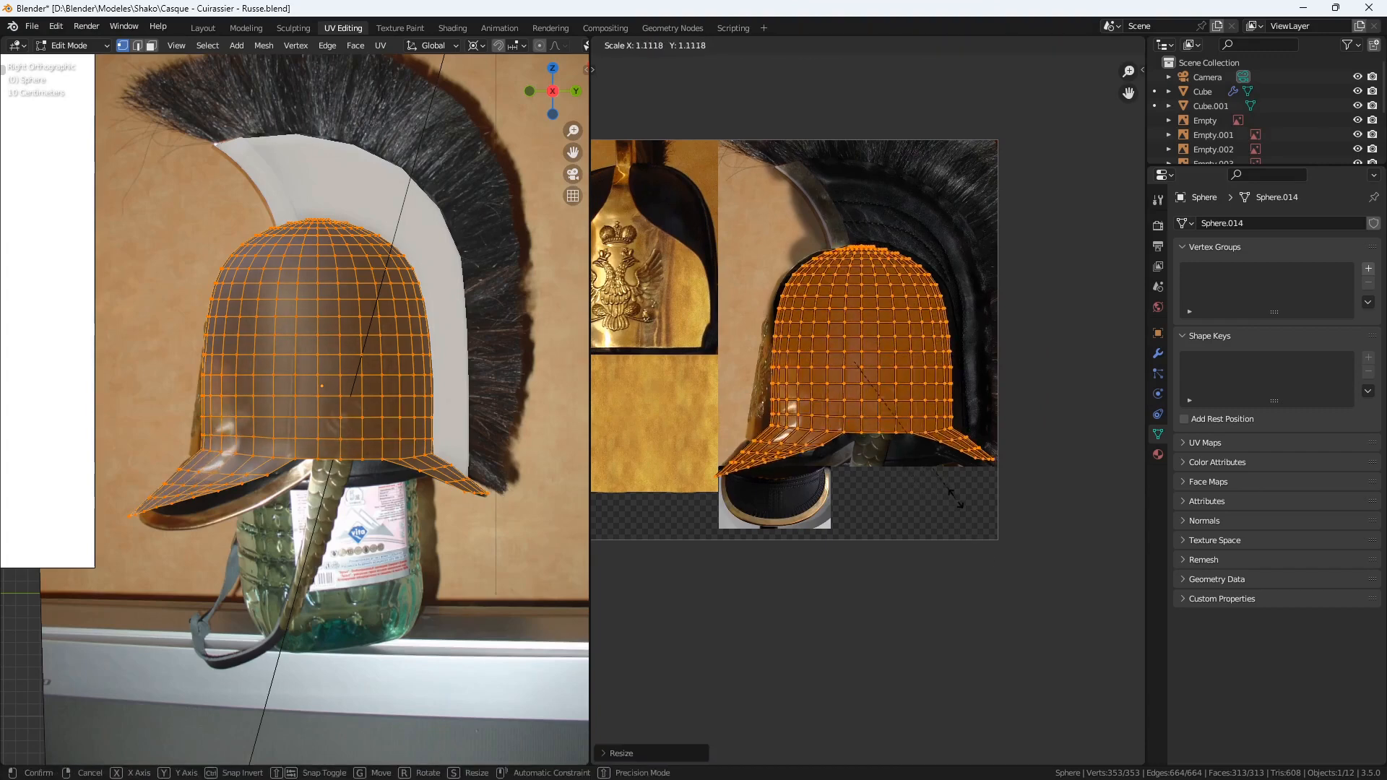
{"action": "left_click", "coordinate": [963, 510]}
{"action": "key", "text": "g"}
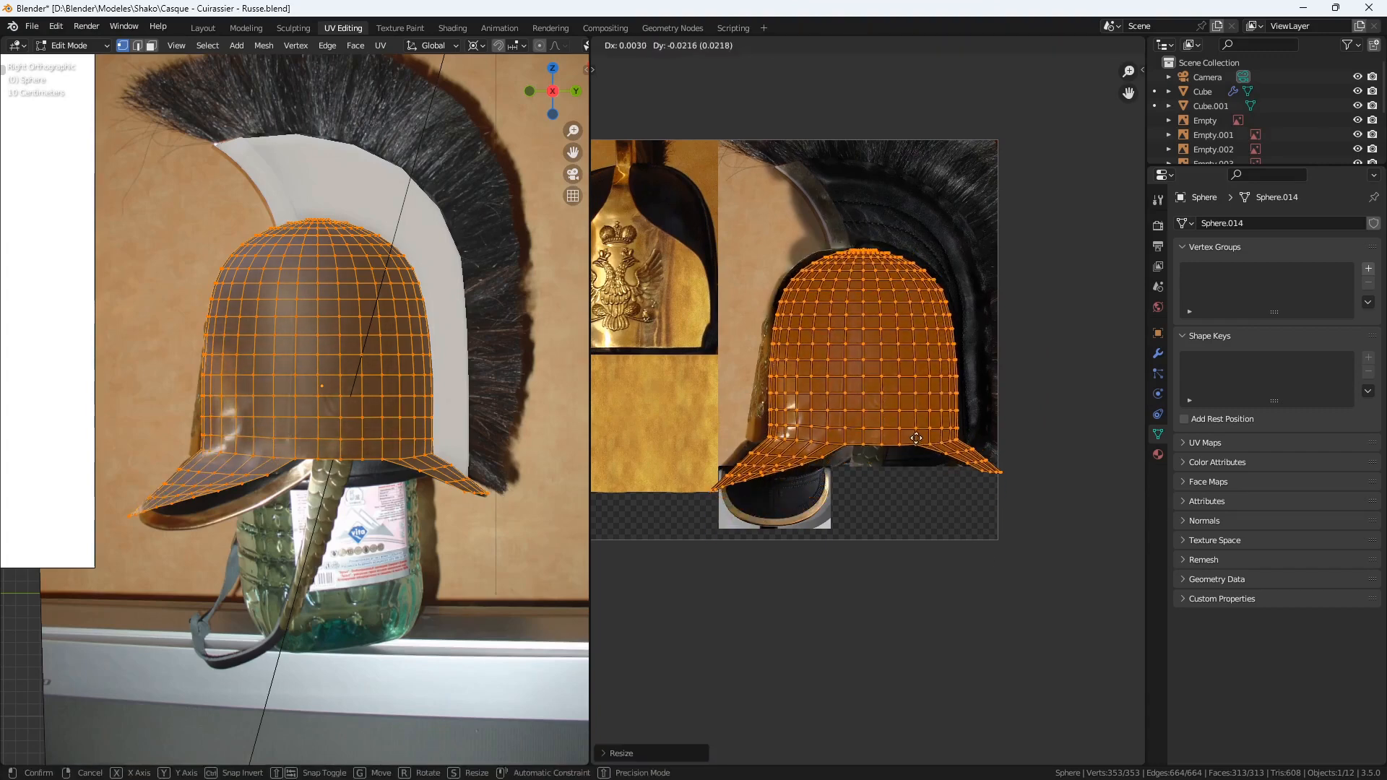
{"action": "left_click", "coordinate": [915, 449]}
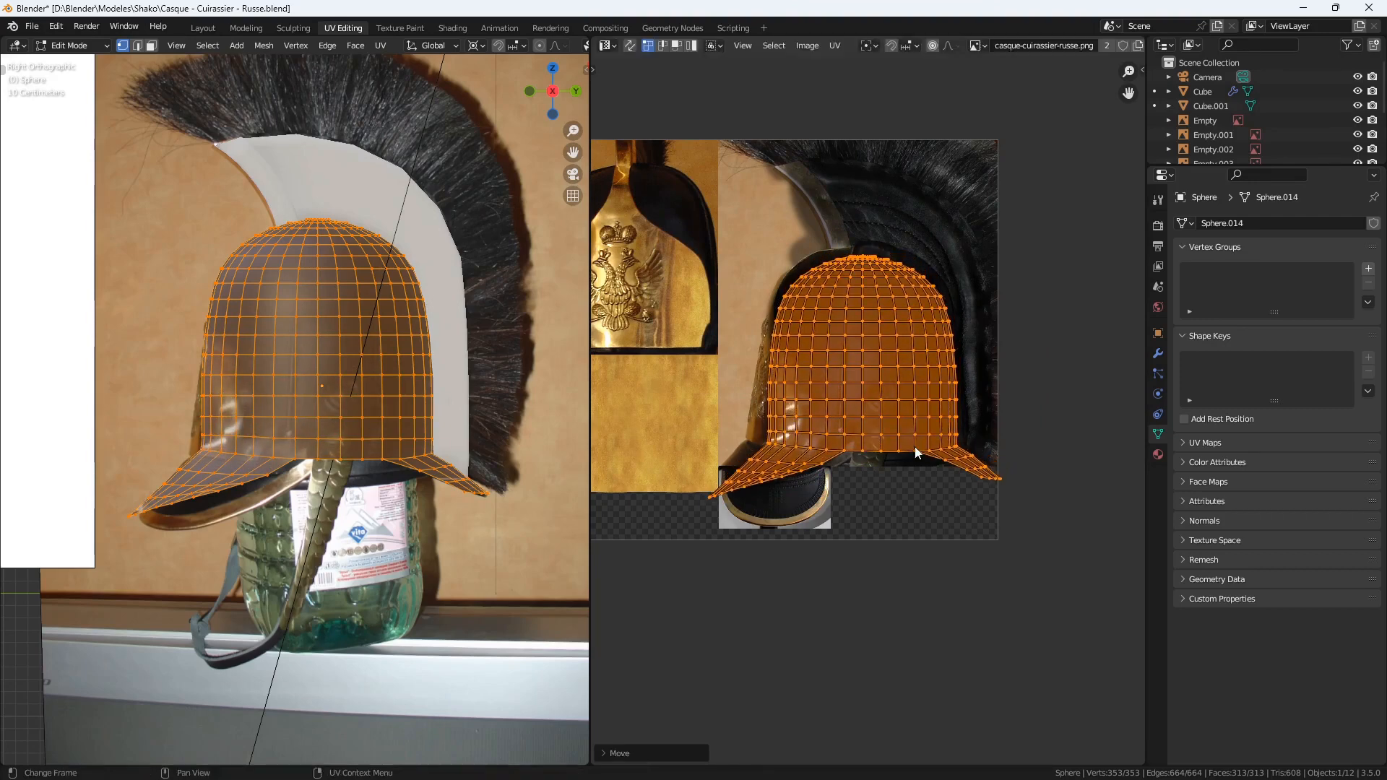
{"action": "key", "text": "s"}
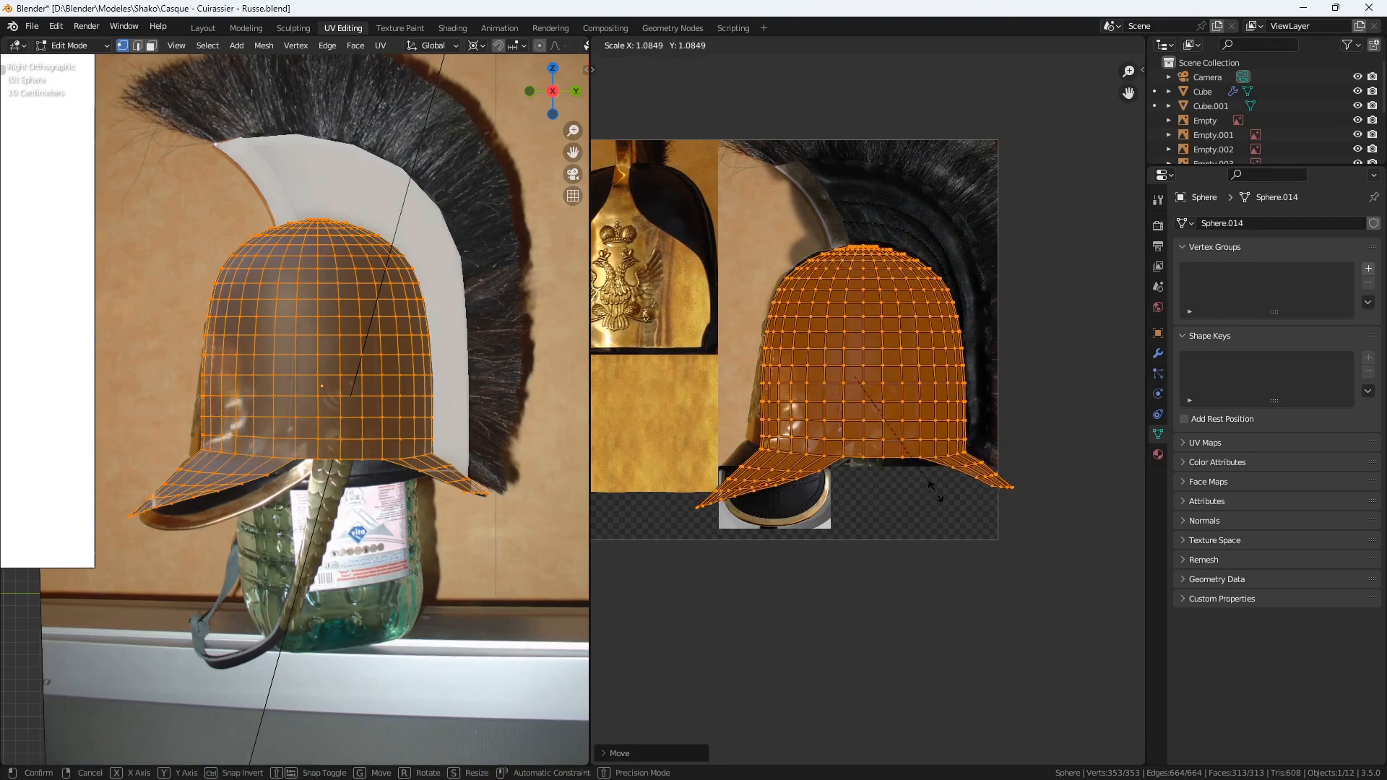
{"action": "left_click", "coordinate": [941, 497]}
{"action": "left_click_drag", "start_coordinate": [590, 382], "coordinate": [679, 383]}
{"action": "scroll", "coordinate": [347, 408], "scroll_direction": "up", "scroll_amount": 3}
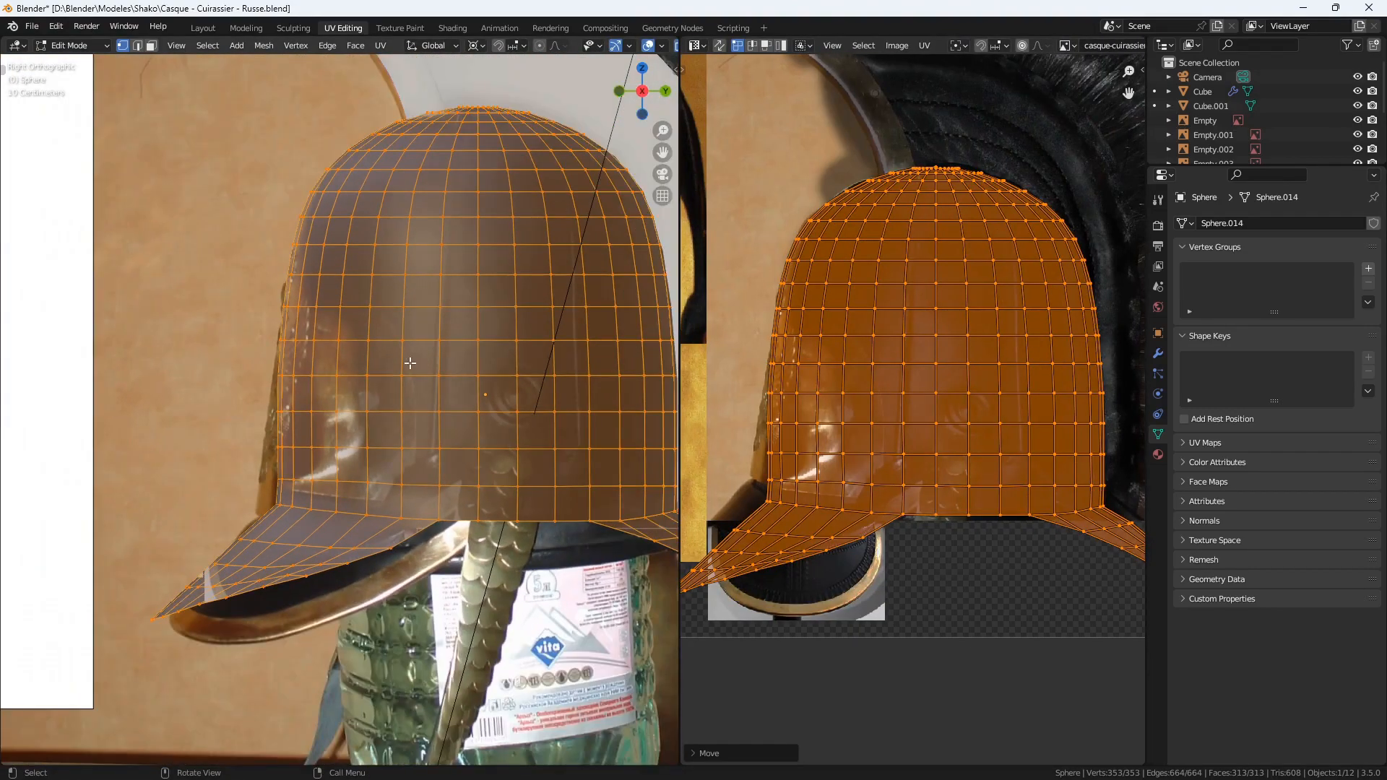
- Set the Casque cuirassier russe material's specular to 0.177 and roughness to 0.723
{"action": "middle_click_drag", "start_coordinate": [411, 363], "coordinate": [445, 406]}
{"action": "key", "text": "Tab"}
{"action": "middle_click_drag", "start_coordinate": [446, 409], "coordinate": [431, 406]}
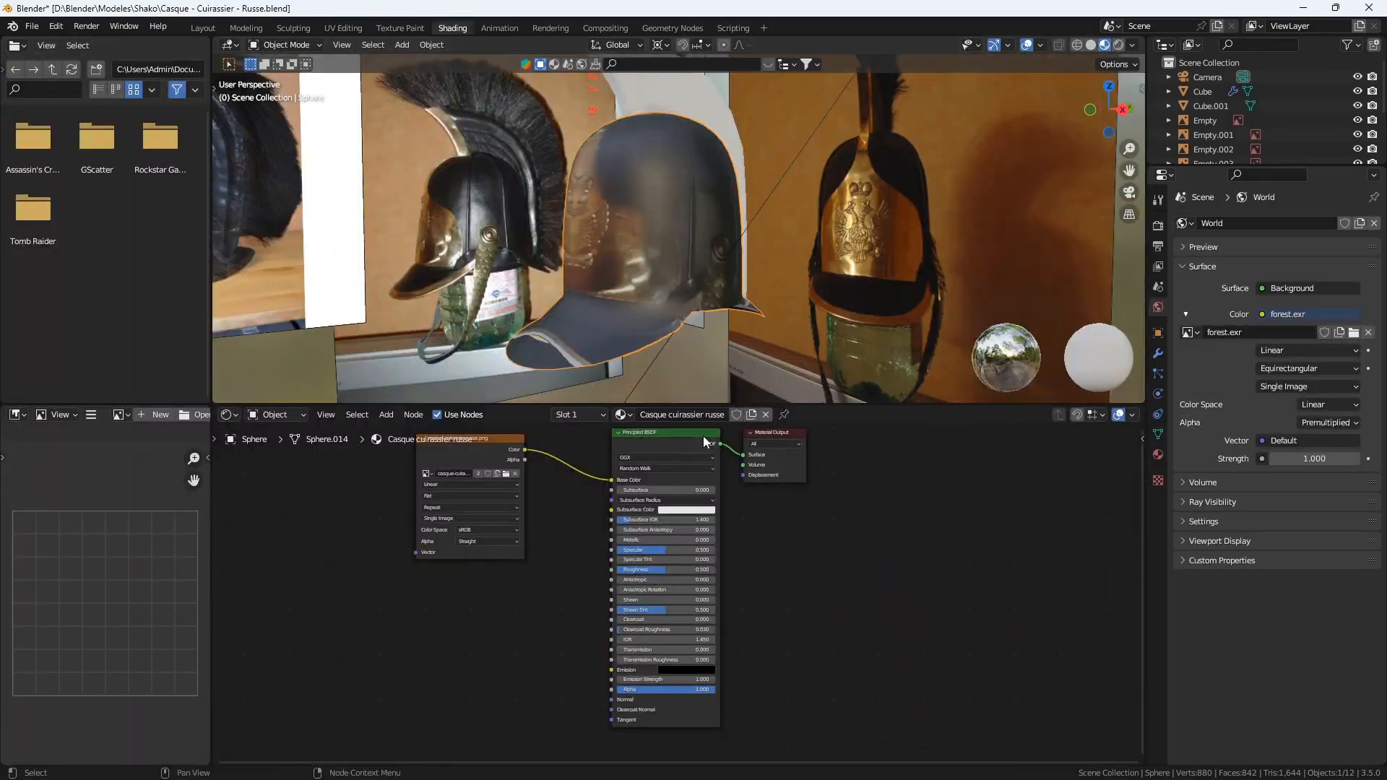
{"action": "scroll", "coordinate": [712, 544], "scroll_direction": "up", "scroll_amount": 2}
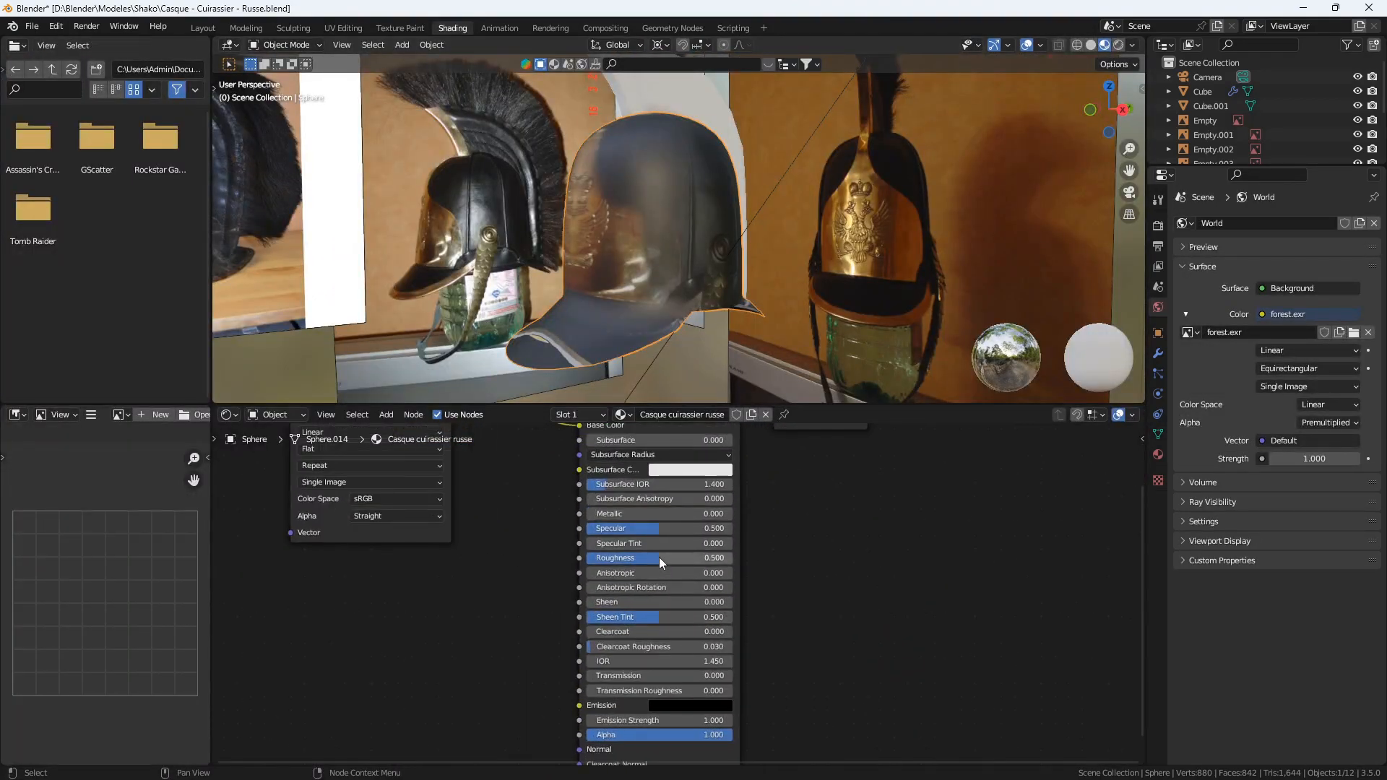
{"action": "left_click_drag", "start_coordinate": [659, 557], "coordinate": [680, 558]}
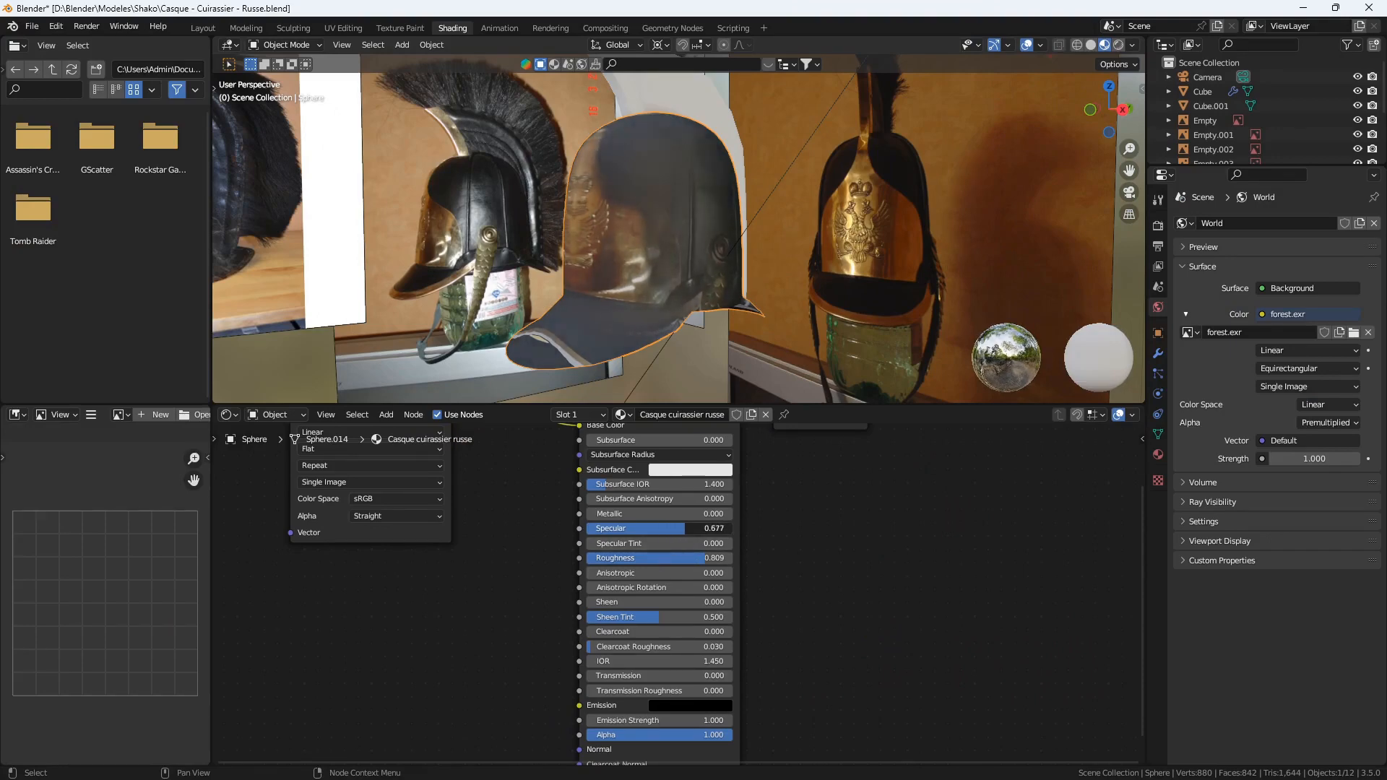
{"action": "left_click_drag", "start_coordinate": [685, 529], "coordinate": [605, 528]}
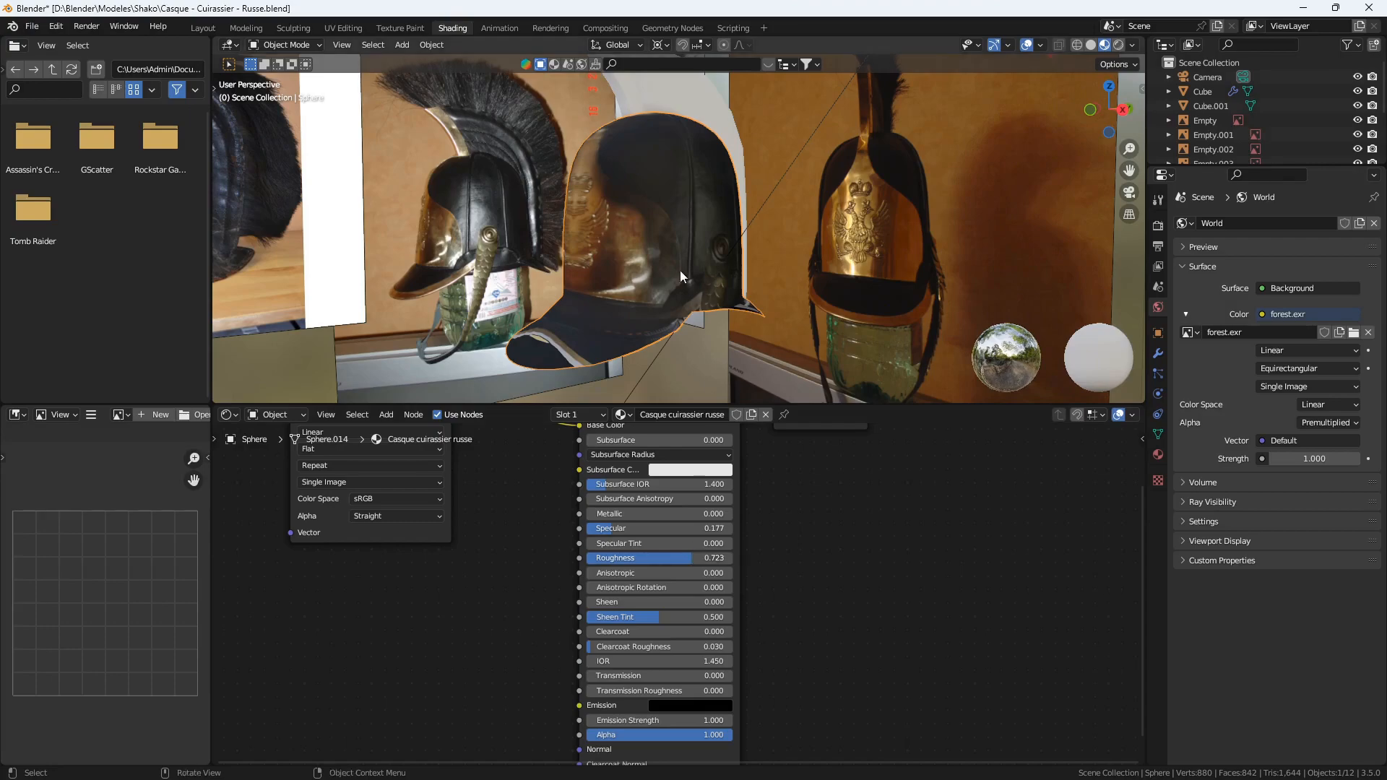
{"action": "mouse_move", "coordinate": [680, 277]}
{"action": "middle_mouse_down"}
{"action": "mouse_move", "coordinate": [797, 289]}
{"action": "mouse_move", "coordinate": [843, 270]}
{"action": "mouse_move", "coordinate": [776, 292]}
{"action": "mouse_move", "coordinate": [709, 267]}
{"action": "mouse_move", "coordinate": [692, 272]}
{"action": "mouse_move", "coordinate": [701, 286]}
{"action": "mouse_move", "coordinate": [631, 270]}
{"action": "mouse_move", "coordinate": [655, 270]}
{"action": "mouse_move", "coordinate": [591, 288]}
{"action": "mouse_move", "coordinate": [693, 274]}
{"action": "middle_mouse_up"}
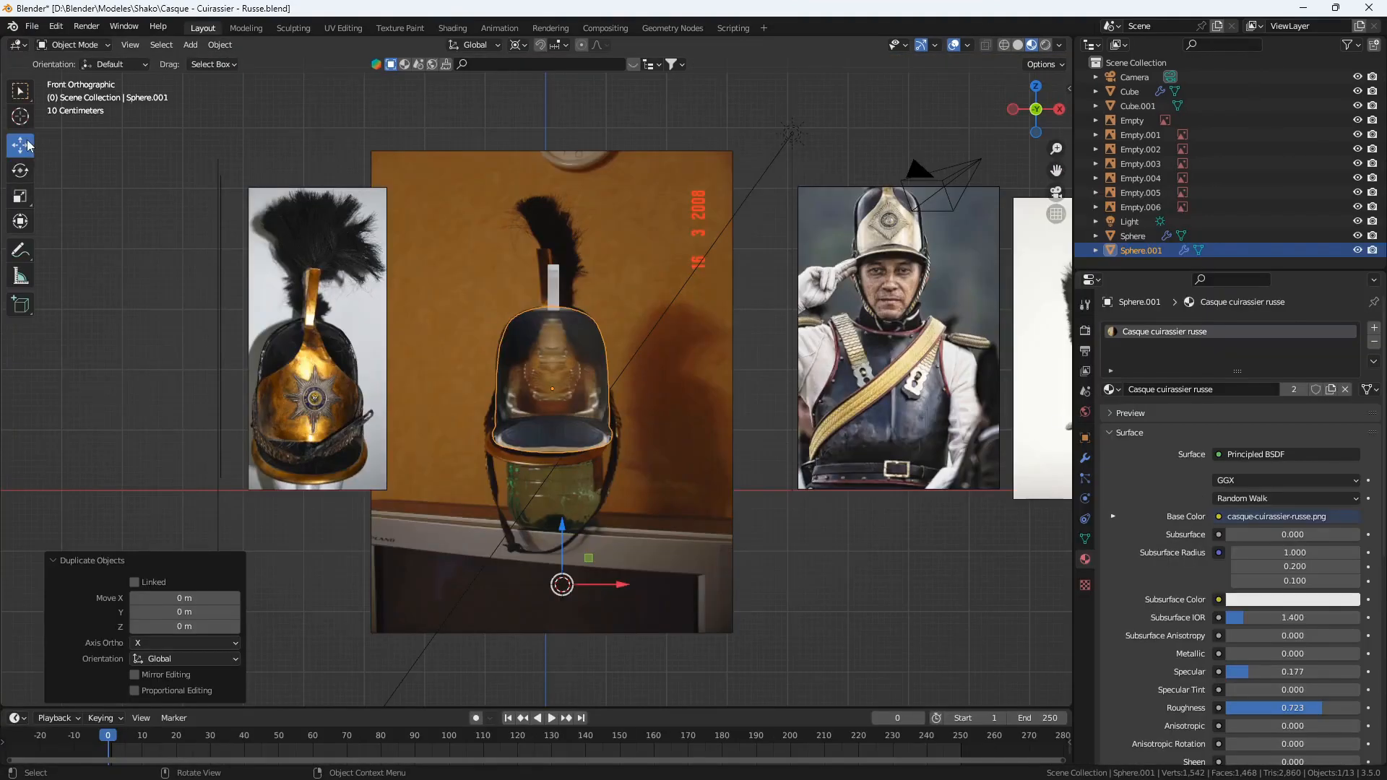
- Move the duplicate of the helmet shell 4 m along X, clear of the original
{"action": "left_click_drag", "start_coordinate": [503, 311], "coordinate": [748, 304]}
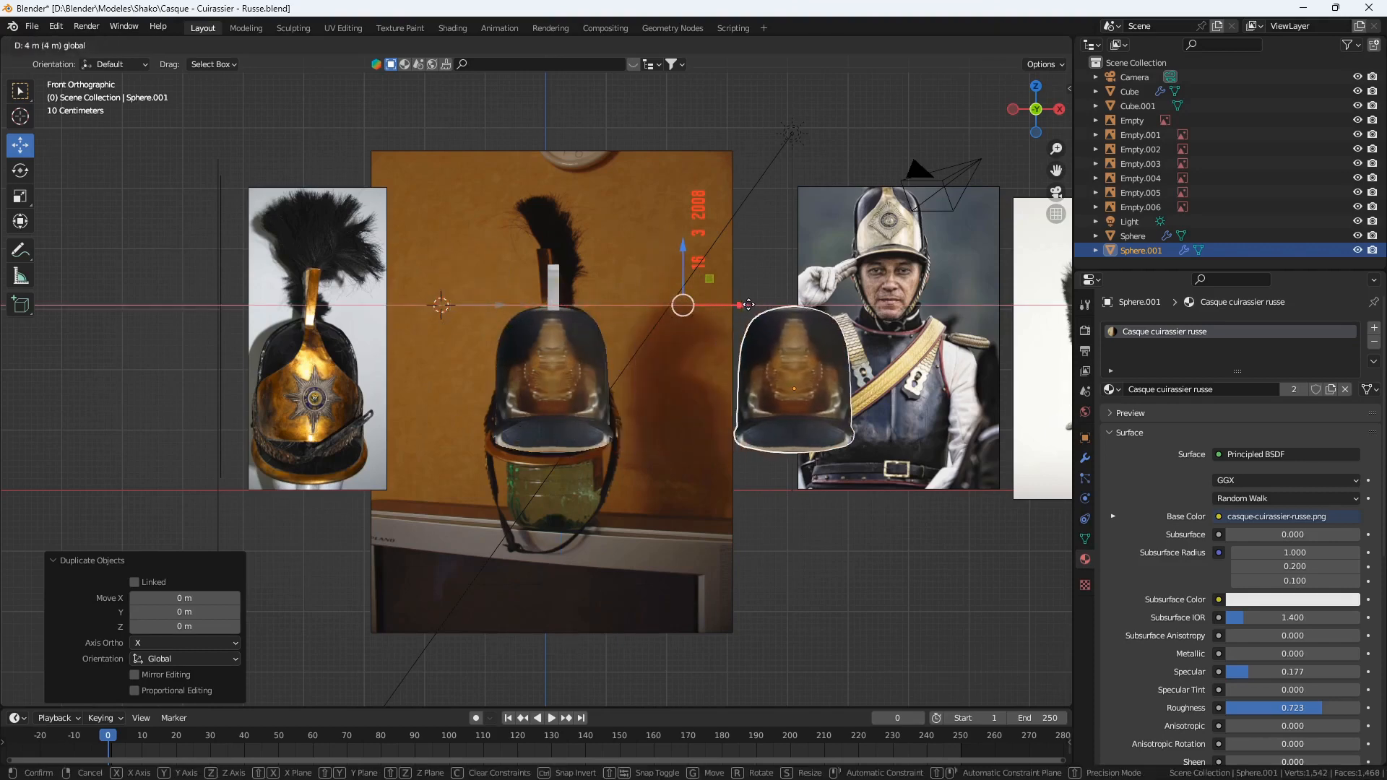
{"action": "right_click", "coordinate": [748, 305]}
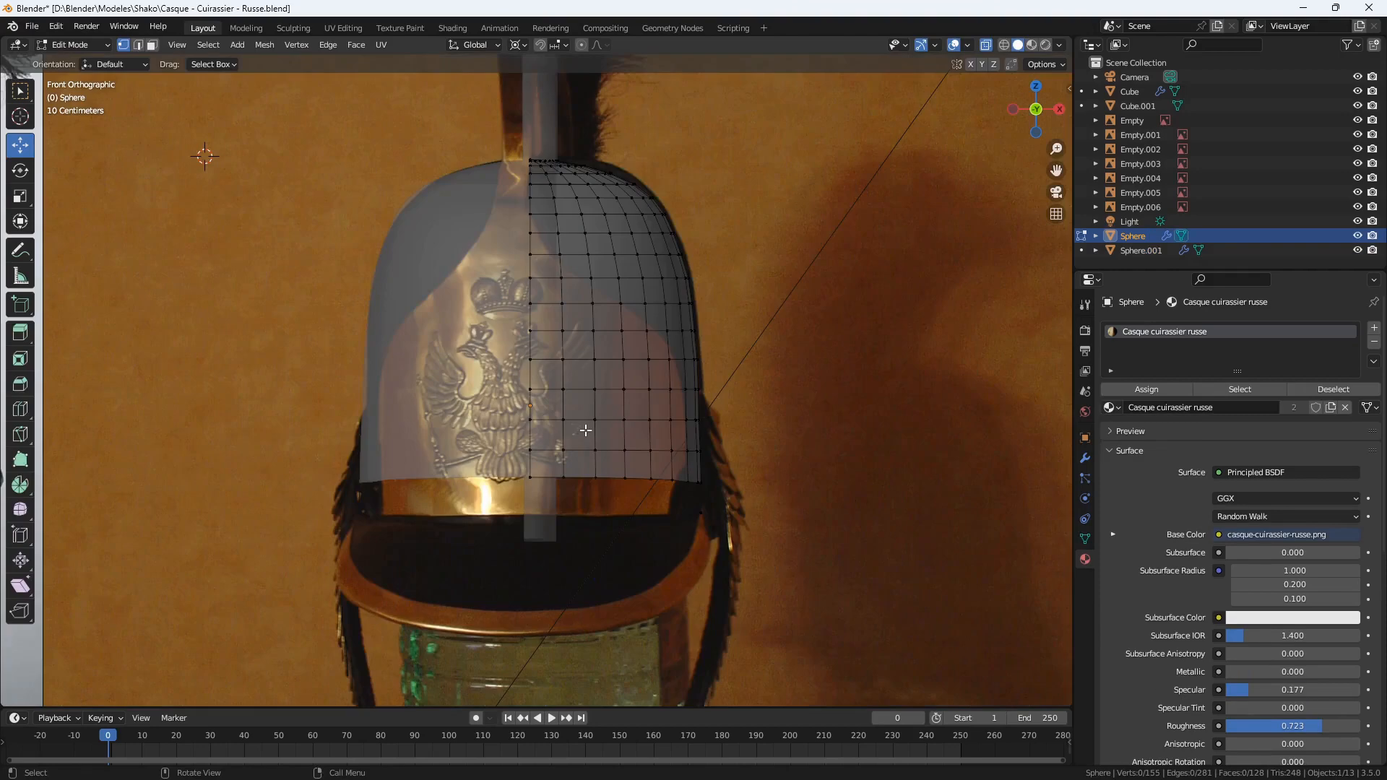
- Knife-cut the brass front plate's curved outline into the original shell, tracing the front photo from the lower edge up to the crown
{"action": "scroll", "coordinate": [674, 428], "scroll_direction": "up", "scroll_amount": 1}
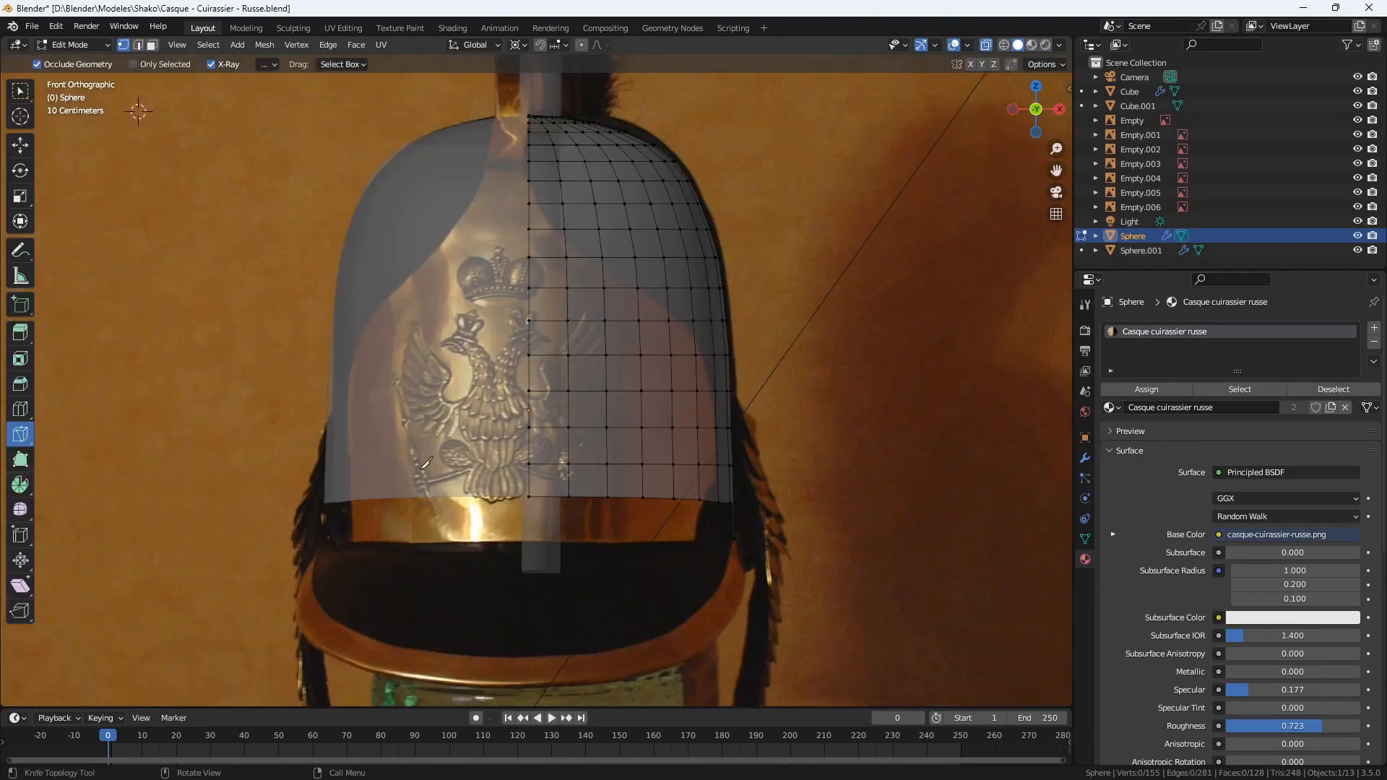
{"action": "left_click", "coordinate": [716, 427]}
{"action": "scroll", "coordinate": [718, 383], "scroll_direction": "up", "scroll_amount": 4}
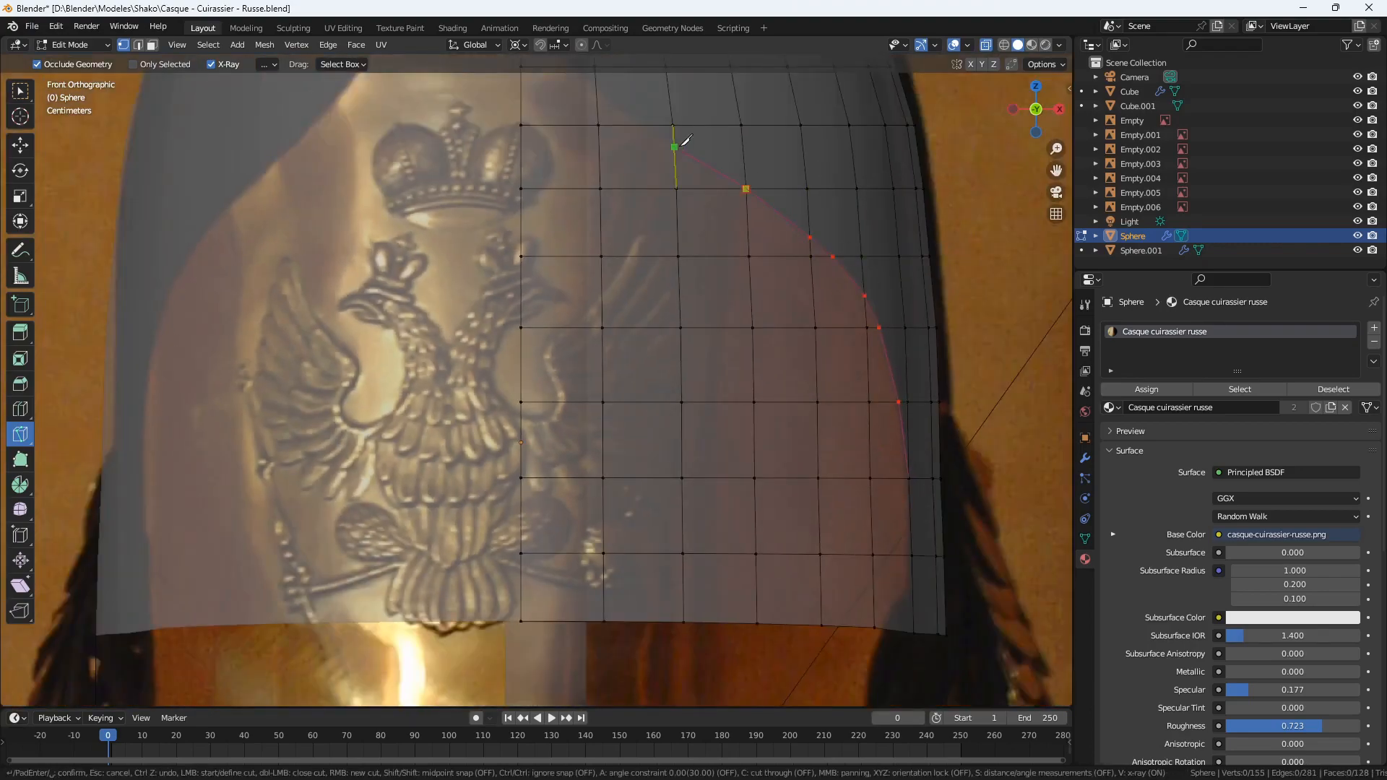
{"action": "scroll", "coordinate": [685, 139], "scroll_direction": "down", "scroll_amount": 2}
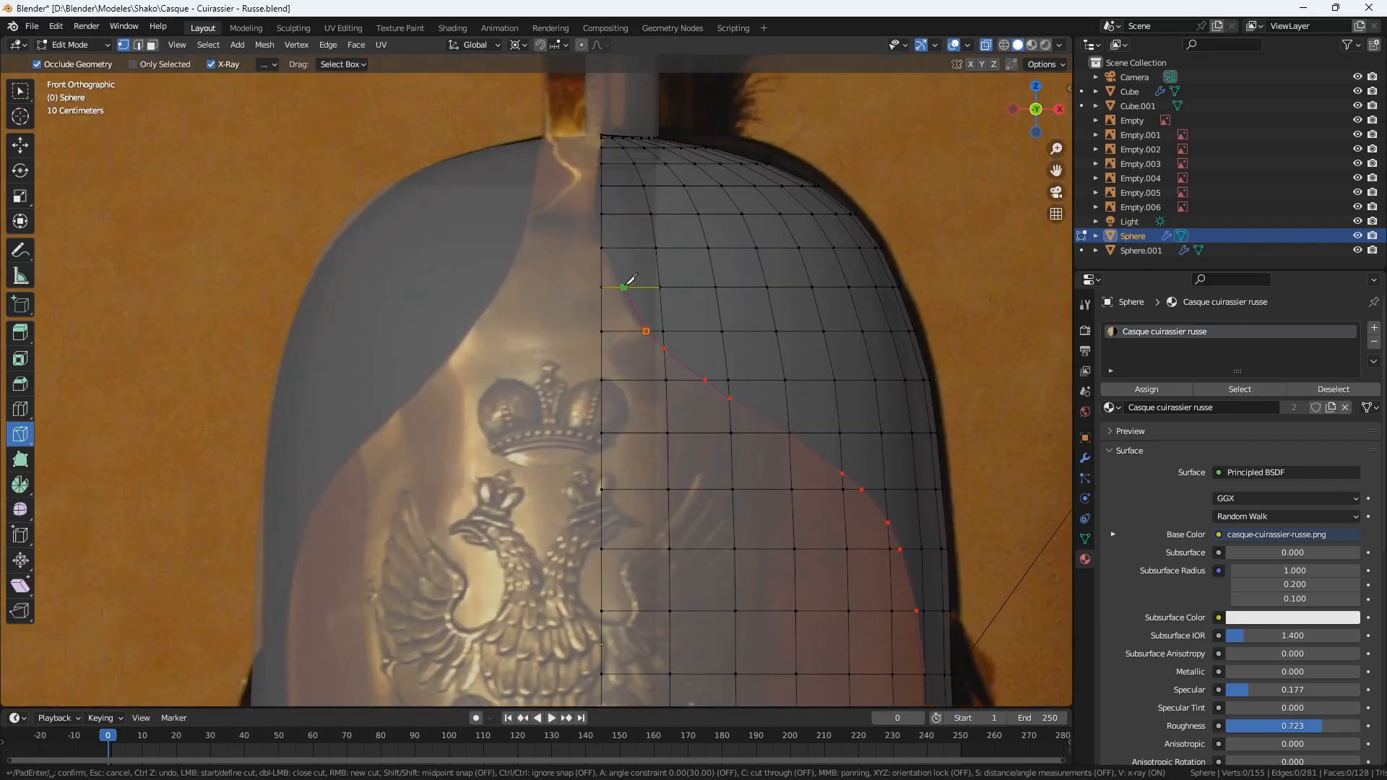
{"action": "middle_click_drag", "start_coordinate": [618, 142], "coordinate": [596, 276]}
{"action": "key", "text": "Return"}
- Select all shell faces outside the cut front plate outline and delete them
{"action": "scroll", "coordinate": [568, 179], "scroll_direction": "down", "scroll_amount": 5}
{"action": "mouse_move", "coordinate": [569, 615]}
{"action": "middle_mouse_down"}
{"action": "mouse_move", "coordinate": [548, 467]}
{"action": "mouse_move", "coordinate": [347, 405]}
{"action": "middle_mouse_up"}
{"action": "left_click", "coordinate": [151, 44]}
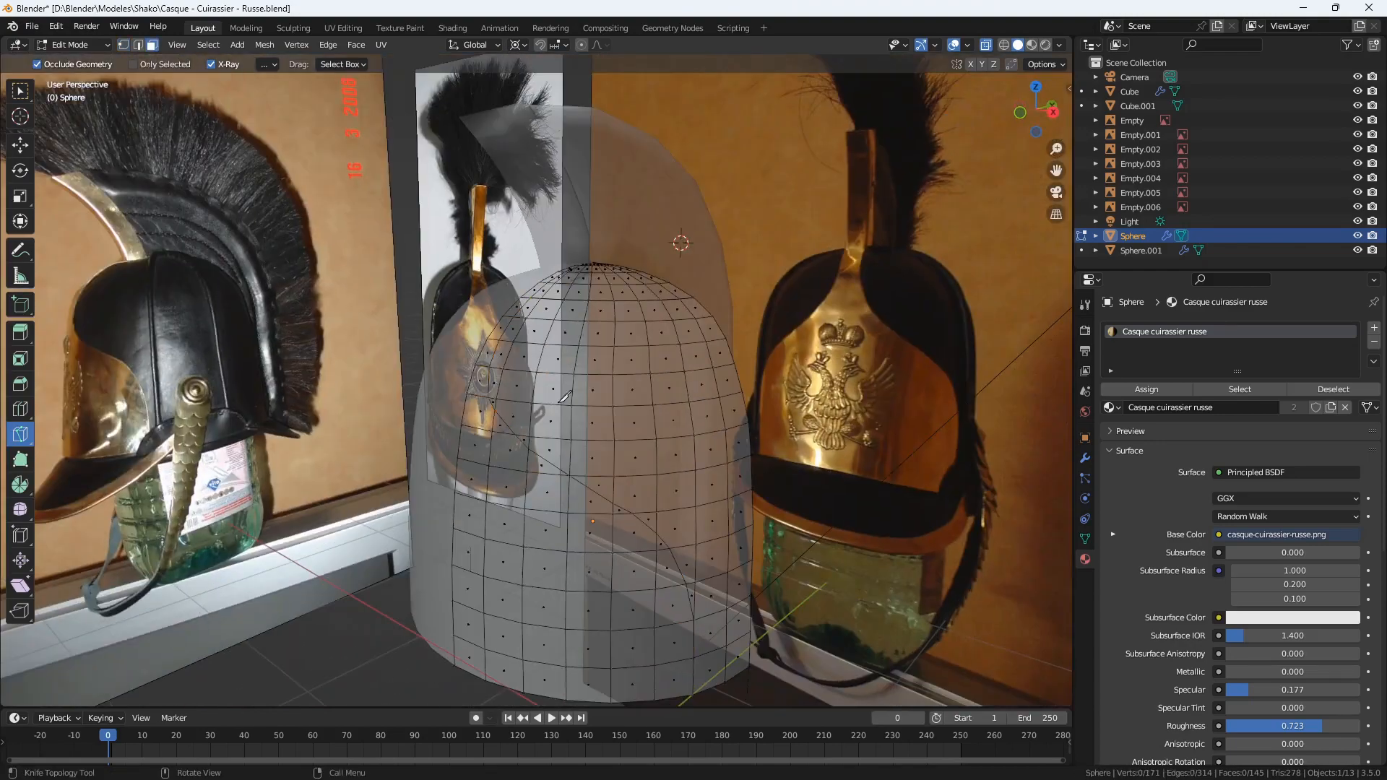
{"action": "left_click", "coordinate": [20, 145]}
{"action": "left_click_drag", "start_coordinate": [20, 91], "coordinate": [102, 150]}
{"action": "mouse_move", "coordinate": [737, 656]}
{"action": "left_mouse_down"}
{"action": "mouse_move", "coordinate": [664, 498]}
{"action": "mouse_move", "coordinate": [520, 390]}
{"action": "mouse_move", "coordinate": [571, 296]}
{"action": "left_mouse_up"}
{"action": "middle_click_drag", "start_coordinate": [571, 296], "coordinate": [622, 213]}
{"action": "left_click_drag", "start_coordinate": [621, 213], "coordinate": [615, 159], "text": "shift"}
{"action": "scroll", "coordinate": [643, 469], "scroll_direction": "down", "scroll_amount": 3}
{"action": "key", "text": "x"}
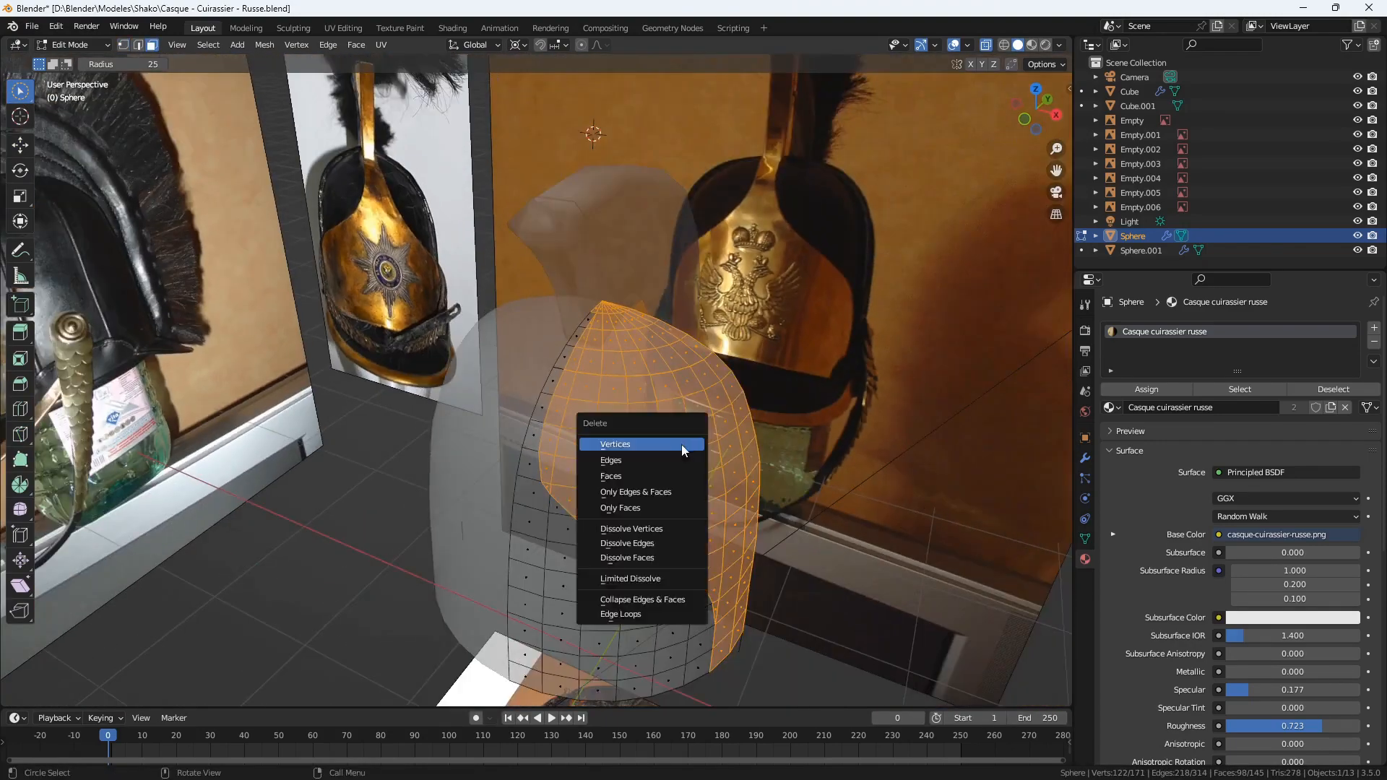
{"action": "left_click", "coordinate": [684, 474]}
- Show the trimmed front plate with its material preview and apply its Mirror modifier
{"action": "middle_click_drag", "start_coordinate": [684, 476], "coordinate": [835, 630]}
{"action": "key", "text": "1"}
{"action": "scroll", "coordinate": [640, 448], "scroll_direction": "down", "scroll_amount": 2}
{"action": "middle_click_drag", "start_coordinate": [640, 448], "coordinate": [553, 495]}
{"action": "left_click_drag", "start_coordinate": [20, 91], "coordinate": [102, 130]}
{"action": "middle_click_drag", "start_coordinate": [462, 361], "coordinate": [538, 361]}
{"action": "left_click", "coordinate": [1032, 45]}
{"action": "key", "text": "KP_1"}
{"action": "key", "text": "a"}
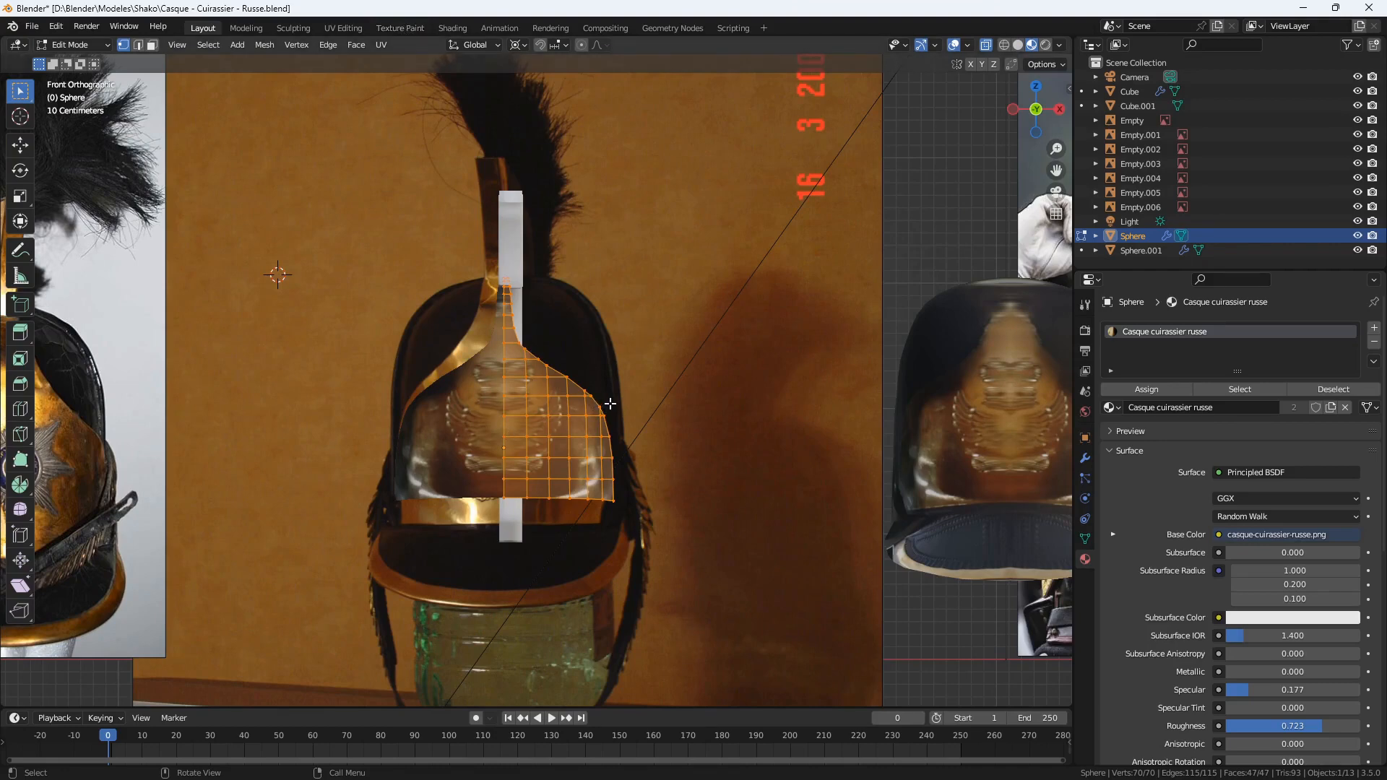
{"action": "key", "text": "Tab"}
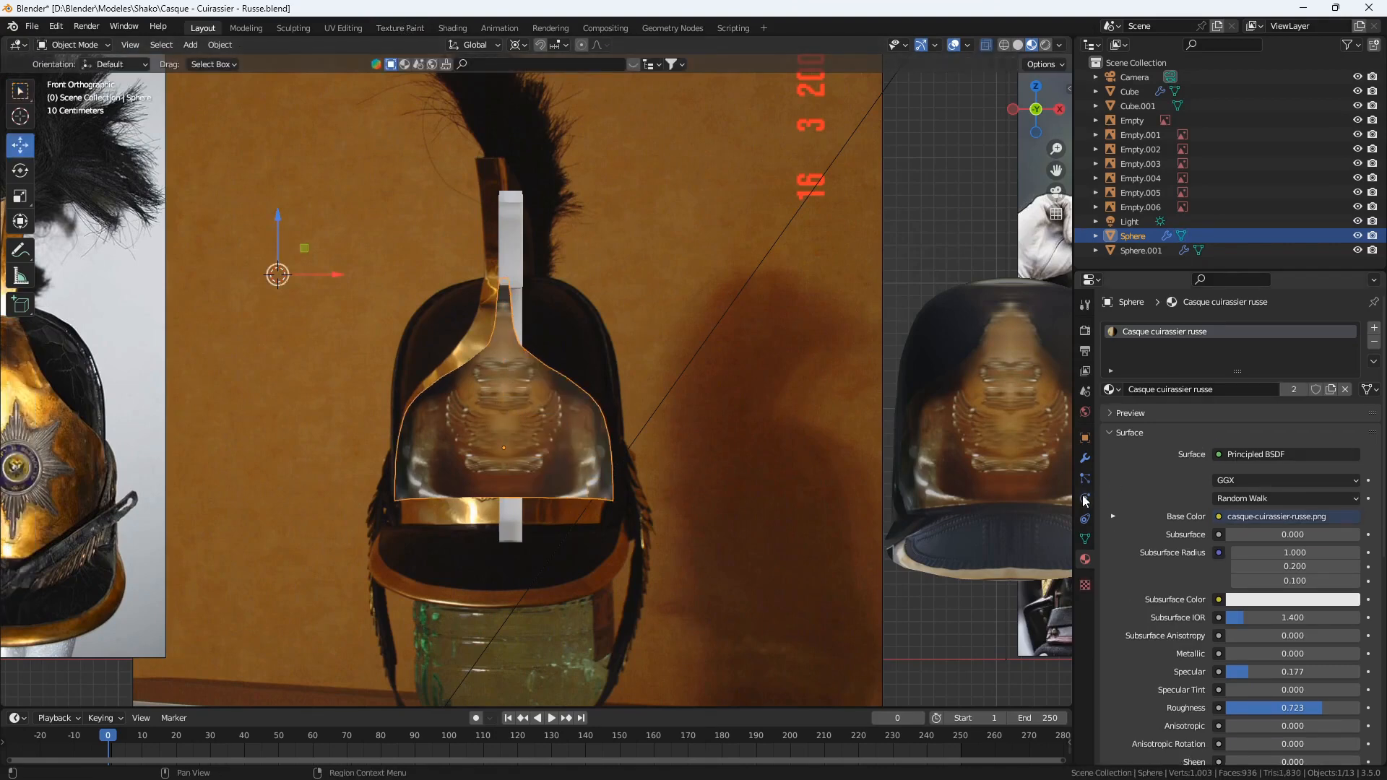
{"action": "left_click", "coordinate": [1085, 458]}
{"action": "left_click", "coordinate": [1337, 353]}
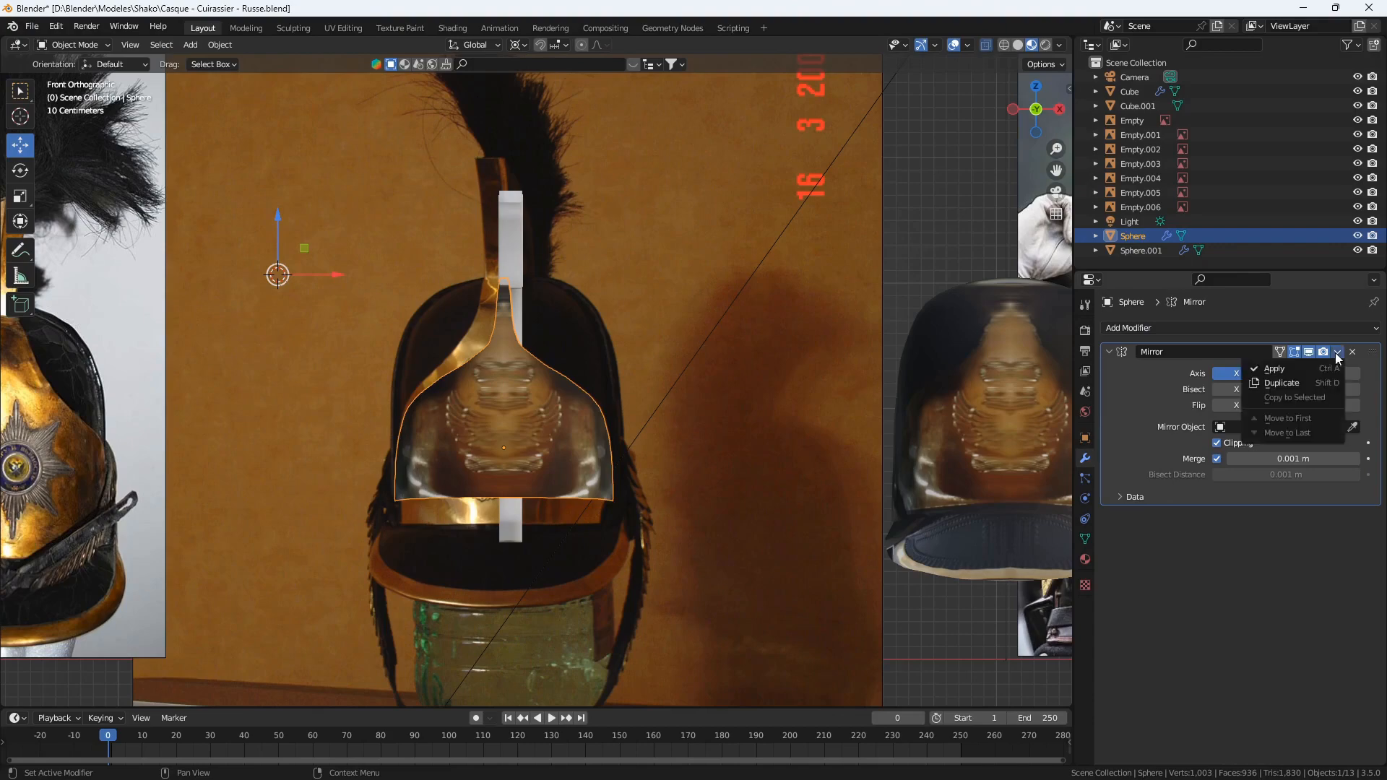
{"action": "left_click", "coordinate": [1298, 365]}
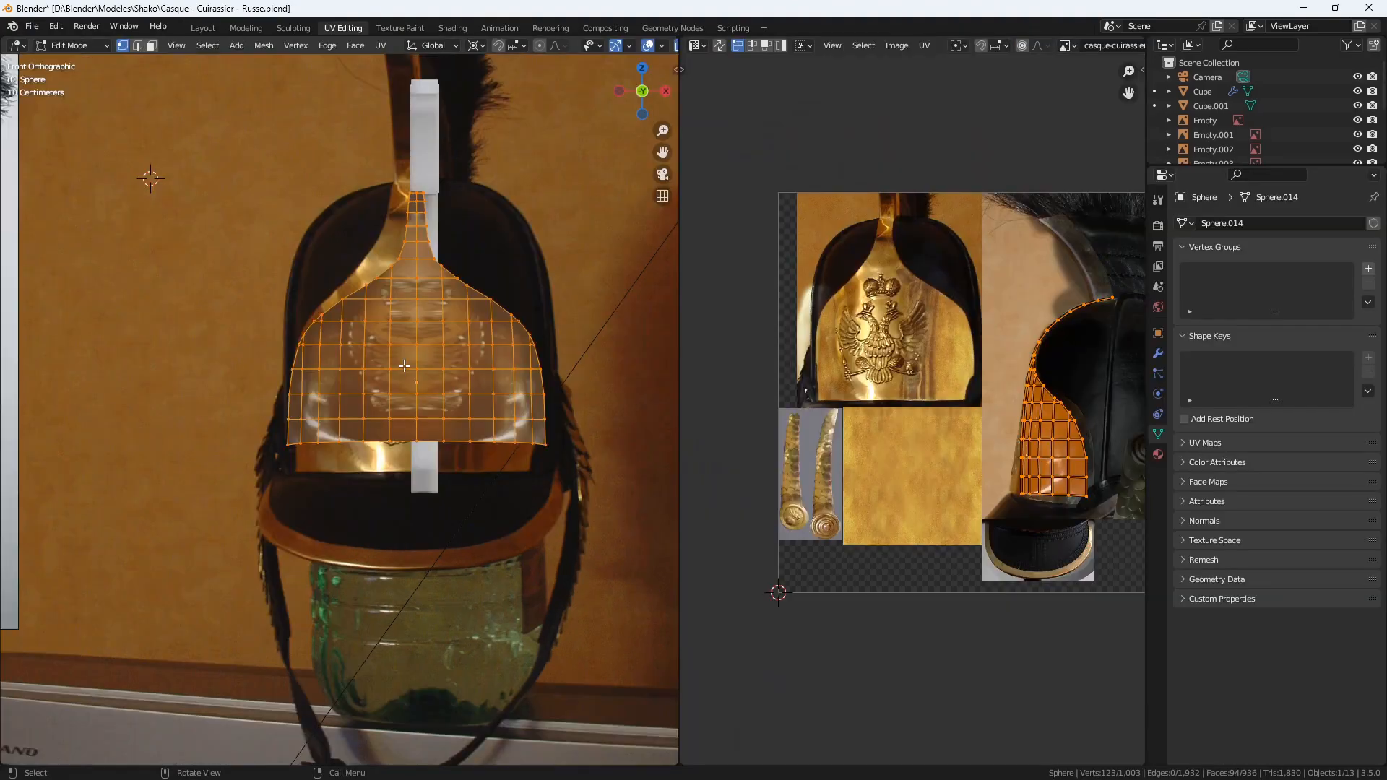
- Project the front plate's UVs from the front view, and enlarge and place the layout over the brass eagle plate in the photo sheet
{"action": "key", "text": "u"}
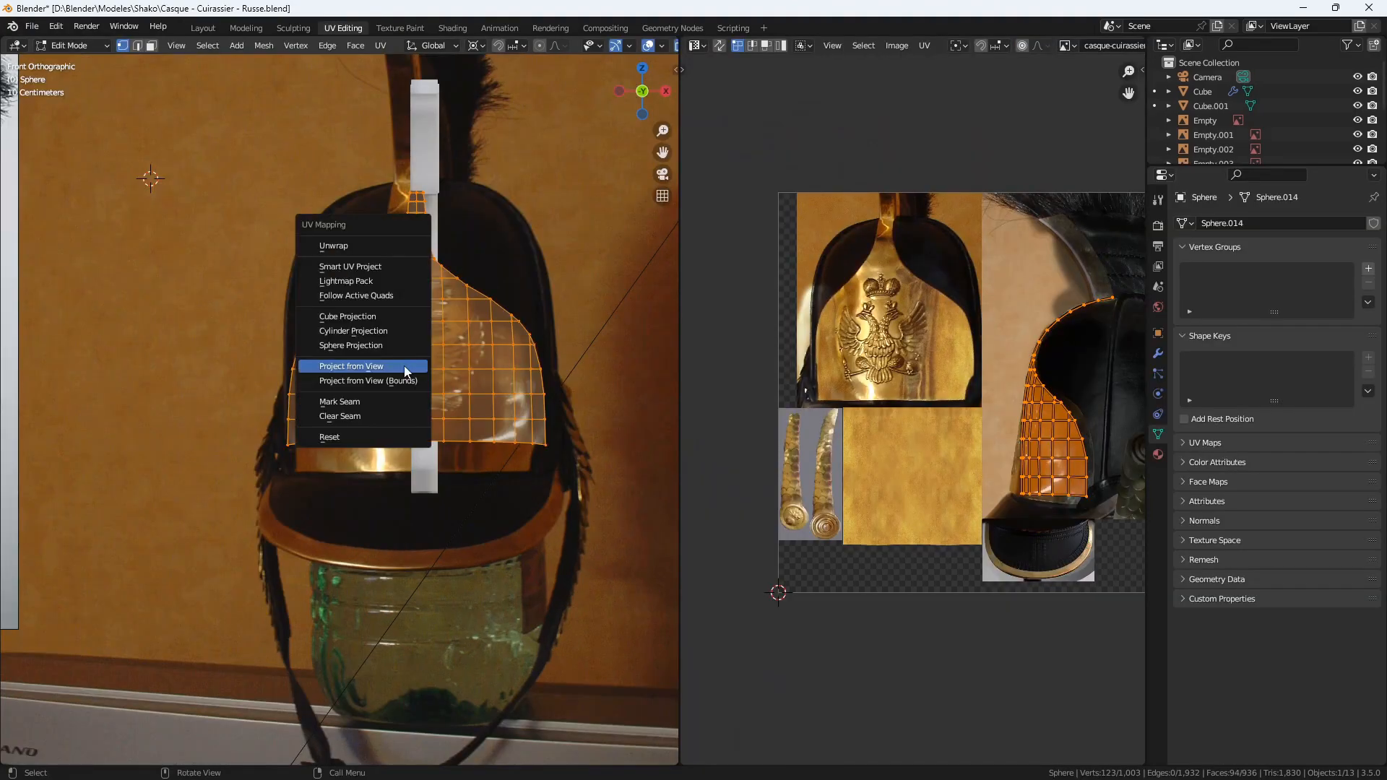
{"action": "left_click", "coordinate": [405, 370]}
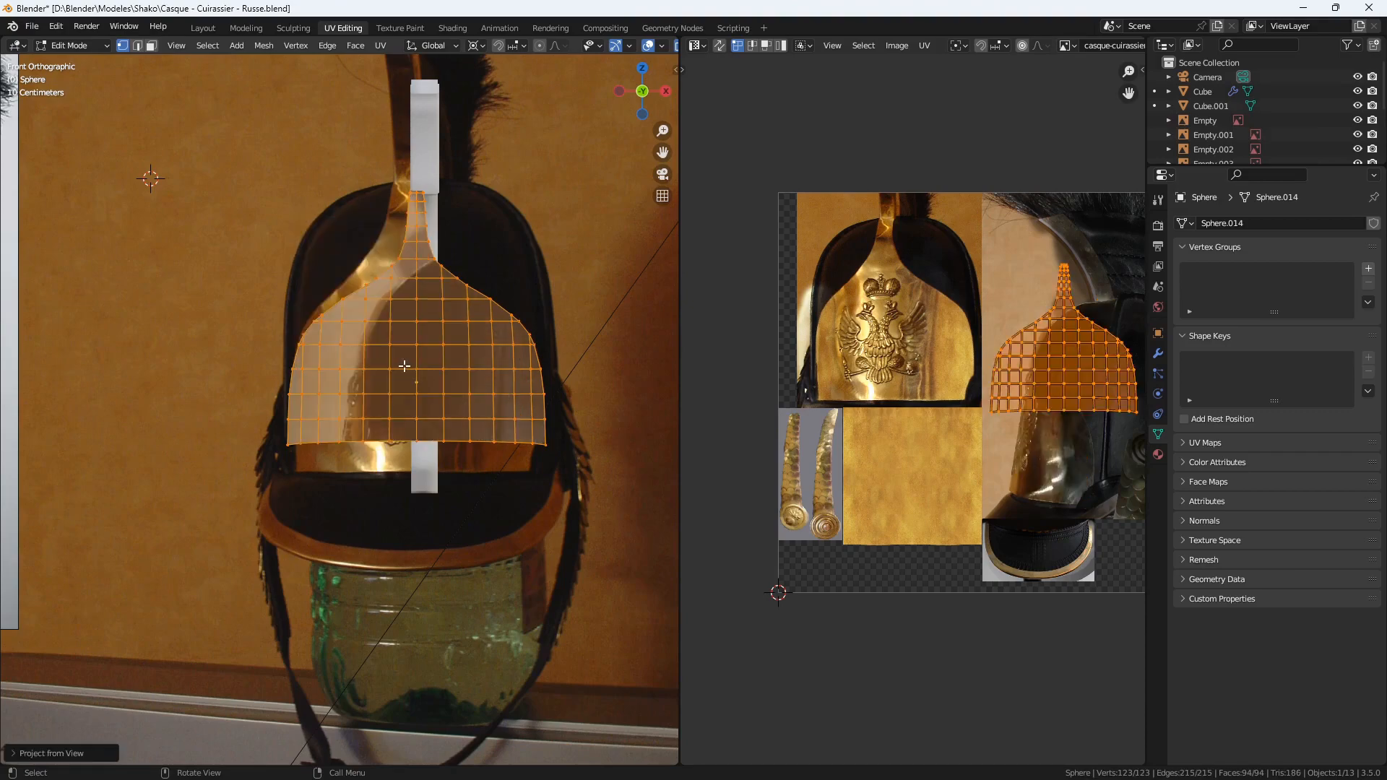
{"action": "key", "text": "g"}
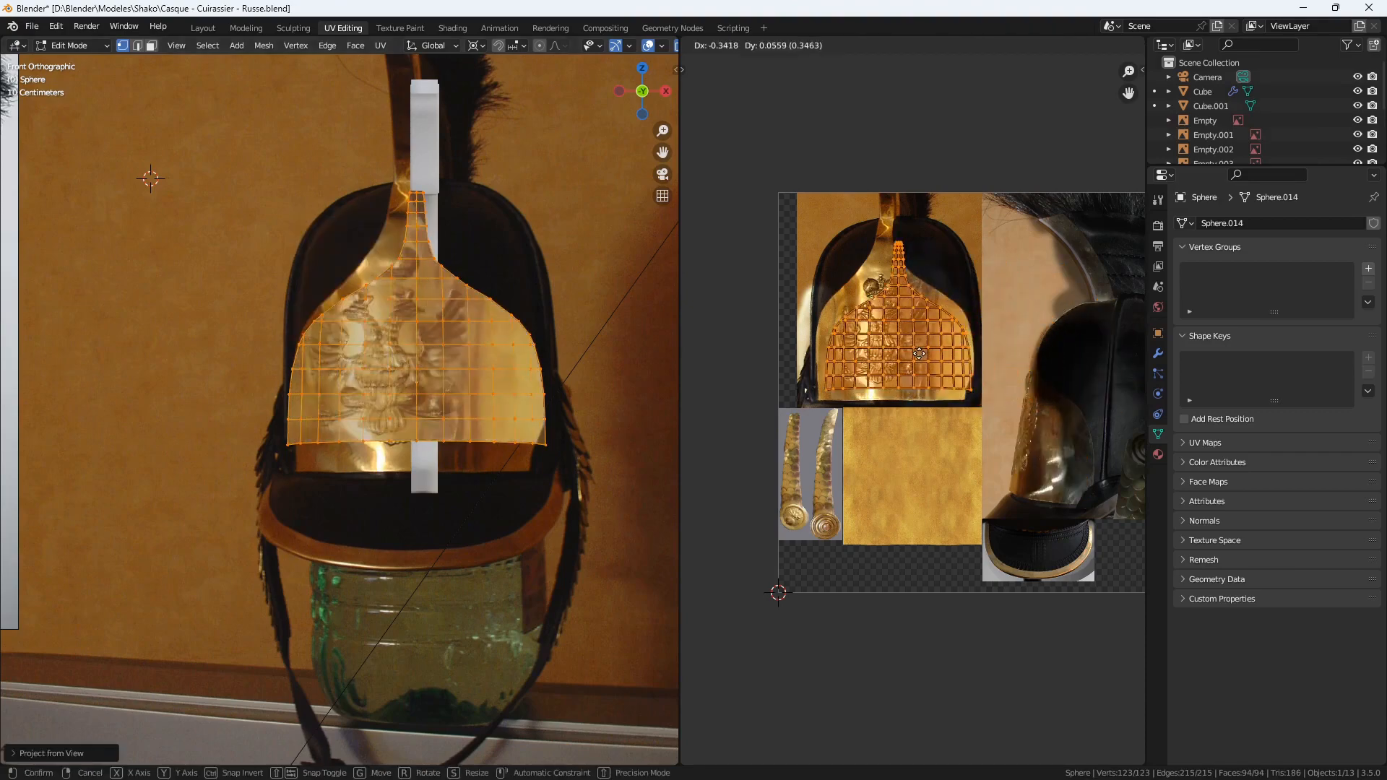
{"action": "left_click", "coordinate": [911, 352]}
{"action": "scroll", "coordinate": [861, 233], "scroll_direction": "up", "scroll_amount": 2}
{"action": "key", "text": "s"}
{"action": "left_click", "coordinate": [903, 390]}
{"action": "key", "text": "g"}
{"action": "left_click", "coordinate": [867, 369]}
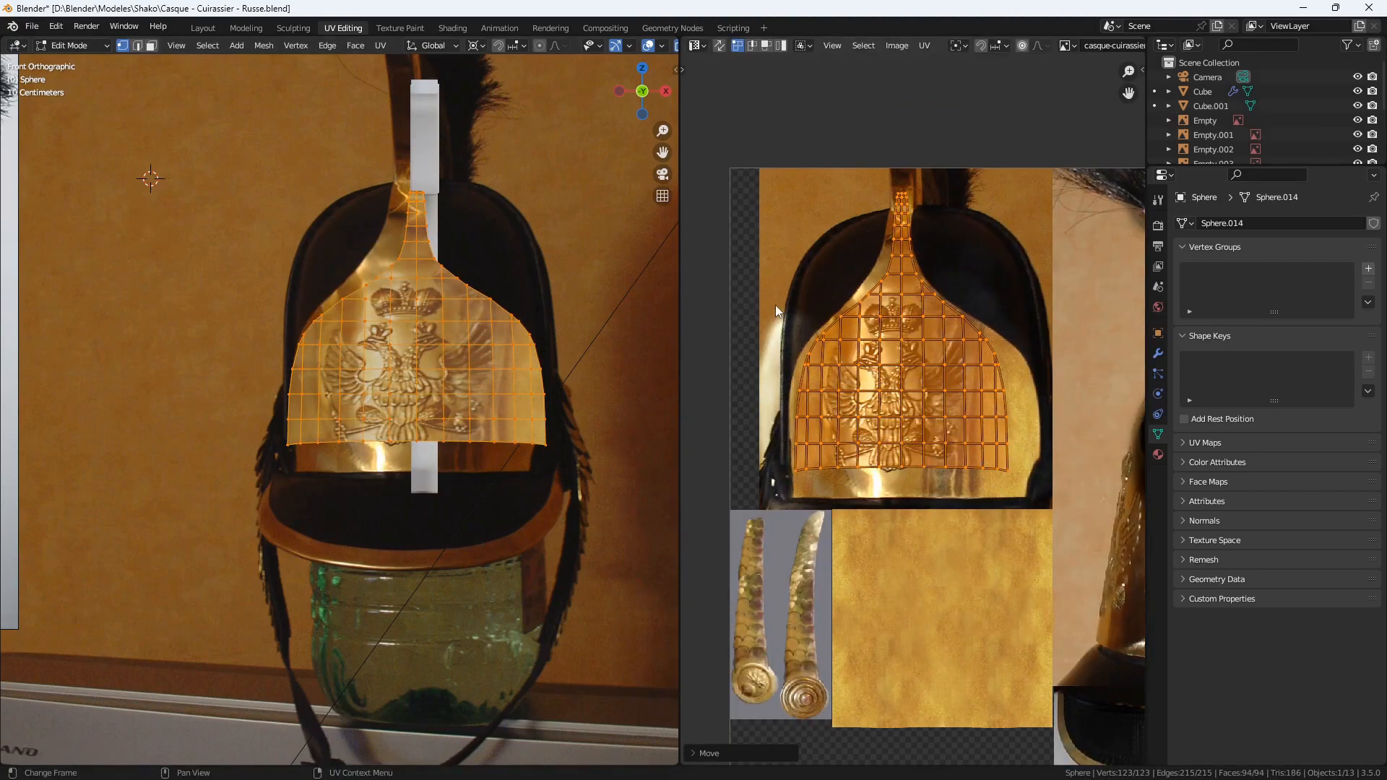
- Stretch the lower rows of the front plate's UV layout vertically to reach the bottom of the brass plate
{"action": "left_click_drag", "start_coordinate": [778, 310], "coordinate": [1022, 506]}
{"action": "key", "text": "s"}
{"action": "key", "text": "y"}
{"action": "left_click", "coordinate": [961, 520]}
{"action": "middle_click_drag", "start_coordinate": [404, 303], "coordinate": [427, 347]}
{"action": "scroll", "coordinate": [856, 269], "scroll_direction": "up", "scroll_amount": 1}
{"action": "scroll", "coordinate": [920, 411], "scroll_direction": "down", "scroll_amount": 1}
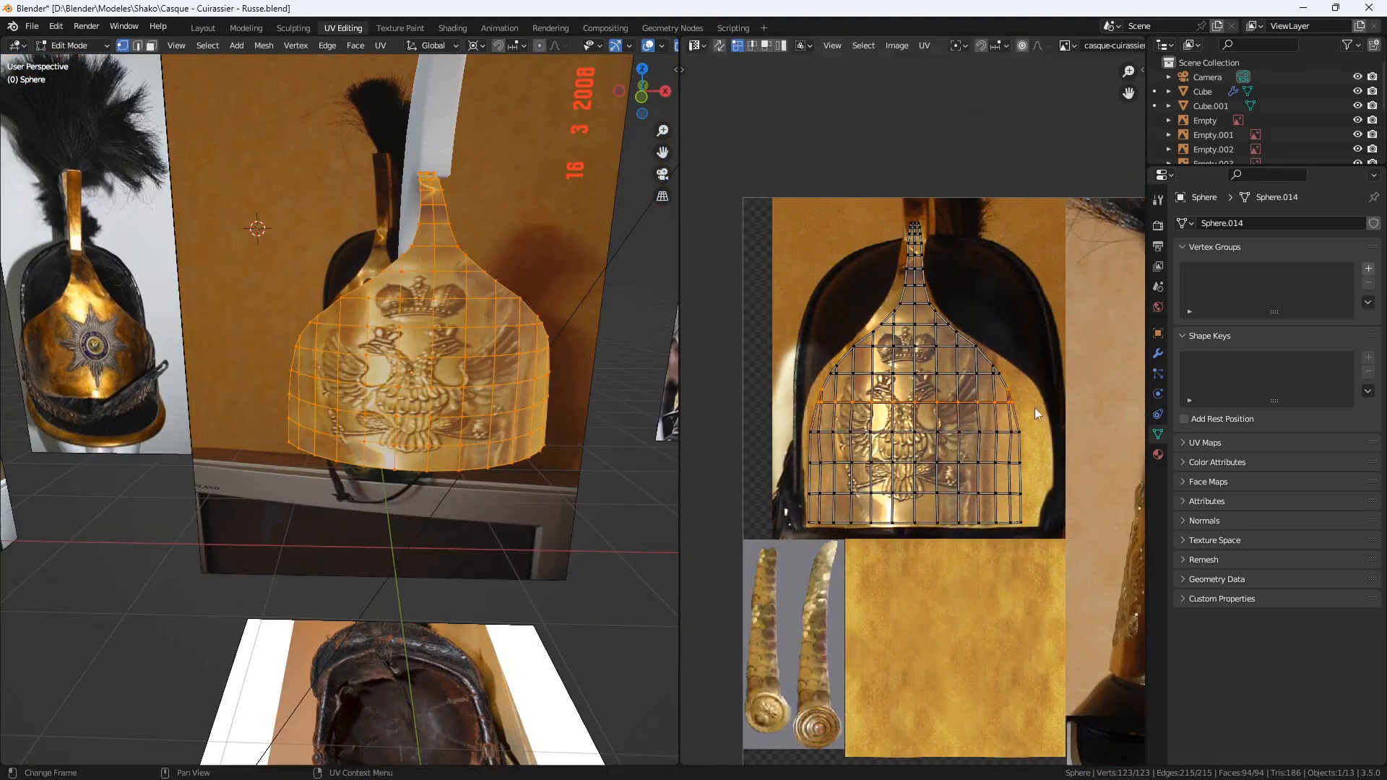
- Select the UV rows at the front plate's curved shoulders and scale them along X to fit the brass outline
{"action": "left_click_drag", "start_coordinate": [828, 334], "coordinate": [1029, 363]}
{"action": "key", "text": "s"}
{"action": "key", "text": "x"}
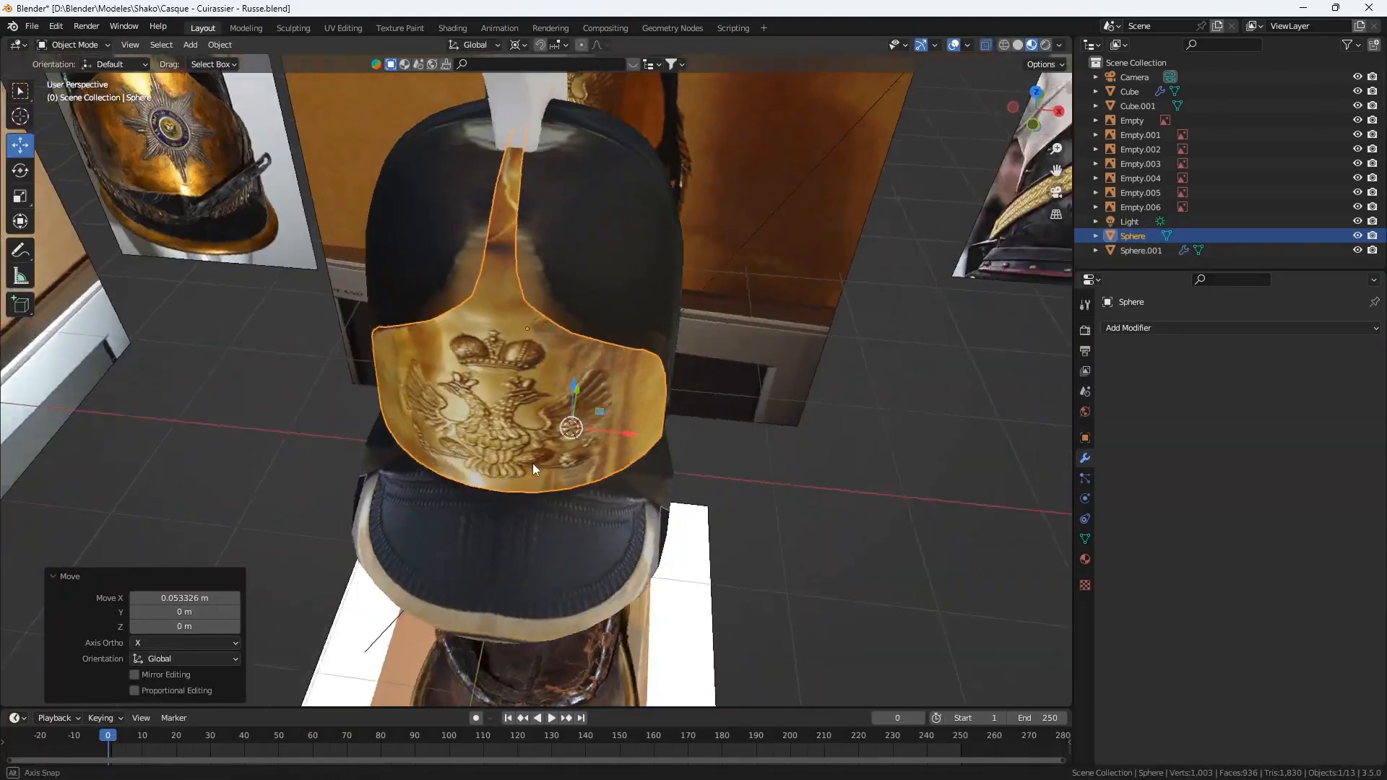
- Select the side of the crest behind its front strip and give the crest the Casque cuirassier russe material
{"action": "middle_click_drag", "start_coordinate": [535, 470], "coordinate": [619, 474]}
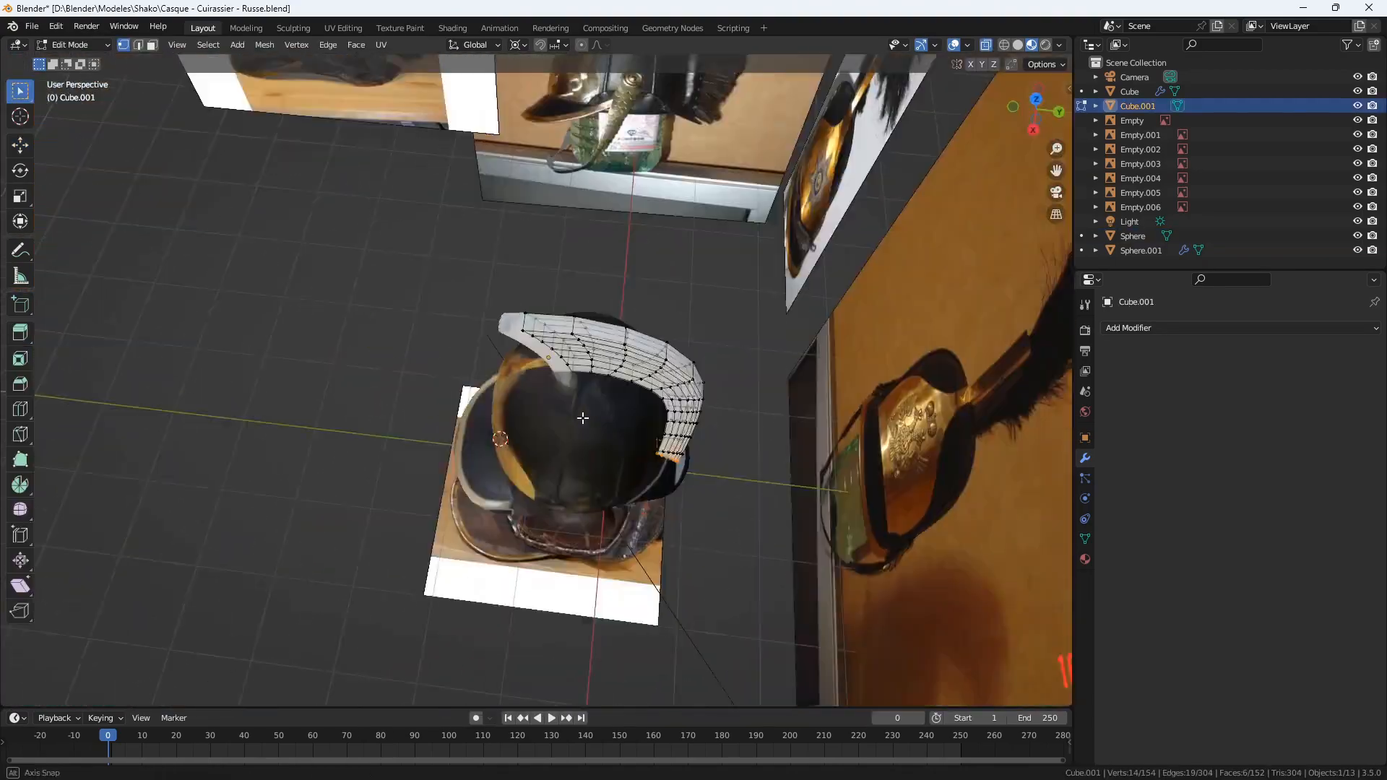
{"action": "middle_click_drag", "start_coordinate": [636, 404], "coordinate": [693, 375]}
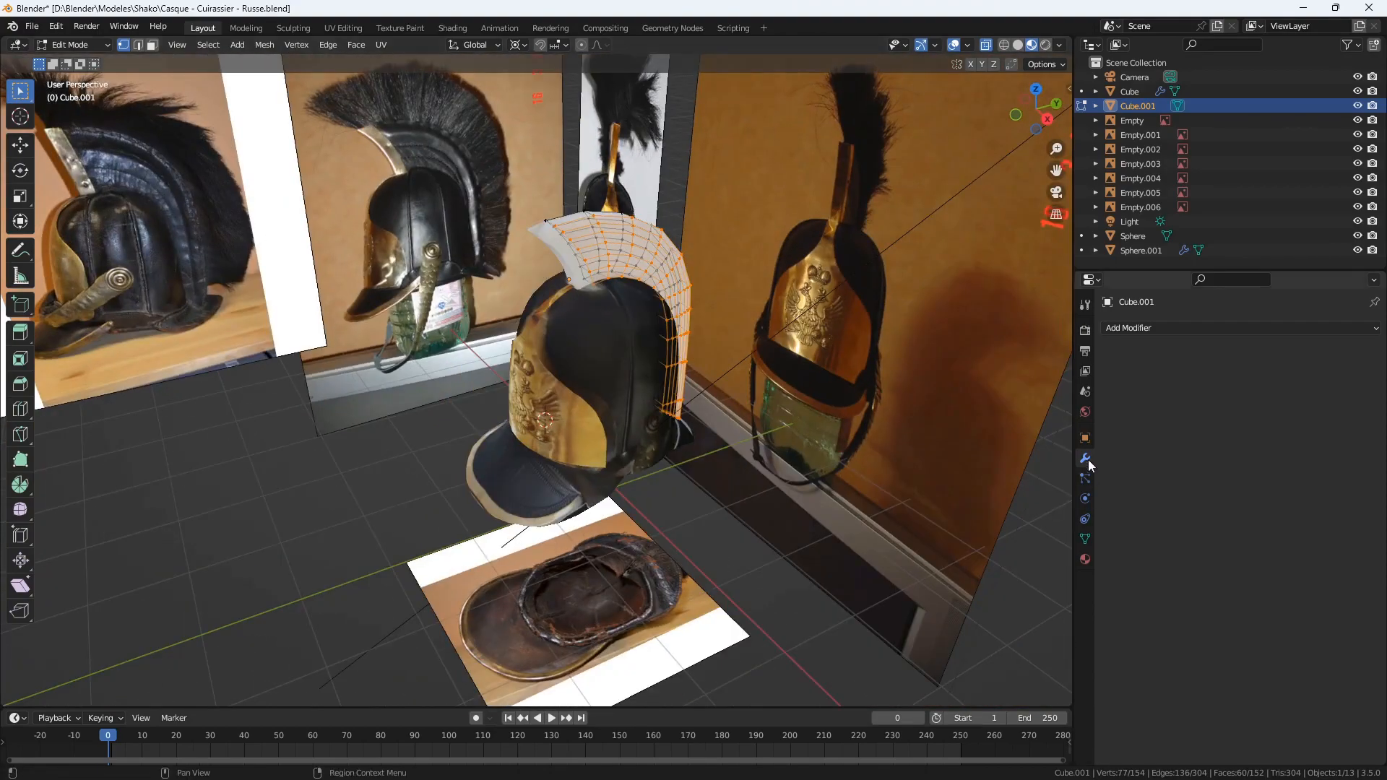
{"action": "left_click", "coordinate": [1240, 389]}
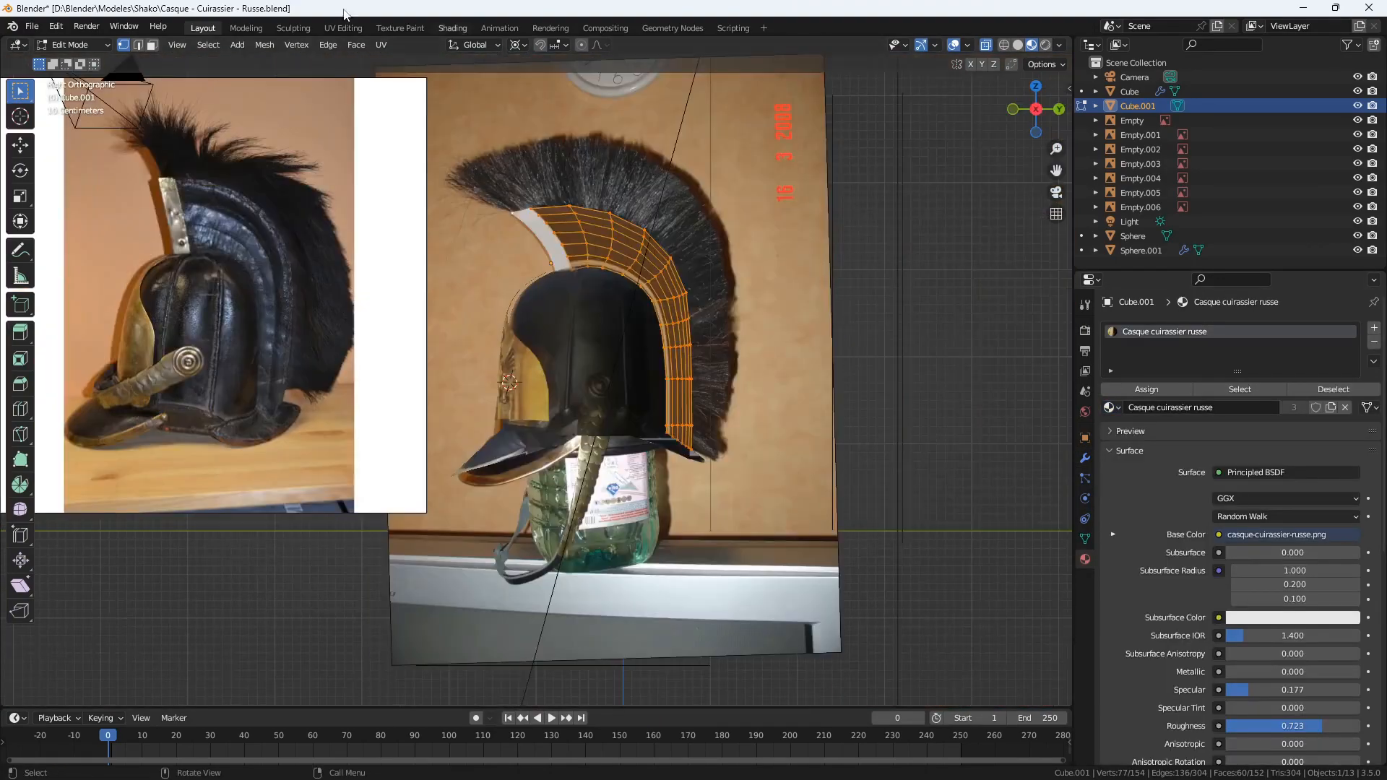
- Project the crest's side UVs from the right view, and scale and move them onto the black leather crest in the photo sheet
{"action": "left_click", "coordinate": [343, 27]}
{"action": "scroll", "coordinate": [926, 452], "scroll_direction": "up", "scroll_amount": 4}
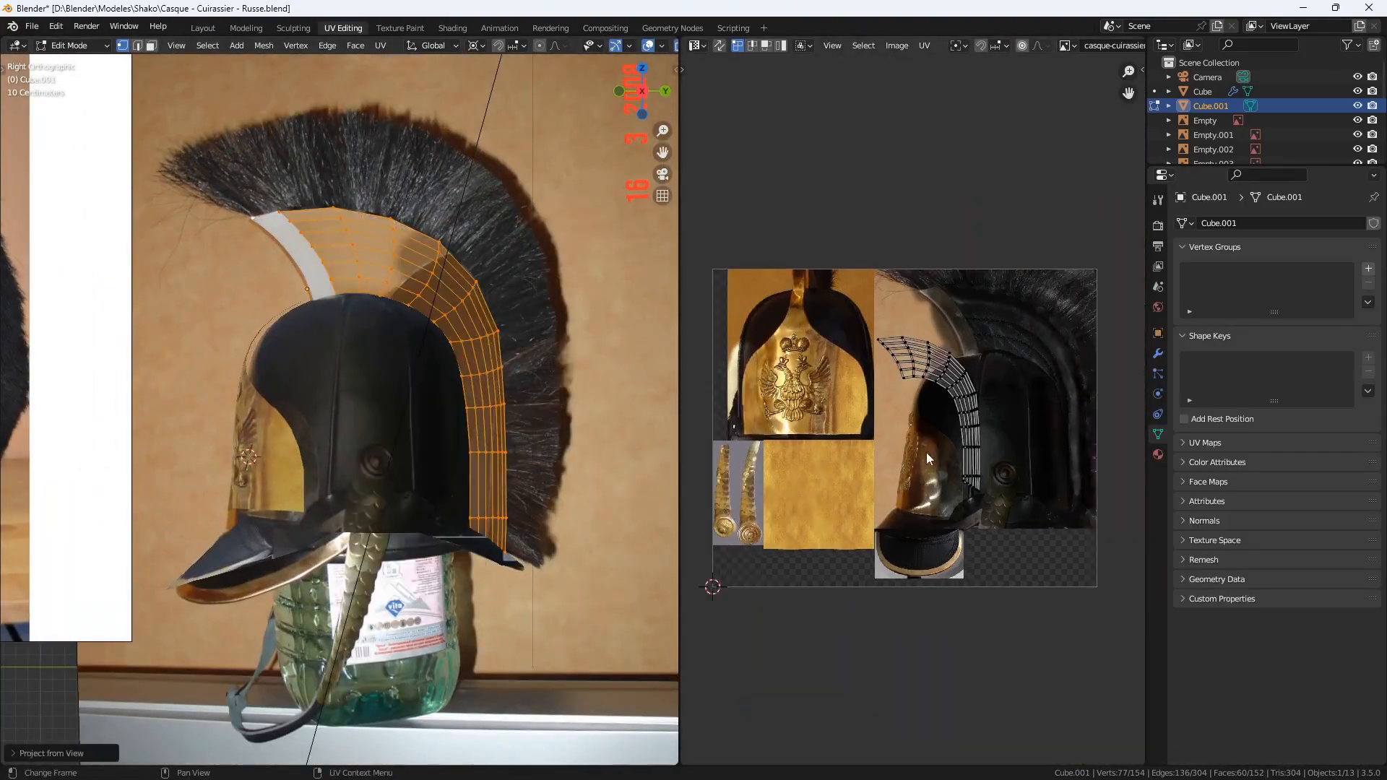
{"action": "key", "text": "s"}
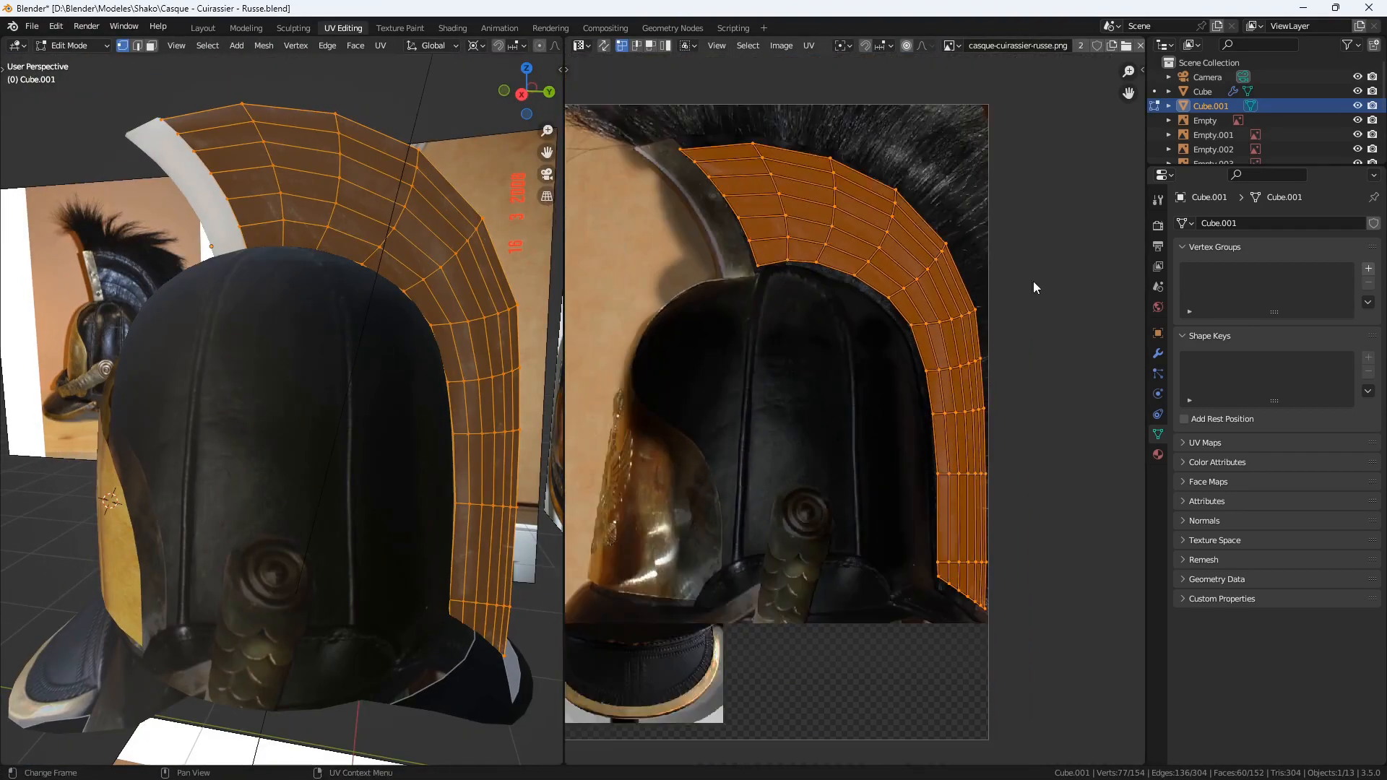
{"action": "key", "text": "g"}
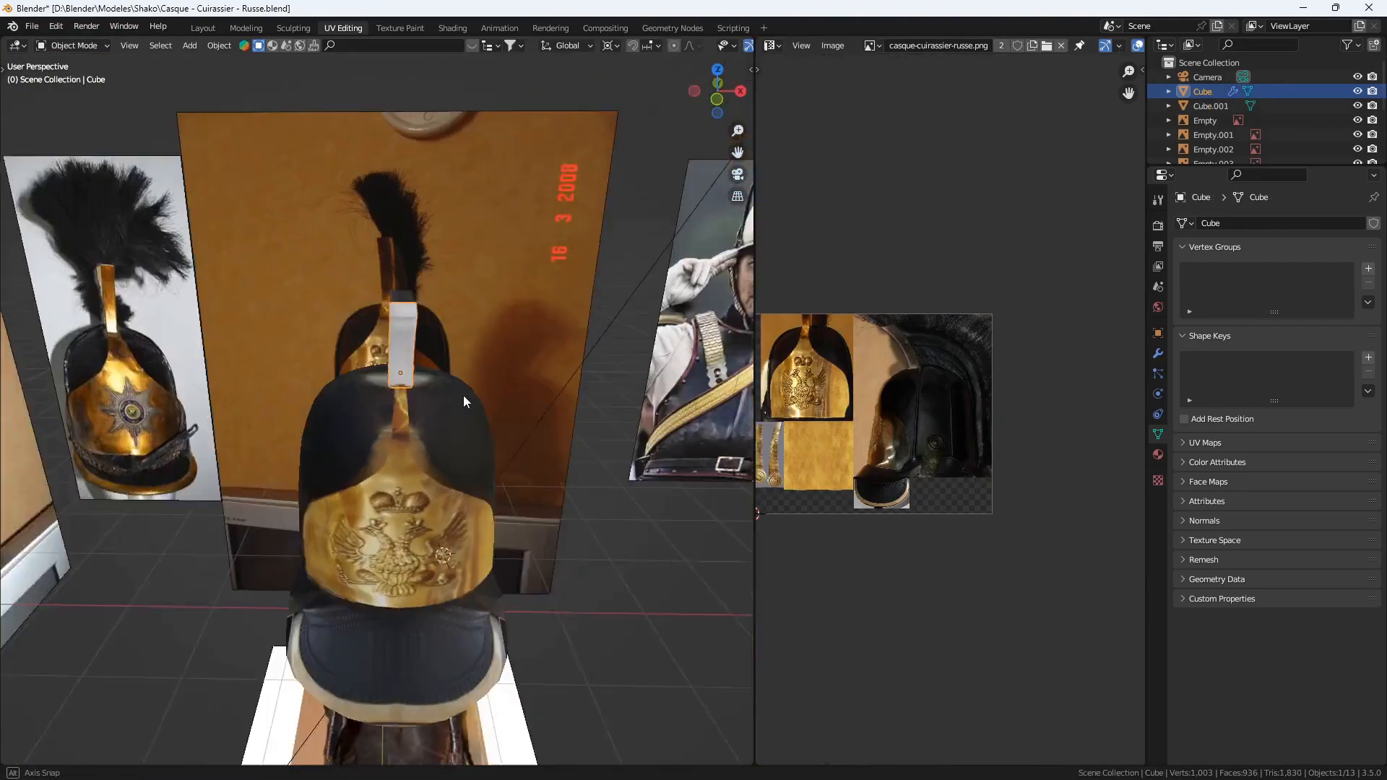
- Give the crest's front strip the Casque cuirassier russe material, and place its side and front faces' projected UVs on the plain gold area
{"action": "key", "text": "a"}
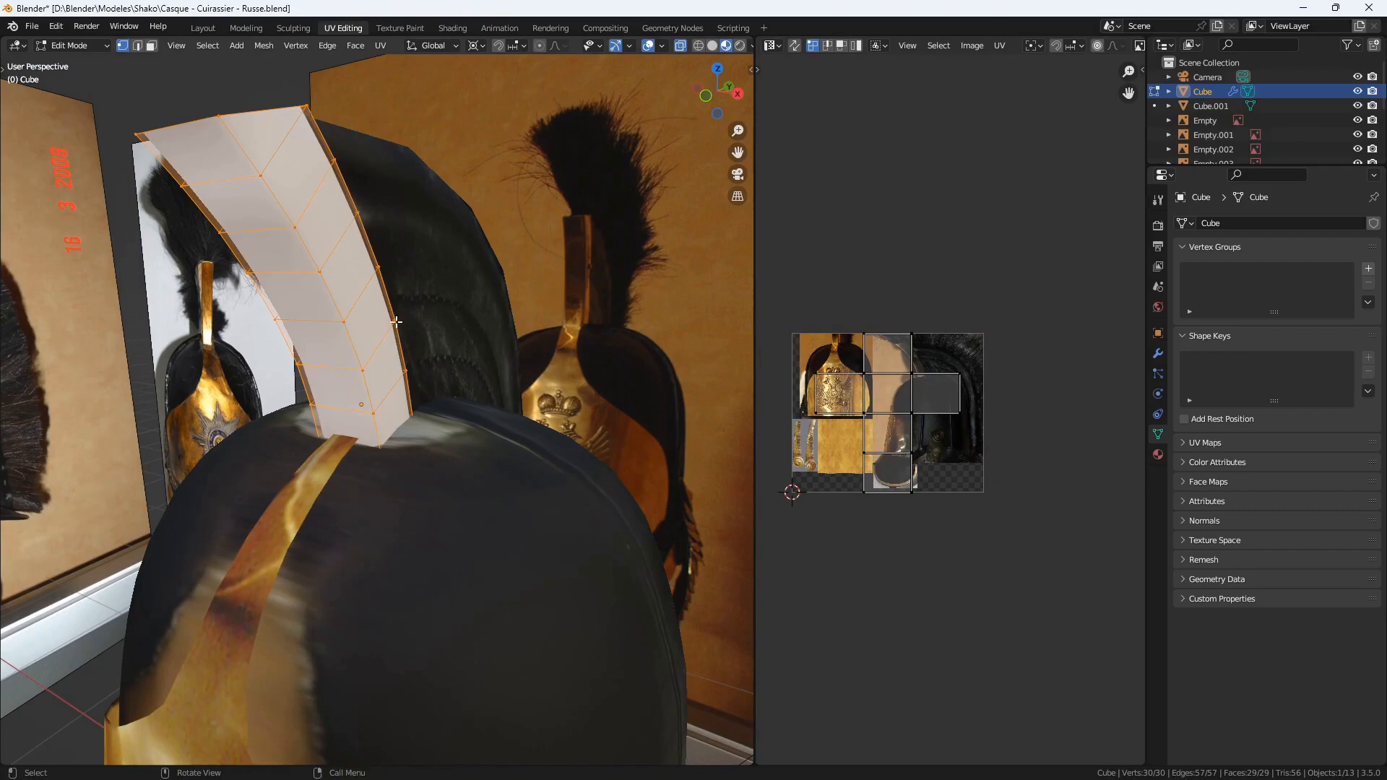
{"action": "key", "text": "KP_3"}
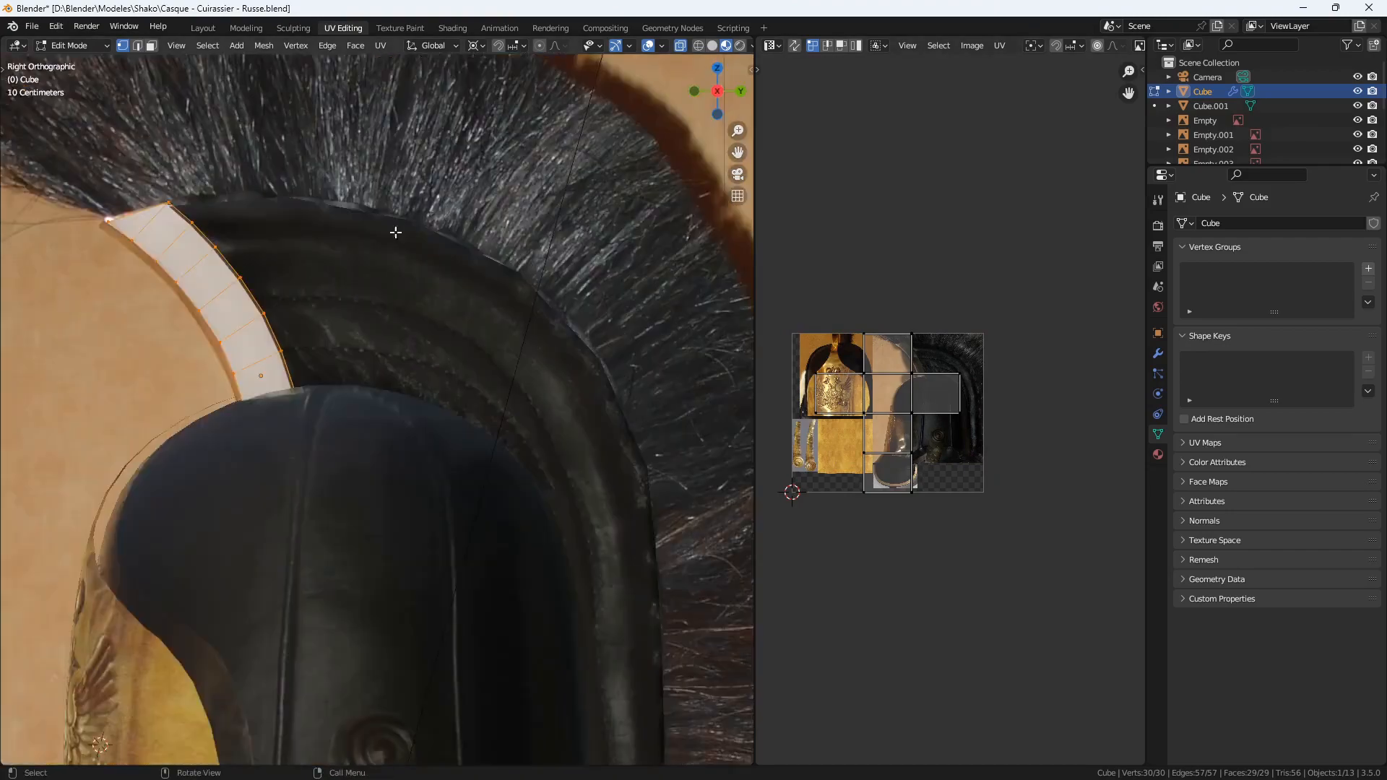
{"action": "middle_click_drag", "start_coordinate": [397, 229], "coordinate": [533, 242], "text": "shift"}
{"action": "left_click", "coordinate": [391, 363], "text": "shift"}
{"action": "left_click", "coordinate": [406, 313]}
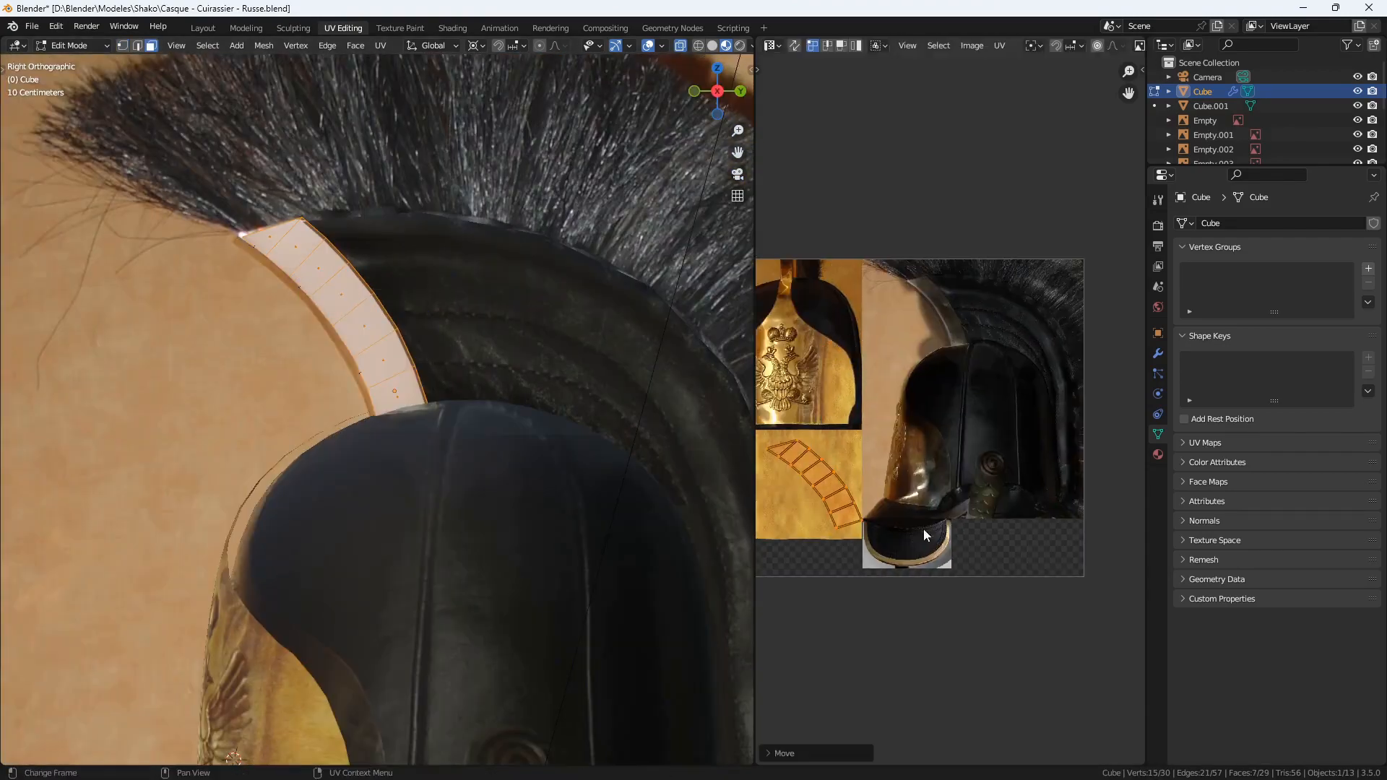
{"action": "left_click", "coordinate": [1159, 455]}
{"action": "key", "text": "g"}
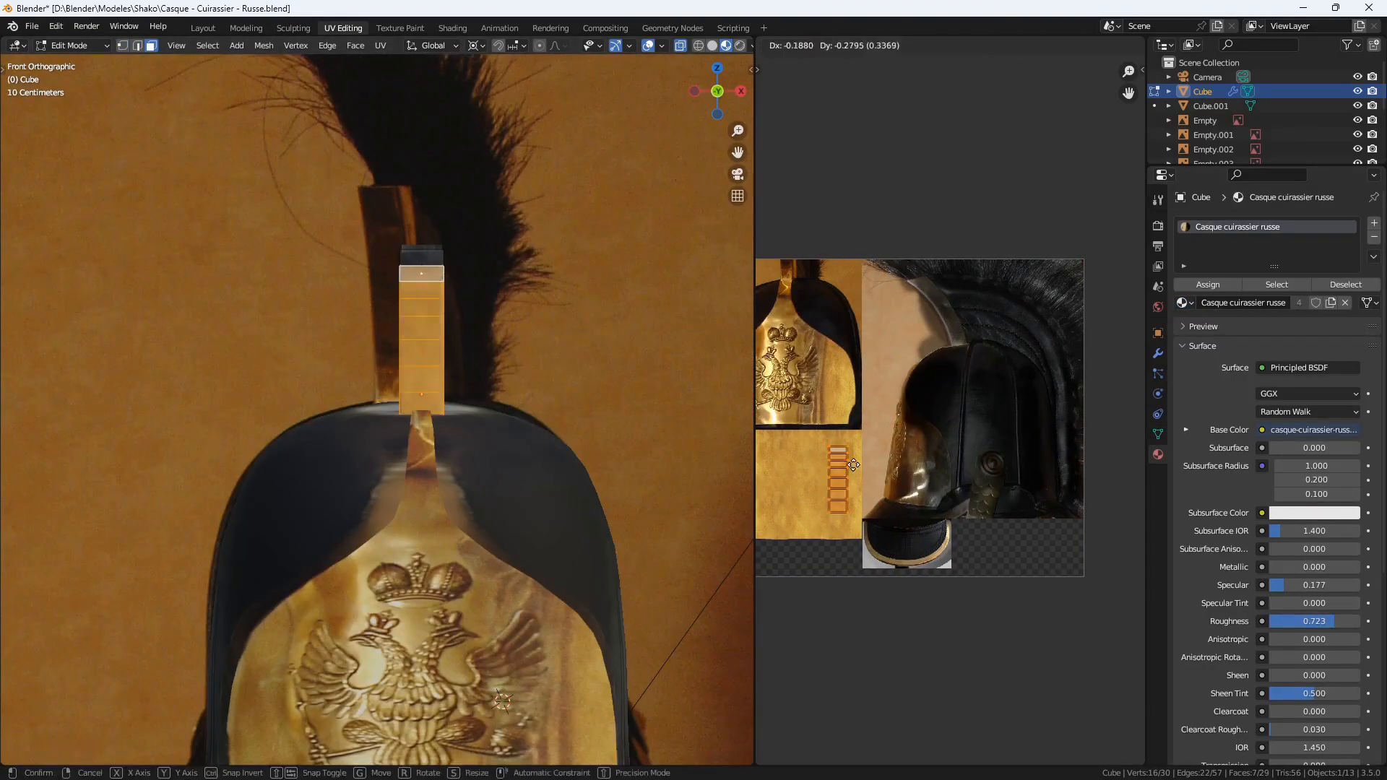
{"action": "left_click", "coordinate": [383, 388], "text": "shift"}
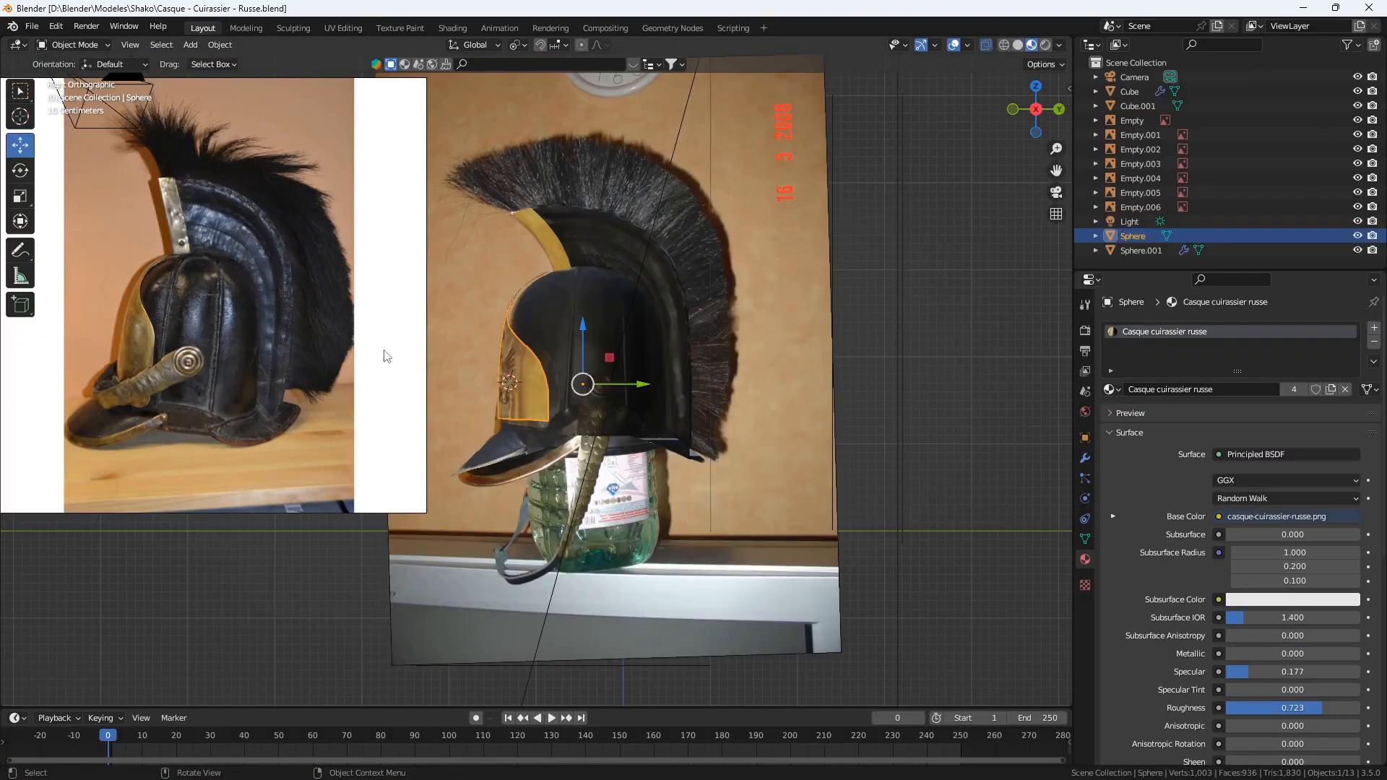
- Append the Shako model from another Blender file
{"action": "scroll", "coordinate": [385, 356], "scroll_direction": "down", "scroll_amount": 2}
{"action": "left_click", "coordinate": [32, 28]}
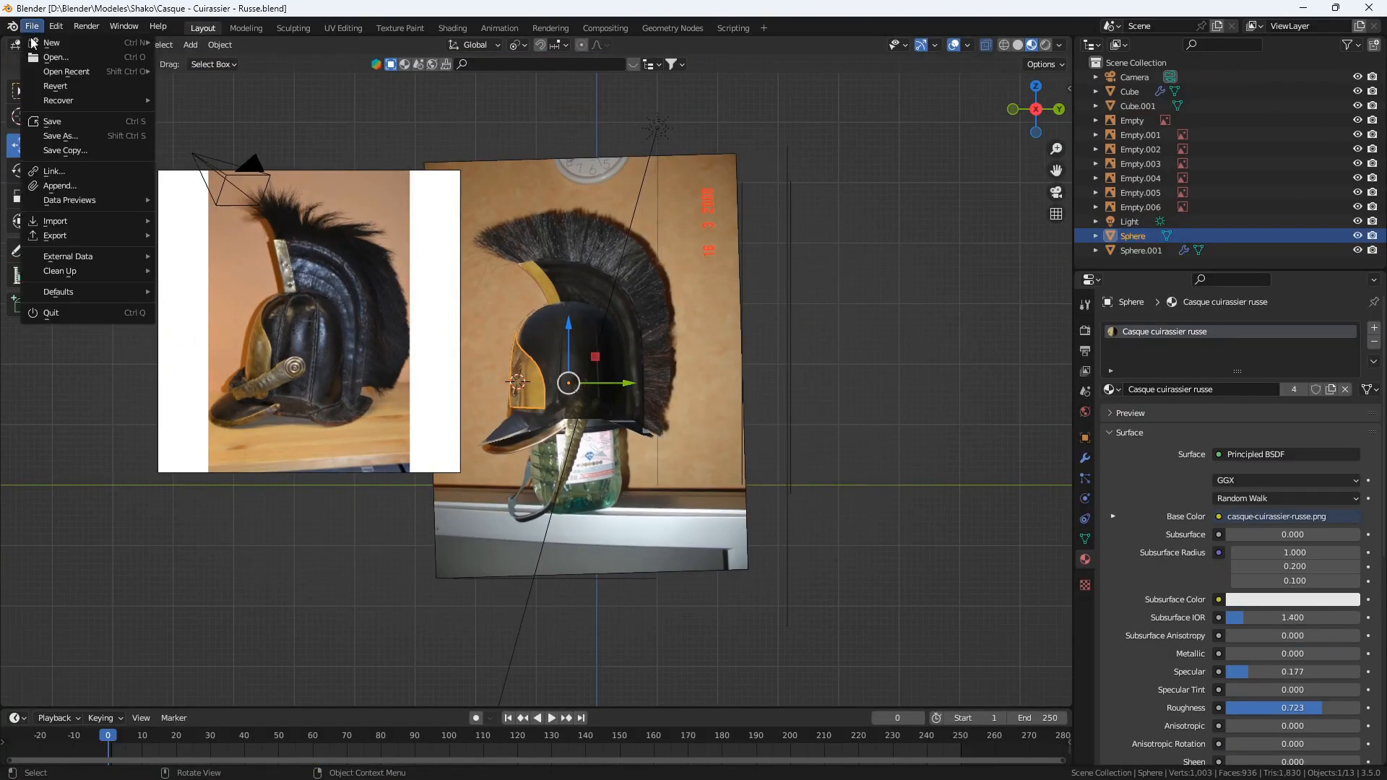
{"action": "left_click", "coordinate": [103, 187]}
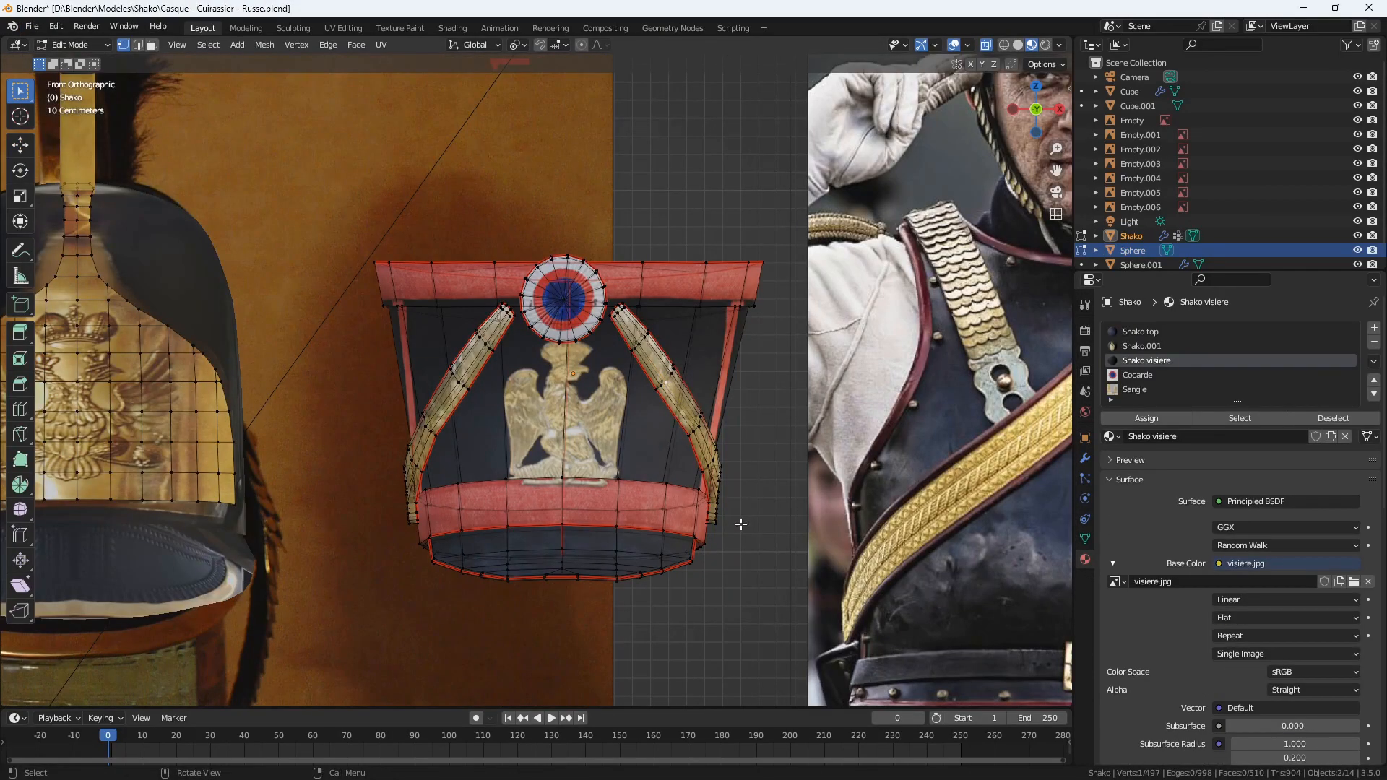
- Move one scaled chin strap away from the shako, separate it into its own object, and delete the rest of the shako
{"action": "key", "text": "ctrl+l"}
{"action": "key", "text": "g"}
{"action": "scroll", "coordinate": [679, 289], "scroll_direction": "down", "scroll_amount": 3}
{"action": "key", "text": "p"}
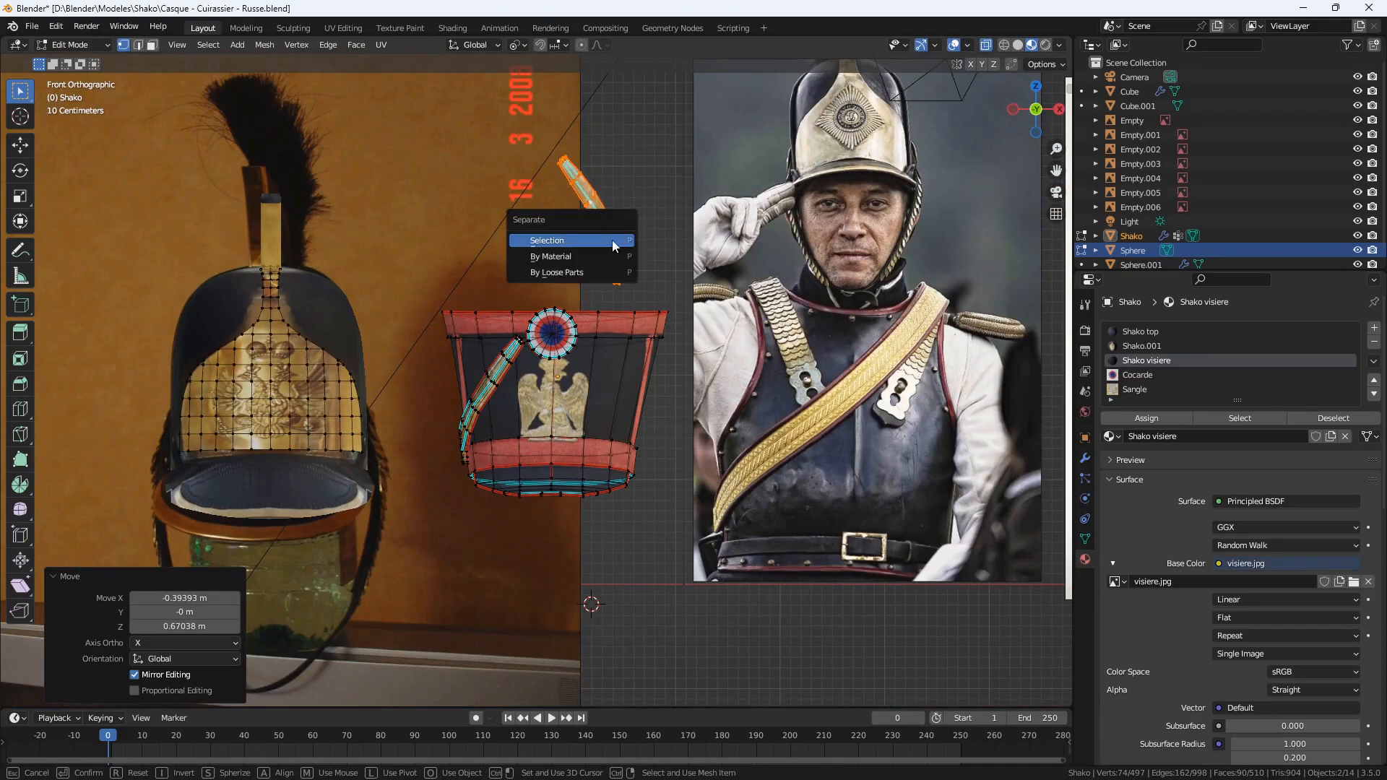
{"action": "left_click", "coordinate": [612, 240]}
{"action": "key", "text": "Tab"}
{"action": "key", "text": "Delete"}
- Rotate the separated chin strap in the right view and move it over the strap in the helmet's side photo
{"action": "left_click", "coordinate": [620, 275]}
{"action": "key", "text": "g"}
{"action": "key", "text": "KP_3"}
{"action": "key", "text": "r"}
{"action": "right_click", "coordinate": [450, 469], "text": "shift"}
{"action": "key", "text": "r"}
{"action": "key", "text": "g"}
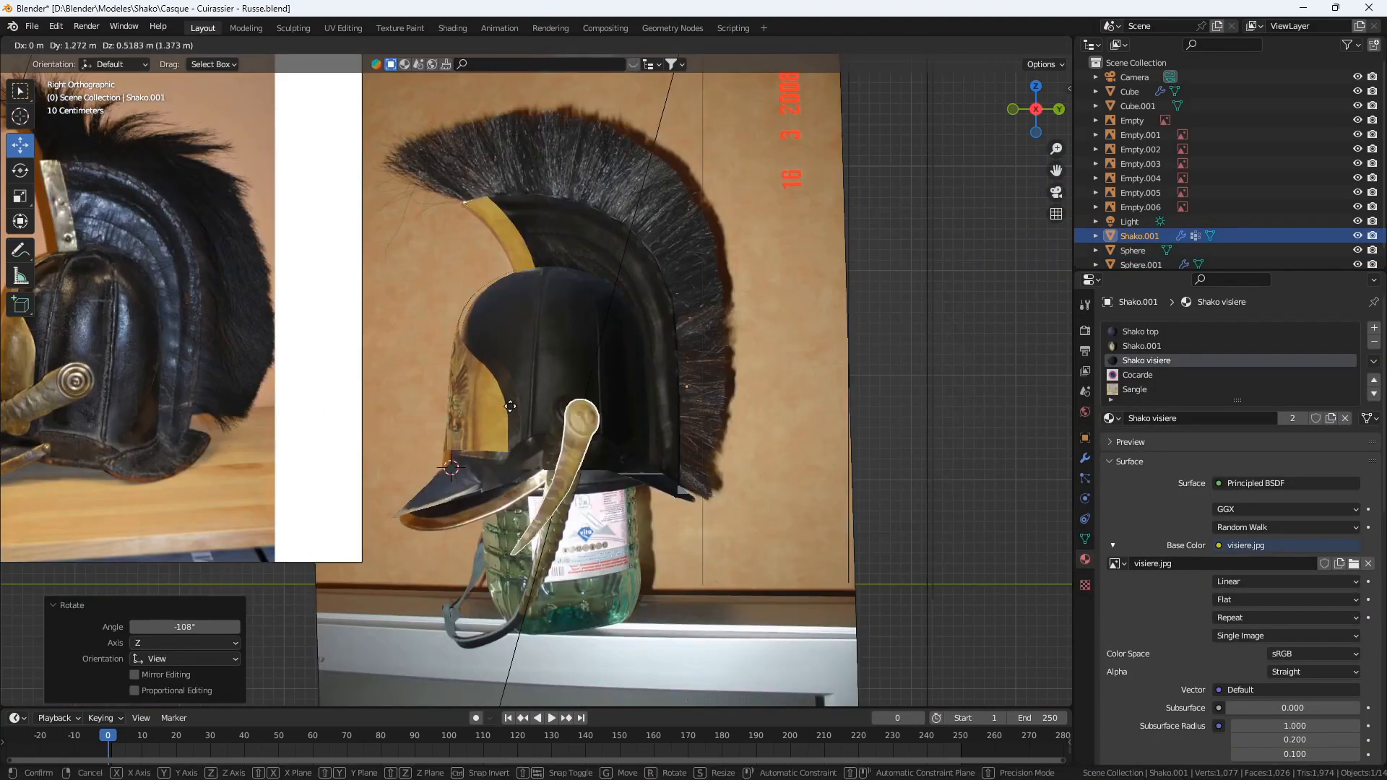
- Place the 3D cursor on the strap's rosette in the photo, then rotate, enlarge by about 1.155 and align the strap with the photo
{"action": "scroll", "coordinate": [563, 419], "scroll_direction": "up", "scroll_amount": 1}
{"action": "right_click", "coordinate": [496, 333], "text": "shift"}
{"action": "key", "text": "r"}
{"action": "key", "text": "g"}
{"action": "left_click", "coordinate": [654, 433]}
{"action": "key", "text": "s"}
{"action": "key", "text": "g"}
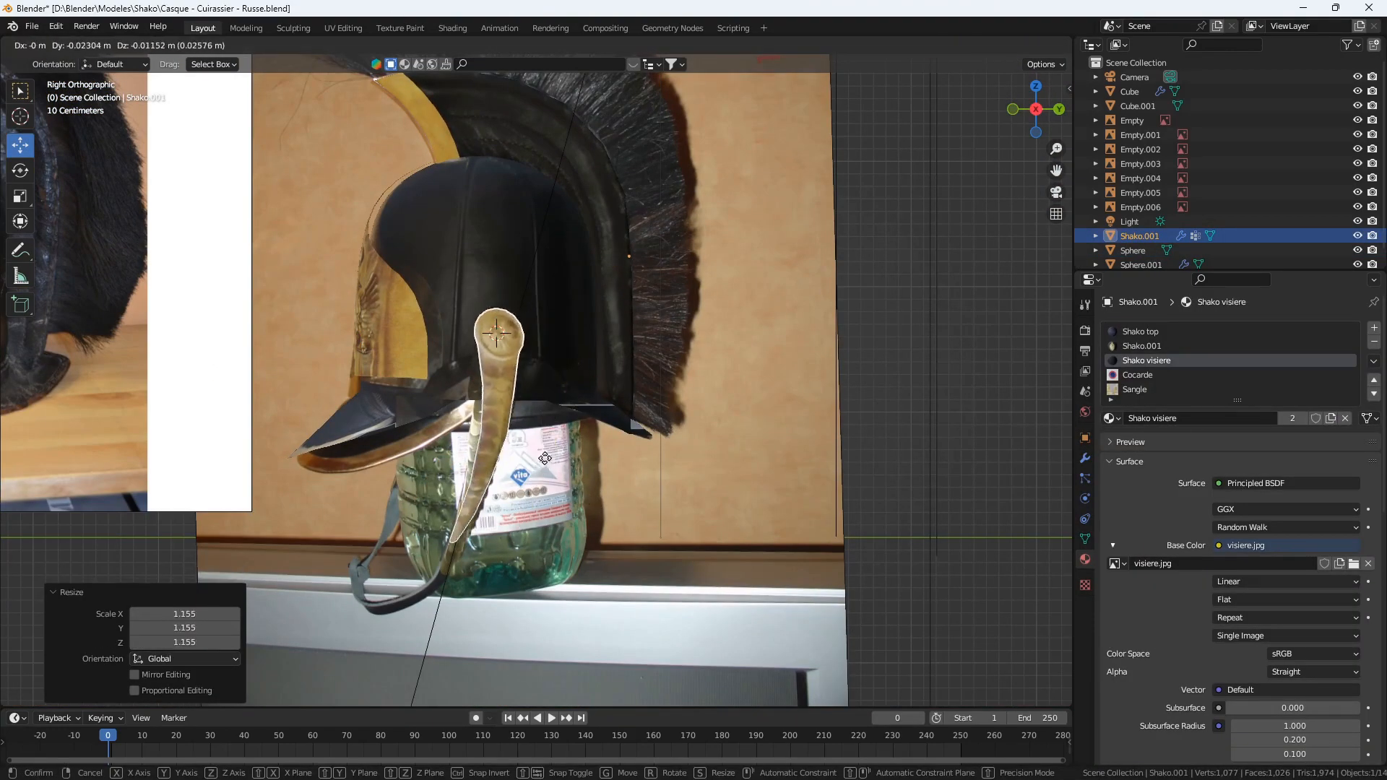
{"action": "left_click", "coordinate": [664, 441]}
- In the front view, move the chin strap along X to the helmet's side and adjust its rotation around its upper end
{"action": "key", "text": "KP_1"}
{"action": "middle_click_drag", "start_coordinate": [661, 441], "coordinate": [593, 302], "text": "shift"}
{"action": "key", "text": "g"}
{"action": "key", "text": "x"}
{"action": "left_click", "coordinate": [532, 235]}
{"action": "right_click", "coordinate": [456, 180], "text": "shift"}
{"action": "key", "text": "r"}
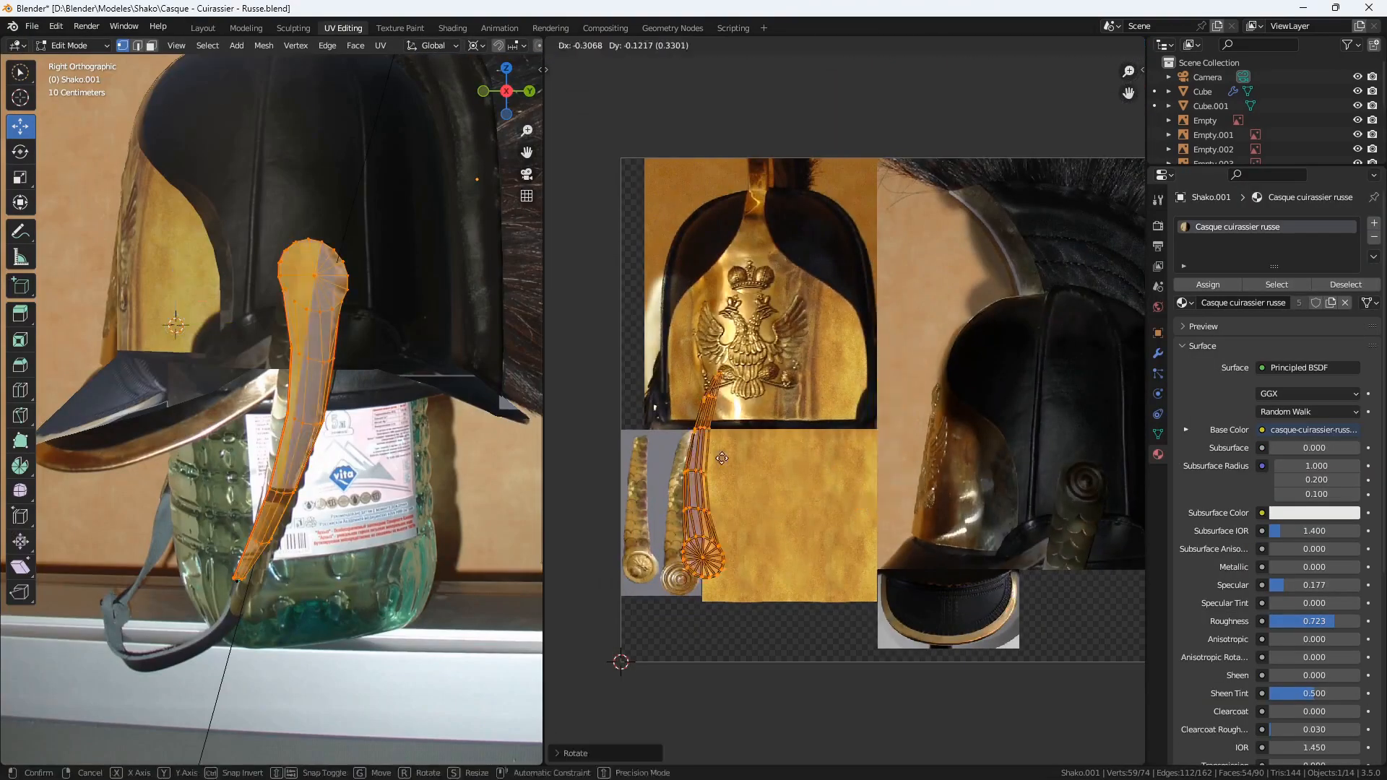
- Move the chin strap's projected UVs onto the strap at the edge of the plain gold area and rotate them to match it
{"action": "scroll", "coordinate": [925, 523], "scroll_direction": "up", "scroll_amount": 3}
{"action": "key", "text": "g"}
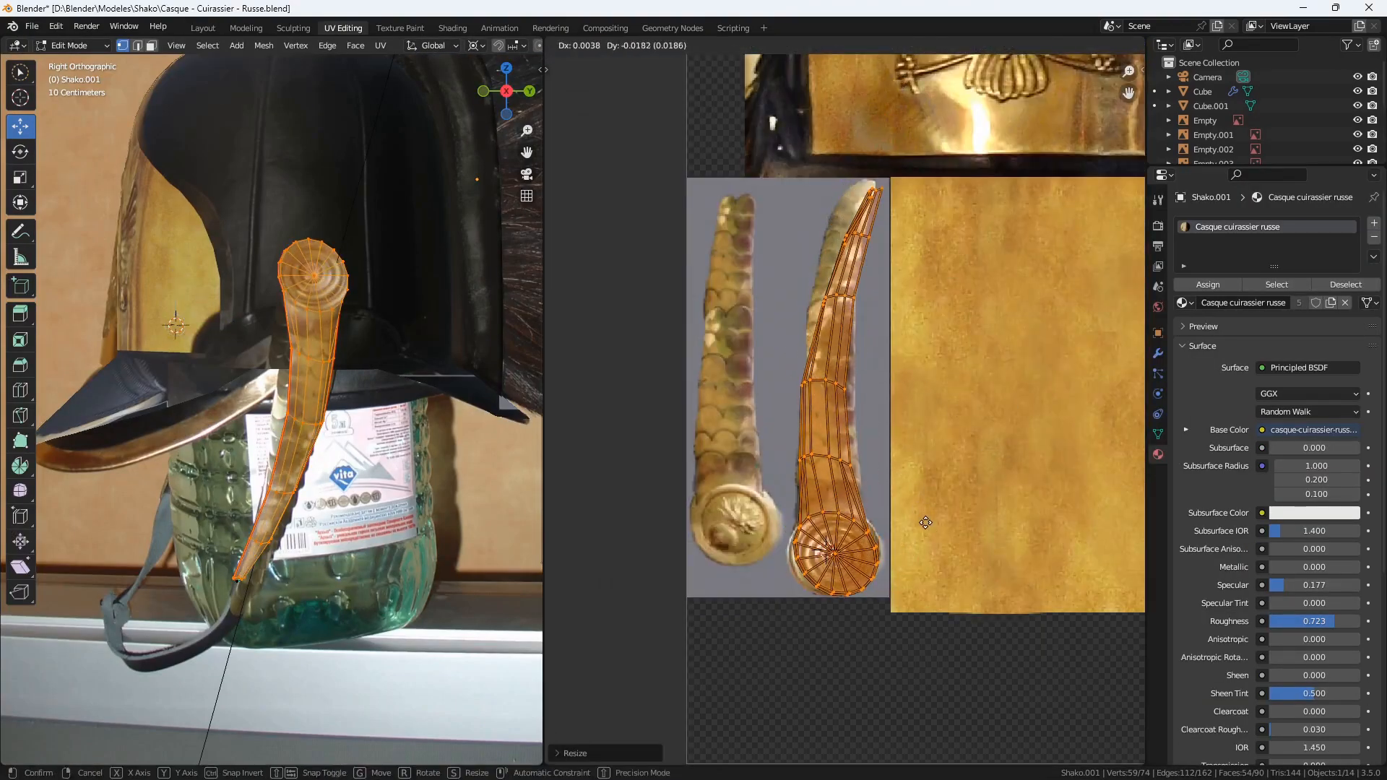
{"action": "left_click", "coordinate": [926, 522]}
{"action": "left_click", "coordinate": [820, 46]}
{"action": "left_click", "coordinate": [835, 95]}
{"action": "key", "text": "r"}
{"action": "left_click", "coordinate": [945, 319]}
- Change the UV pivot and scale the cross rows at the strap's narrow end to the width of the pictured strap
{"action": "left_click", "coordinate": [821, 46]}
{"action": "left_click", "coordinate": [877, 76]}
{"action": "key", "text": "s"}
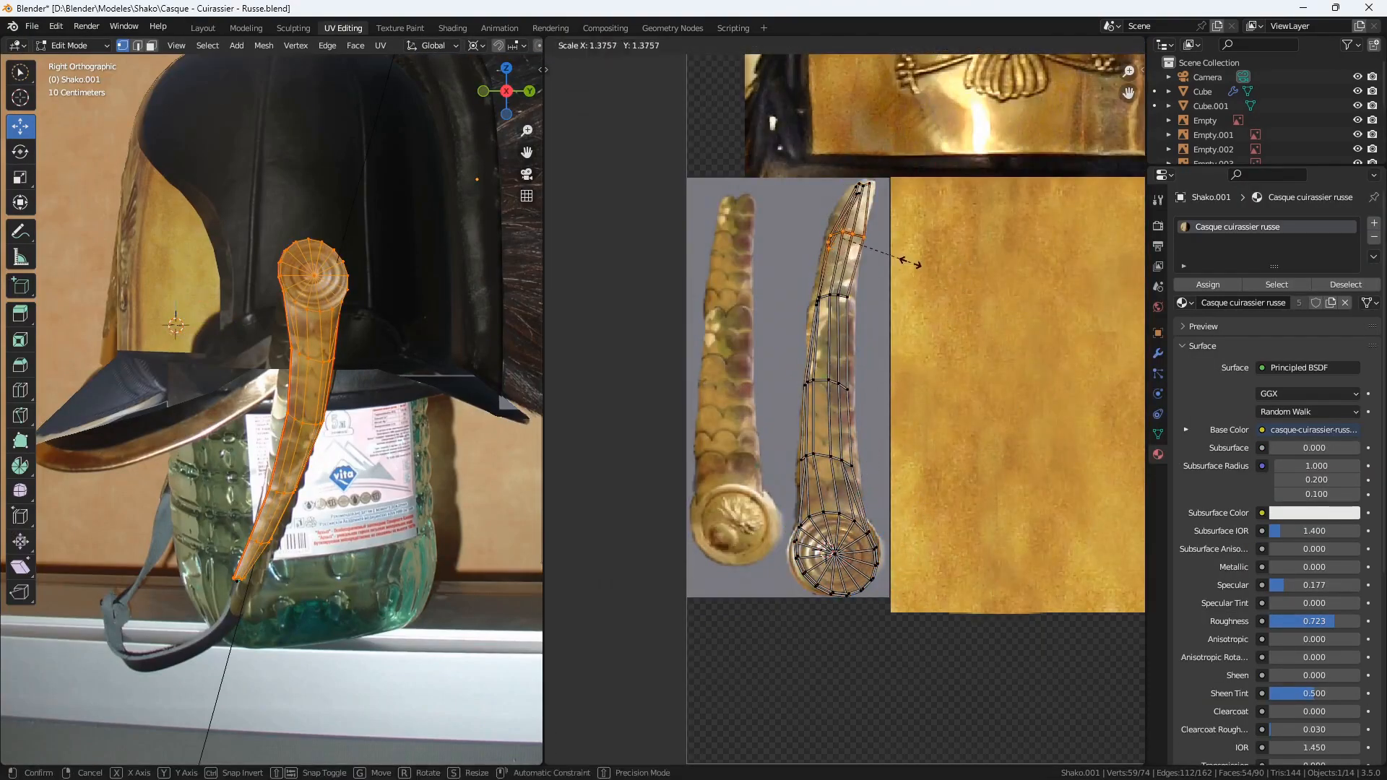
{"action": "left_click", "coordinate": [910, 263]}
{"action": "key", "text": "s"}
{"action": "left_click", "coordinate": [889, 307]}
- Move the outer UV vertices of the strap's rosette onto the edge of the round boss in the texture
{"action": "scroll", "coordinate": [843, 411], "scroll_direction": "up", "scroll_amount": 2}
{"action": "scroll", "coordinate": [809, 622], "scroll_direction": "up", "scroll_amount": 2}
{"action": "middle_click_drag", "start_coordinate": [809, 622], "coordinate": [723, 327]}
{"action": "scroll", "coordinate": [303, 299], "scroll_direction": "up", "scroll_amount": 7}
{"action": "key", "text": "g"}
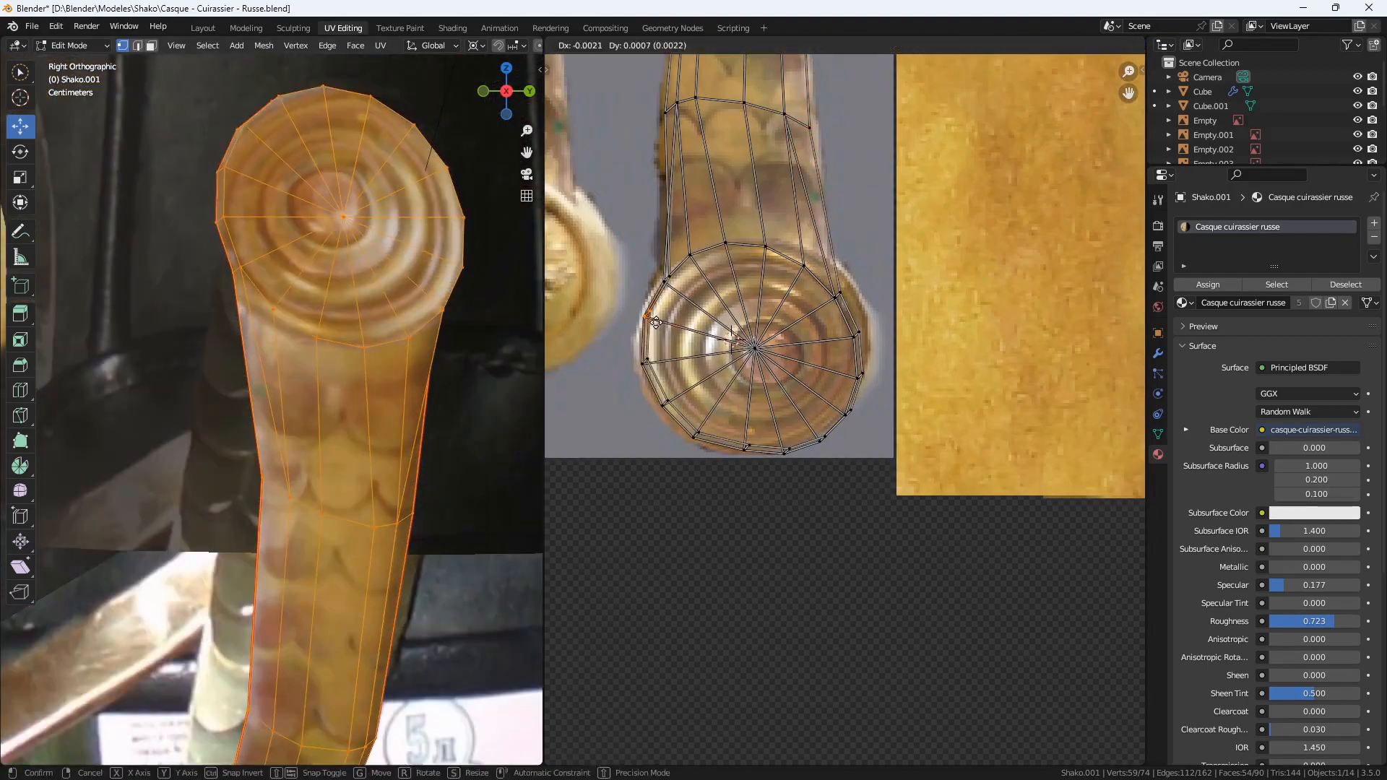
{"action": "left_click", "coordinate": [656, 323]}
{"action": "left_click", "coordinate": [795, 461]}
{"action": "left_click_drag", "start_coordinate": [858, 318], "coordinate": [858, 318]}
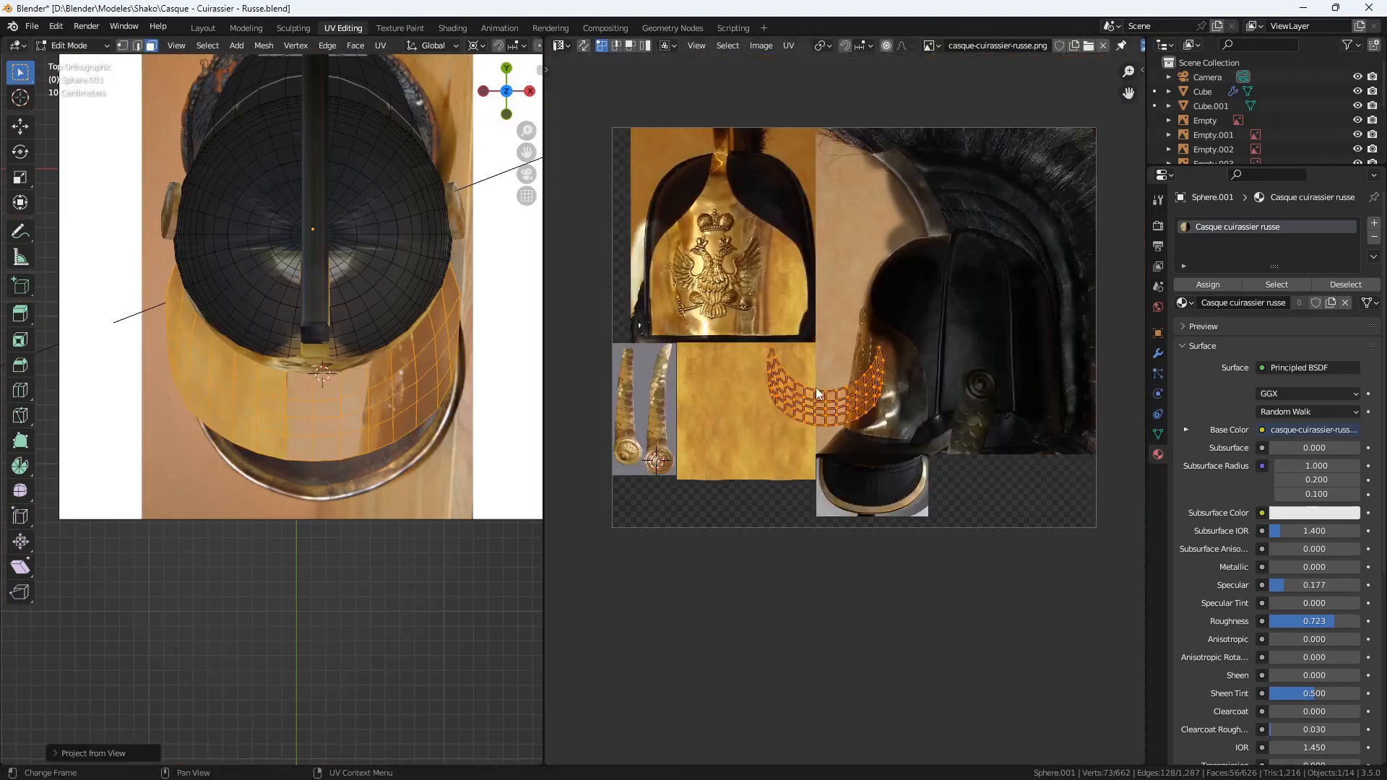
- Scale the front visor's projected UVs along Y, fit their rows to the visor photo and its light rim, and move them into place
{"action": "key", "text": "s"}
{"action": "key", "text": "y"}
{"action": "left_click", "coordinate": [947, 429]}
{"action": "key", "text": "s"}
{"action": "key", "text": "y"}
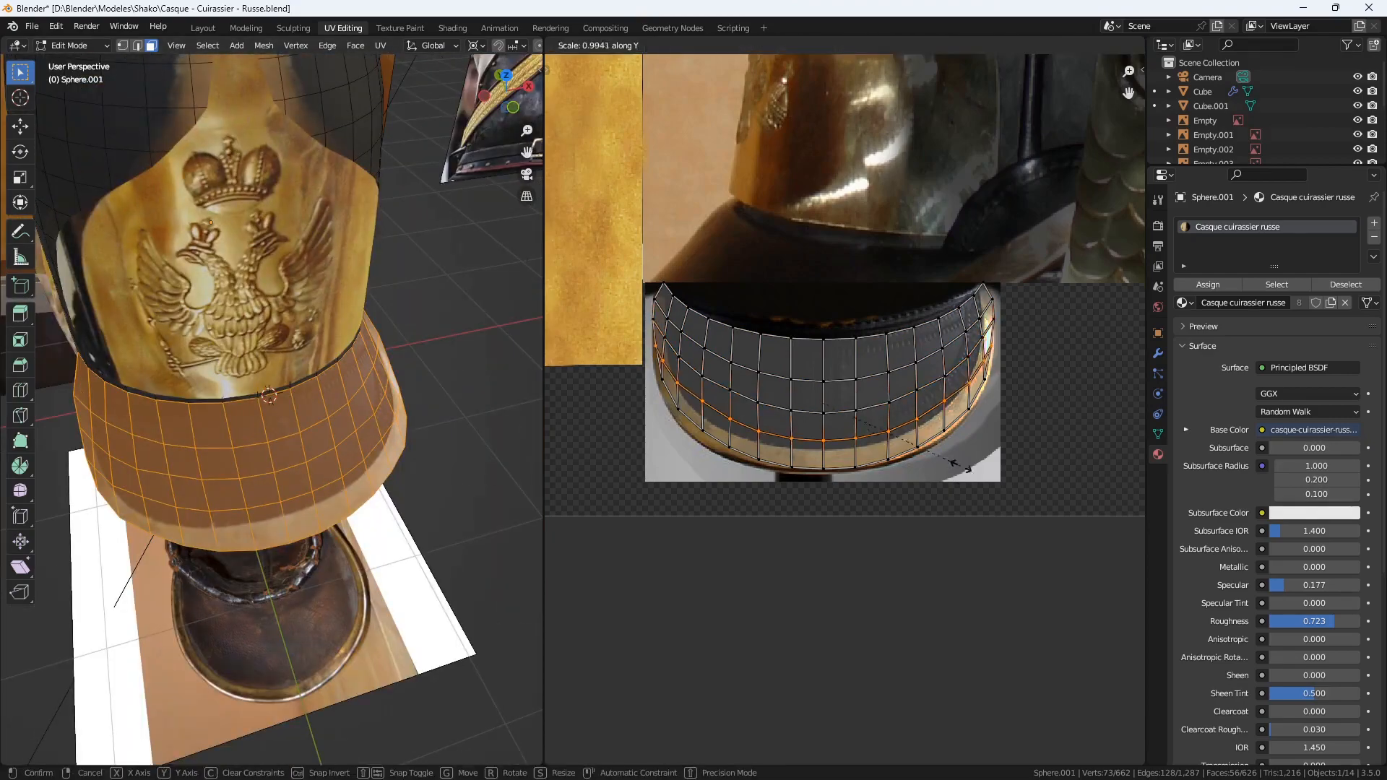
{"action": "left_click", "coordinate": [961, 465]}
{"action": "scroll", "coordinate": [644, 347], "scroll_direction": "up", "scroll_amount": 1}
{"action": "key", "text": "g"}
{"action": "left_click", "coordinate": [636, 362]}
- Project the rear neck guard's UVs from the top view, scale them along Y, and move them onto the visor photo
{"action": "key", "text": "KP_7"}
{"action": "key", "text": "u"}
{"action": "scroll", "coordinate": [836, 226], "scroll_direction": "down", "scroll_amount": 4}
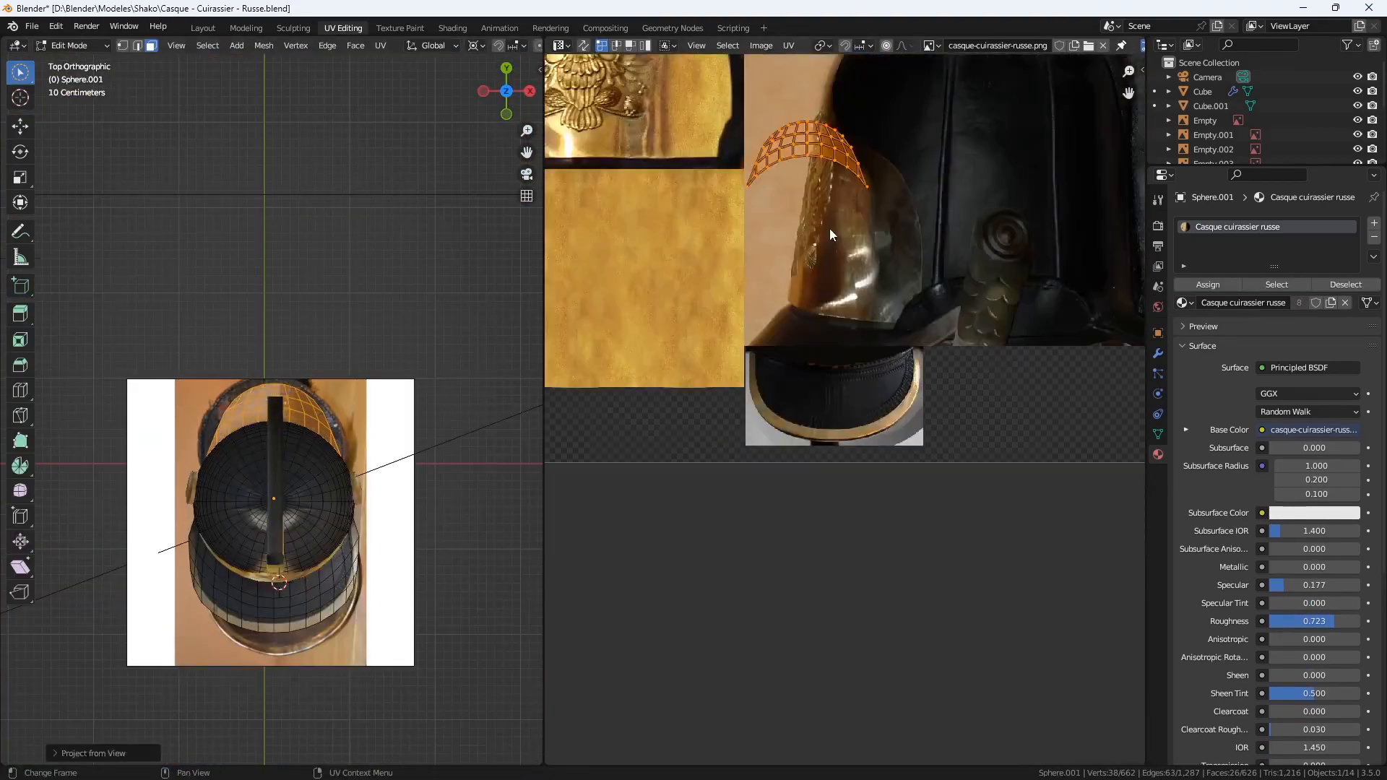
{"action": "scroll", "coordinate": [836, 347], "scroll_direction": "up", "scroll_amount": 4}
{"action": "key", "text": "s"}
{"action": "key", "text": "y"}
{"action": "scroll", "coordinate": [697, 415], "scroll_direction": "up", "scroll_amount": 1}
{"action": "left_click", "coordinate": [914, 413]}
{"action": "key", "text": "g"}
- Examine the textured helmet in the Layout workspace from the side, front and above
{"action": "middle_click_drag", "start_coordinate": [246, 463], "coordinate": [279, 531]}
{"action": "left_click", "coordinate": [203, 28]}
{"action": "middle_click_drag", "start_coordinate": [462, 326], "coordinate": [403, 334]}
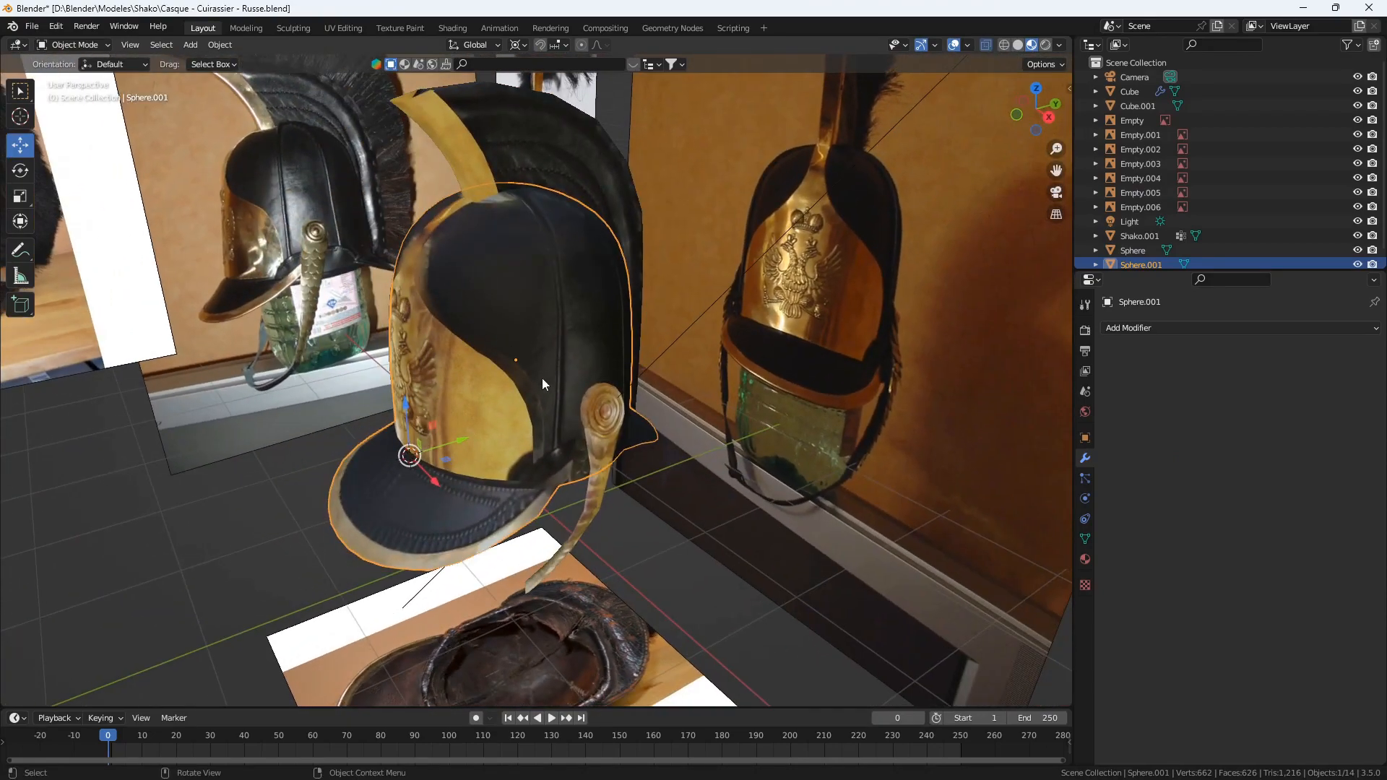
{"action": "middle_click_drag", "start_coordinate": [601, 536], "coordinate": [560, 478]}
{"action": "scroll", "coordinate": [560, 478], "scroll_direction": "up", "scroll_amount": 3}
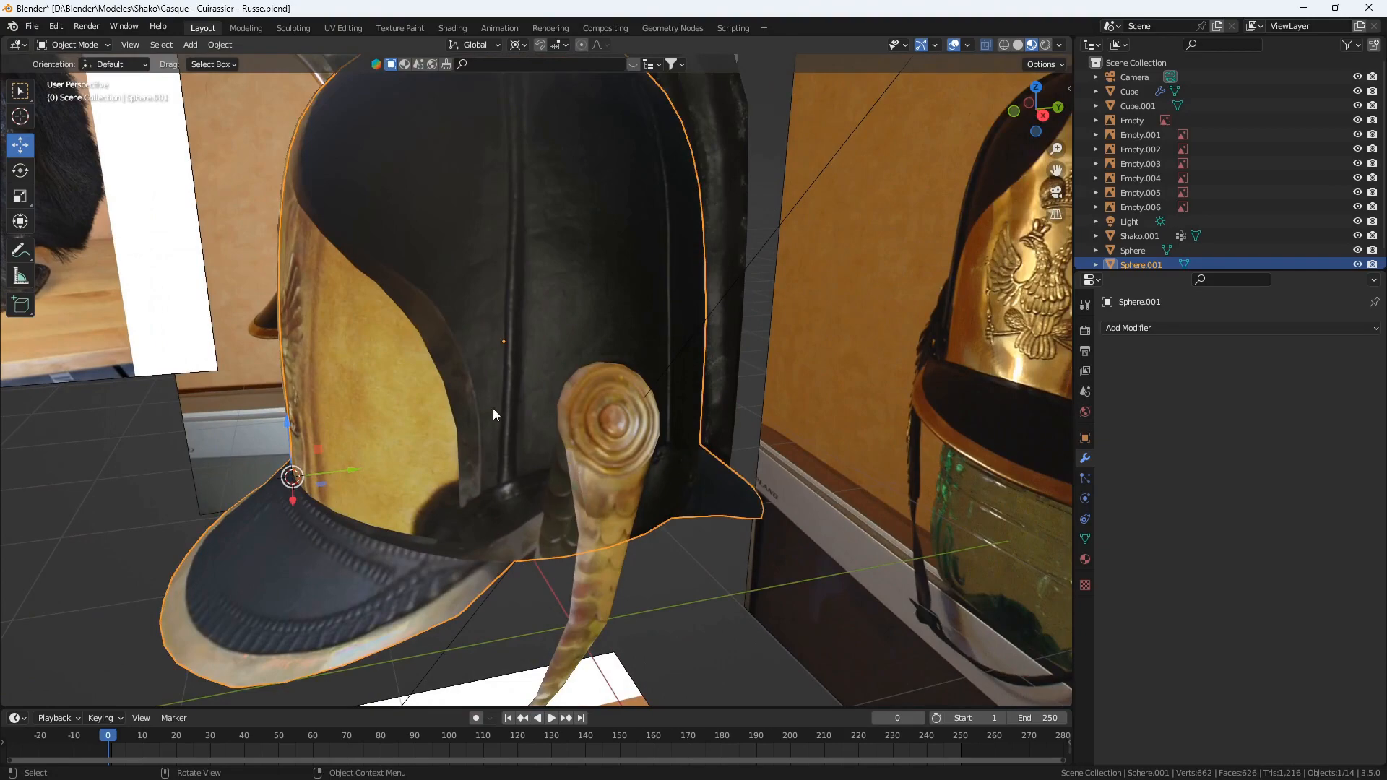
{"action": "middle_click_drag", "start_coordinate": [493, 414], "coordinate": [599, 437]}
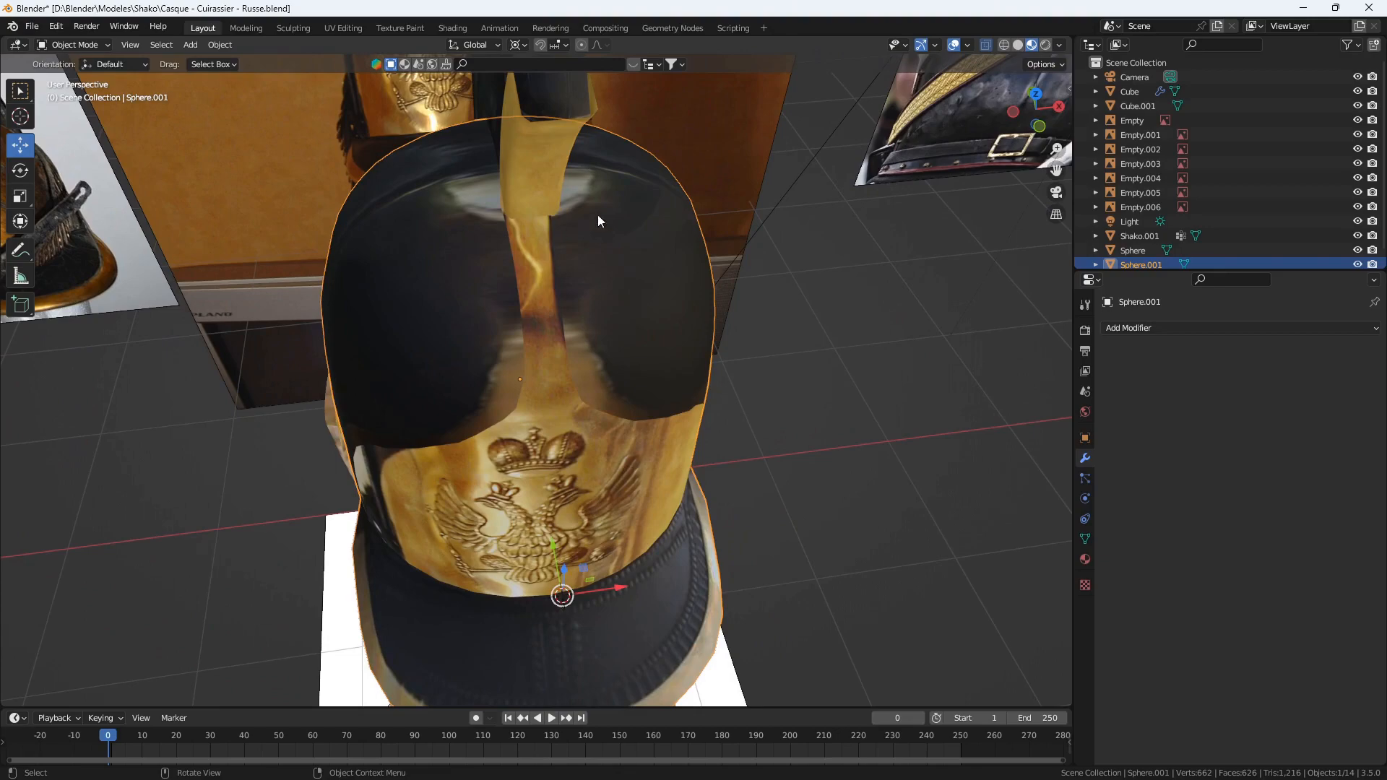
{"action": "middle_click_drag", "start_coordinate": [555, 312], "coordinate": [529, 353]}
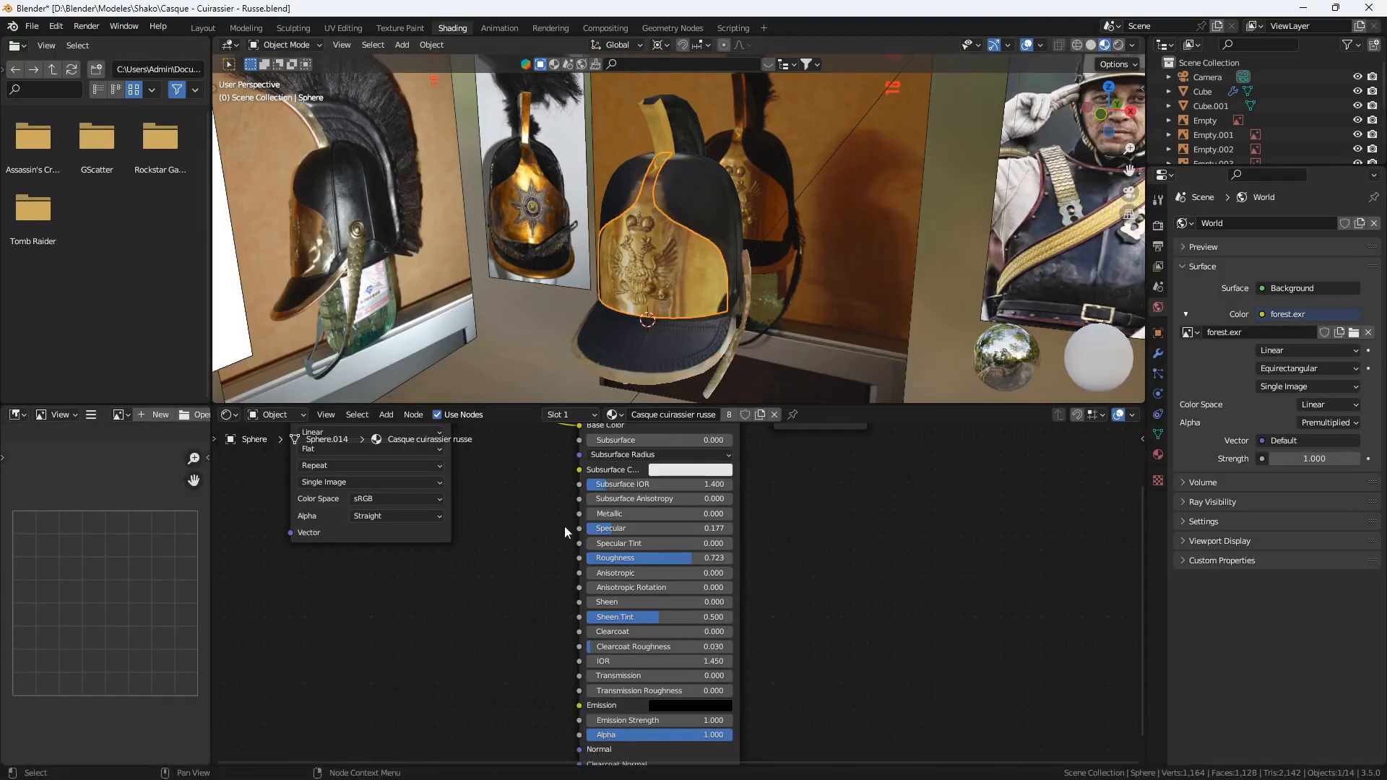
- Reopen casque-cuirassier-russe.png in the Image Texture node of the Casque cuirassier russe material
{"action": "middle_click_drag", "start_coordinate": [596, 524], "coordinate": [670, 600]}
{"action": "scroll", "coordinate": [668, 562], "scroll_direction": "up", "scroll_amount": 2}
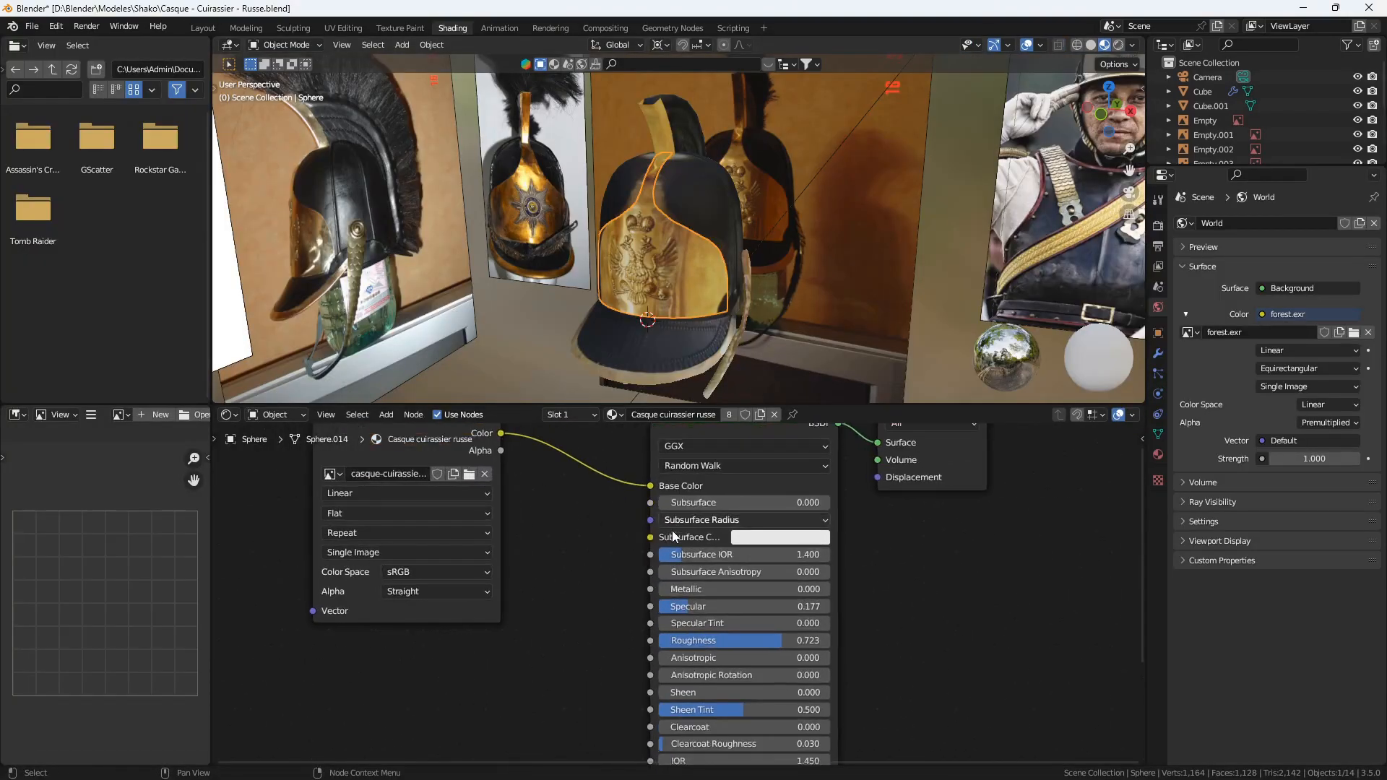
{"action": "middle_click_drag", "start_coordinate": [604, 556], "coordinate": [651, 614]}
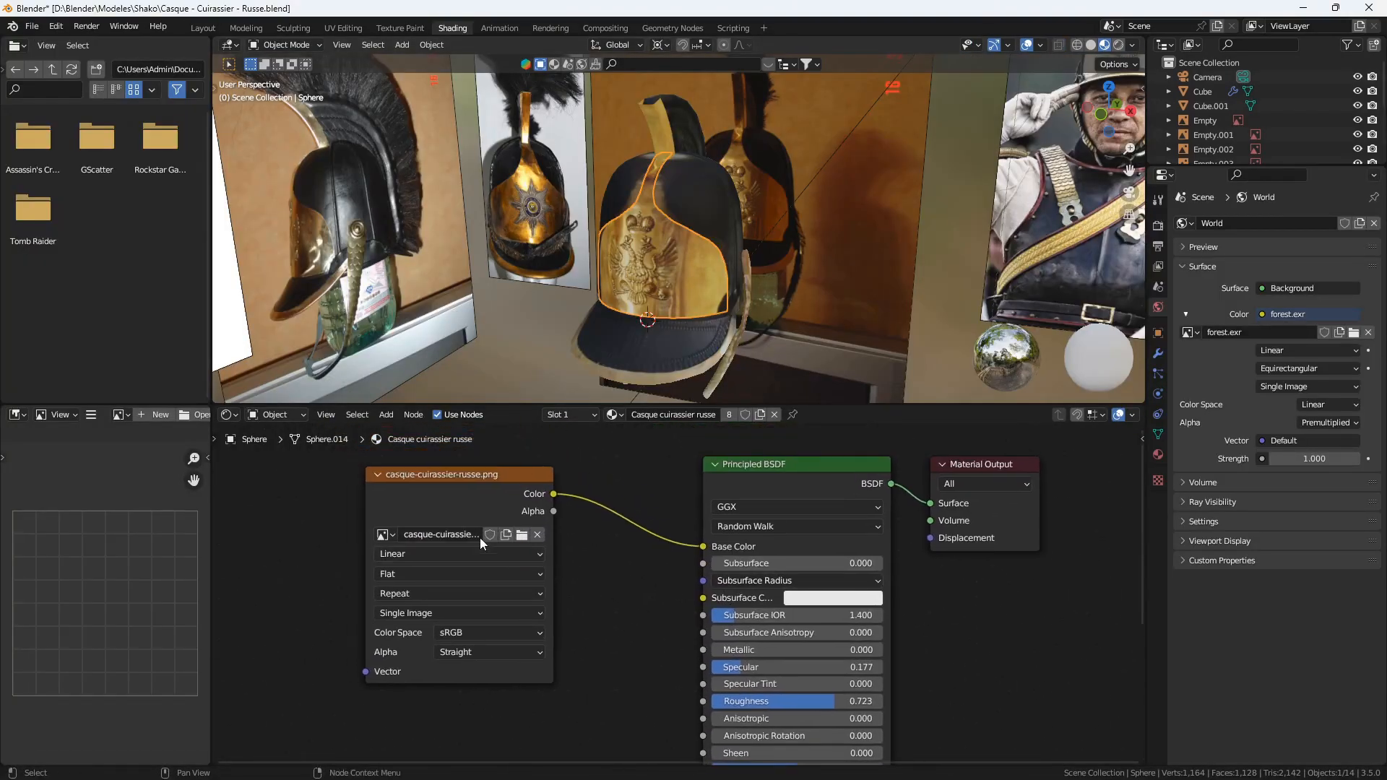
{"action": "left_click", "coordinate": [522, 535]}
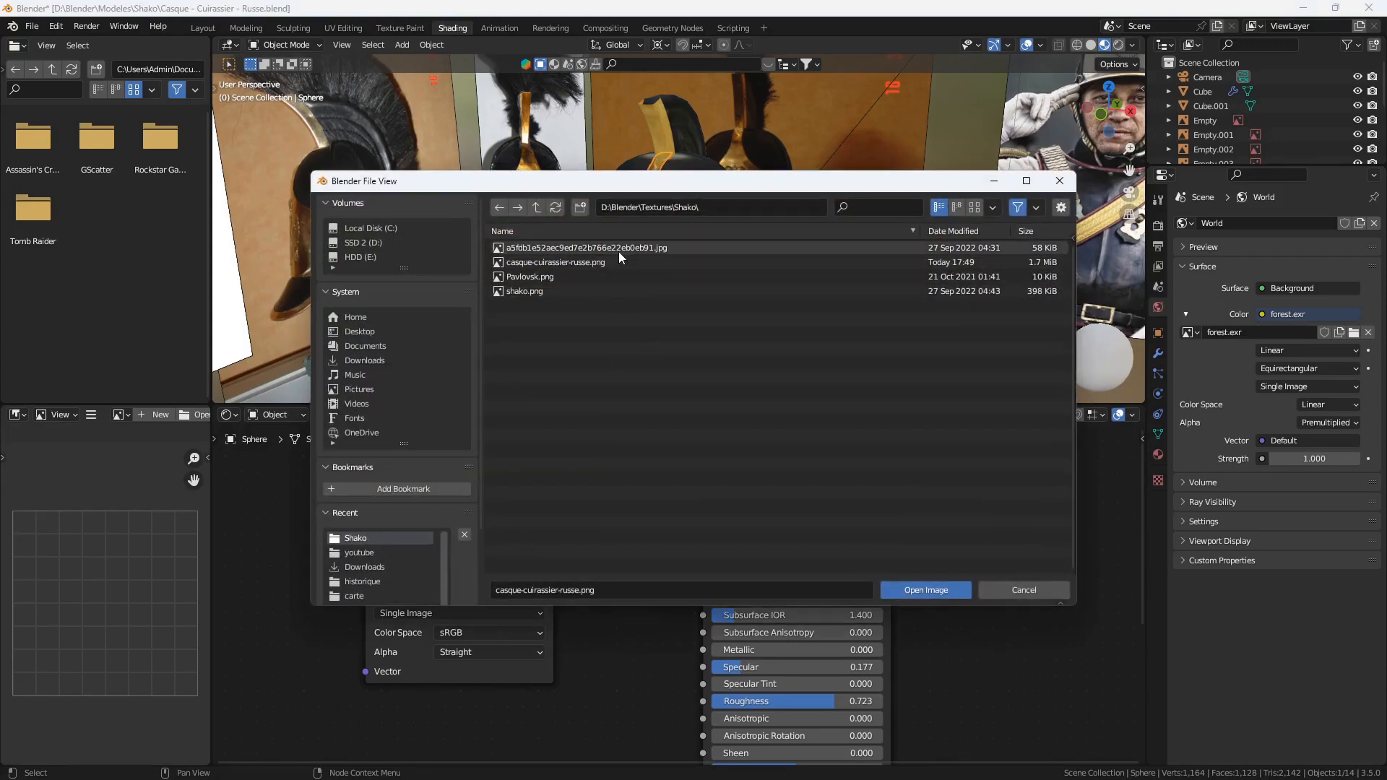
{"action": "left_click", "coordinate": [934, 590]}
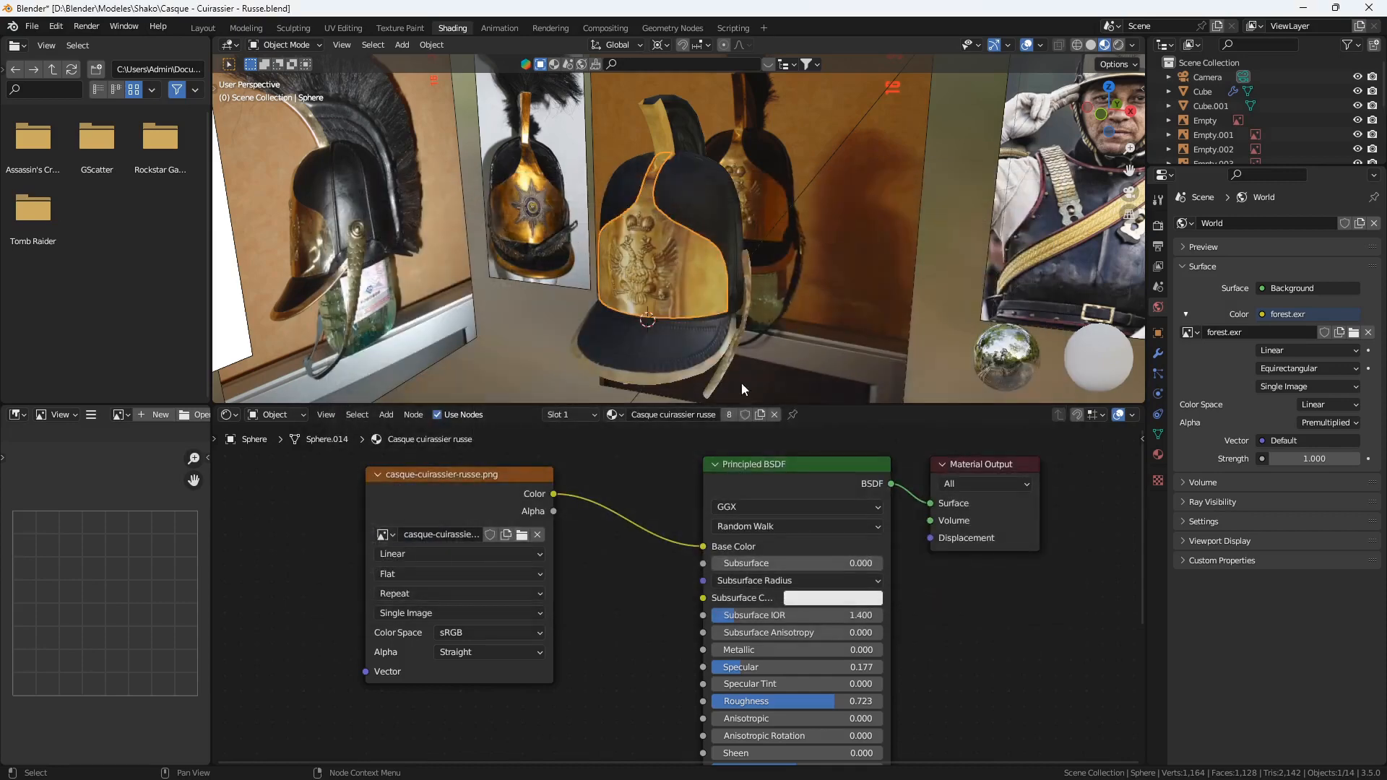
- Duplicate the crest's selected outer edge faces in place and separate the copy into its own object
{"action": "mouse_move", "coordinate": [677, 275]}
{"action": "middle_mouse_down"}
{"action": "mouse_move", "coordinate": [722, 262]}
{"action": "mouse_move", "coordinate": [617, 260]}
{"action": "mouse_move", "coordinate": [552, 328]}
{"action": "mouse_move", "coordinate": [680, 271]}
{"action": "middle_mouse_up"}
{"action": "middle_click_drag", "start_coordinate": [645, 226], "coordinate": [786, 233]}
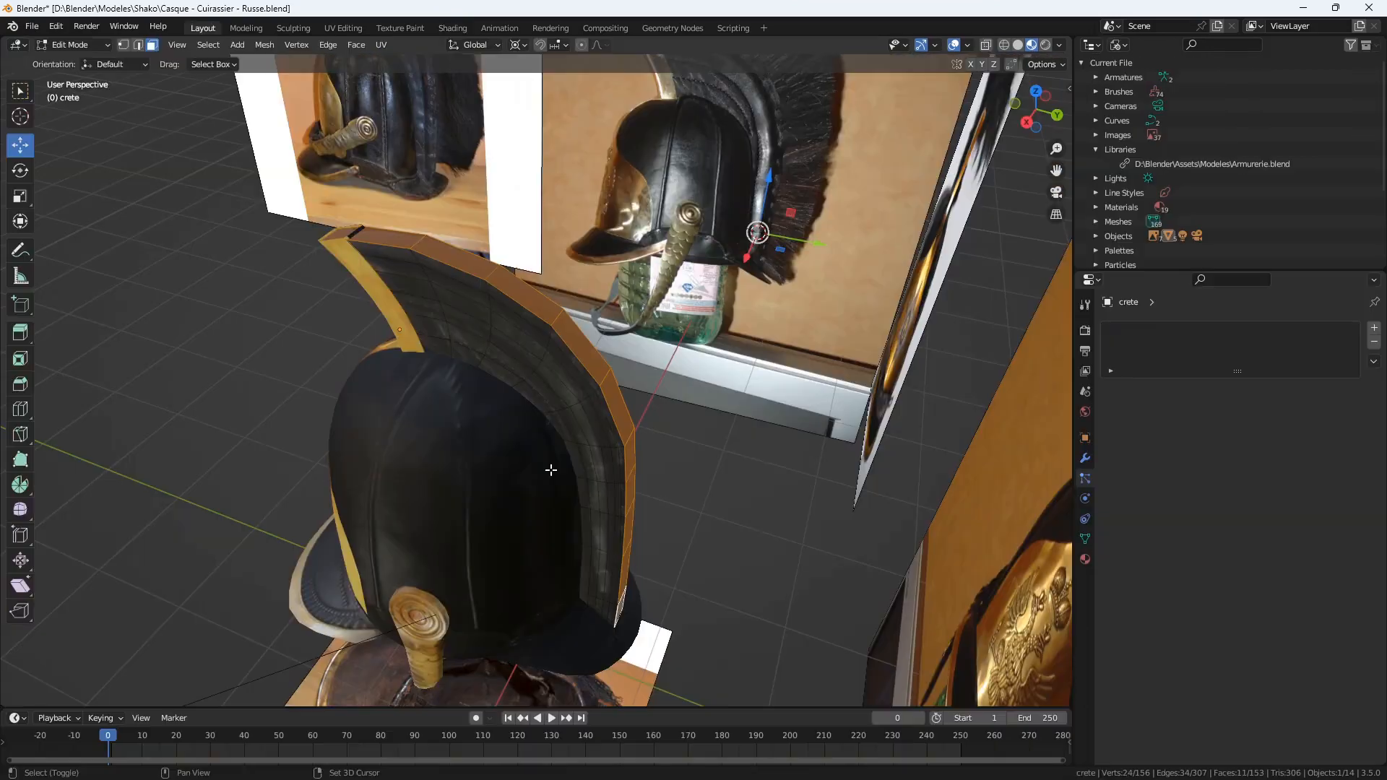
{"action": "key", "text": "shift+d"}
{"action": "key", "text": "Escape"}
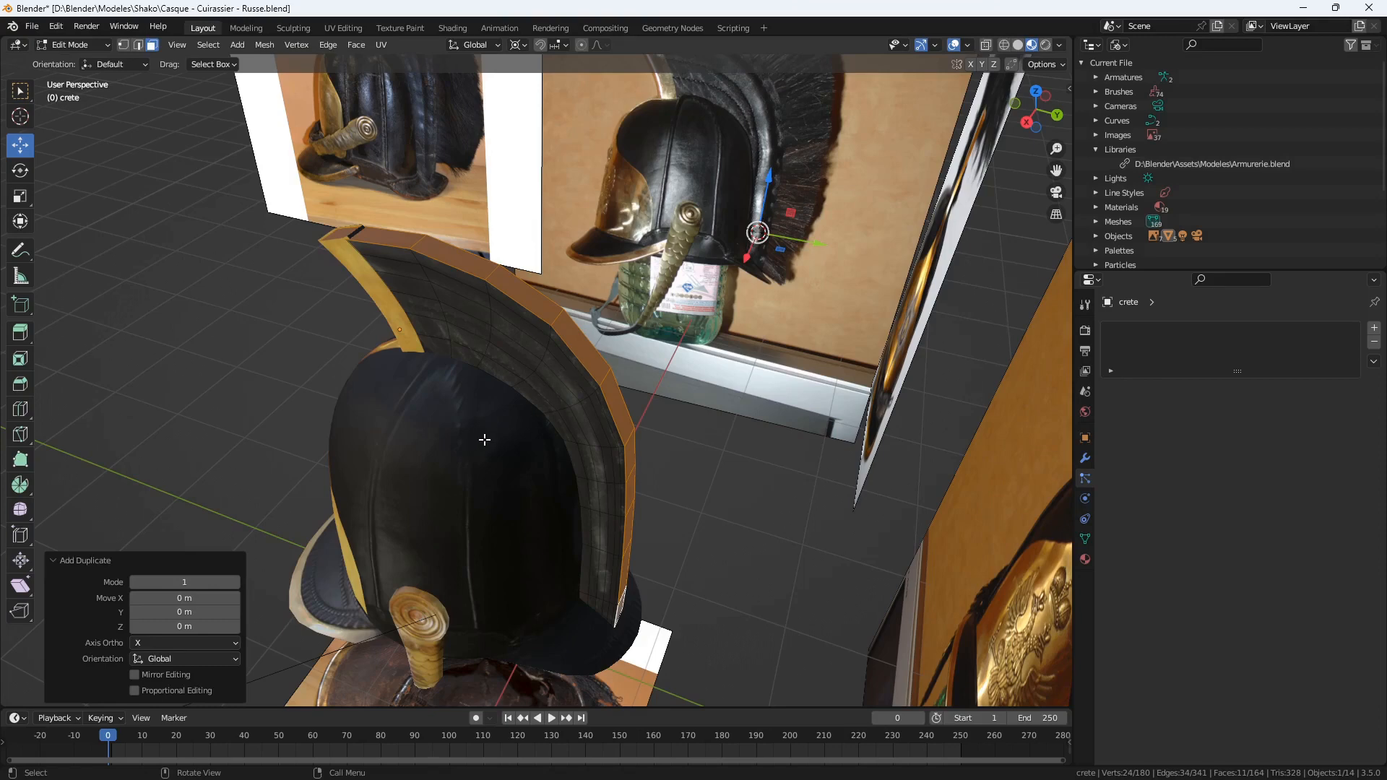
{"action": "key", "text": "p"}
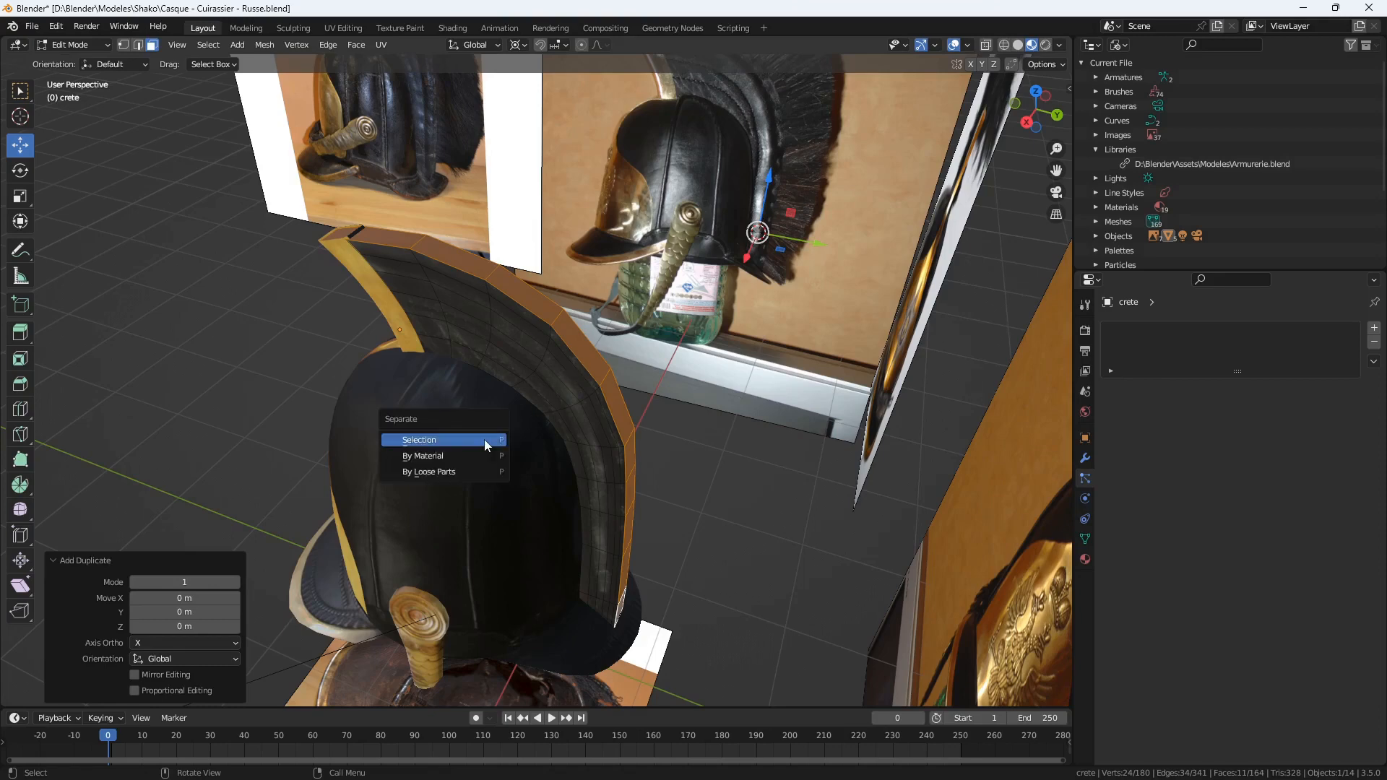
{"action": "left_click", "coordinate": [484, 439]}
{"action": "key", "text": "Tab"}
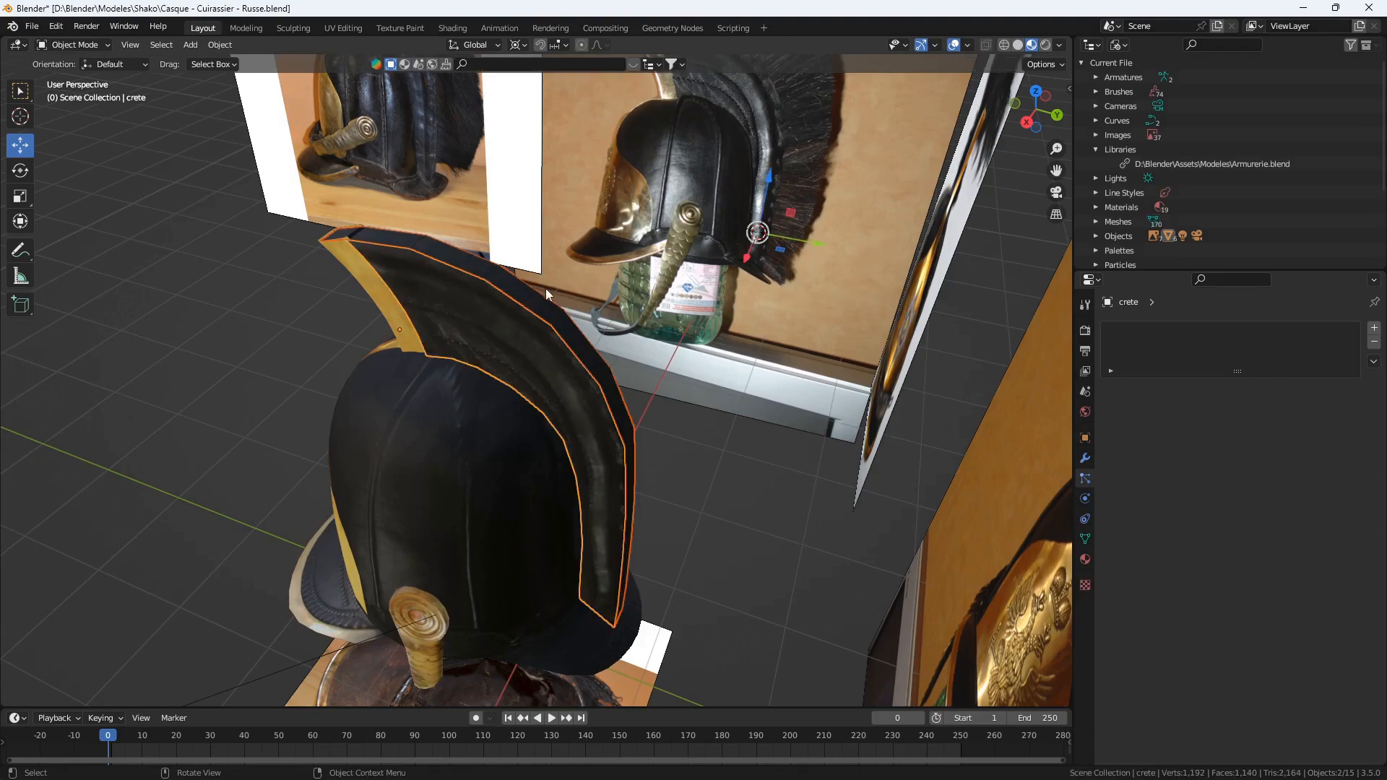
- Select the separated edge strip and add a particle system of type Hair to it
{"action": "left_click", "coordinate": [529, 383]}
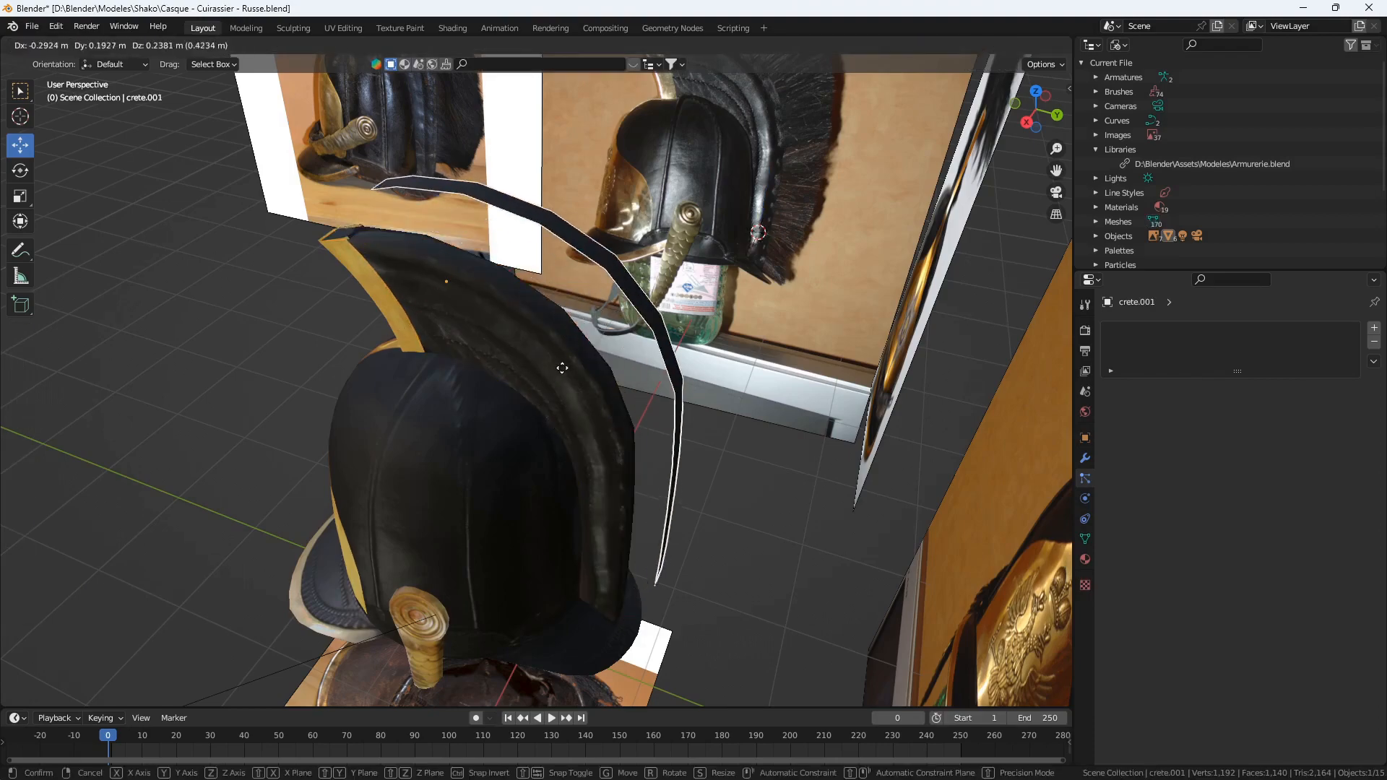
{"action": "key", "text": "KP_3"}
{"action": "middle_click_drag", "start_coordinate": [539, 380], "coordinate": [501, 430]}
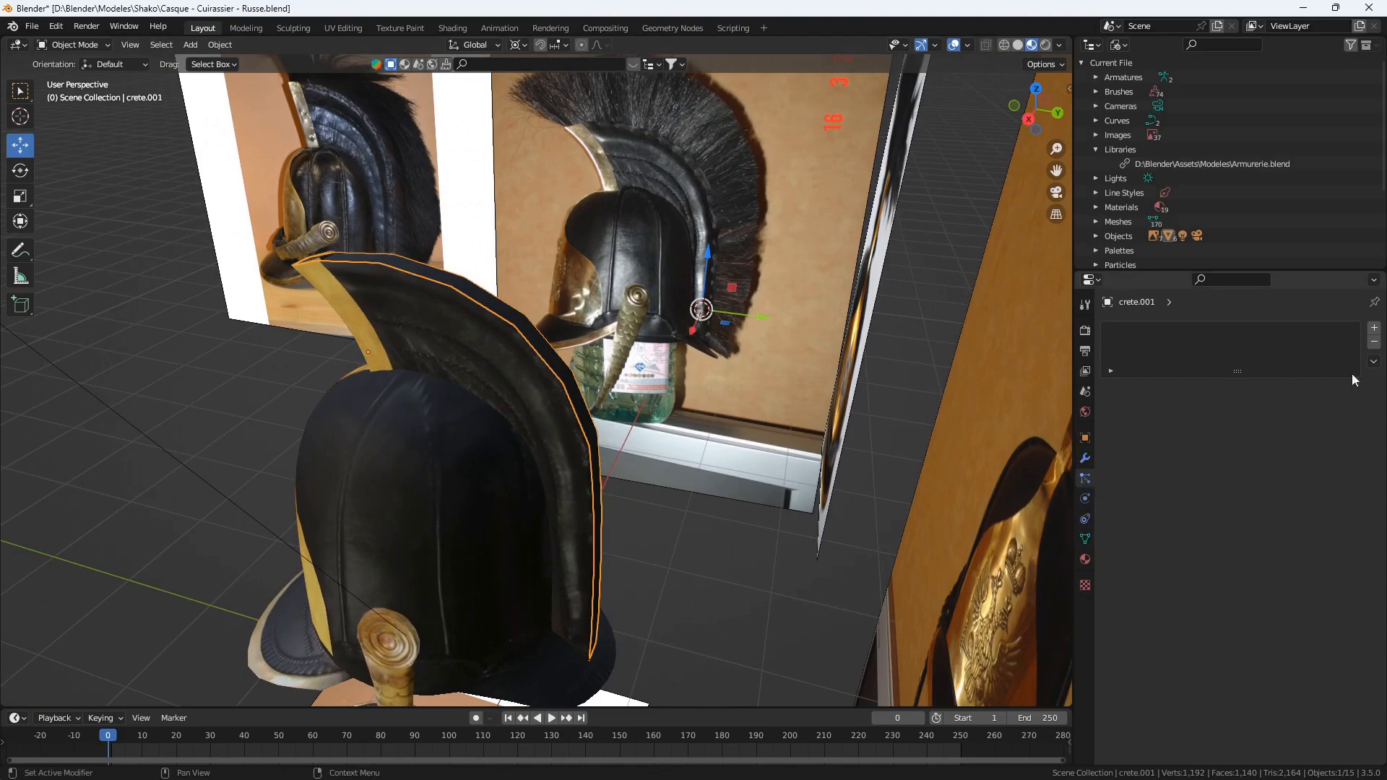
{"action": "left_click", "coordinate": [1375, 330]}
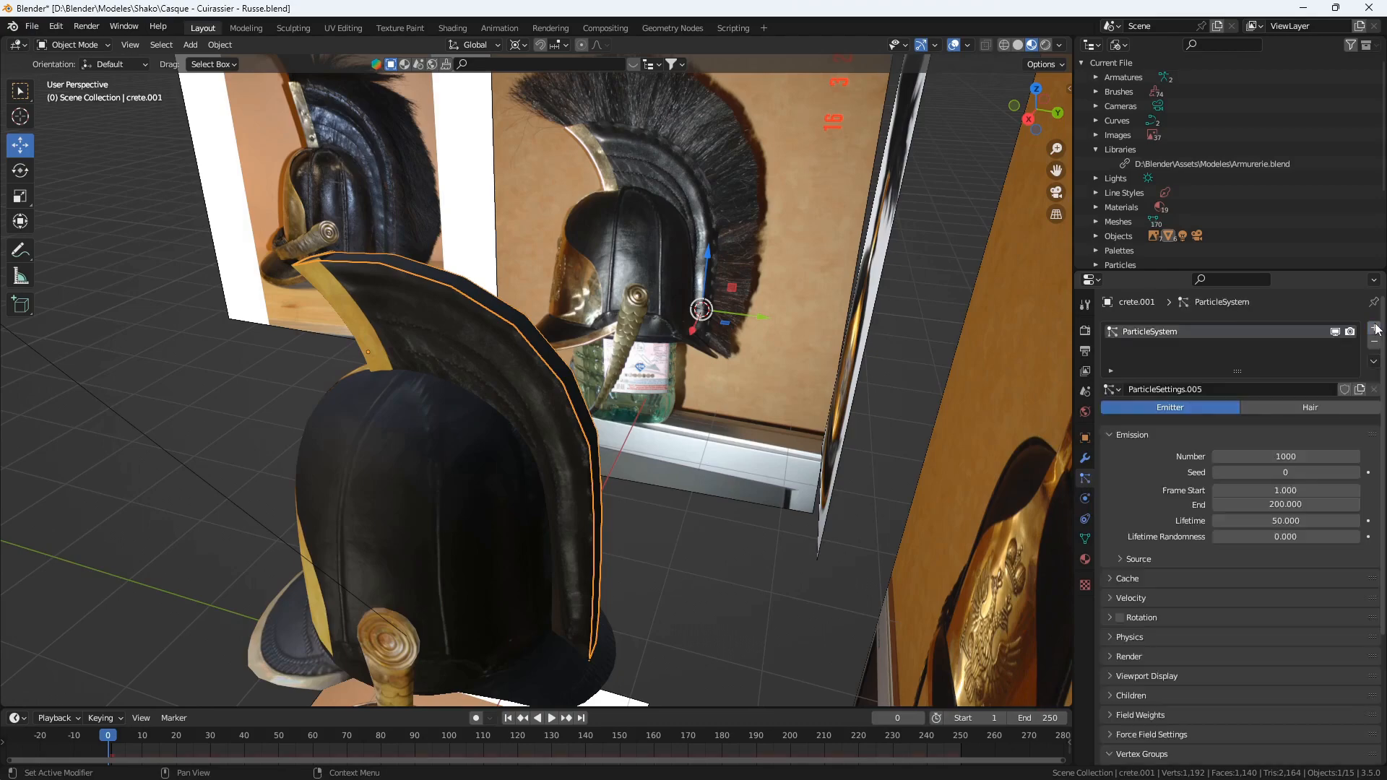
{"action": "left_click", "coordinate": [1312, 407]}
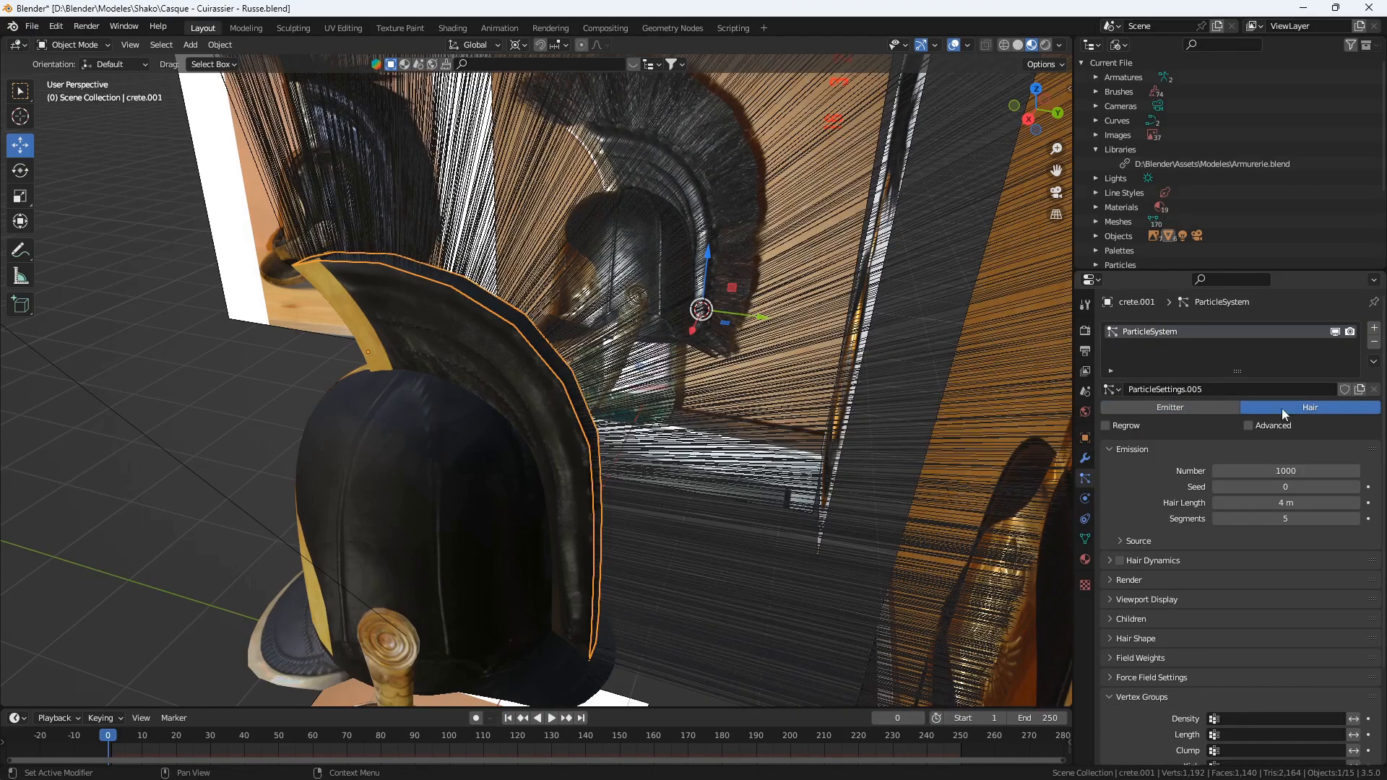
- Set the hair length to 0.85 m, matching the mane in the side photo
{"action": "scroll", "coordinate": [662, 407], "scroll_direction": "down", "scroll_amount": 5}
{"action": "key", "text": "KP_1"}
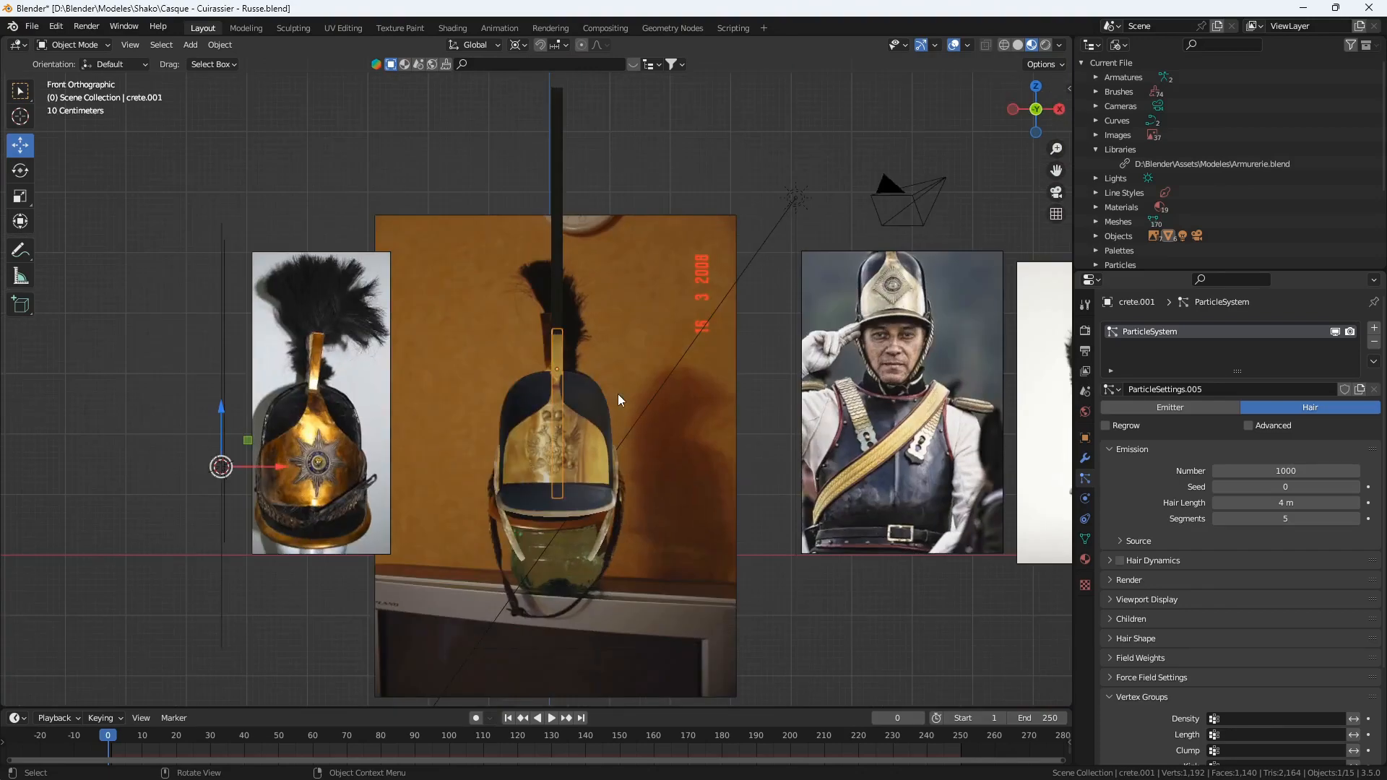
{"action": "key", "text": "KP_3"}
{"action": "scroll", "coordinate": [618, 393], "scroll_direction": "up", "scroll_amount": 2}
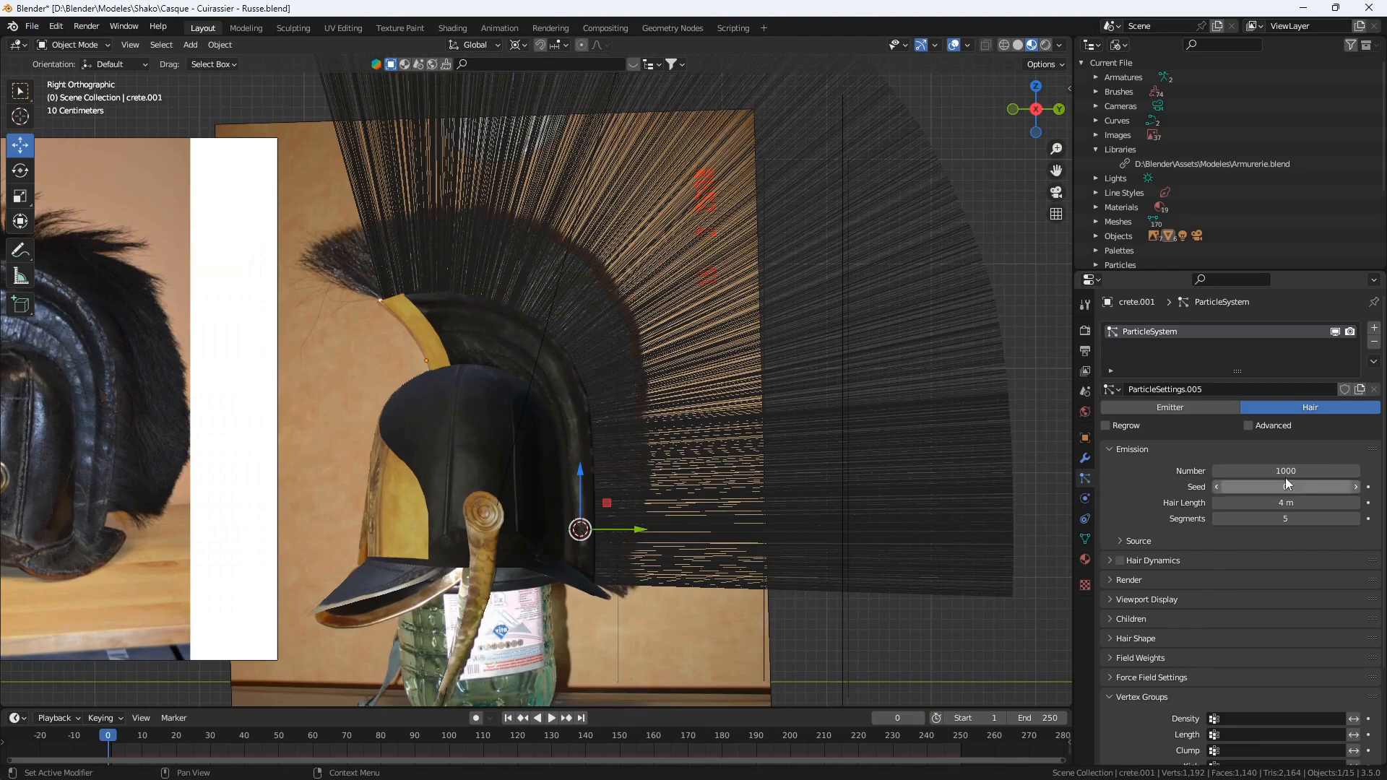
{"action": "mouse_move", "coordinate": [1287, 502]}
{"action": "left_mouse_down"}
{"action": "mouse_move", "coordinate": [1212, 502]}
{"action": "mouse_move", "coordinate": [1281, 502]}
{"action": "left_mouse_up"}
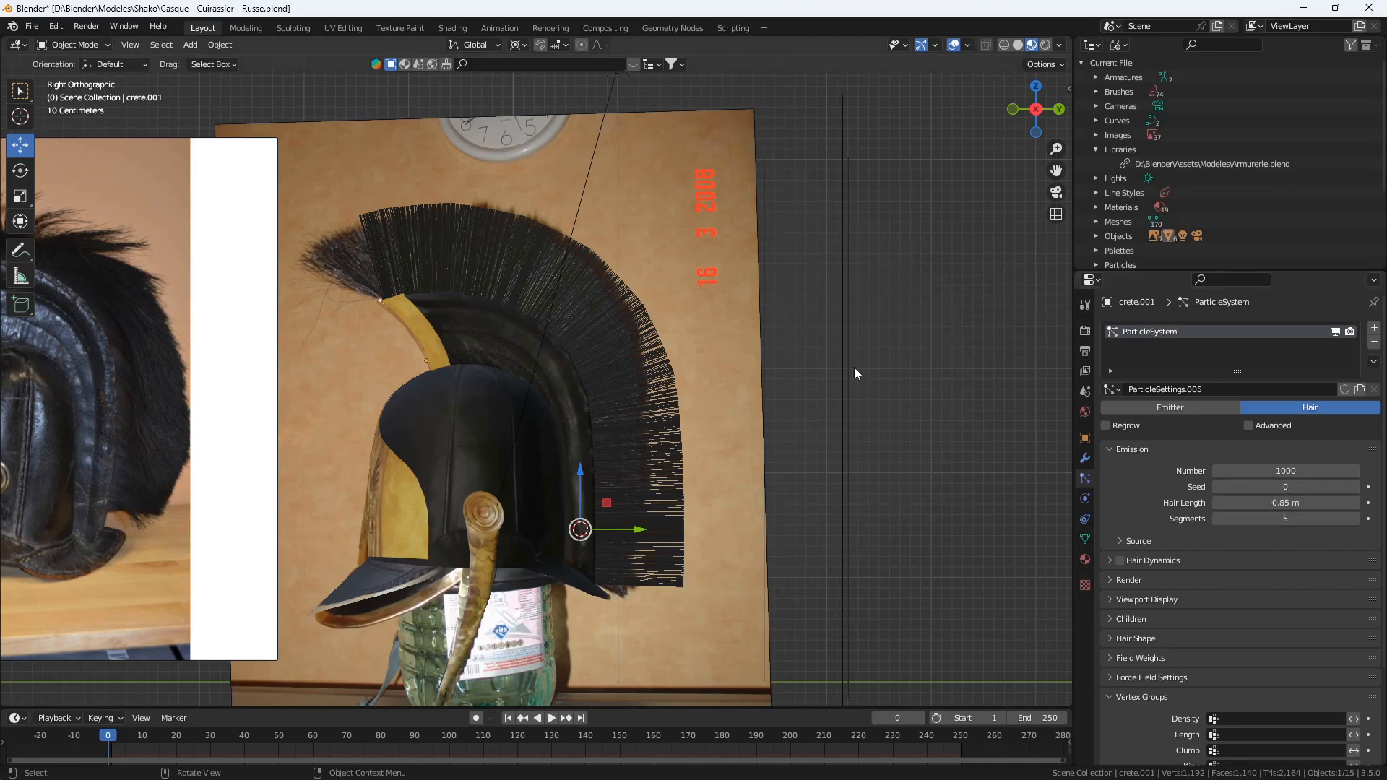
- Set the number of hairs on the crest strip to 200
{"action": "left_click", "coordinate": [1310, 472]}
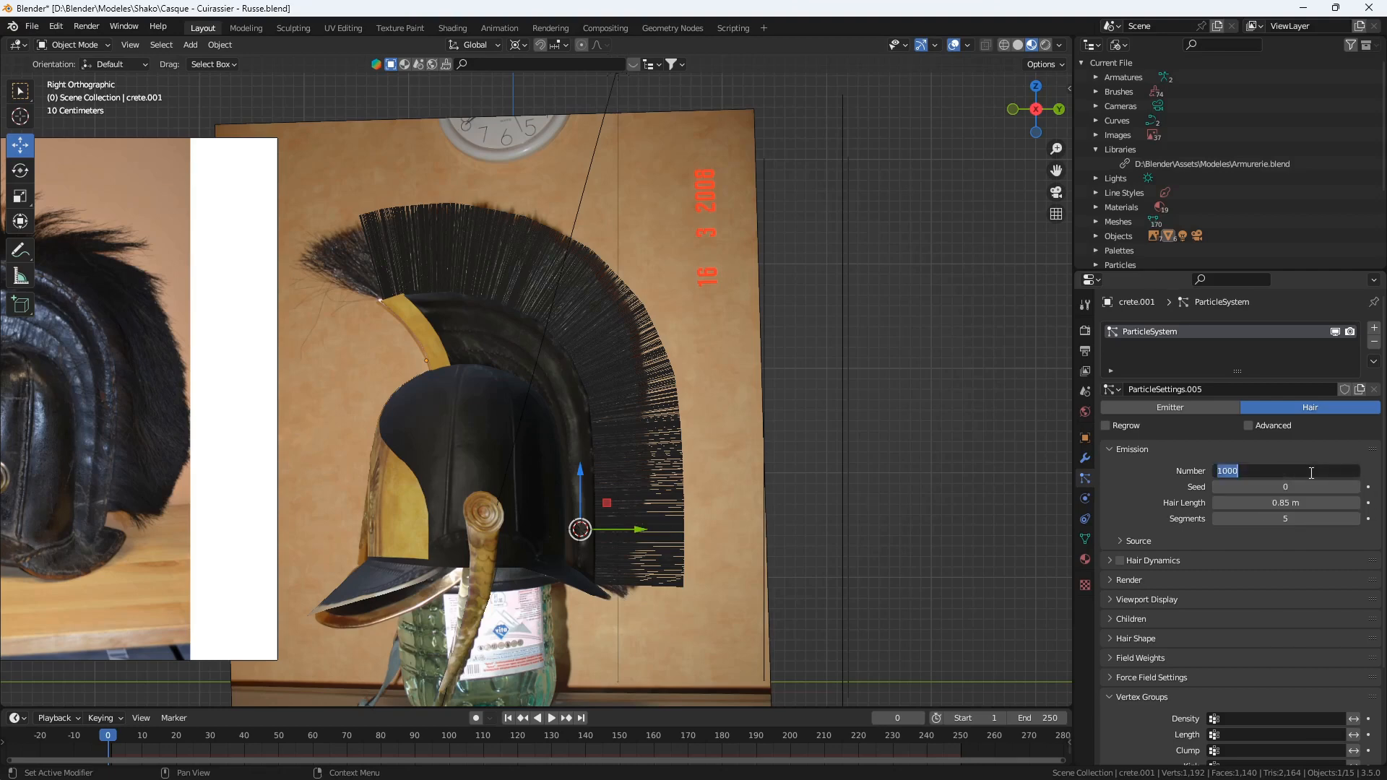
{"action": "type", "text": "200"}
{"action": "key", "text": "Return"}
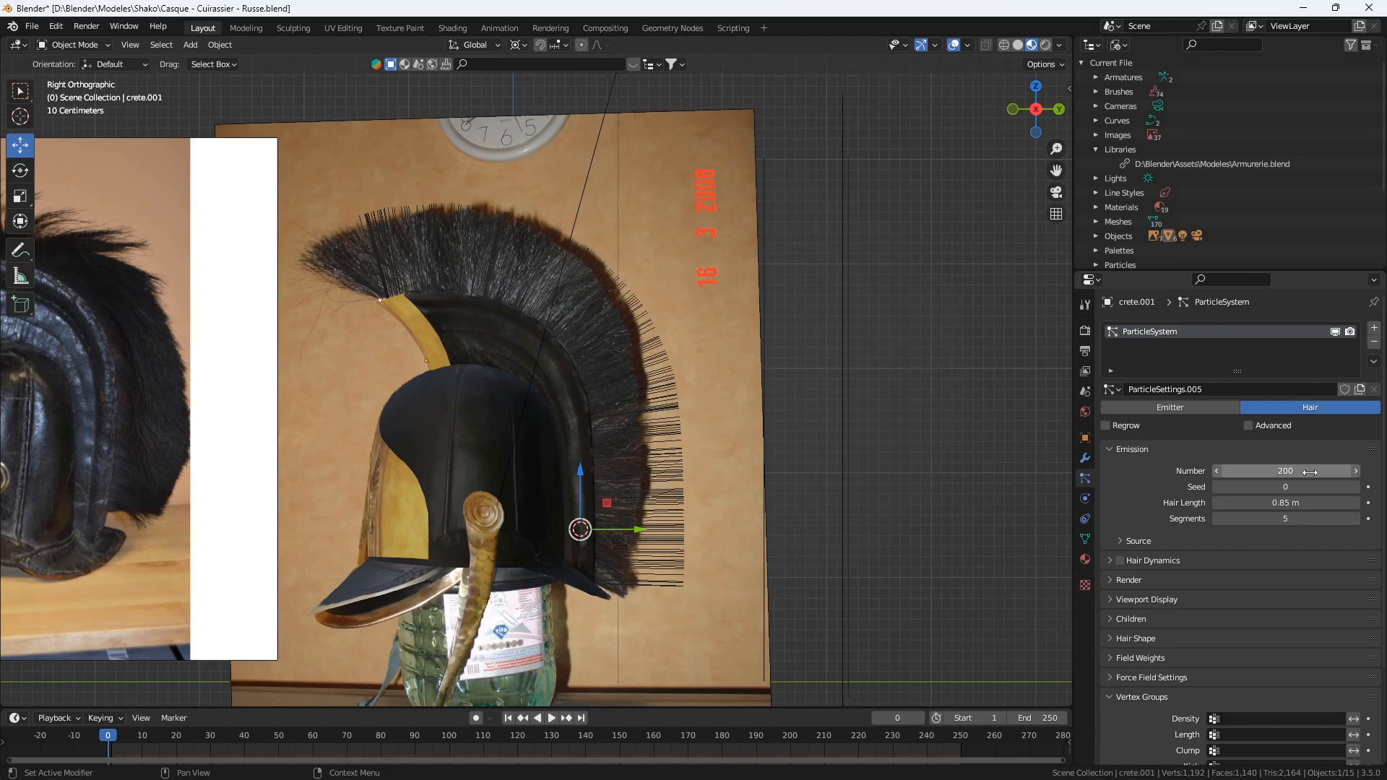
- Set the number of hairs on the crest strip to 300
{"action": "left_click", "coordinate": [1310, 472]}
{"action": "type", "text": "300"}
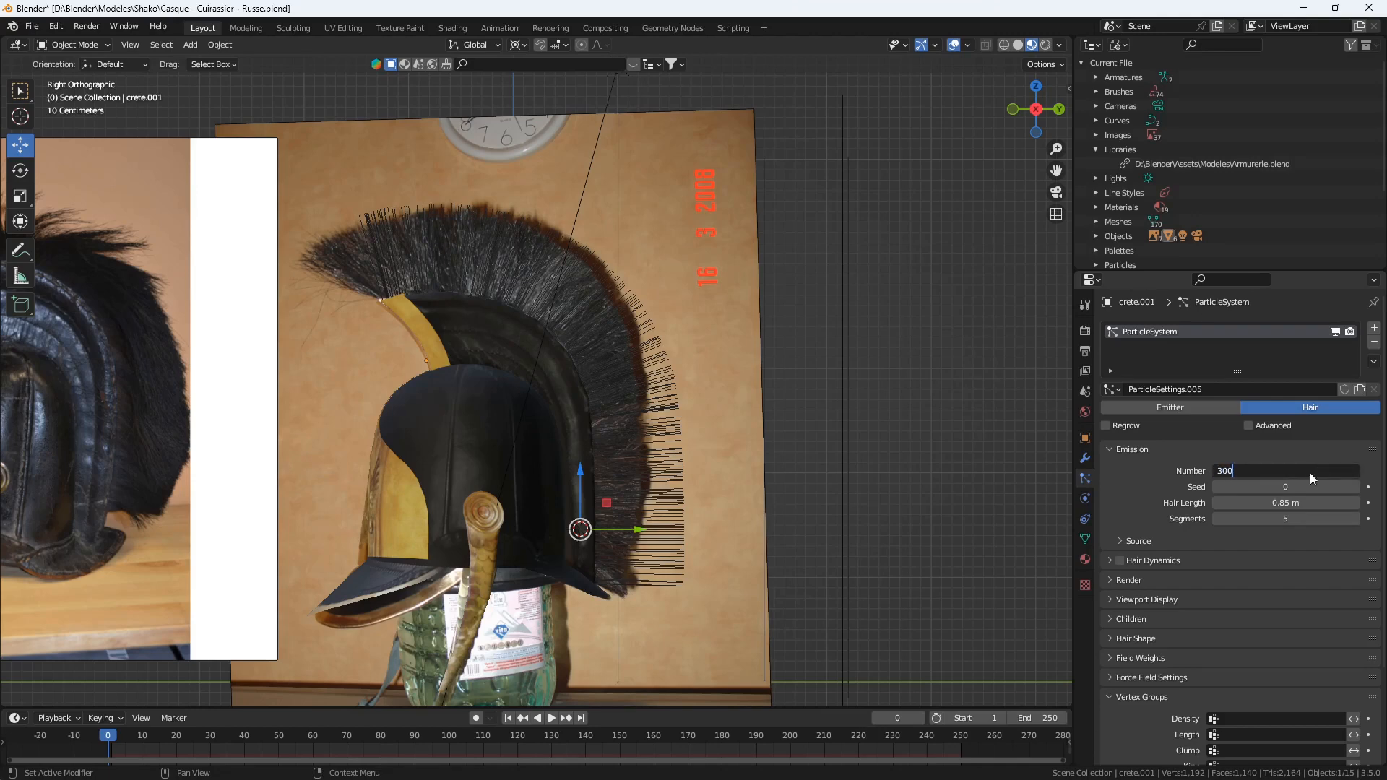
{"action": "key", "text": "Return"}
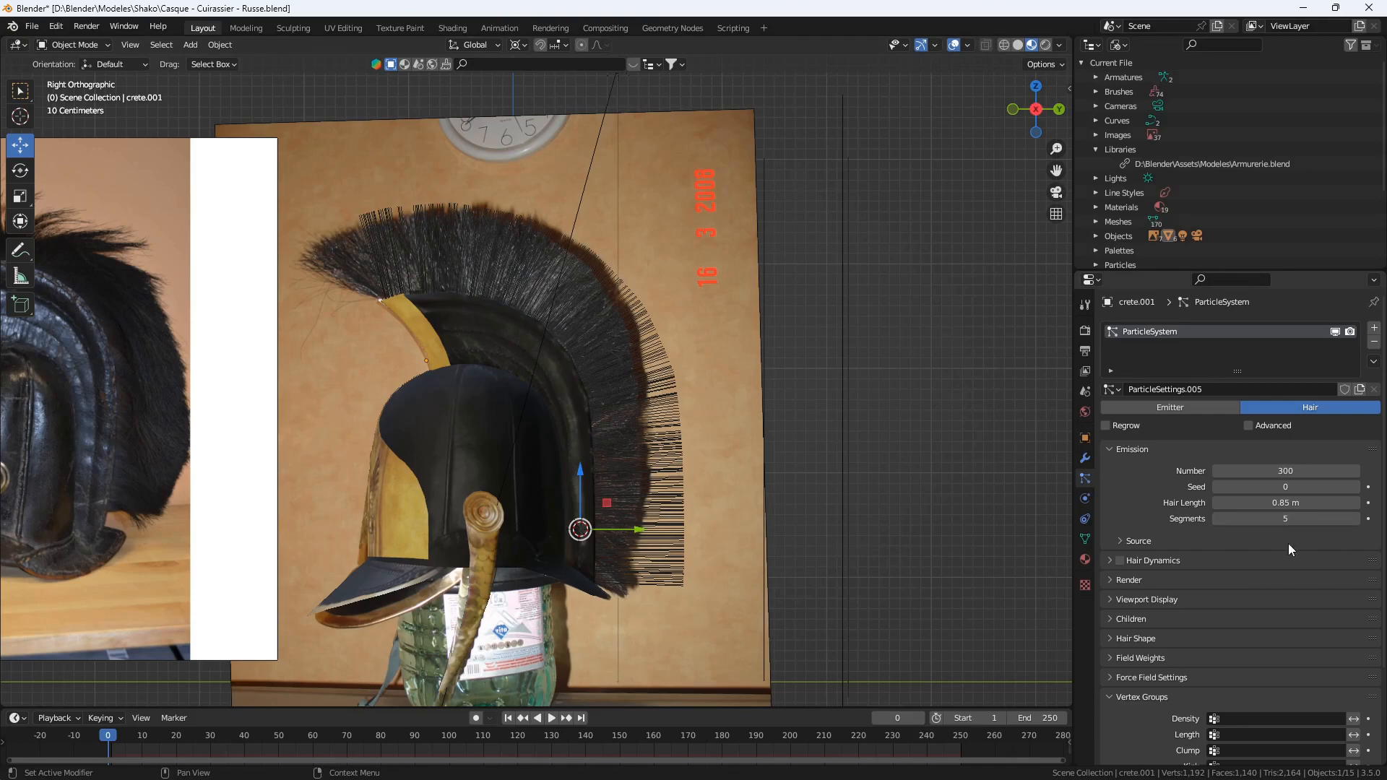
- Turn on Interpolated children for the crest's hair particles
{"action": "scroll", "coordinate": [1289, 549], "scroll_direction": "down", "scroll_amount": 2}
{"action": "left_click", "coordinate": [1113, 561]}
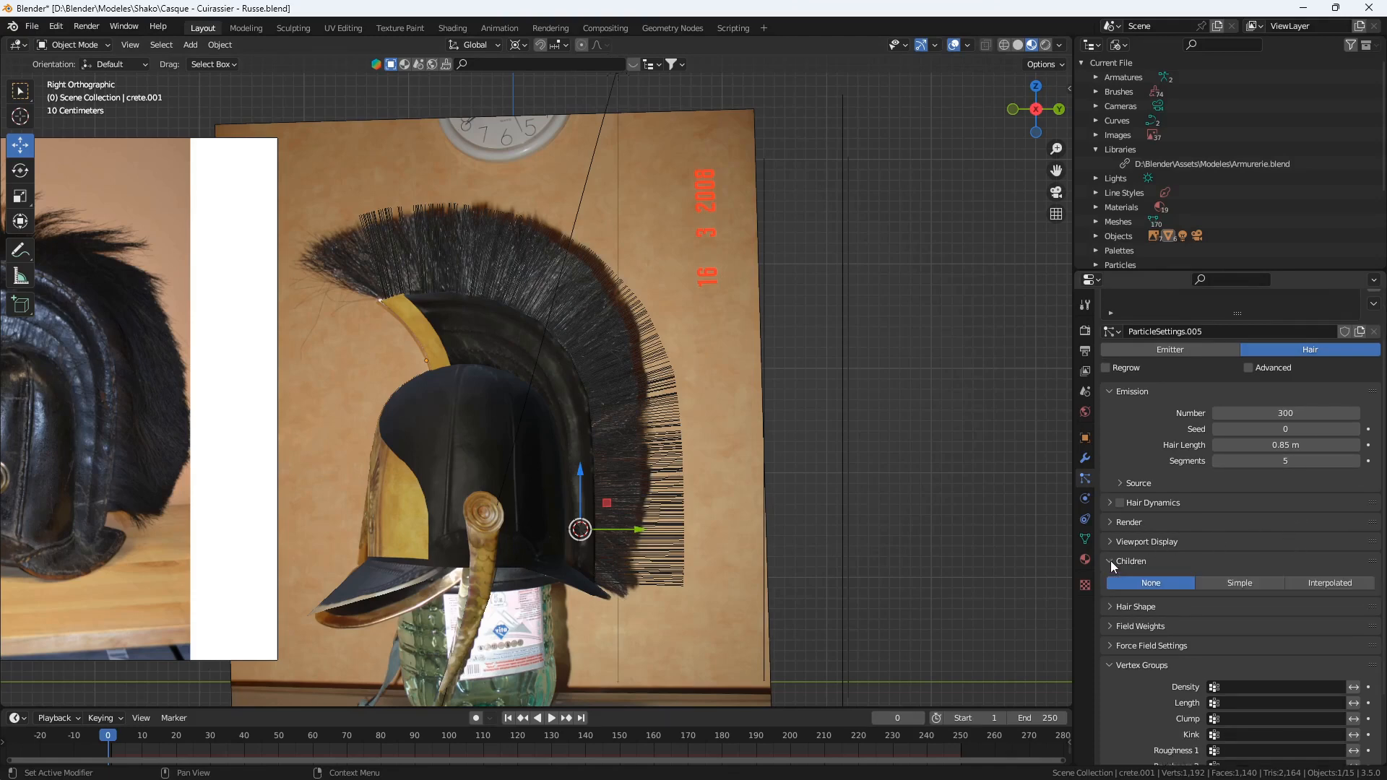
{"action": "left_click", "coordinate": [1312, 583]}
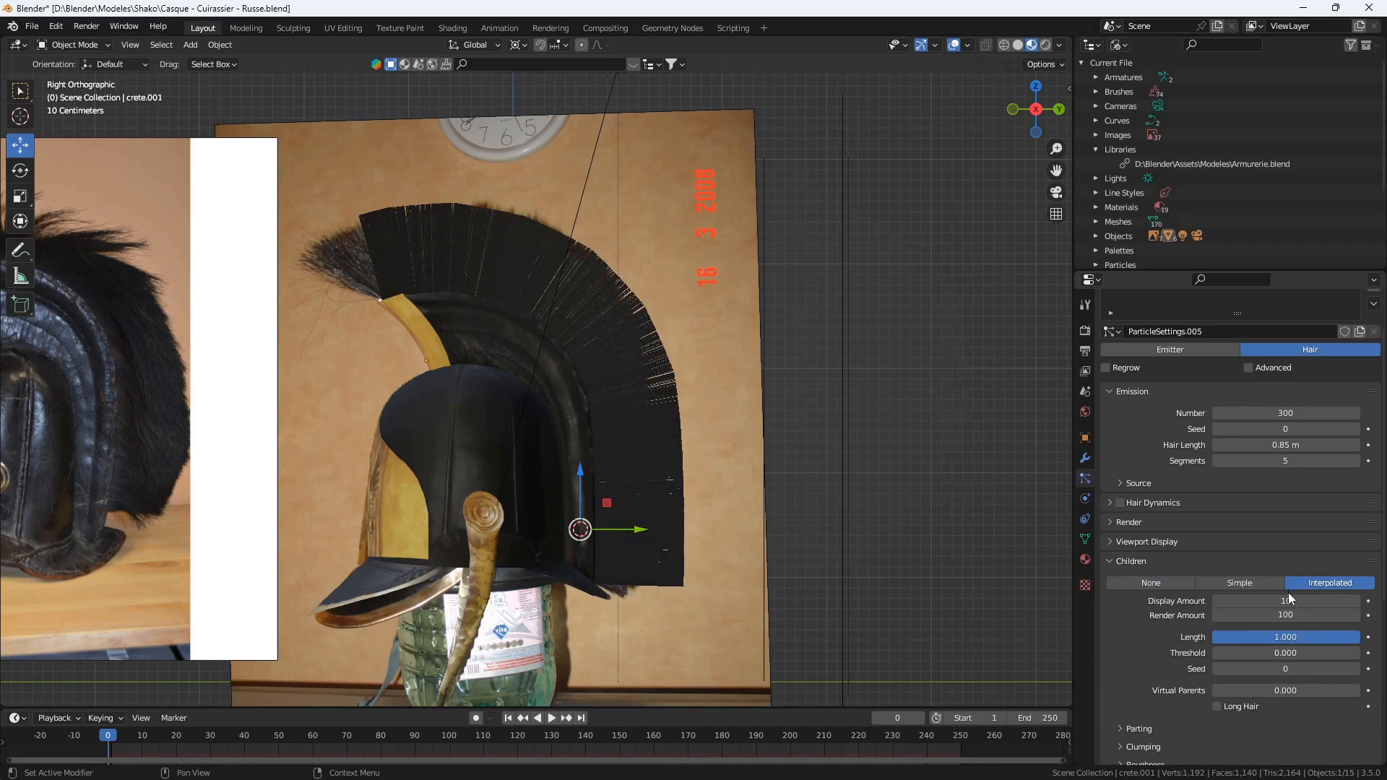
- Set the crest hair's interpolated children to a display amount of 20 and a render amount of 200
{"action": "left_click", "coordinate": [1298, 603]}
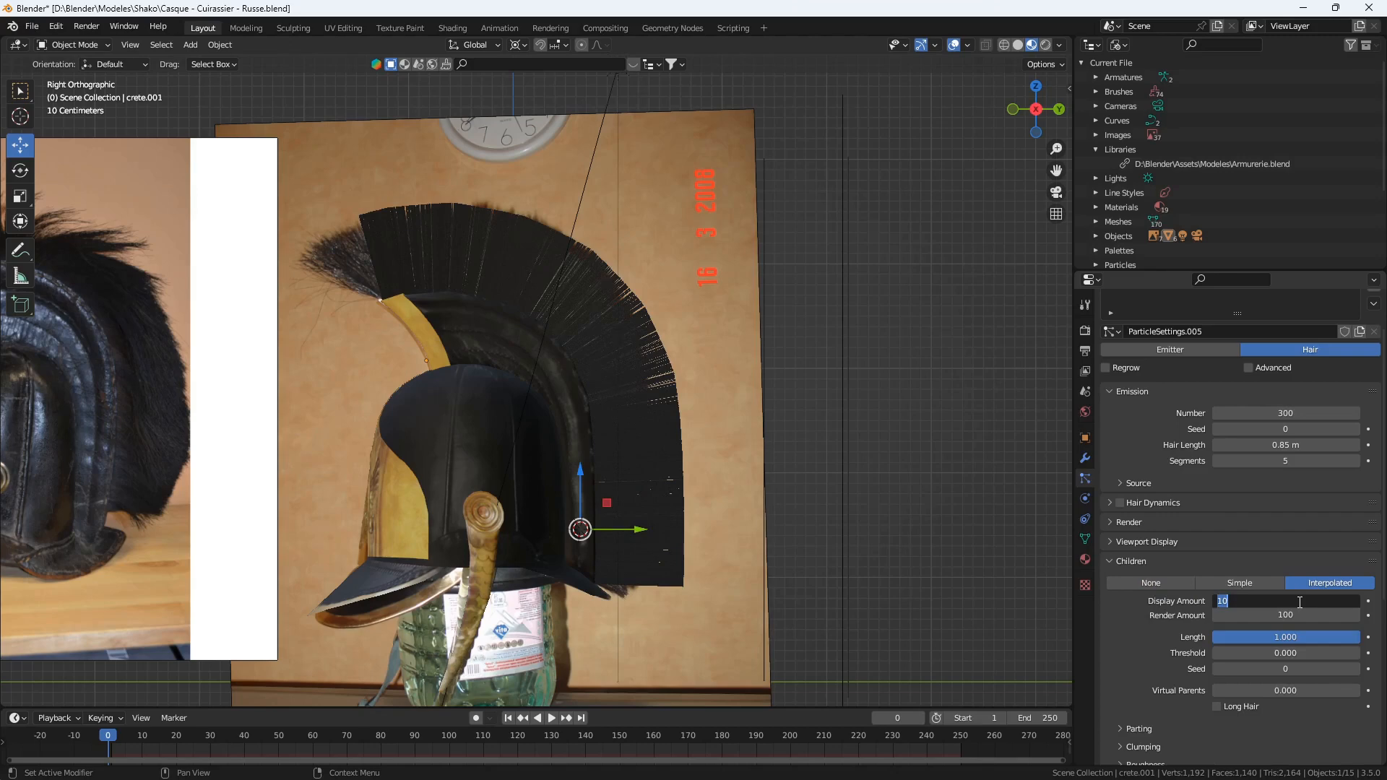
{"action": "type", "text": "20"}
{"action": "key", "text": "Return"}
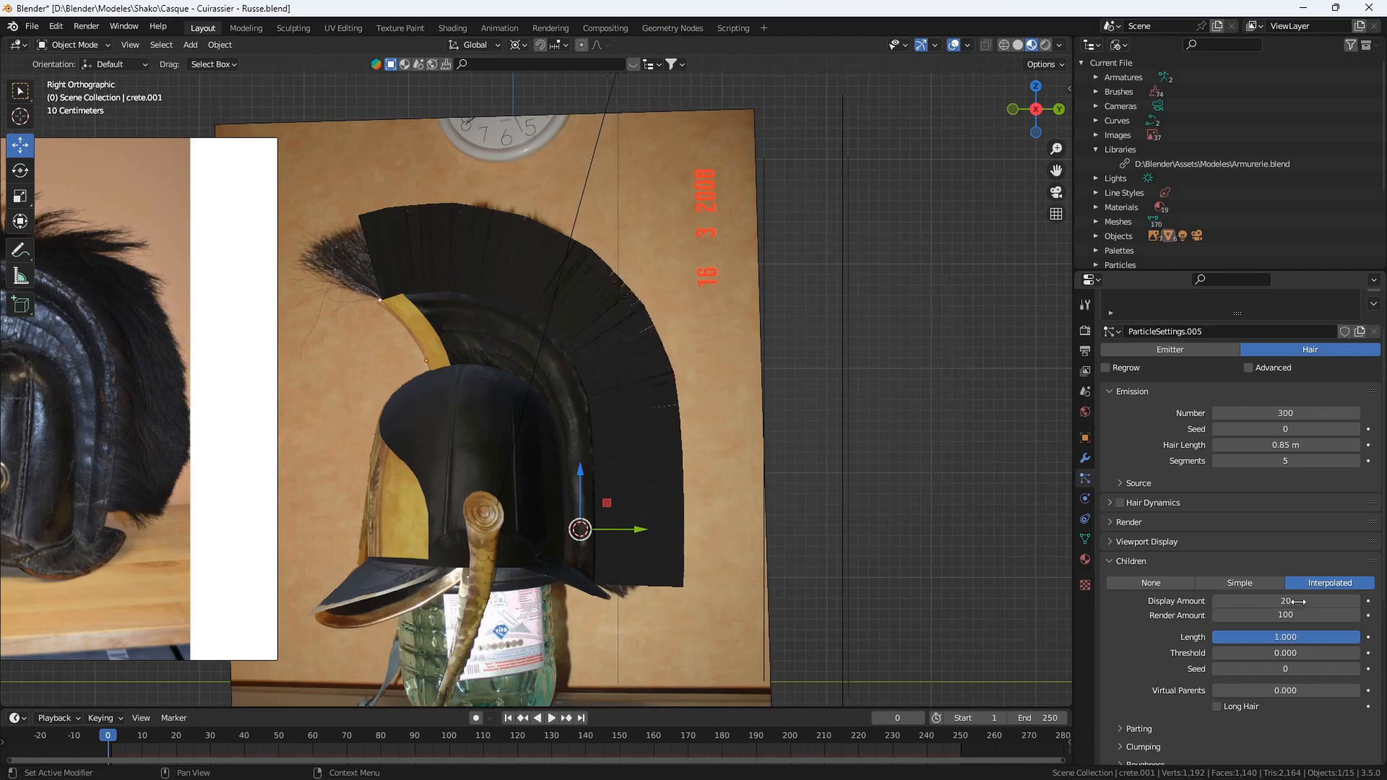
{"action": "left_click", "coordinate": [1290, 615]}
{"action": "type", "text": "200"}
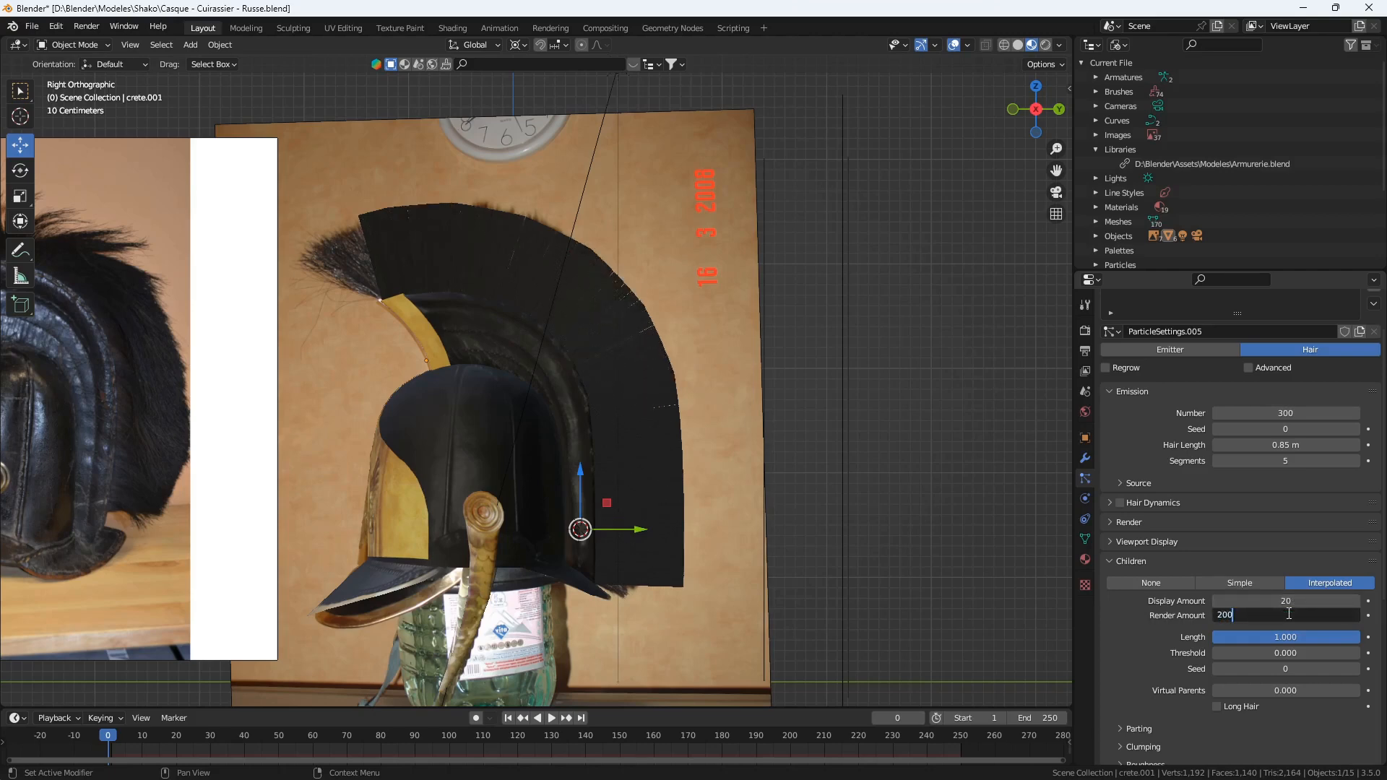
{"action": "key", "text": "Return"}
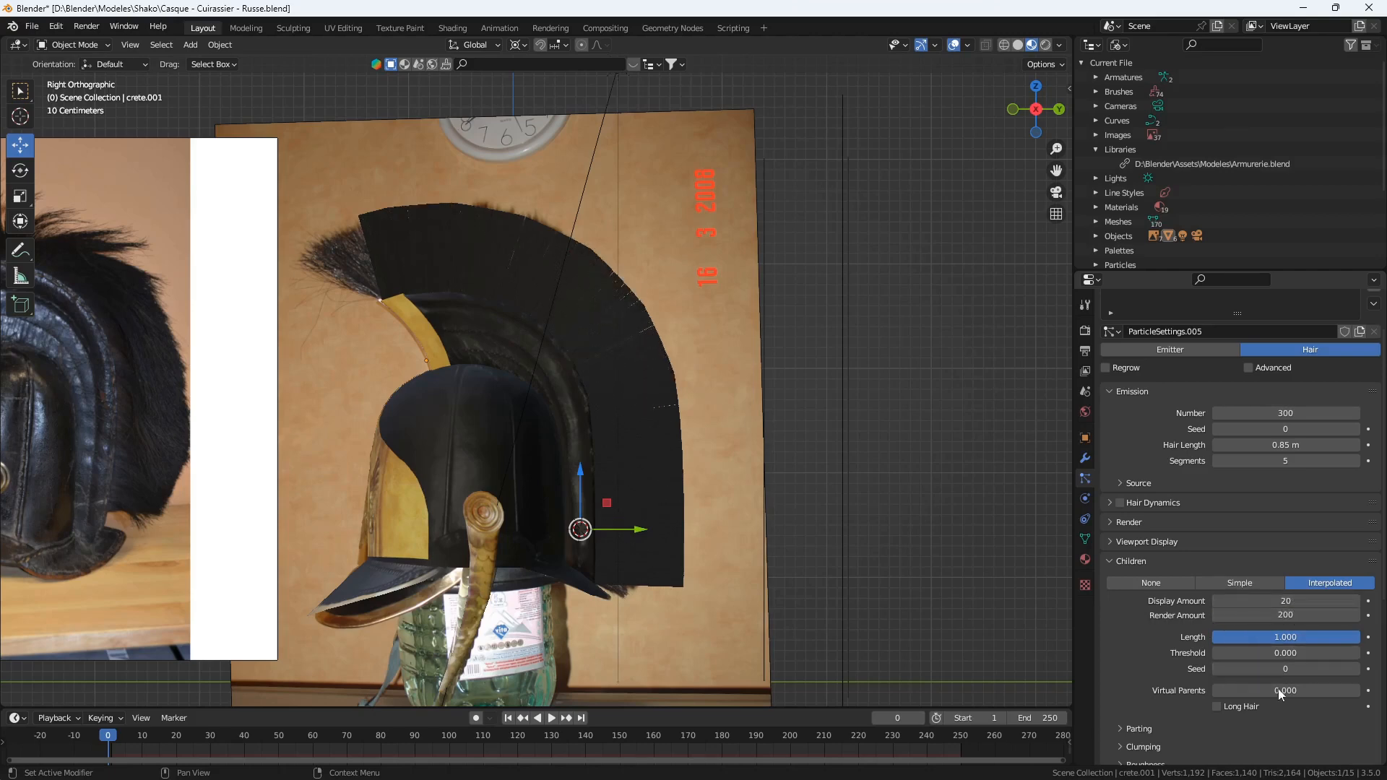
- Set the displayed children to 0 and comb the crest hairs in Particle Edit mode to follow the mane in the side photo
{"action": "middle_click_drag", "start_coordinate": [576, 258], "coordinate": [669, 419]}
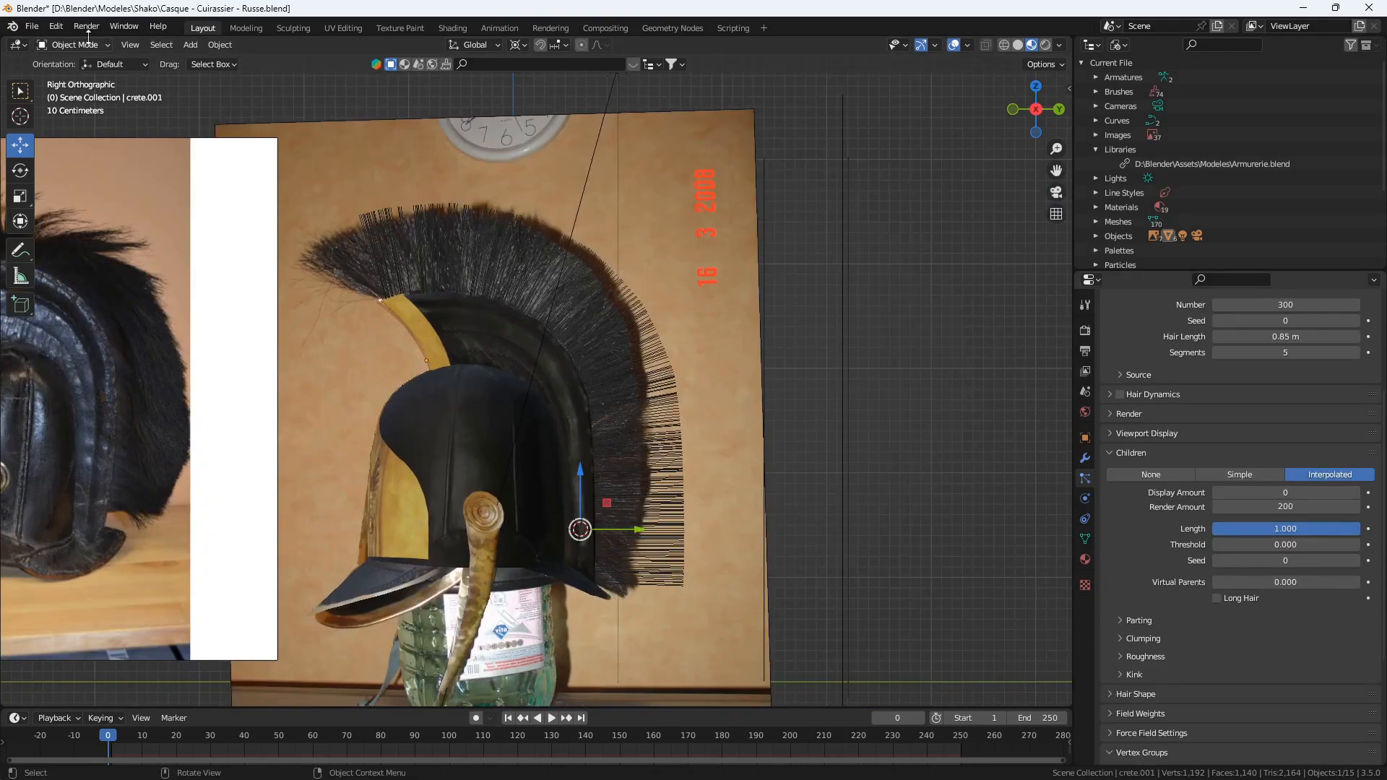
{"action": "left_click", "coordinate": [103, 45]}
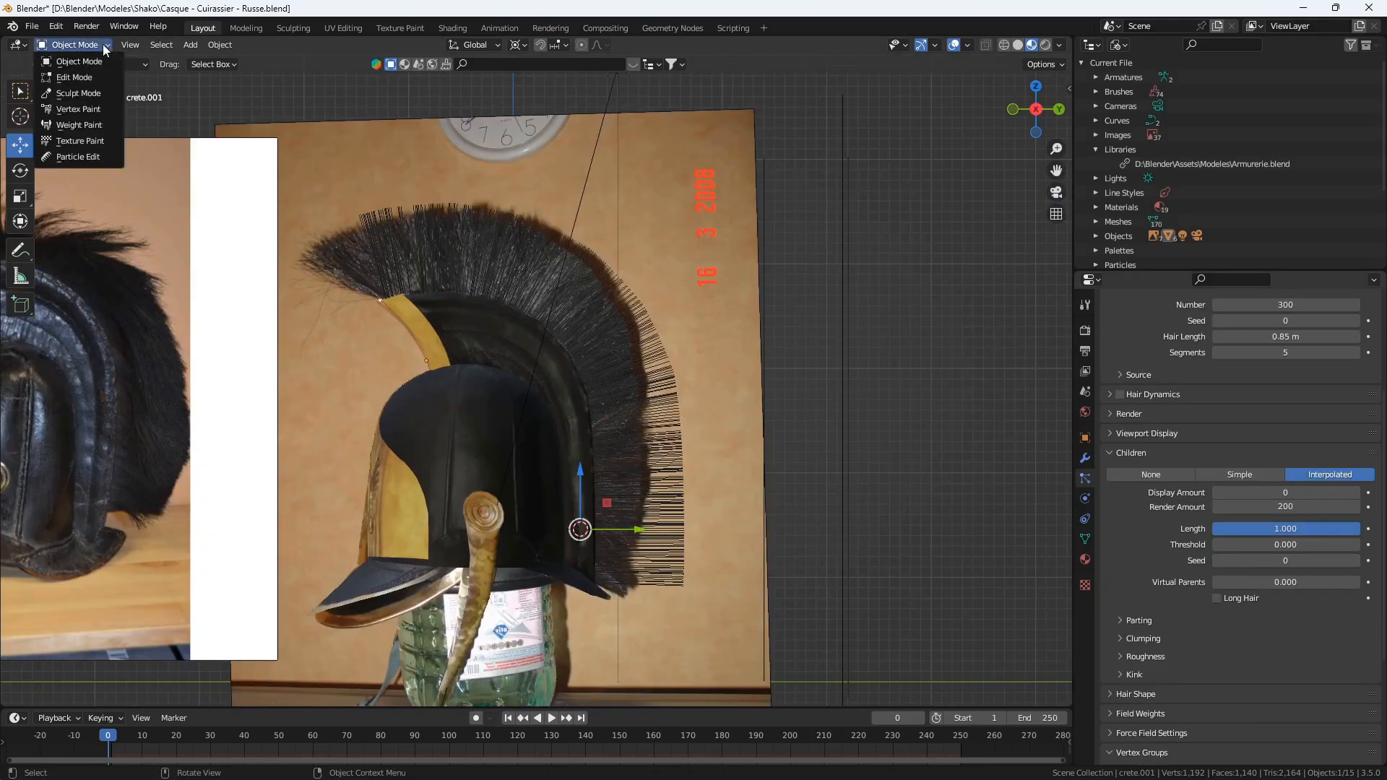
{"action": "left_click", "coordinate": [78, 157]}
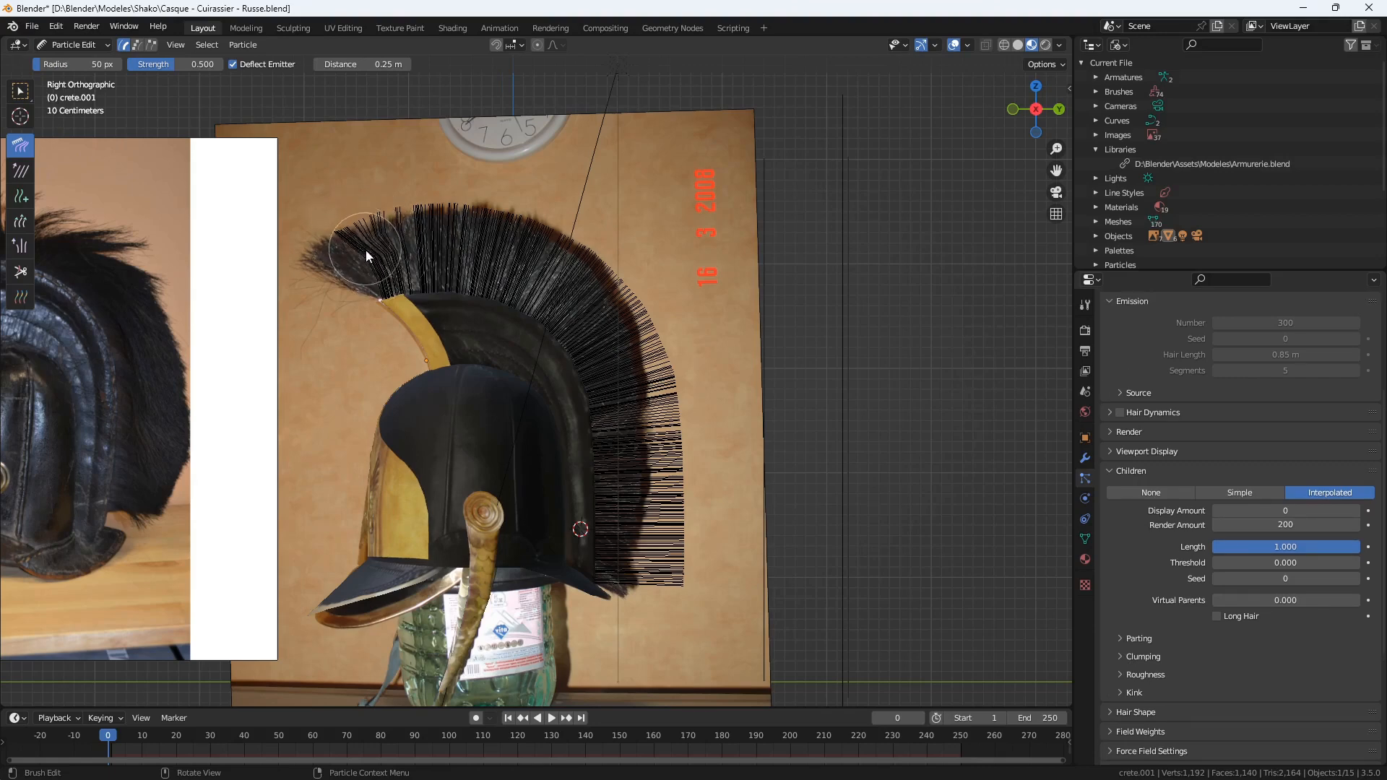
{"action": "mouse_move", "coordinate": [380, 263]}
{"action": "left_mouse_down"}
{"action": "mouse_move", "coordinate": [390, 271]}
{"action": "mouse_move", "coordinate": [345, 249]}
{"action": "left_mouse_up"}
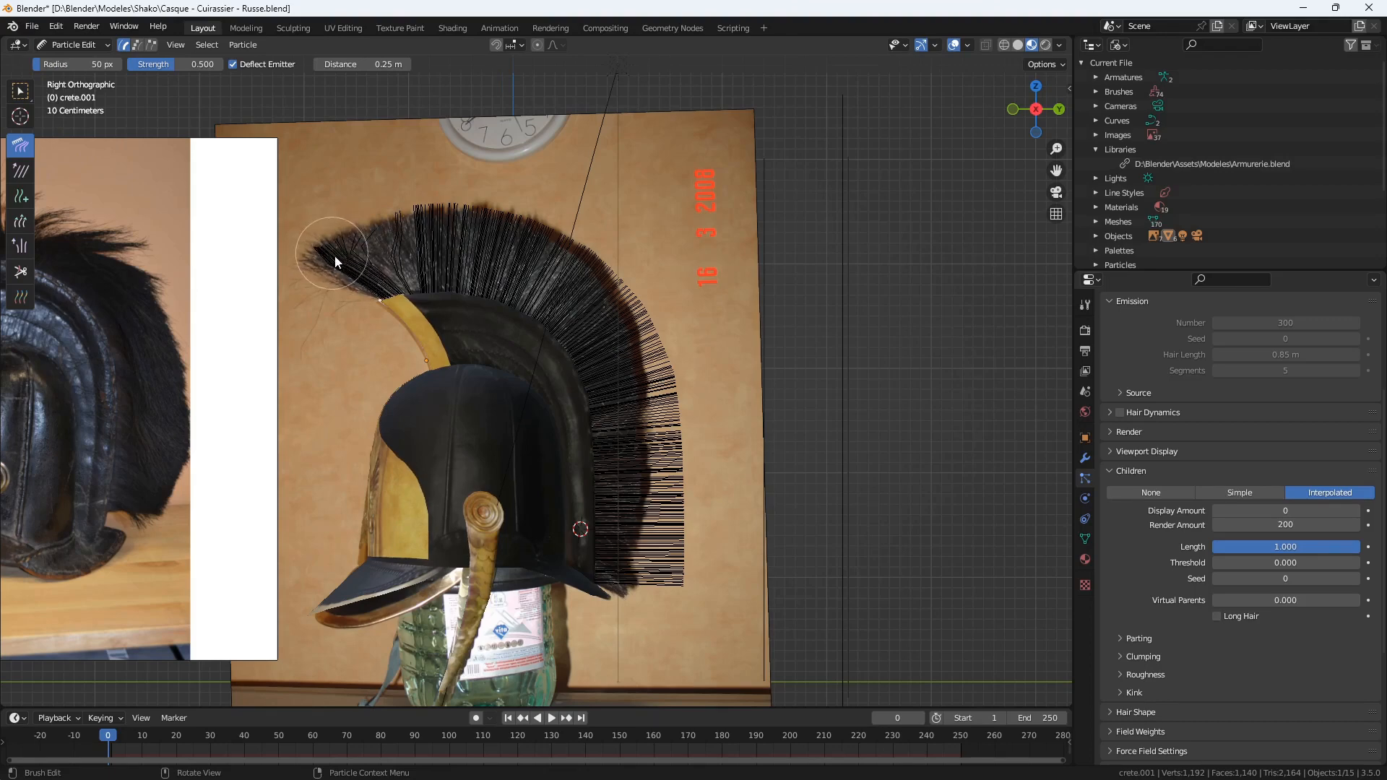
{"action": "mouse_move", "coordinate": [313, 246]}
{"action": "left_mouse_down"}
{"action": "mouse_move", "coordinate": [409, 279]}
{"action": "mouse_move", "coordinate": [415, 195]}
{"action": "mouse_move", "coordinate": [335, 209]}
{"action": "left_mouse_up"}
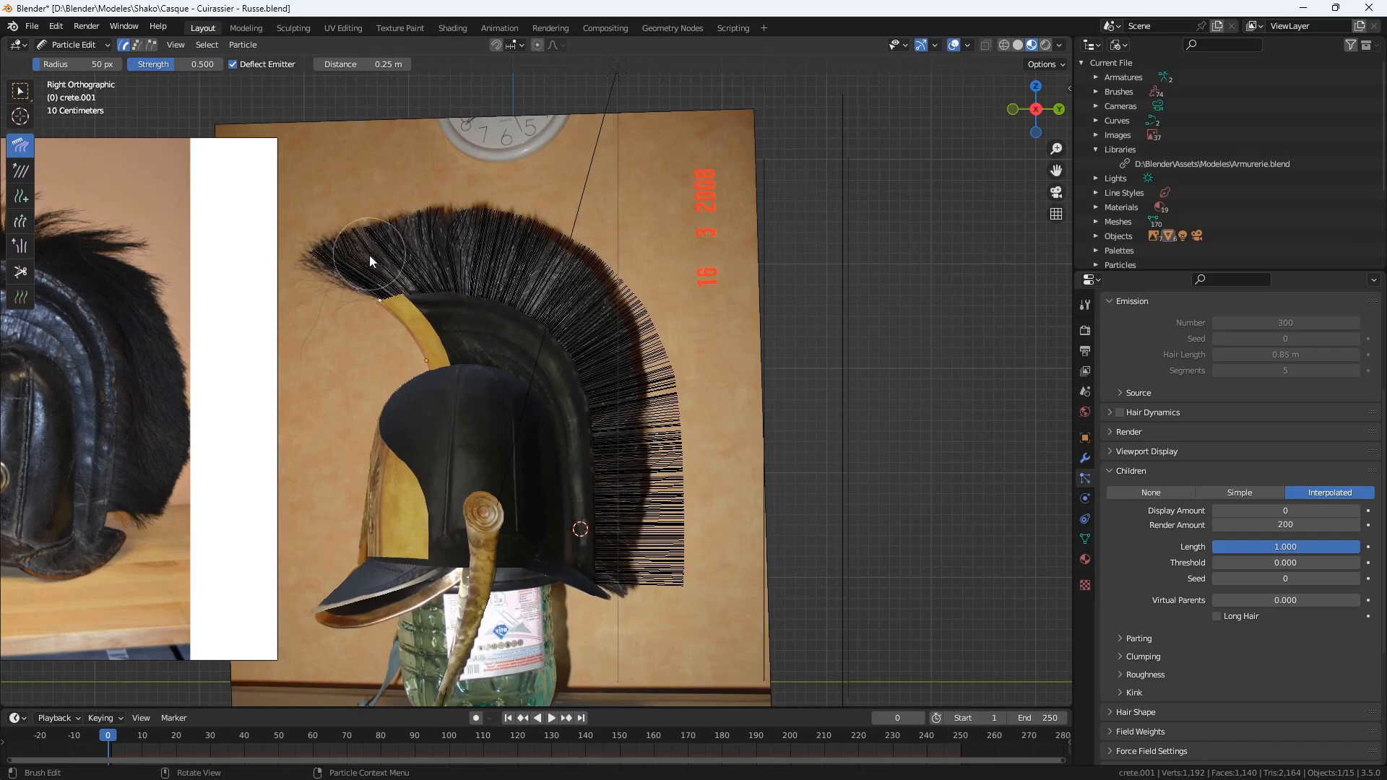
{"action": "mouse_move", "coordinate": [370, 254]}
{"action": "left_mouse_down"}
{"action": "mouse_move", "coordinate": [468, 227]}
{"action": "mouse_move", "coordinate": [590, 316]}
{"action": "mouse_move", "coordinate": [643, 393]}
{"action": "mouse_move", "coordinate": [614, 520]}
{"action": "mouse_move", "coordinate": [705, 614]}
{"action": "mouse_move", "coordinate": [582, 502]}
{"action": "mouse_move", "coordinate": [643, 451]}
{"action": "left_mouse_up"}
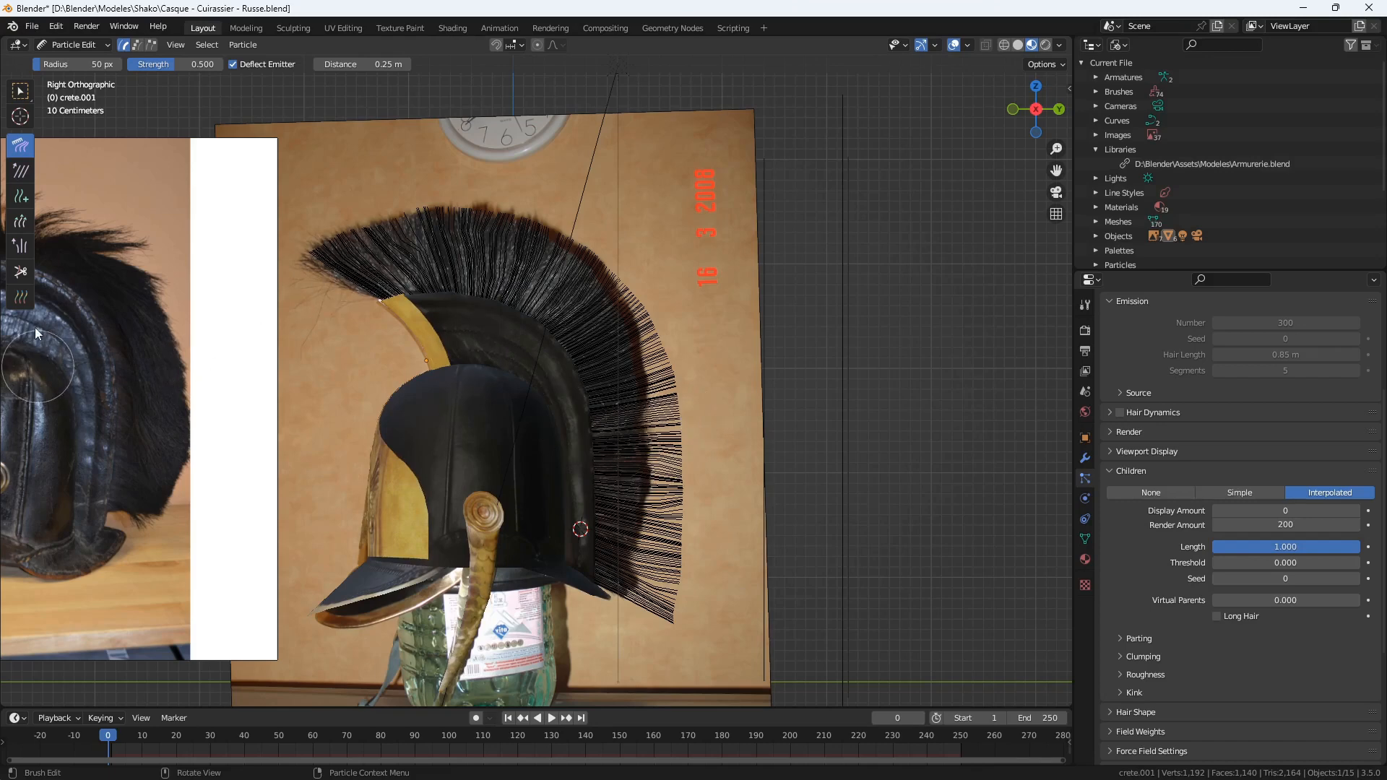
{"action": "left_click", "coordinate": [22, 277]}
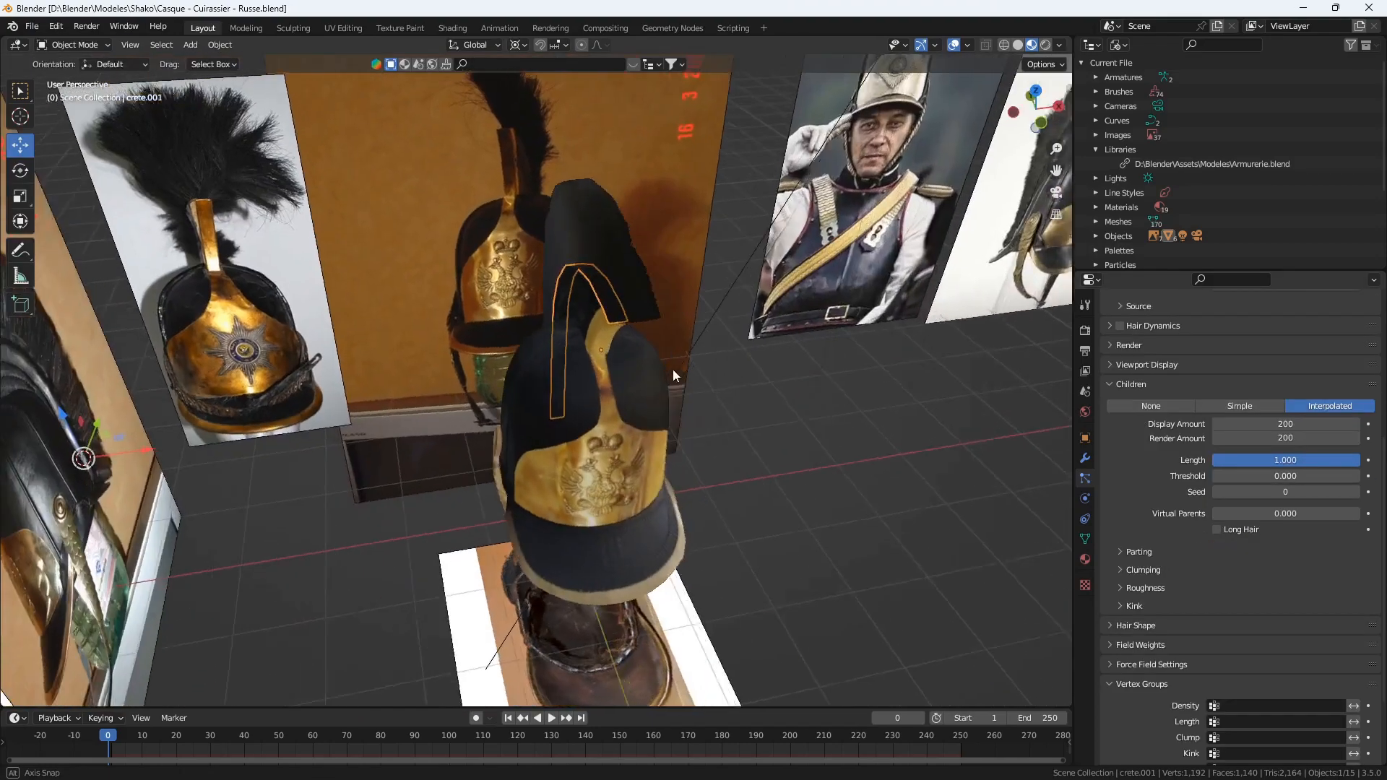
- Give the crest strip crete.001 a new material named Crin with a black base color
{"action": "middle_click_drag", "start_coordinate": [673, 369], "coordinate": [541, 326]}
{"action": "middle_click_drag", "start_coordinate": [624, 427], "coordinate": [643, 457]}
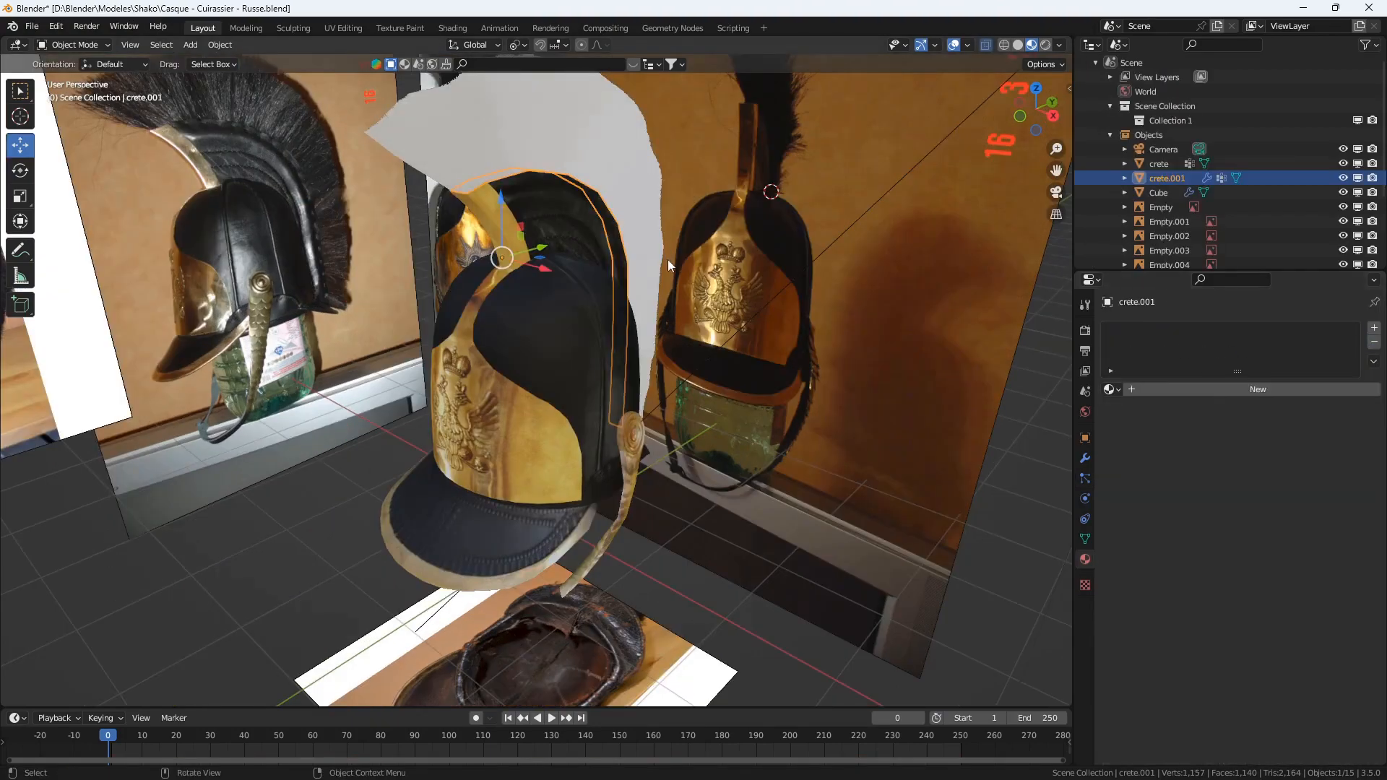
{"action": "middle_click_drag", "start_coordinate": [668, 259], "coordinate": [604, 336]}
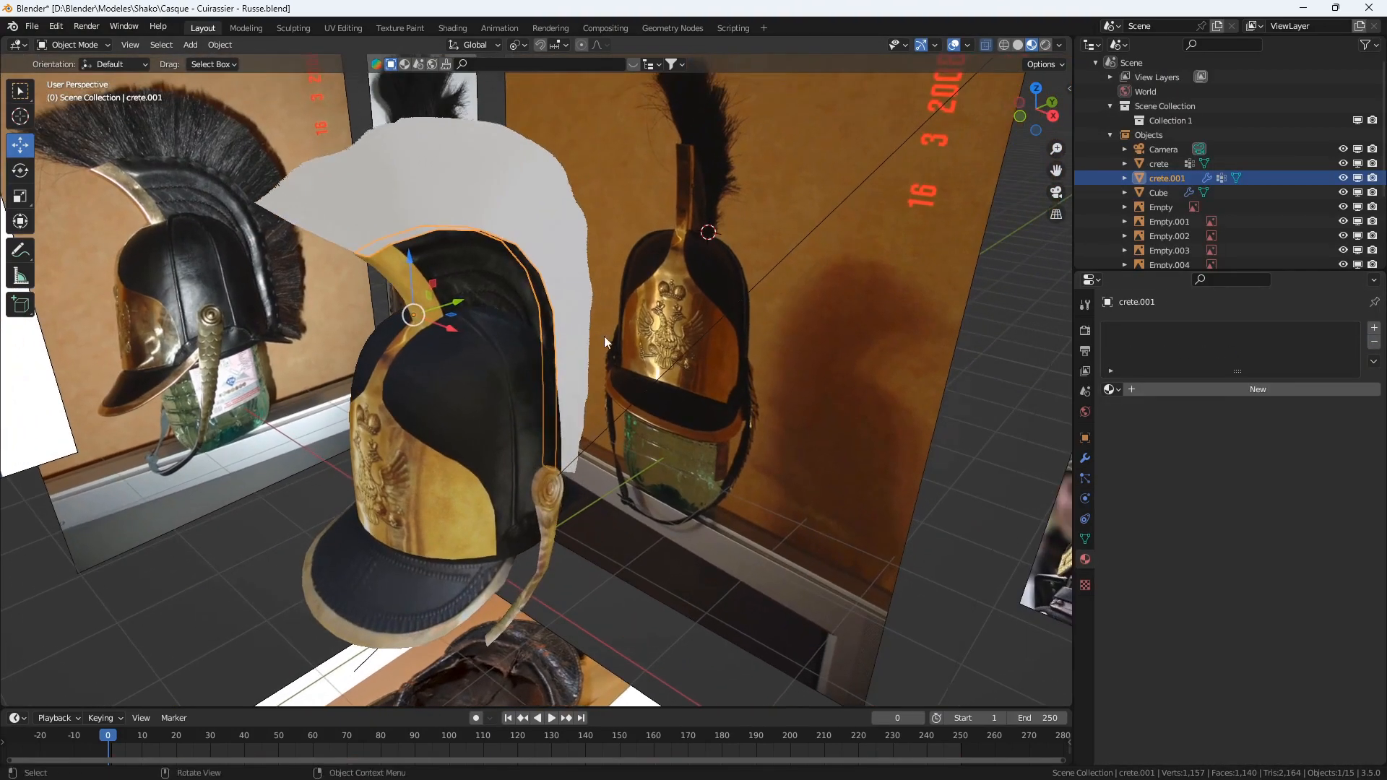
{"action": "left_click", "coordinate": [1116, 389]}
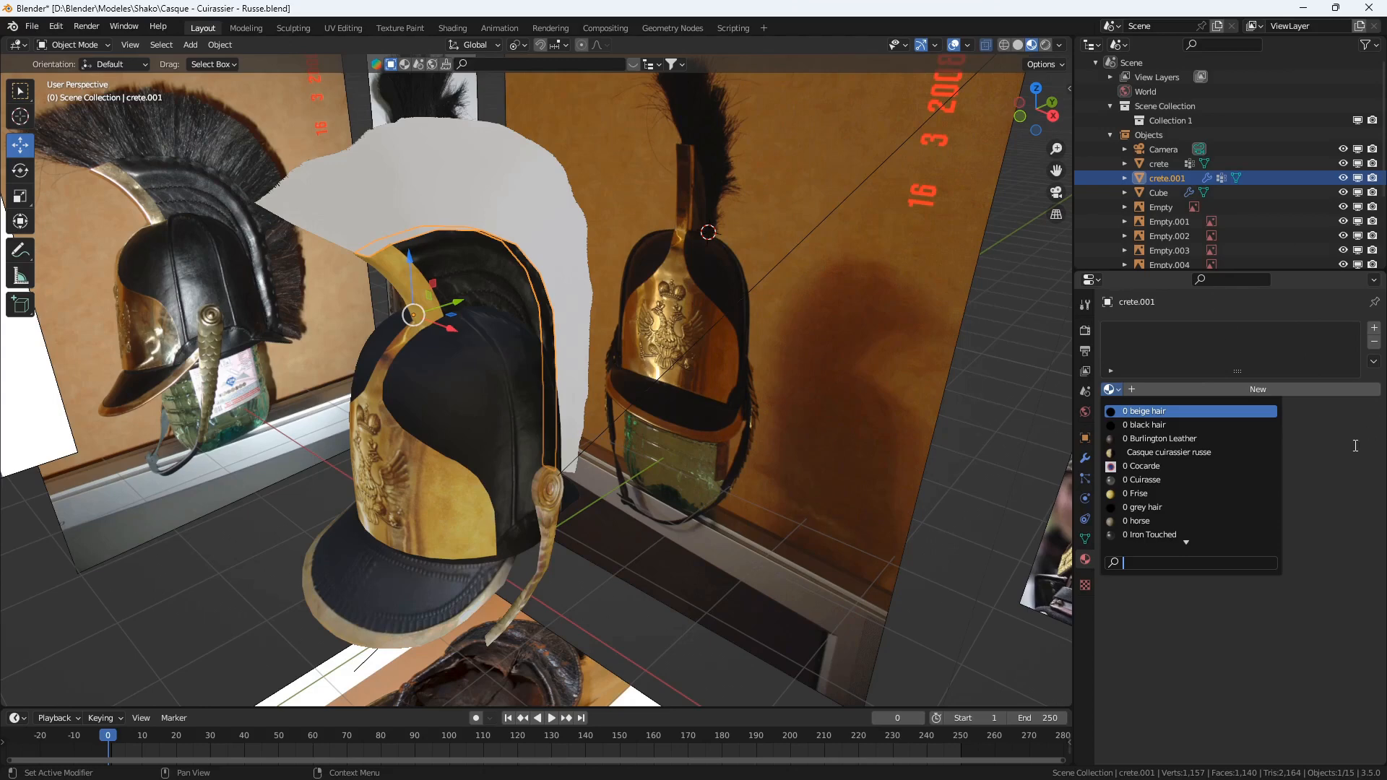
{"action": "left_click", "coordinate": [1225, 390]}
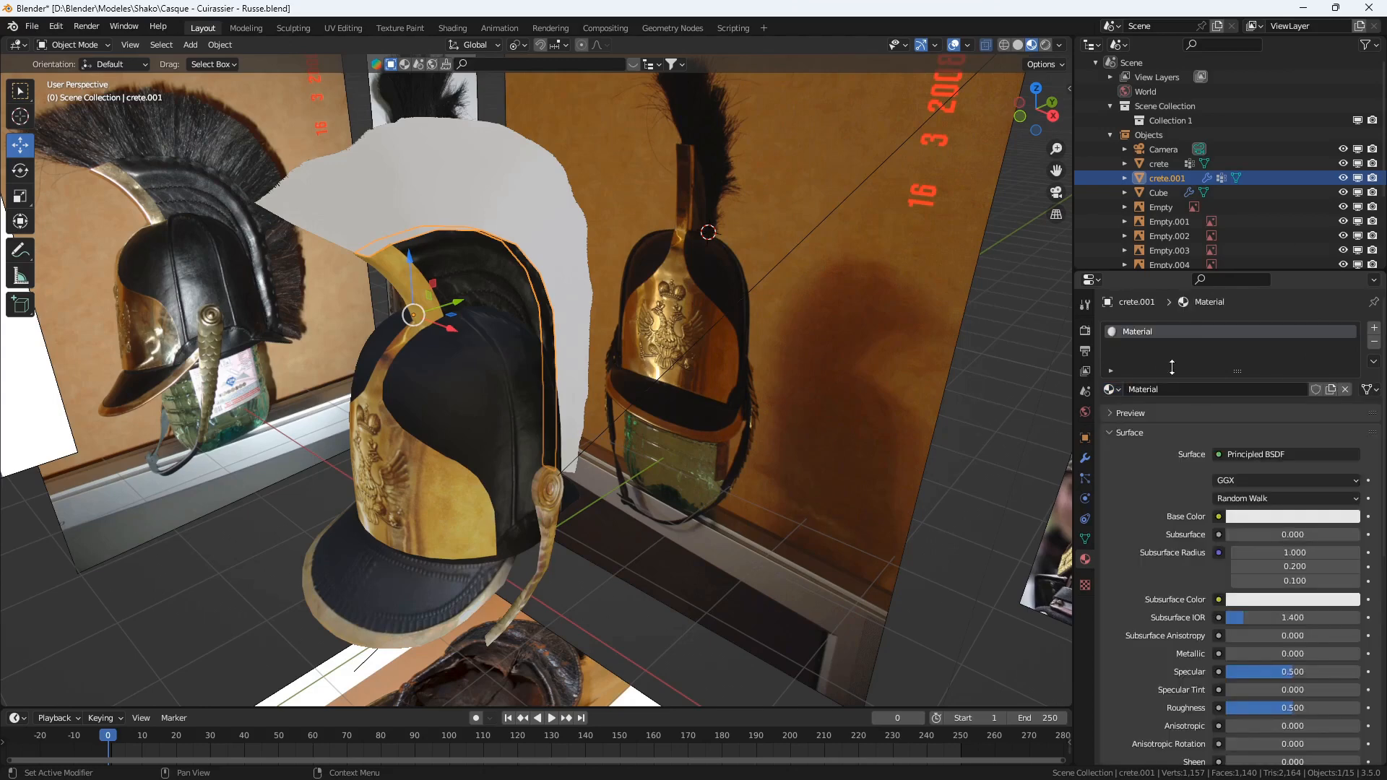
{"action": "double_click", "coordinate": [1140, 332]}
{"action": "type", "text": "crin"}
{"action": "key", "text": "Return"}
{"action": "left_click", "coordinate": [1256, 517]}
{"action": "left_click_drag", "start_coordinate": [1351, 400], "coordinate": [1349, 416]}
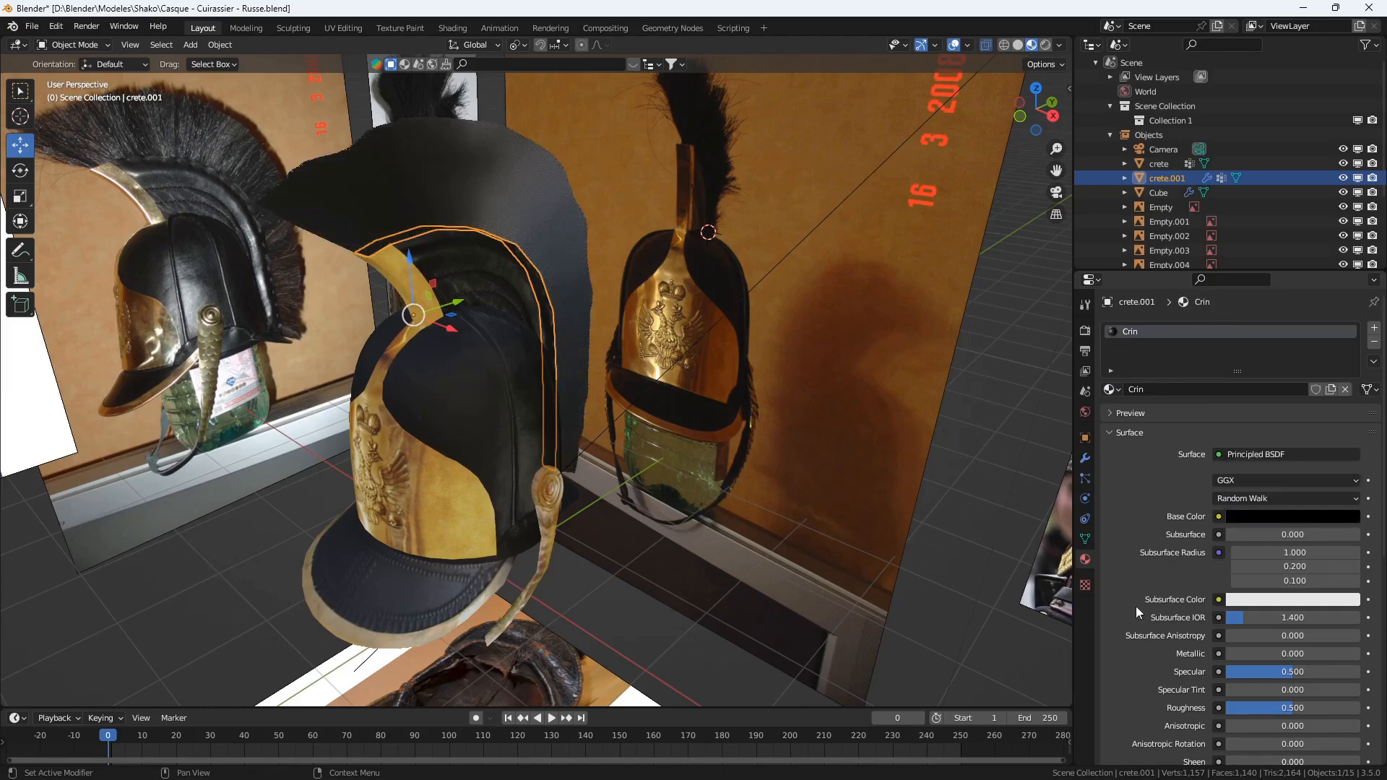
- Set the Crin material's roughness to 0.890 and its specular to 0.307
{"action": "scroll", "coordinate": [1255, 670], "scroll_direction": "down", "scroll_amount": 2}
{"action": "scroll", "coordinate": [1271, 578], "scroll_direction": "down", "scroll_amount": 1}
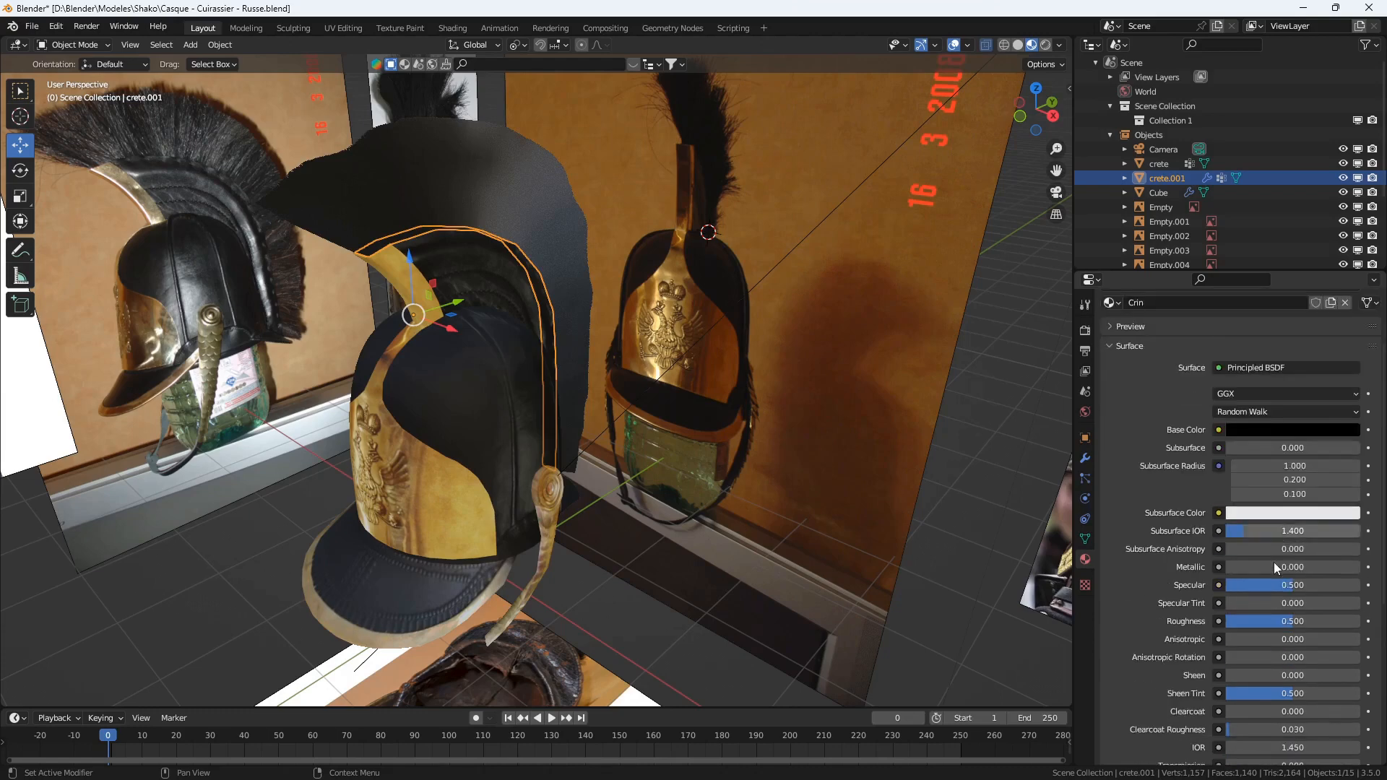
{"action": "mouse_move", "coordinate": [1286, 624]}
{"action": "left_mouse_down"}
{"action": "mouse_move", "coordinate": [1342, 624]}
{"action": "mouse_move", "coordinate": [1290, 587]}
{"action": "mouse_move", "coordinate": [1260, 586]}
{"action": "left_mouse_up"}
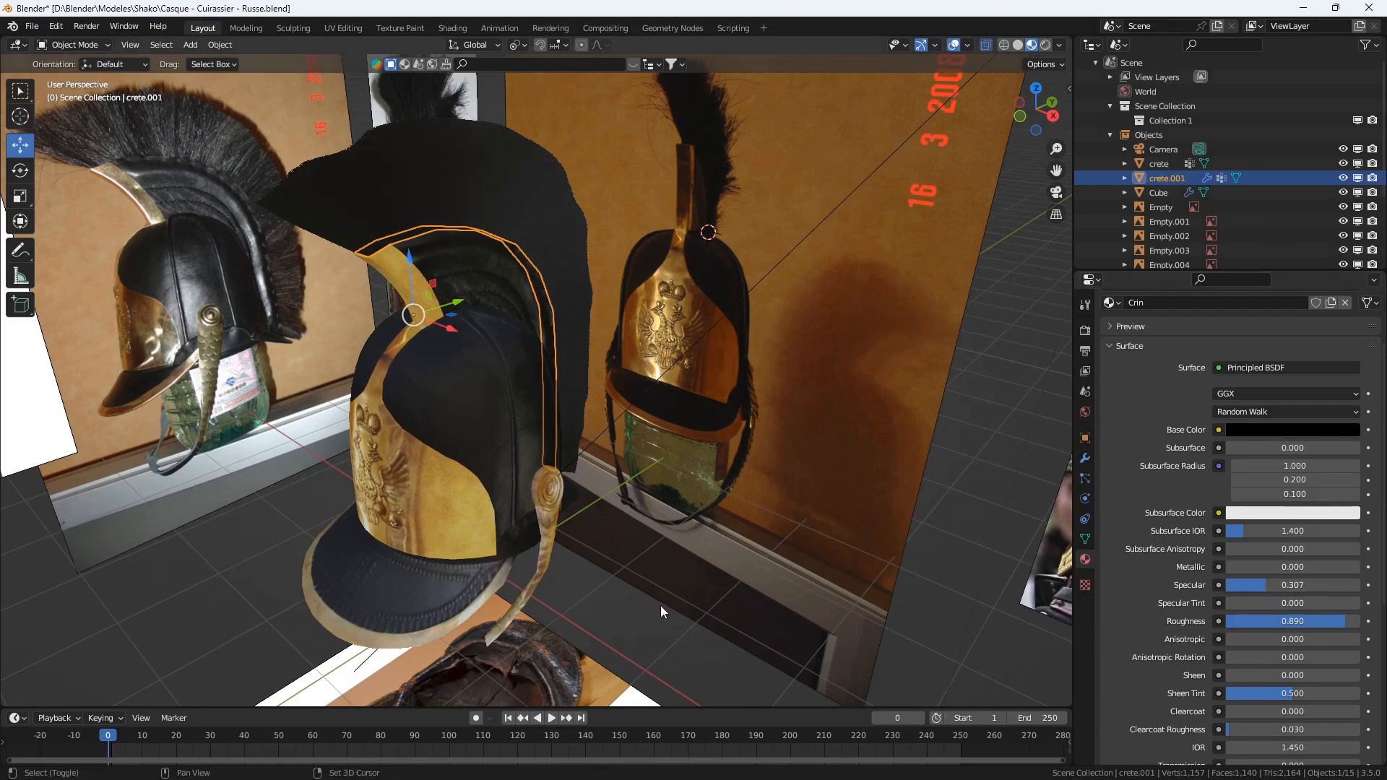
- Add a Solidify modifier with an offset of 1 to the helmet's brass front plate
{"action": "middle_click_drag", "start_coordinate": [660, 605], "coordinate": [682, 574], "text": "shift"}
{"action": "left_click", "coordinate": [458, 484]}
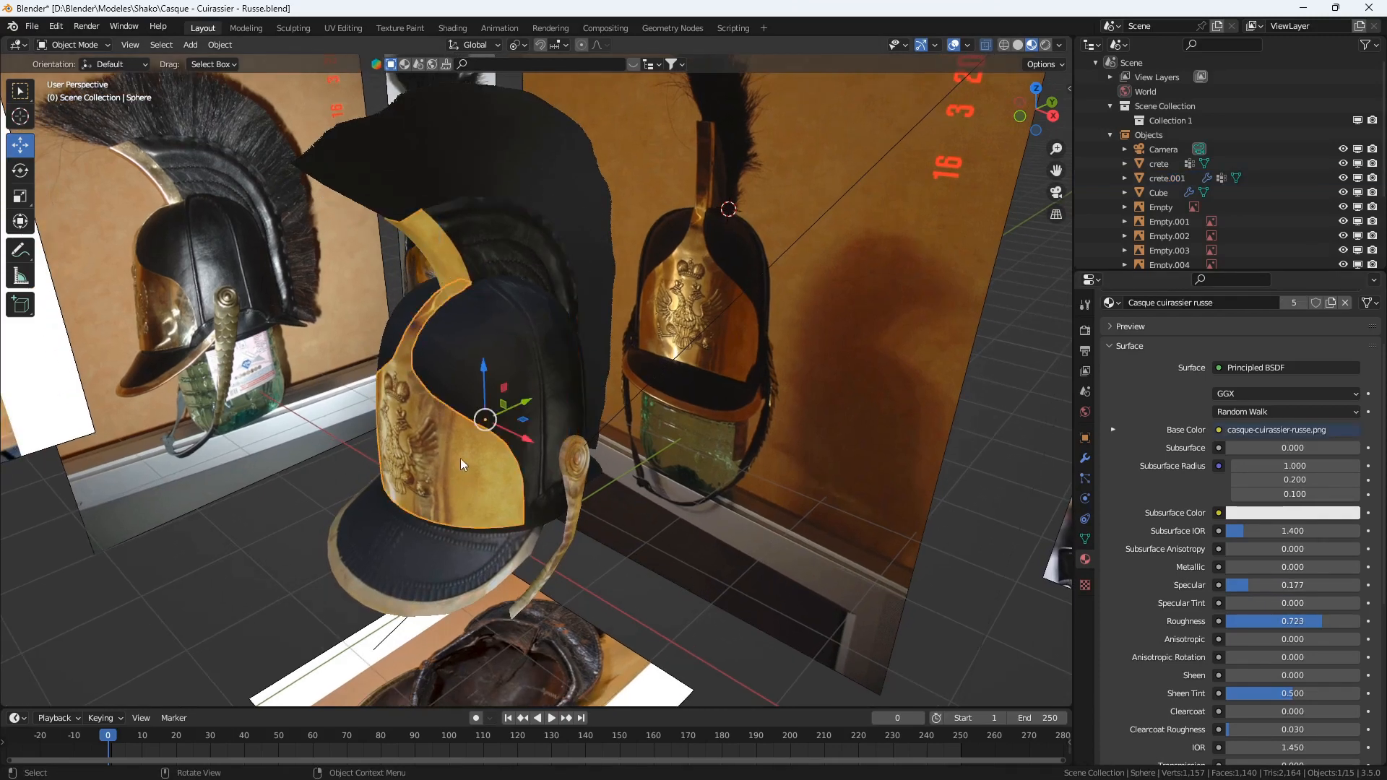
{"action": "scroll", "coordinate": [461, 459], "scroll_direction": "up", "scroll_amount": 3}
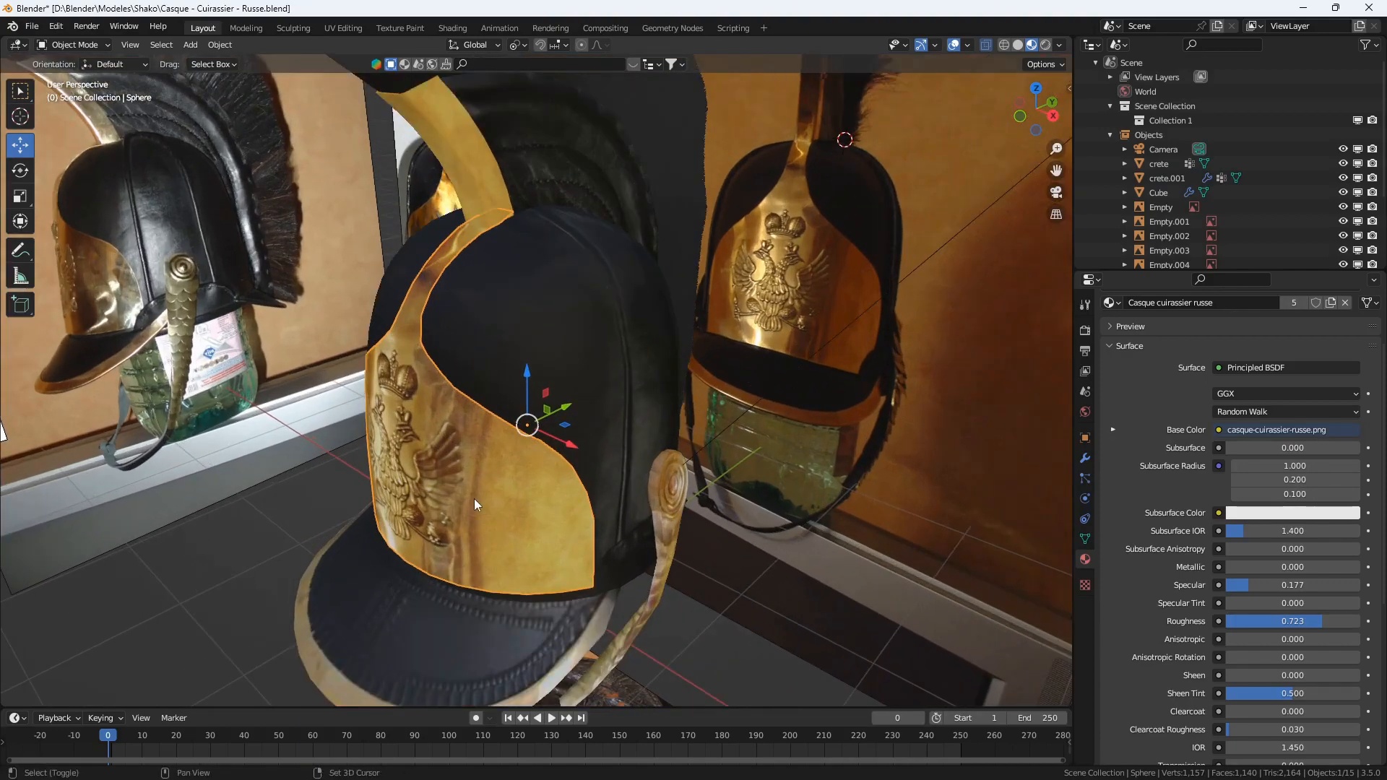
{"action": "middle_click_drag", "start_coordinate": [475, 498], "coordinate": [523, 457], "text": "shift"}
{"action": "scroll", "coordinate": [520, 449], "scroll_direction": "up", "scroll_amount": 3}
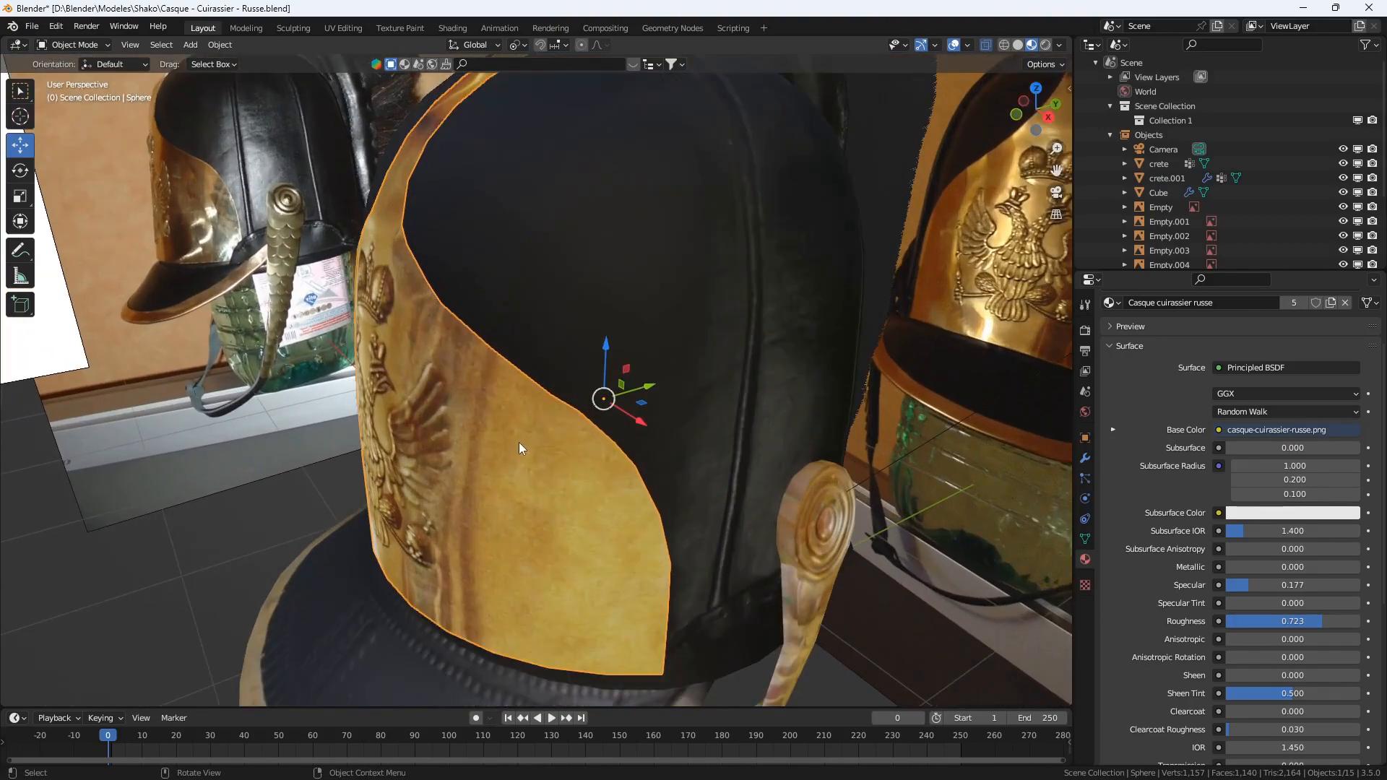
{"action": "left_click", "coordinate": [1085, 459]}
{"action": "left_click", "coordinate": [1169, 328]}
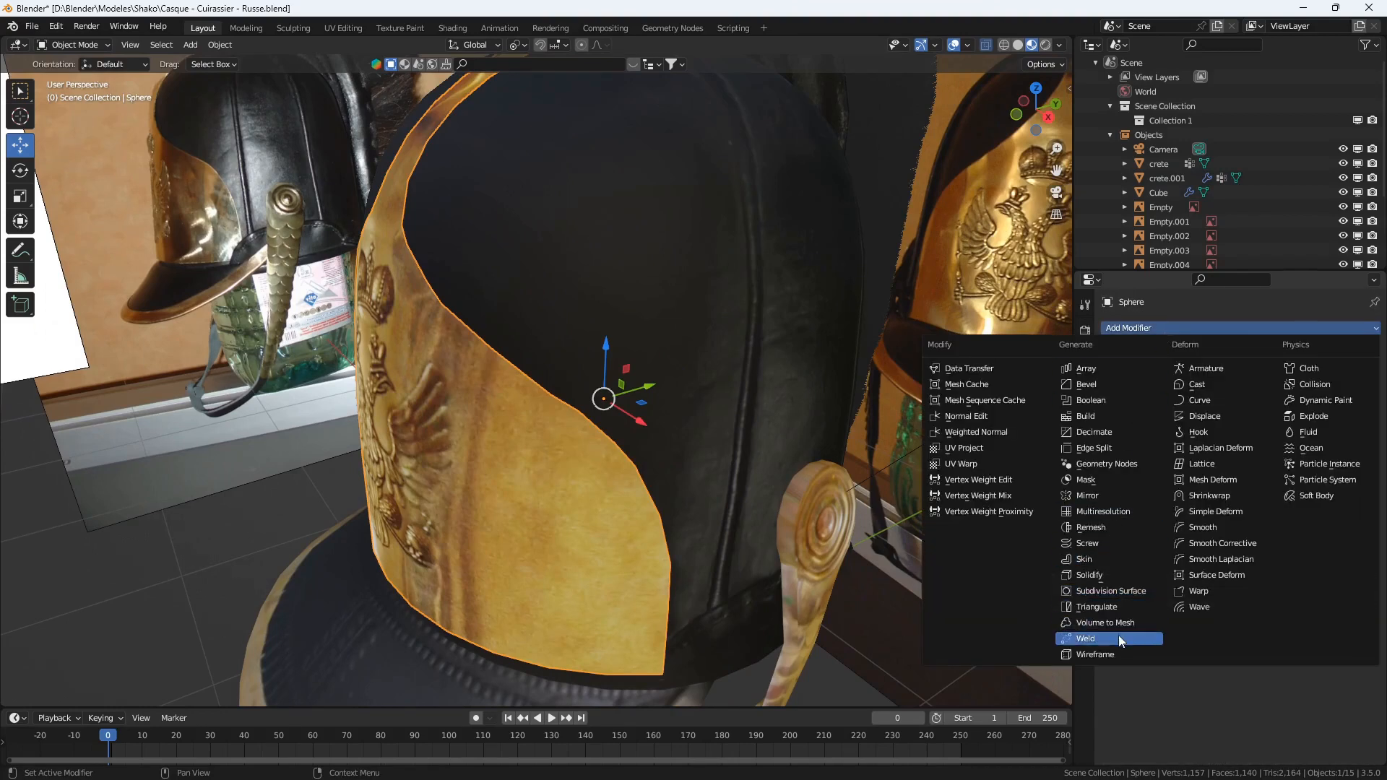
{"action": "left_click", "coordinate": [1112, 575]}
{"action": "left_click", "coordinate": [1289, 409]}
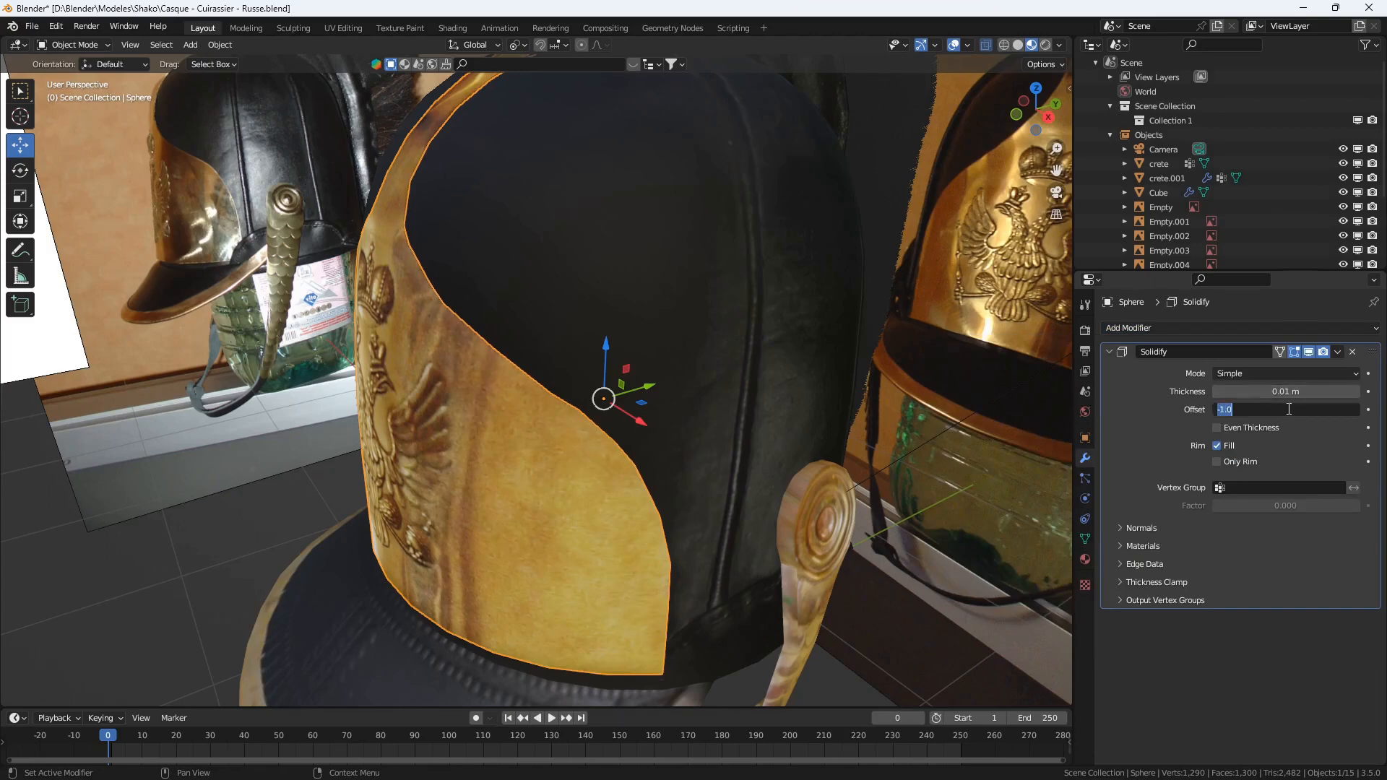
{"action": "type", "text": "1"}
{"action": "key", "text": "Return"}
- Set the front plate's Solidify thickness to 0.04 m
{"action": "left_click", "coordinate": [1297, 393]}
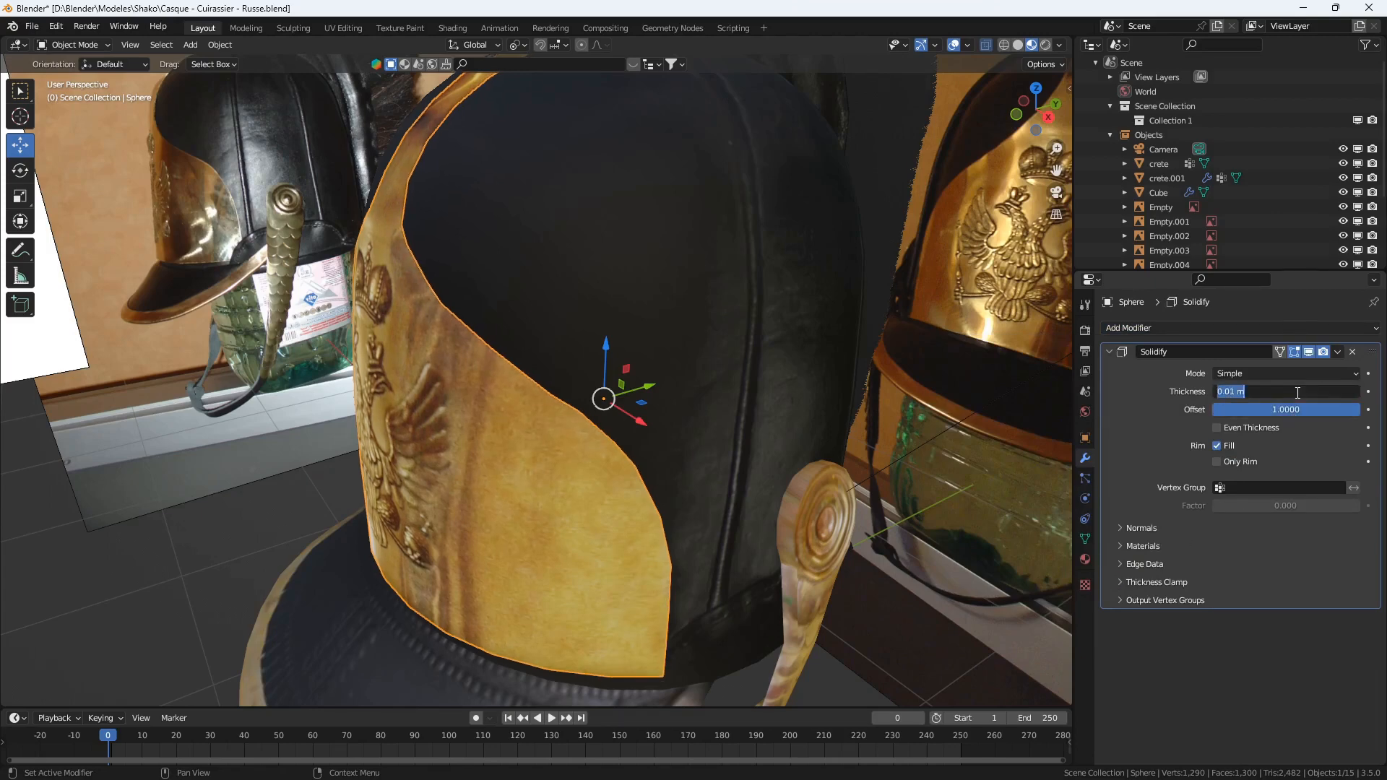
{"action": "left_click", "coordinate": [1319, 475]}
{"action": "mouse_move", "coordinate": [1297, 392]}
{"action": "left_mouse_down"}
{"action": "mouse_move", "coordinate": [1359, 392]}
{"action": "mouse_move", "coordinate": [1300, 393]}
{"action": "left_mouse_up"}
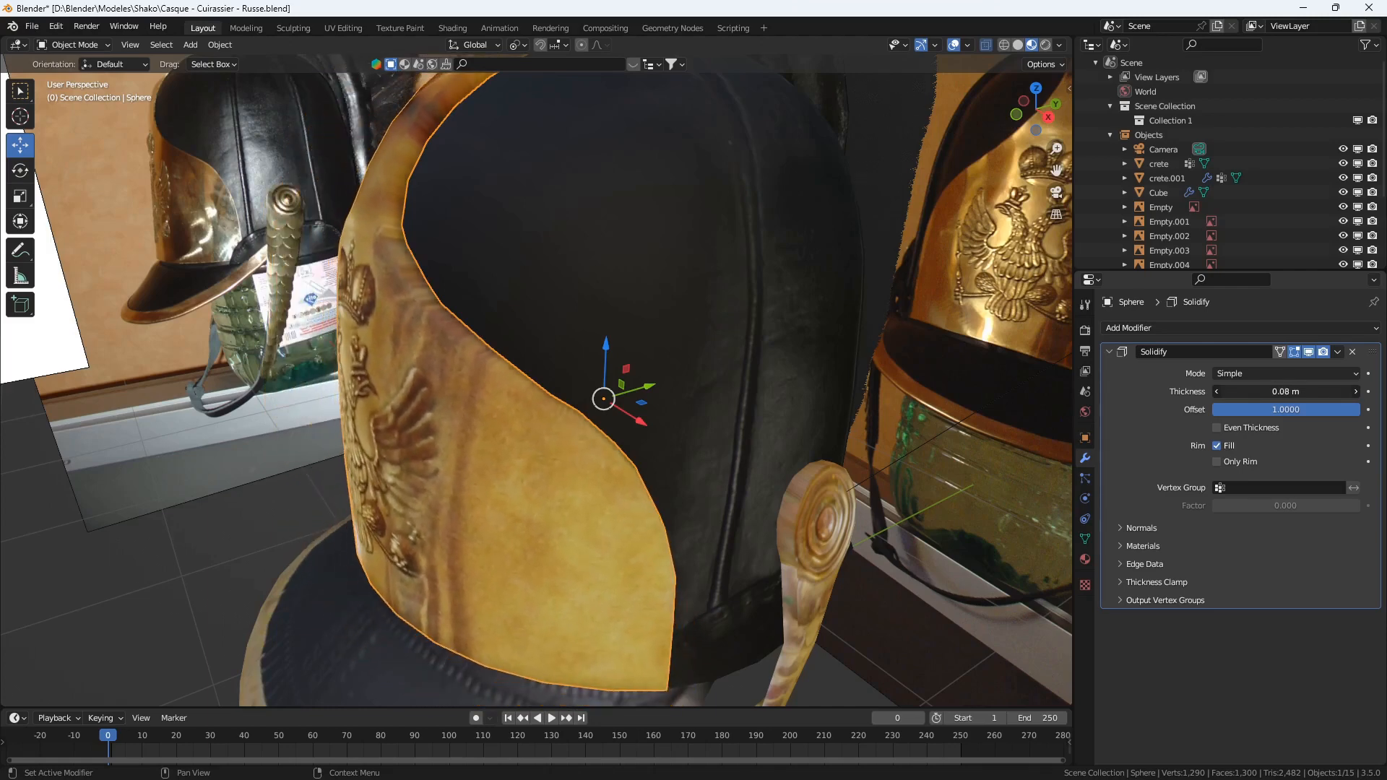
{"action": "left_click", "coordinate": [1273, 391]}
{"action": "key", "text": "Return"}
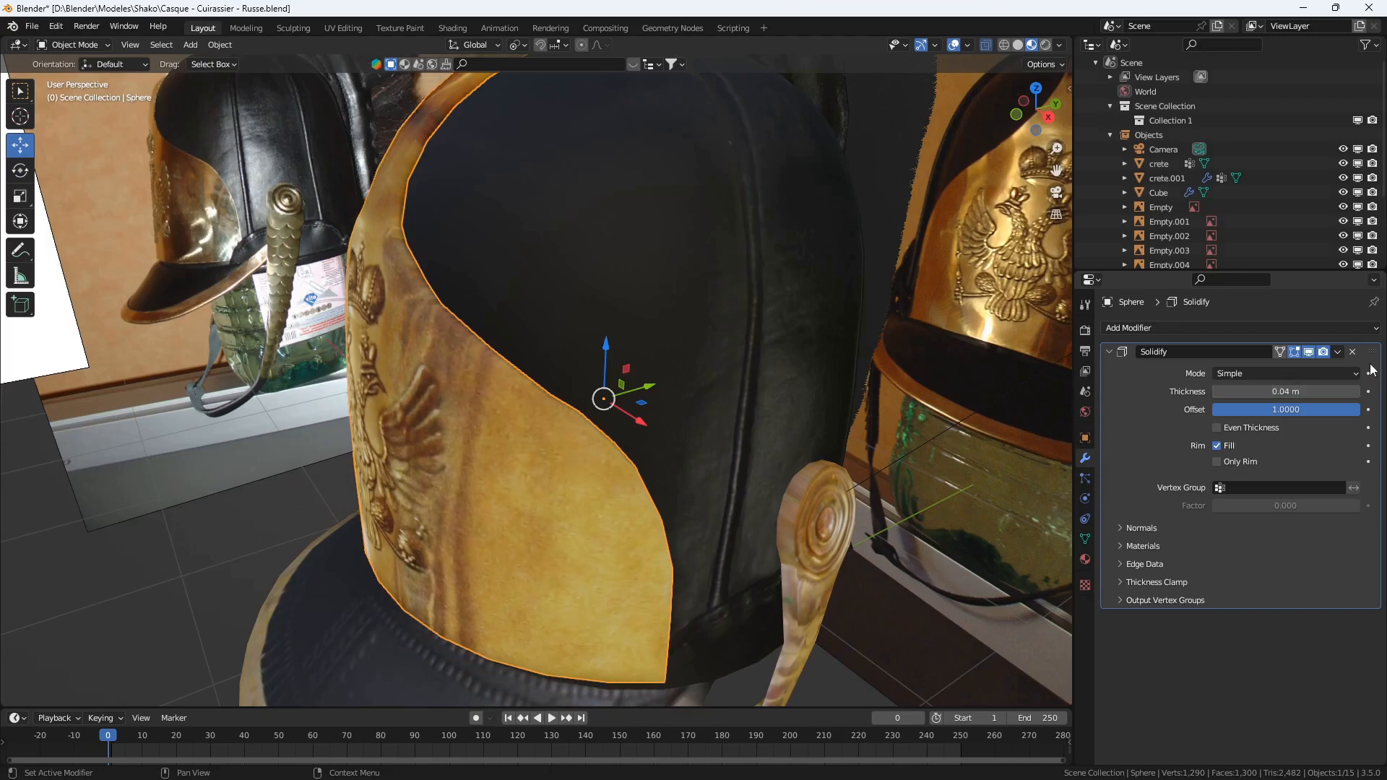
{"action": "left_click", "coordinate": [1110, 351]}
- Add a Bevel modifier with 2 segments to the brass front plate
{"action": "left_click", "coordinate": [1190, 327]}
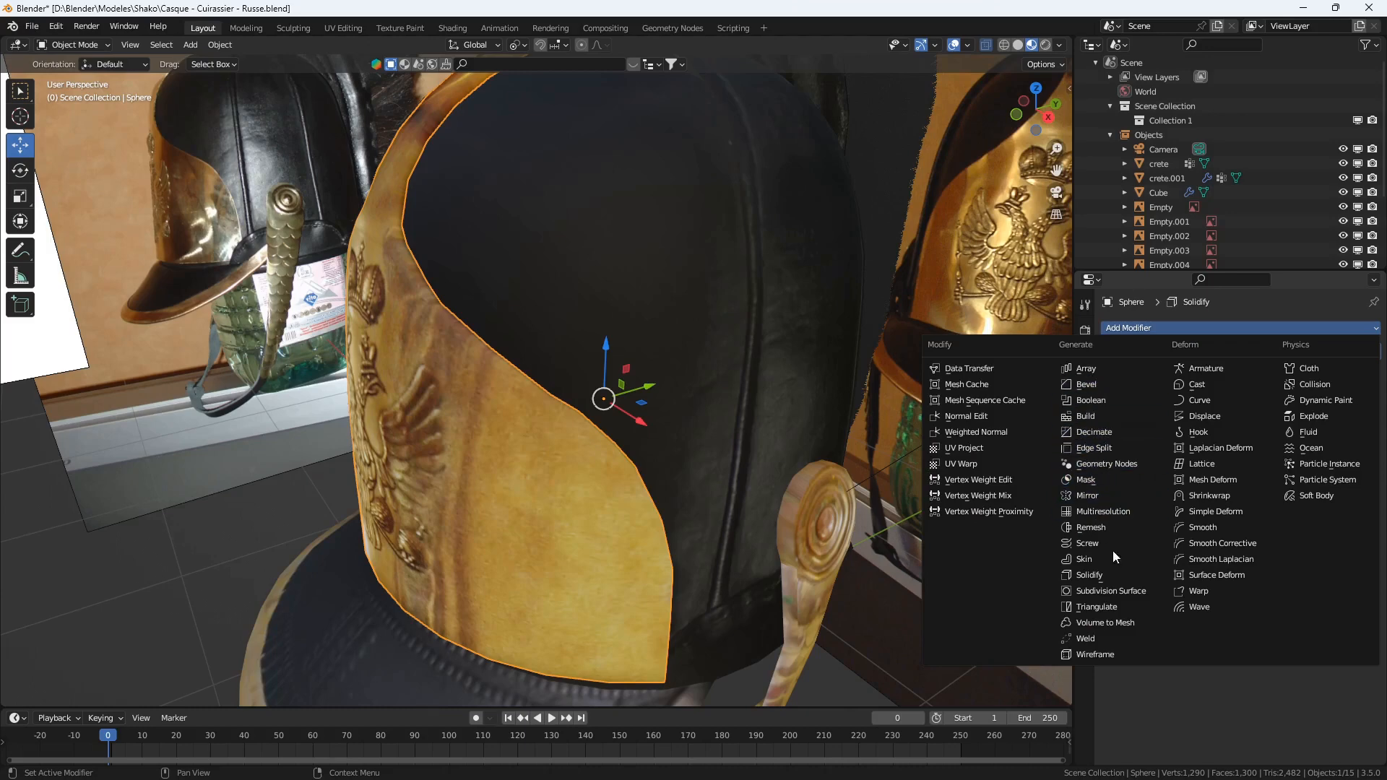
{"action": "left_click", "coordinate": [1113, 388]}
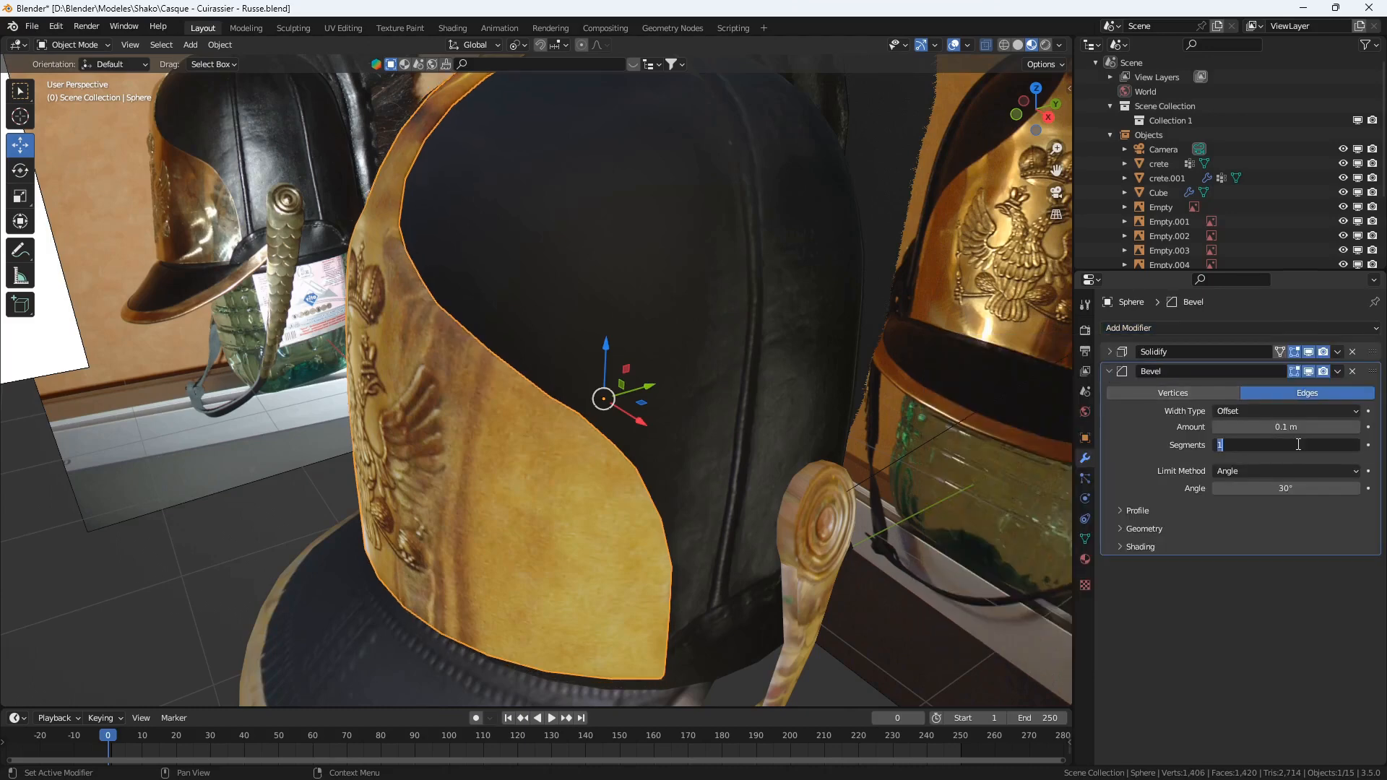
{"action": "key", "text": "Return"}
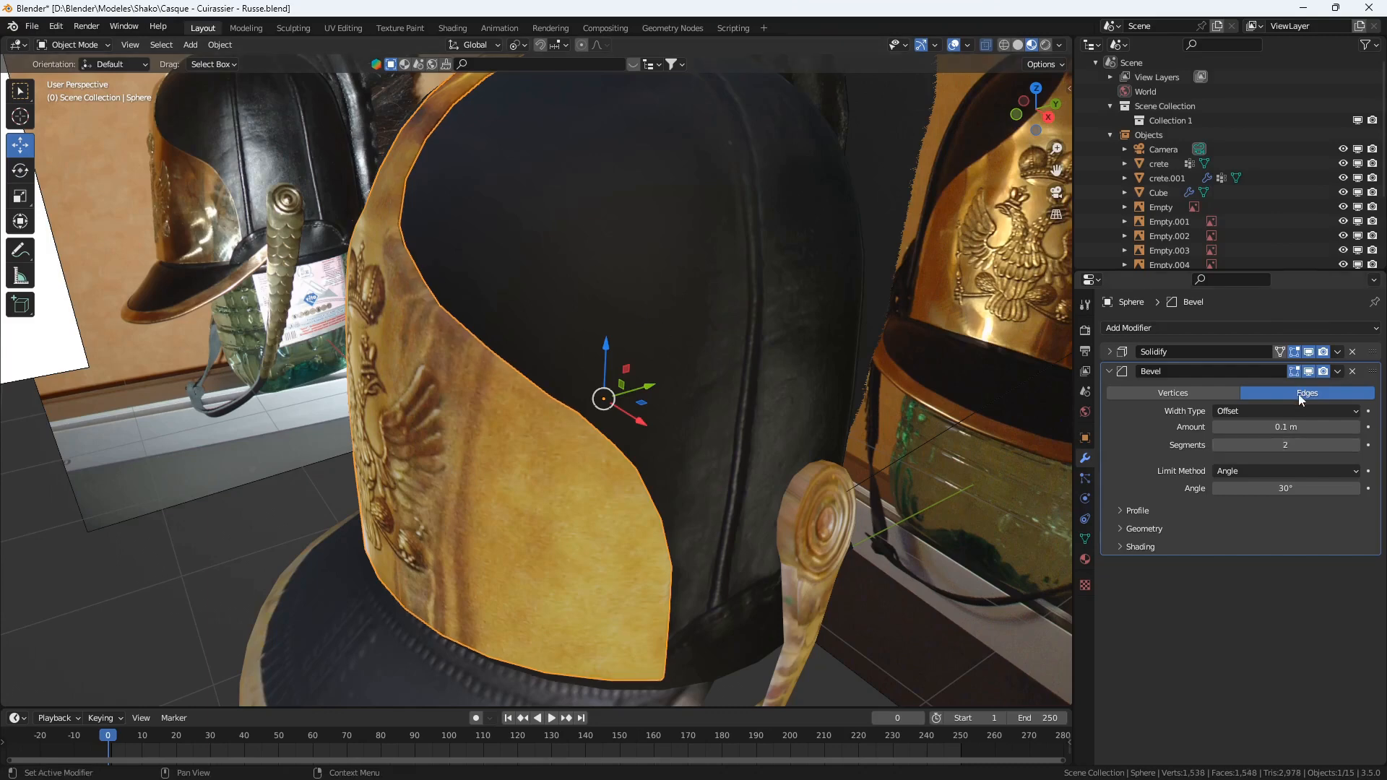
{"action": "left_click", "coordinate": [1112, 371]}
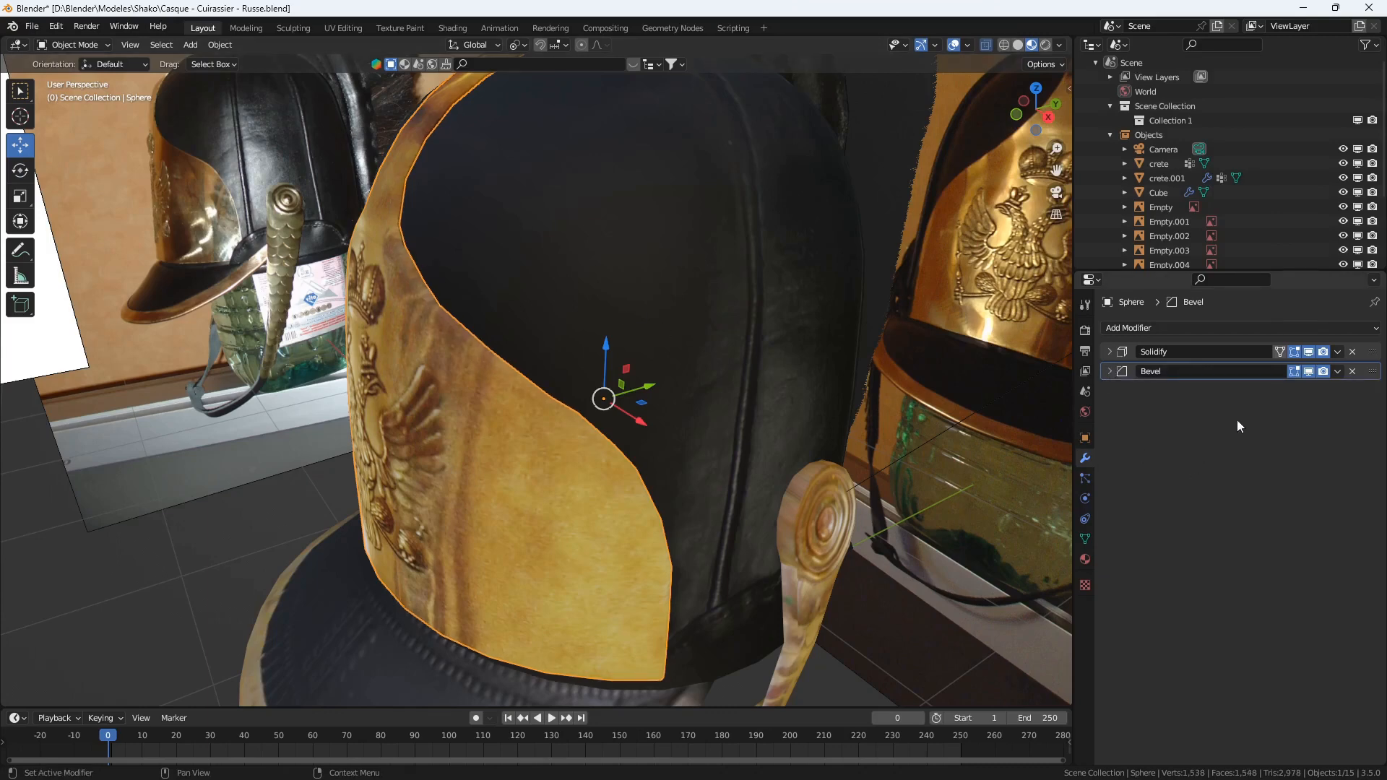
- Extrude the visor's separated edge outline into a rim strip, scaling its inner edge to 0.949 in top view
{"action": "middle_click_drag", "start_coordinate": [639, 461], "coordinate": [545, 457]}
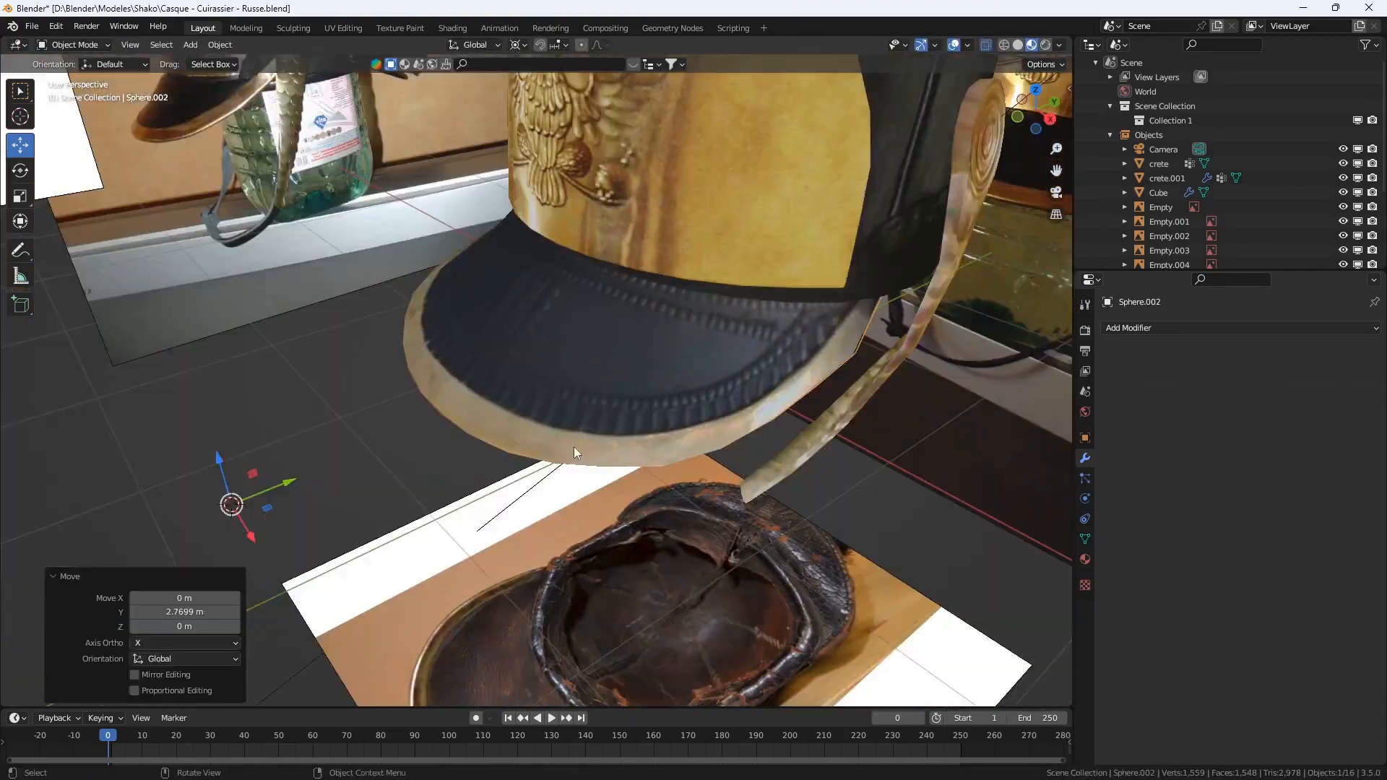
{"action": "key", "text": "e"}
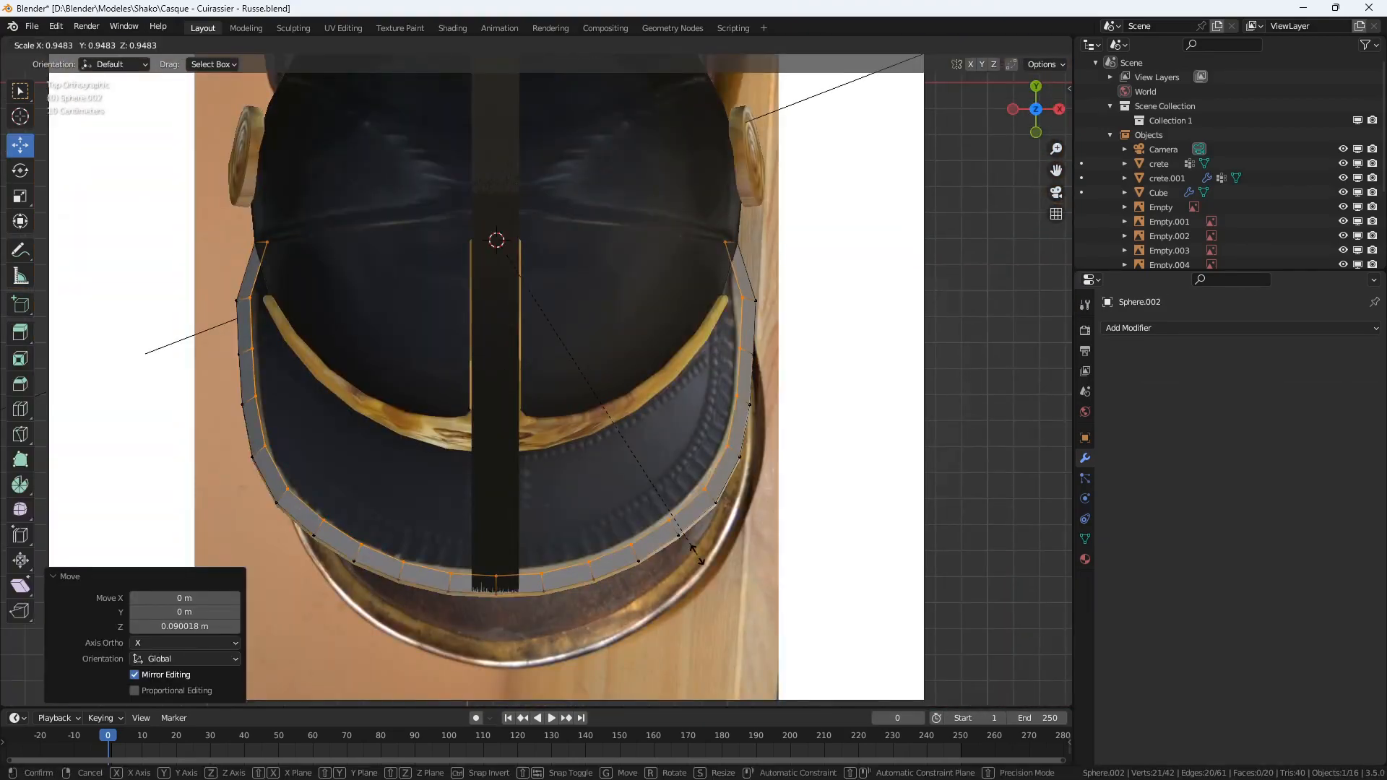
{"action": "middle_click_drag", "start_coordinate": [496, 242], "coordinate": [569, 473]}
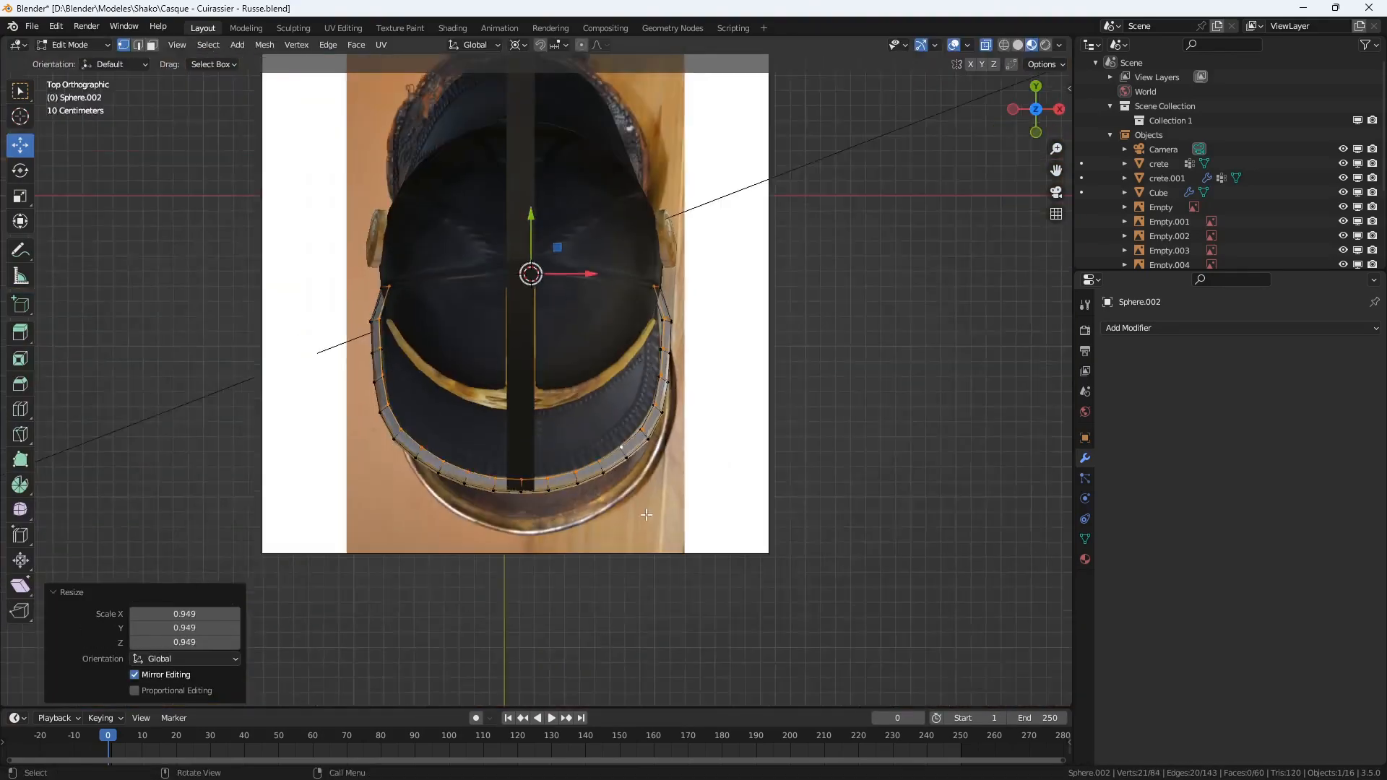
- Raise the visor's rim strip about 0.018 m to fit the visor edge and give it a Bevel modifier with 2 segments
{"action": "middle_click_drag", "start_coordinate": [647, 514], "coordinate": [496, 449]}
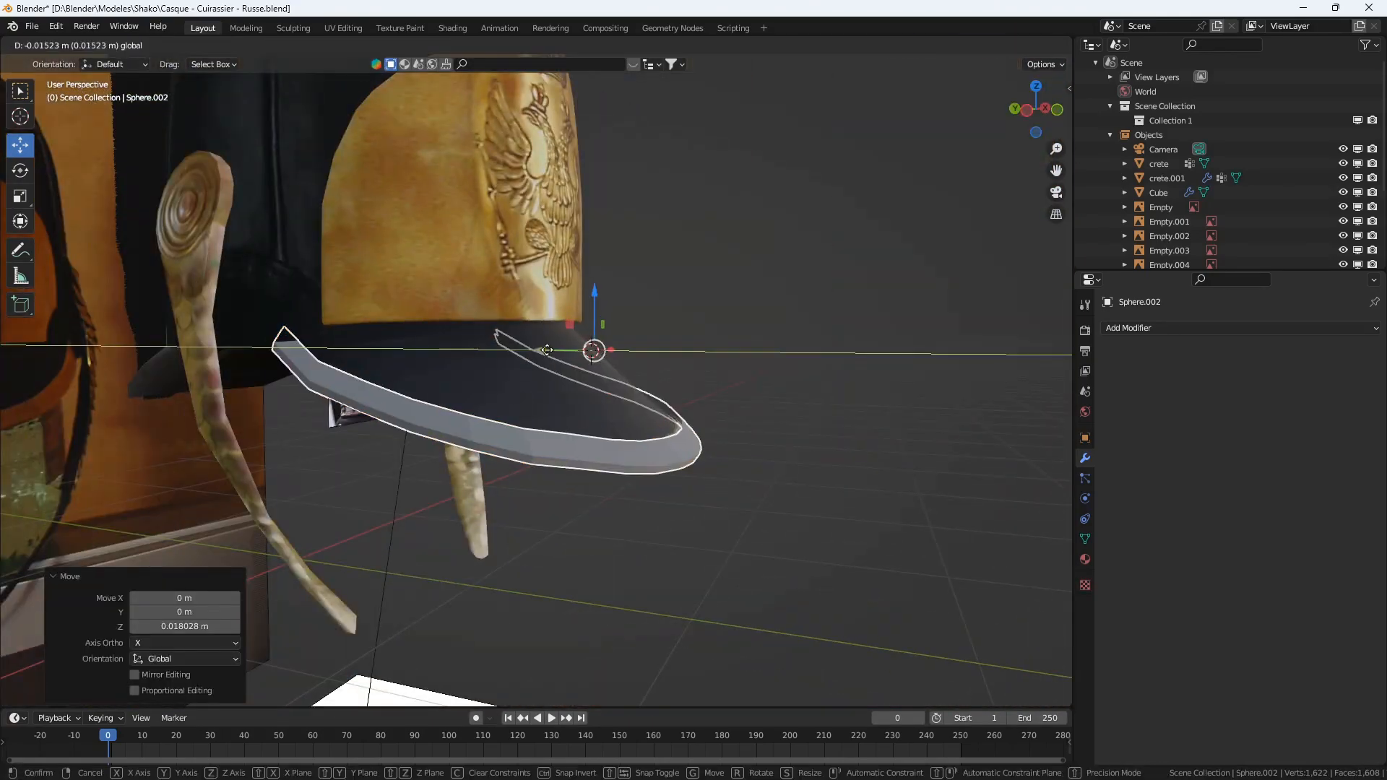
{"action": "middle_click_drag", "start_coordinate": [600, 340], "coordinate": [422, 365]}
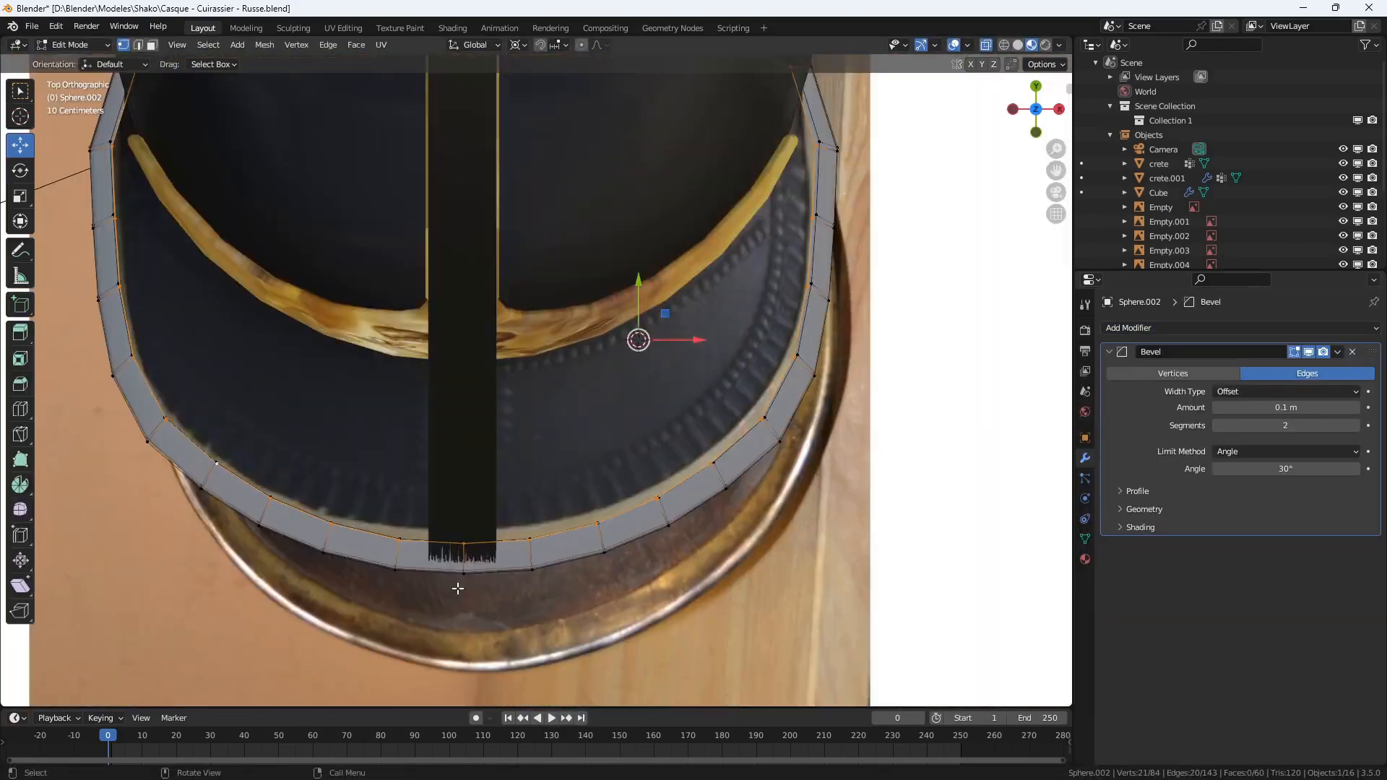
{"action": "left_click", "coordinate": [20, 409]}
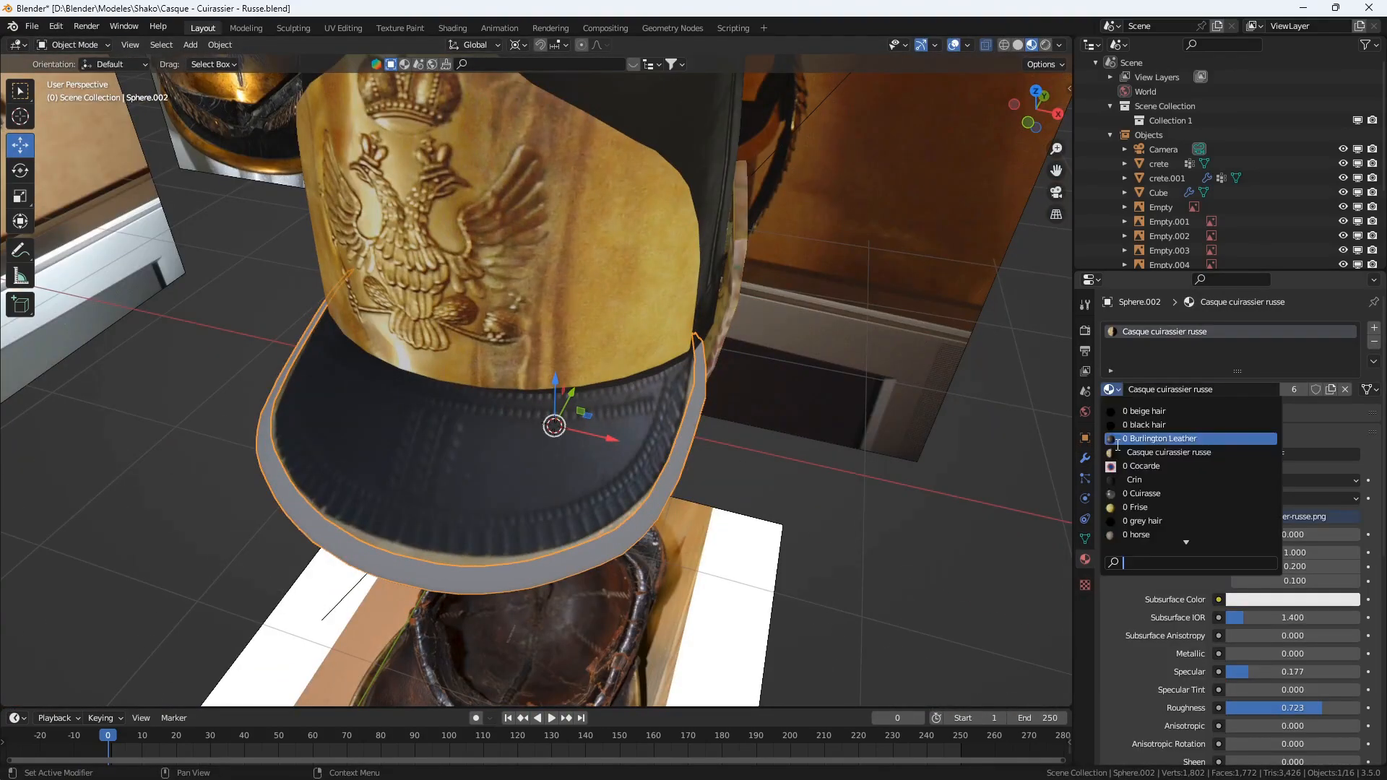
- Assign the Laiton 2 material to the visor rim and sample its base color from the helmet's brass front plate
{"action": "left_click", "coordinate": [1187, 497]}
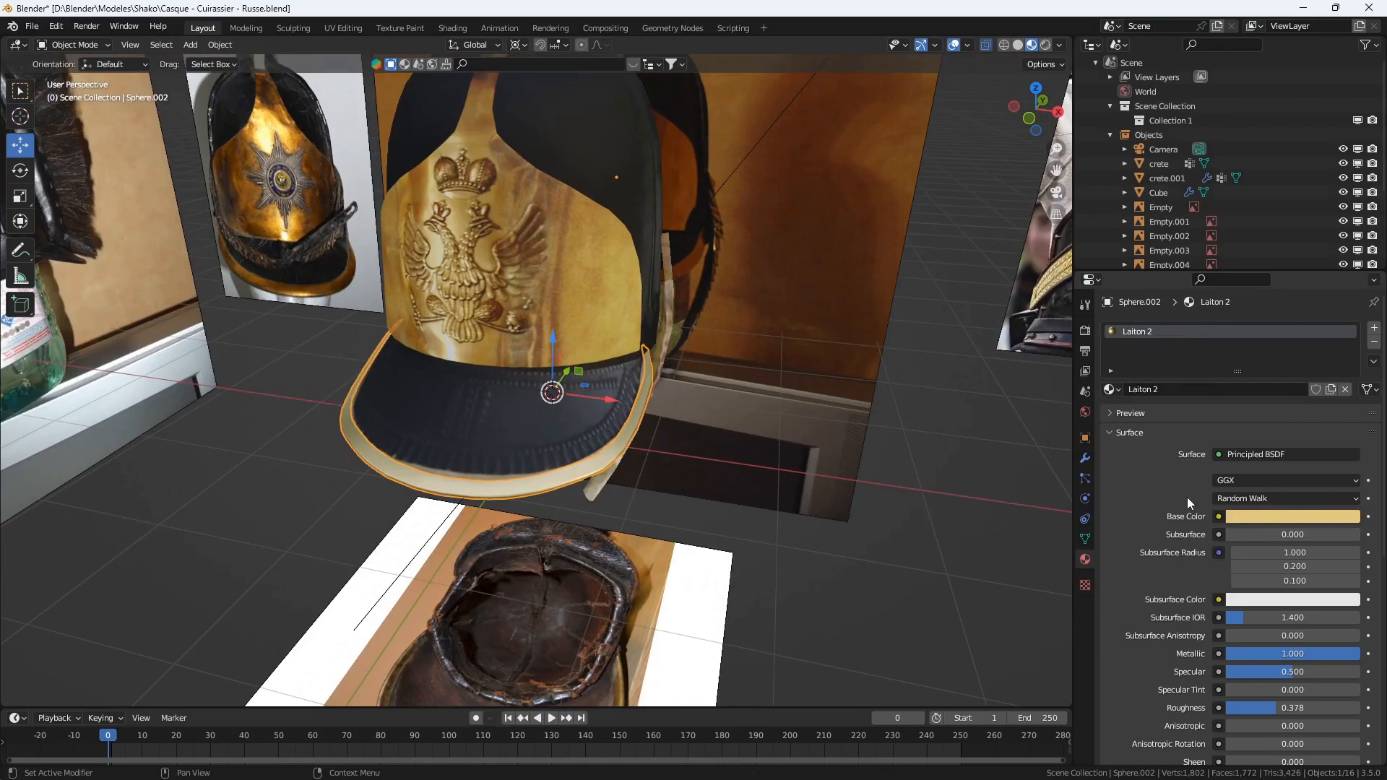
{"action": "left_click", "coordinate": [1258, 517]}
{"action": "left_click", "coordinate": [1347, 453]}
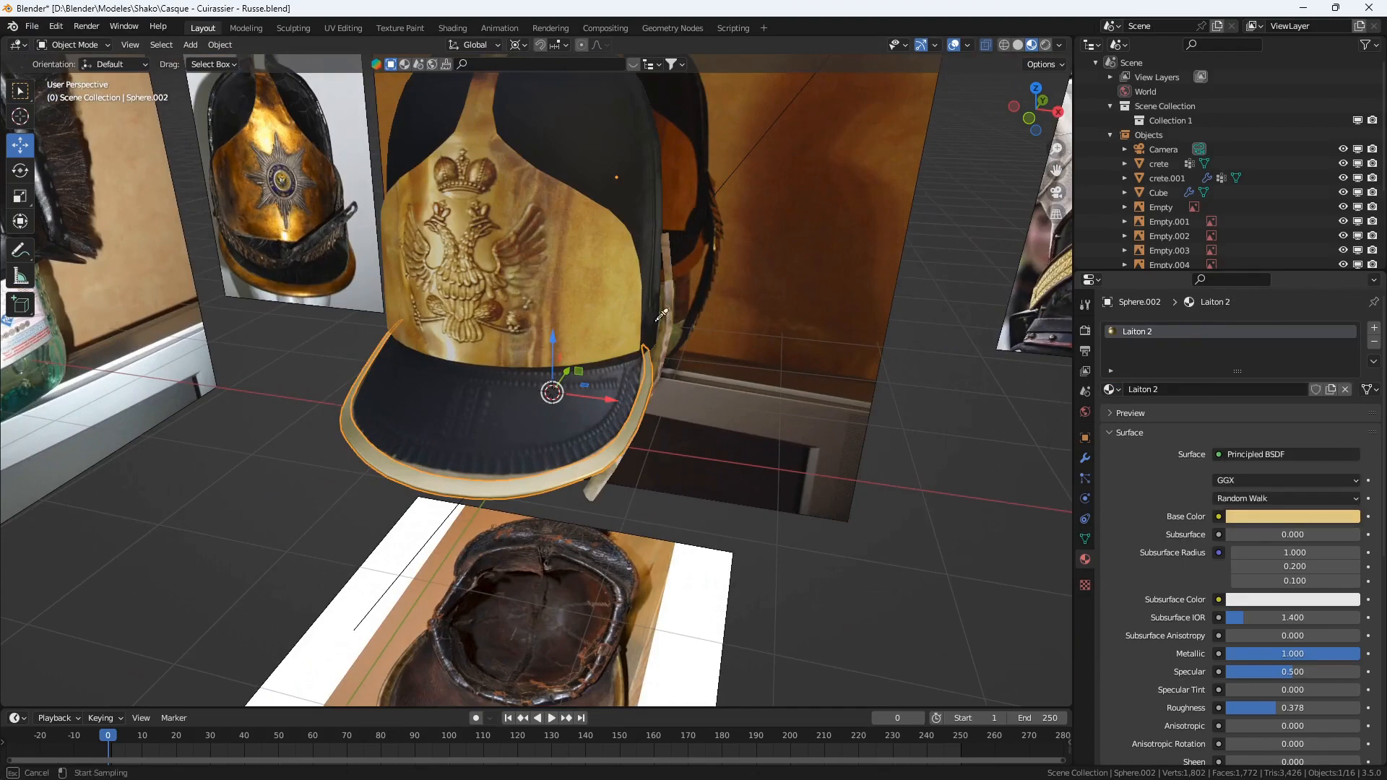
{"action": "left_click", "coordinate": [575, 319]}
- Adjust the UV mapping of the visor's top faces over the visor area of the casque-cuirassier-russe.png texture
{"action": "middle_click_drag", "start_coordinate": [714, 532], "coordinate": [801, 485]}
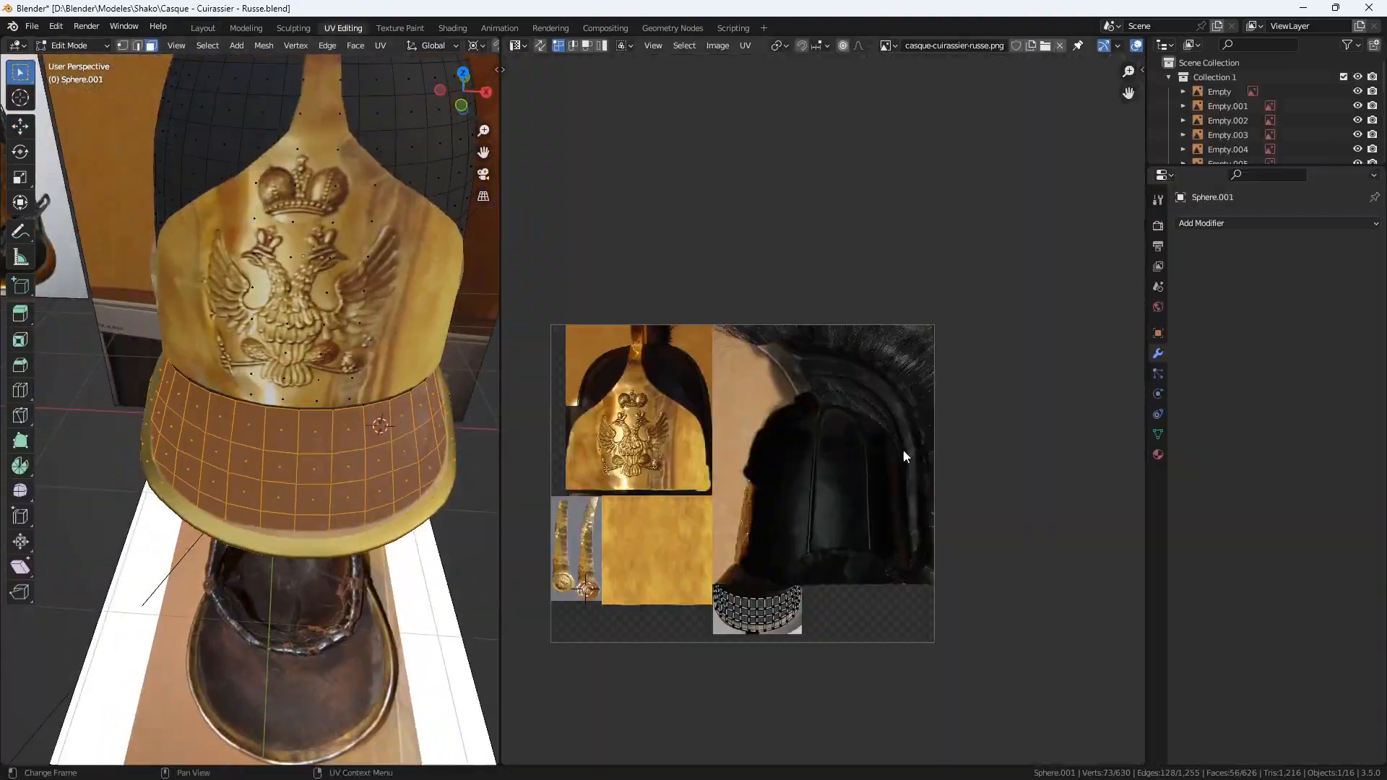
{"action": "key", "text": "KP_Decimal"}
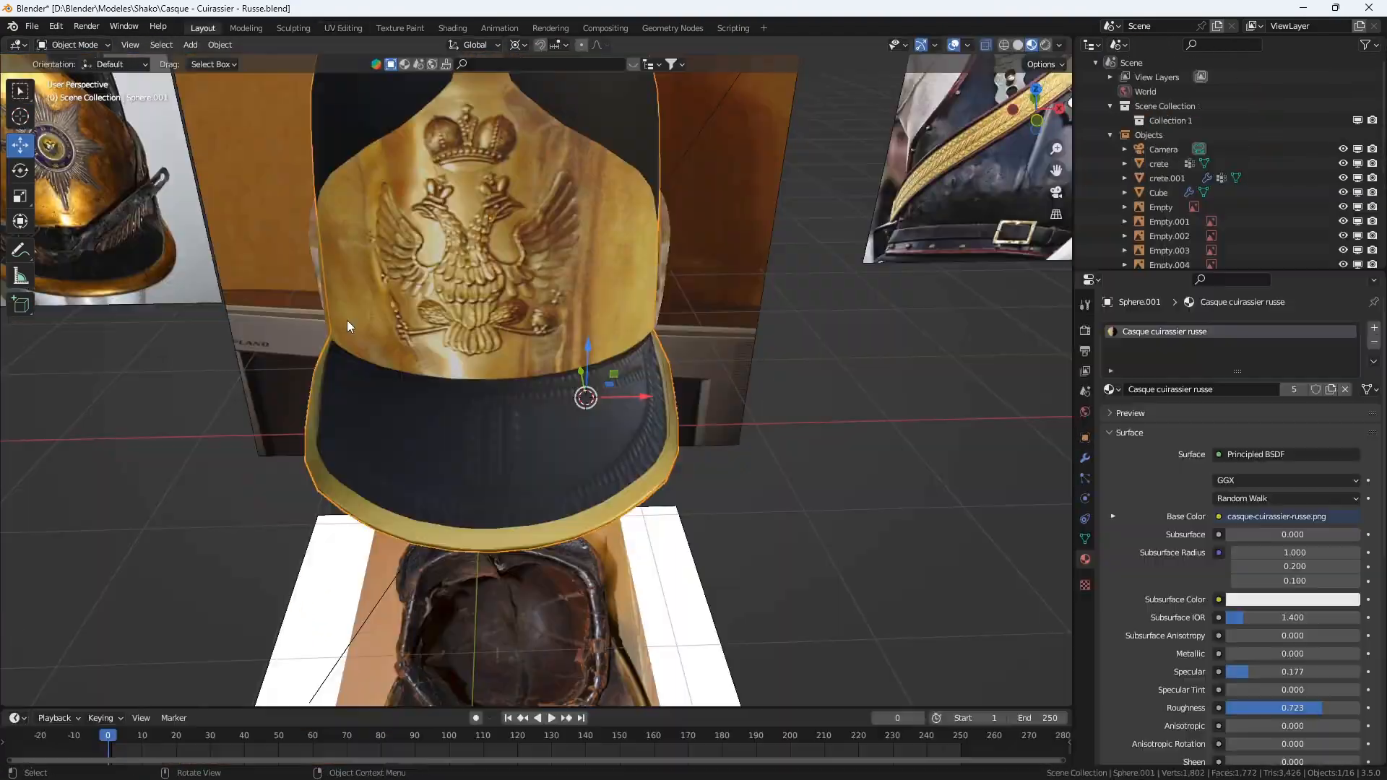
- In camera view, move the camera back about 2.224 m along its local Z and up about 0.368 m to frame the helmet
{"action": "middle_click_drag", "start_coordinate": [347, 319], "coordinate": [402, 351]}
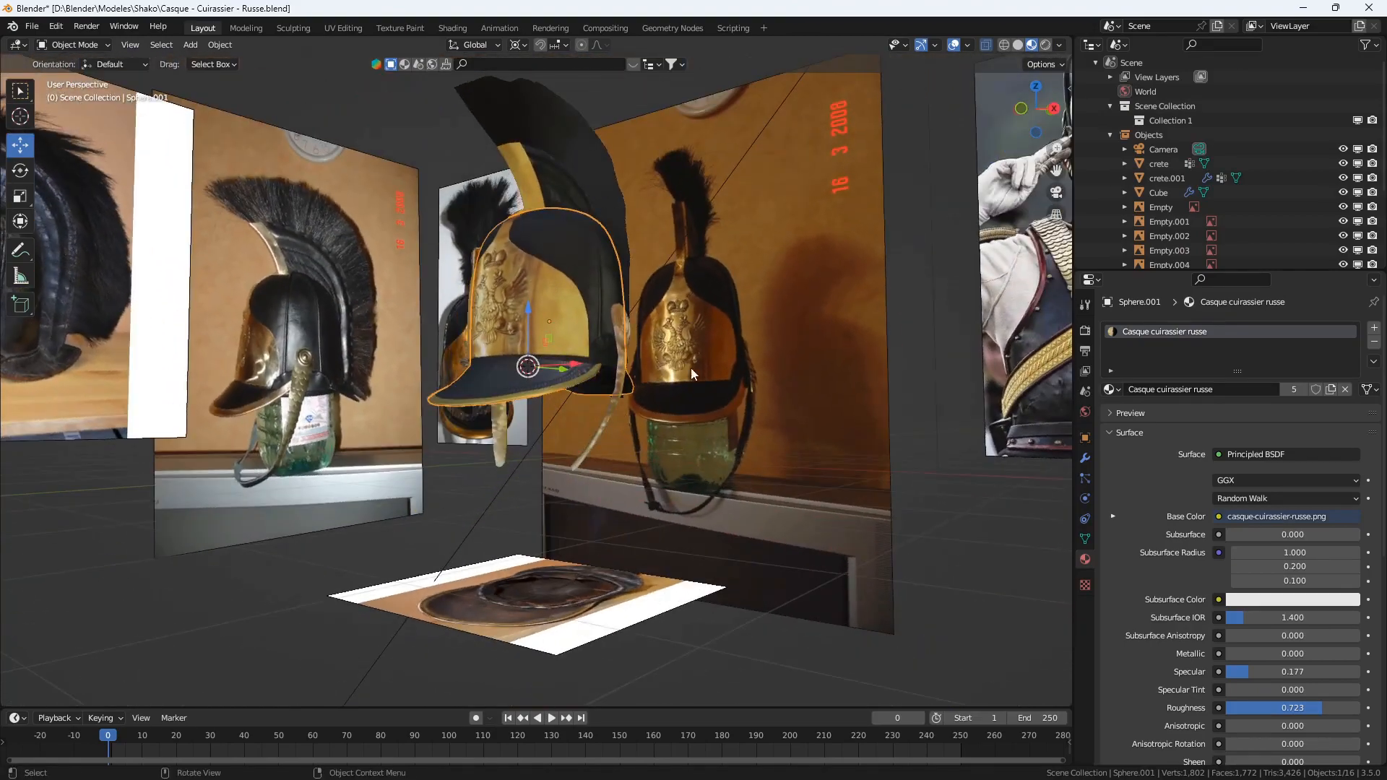
{"action": "middle_click_drag", "start_coordinate": [694, 368], "coordinate": [700, 472], "text": "shift"}
{"action": "middle_click_drag", "start_coordinate": [508, 498], "coordinate": [631, 497]}
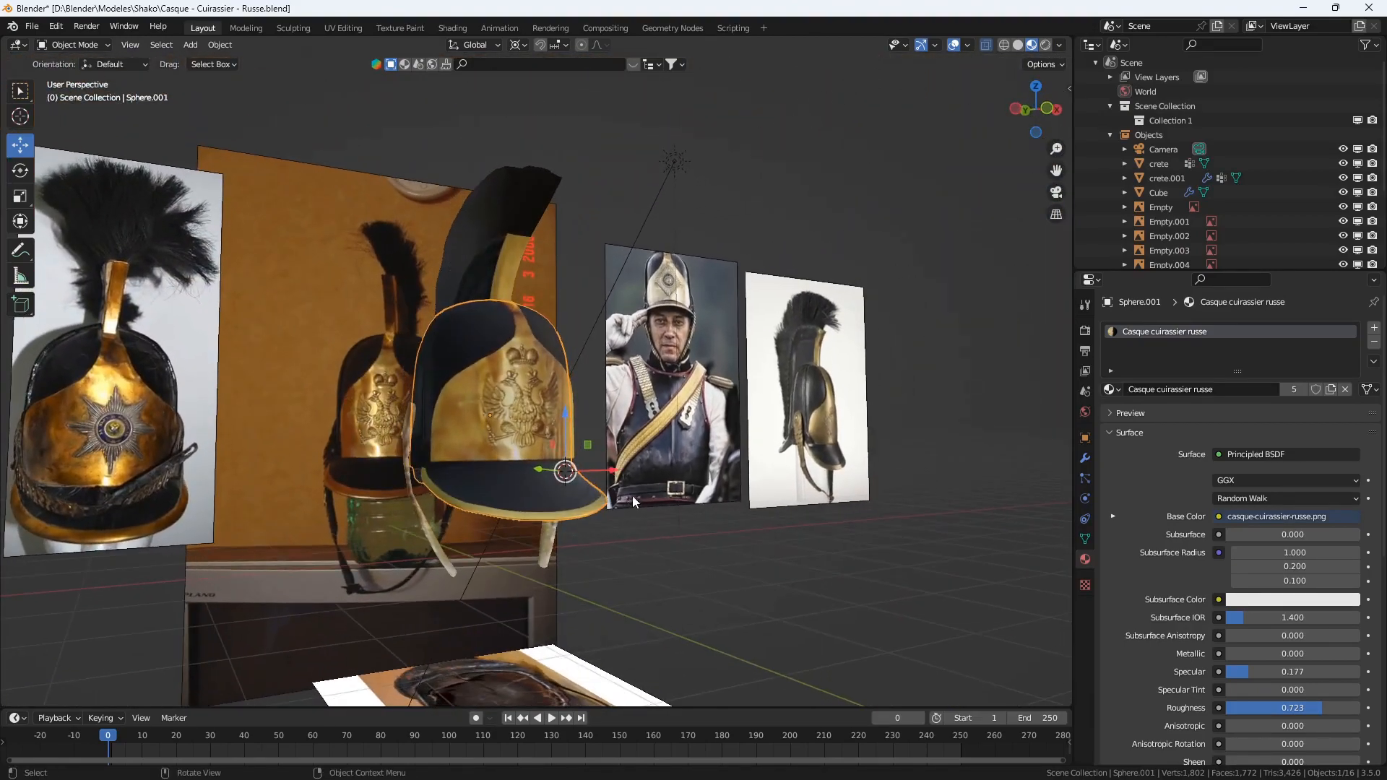
{"action": "scroll", "coordinate": [702, 504], "scroll_direction": "down", "scroll_amount": 4}
{"action": "left_click", "coordinate": [884, 211]}
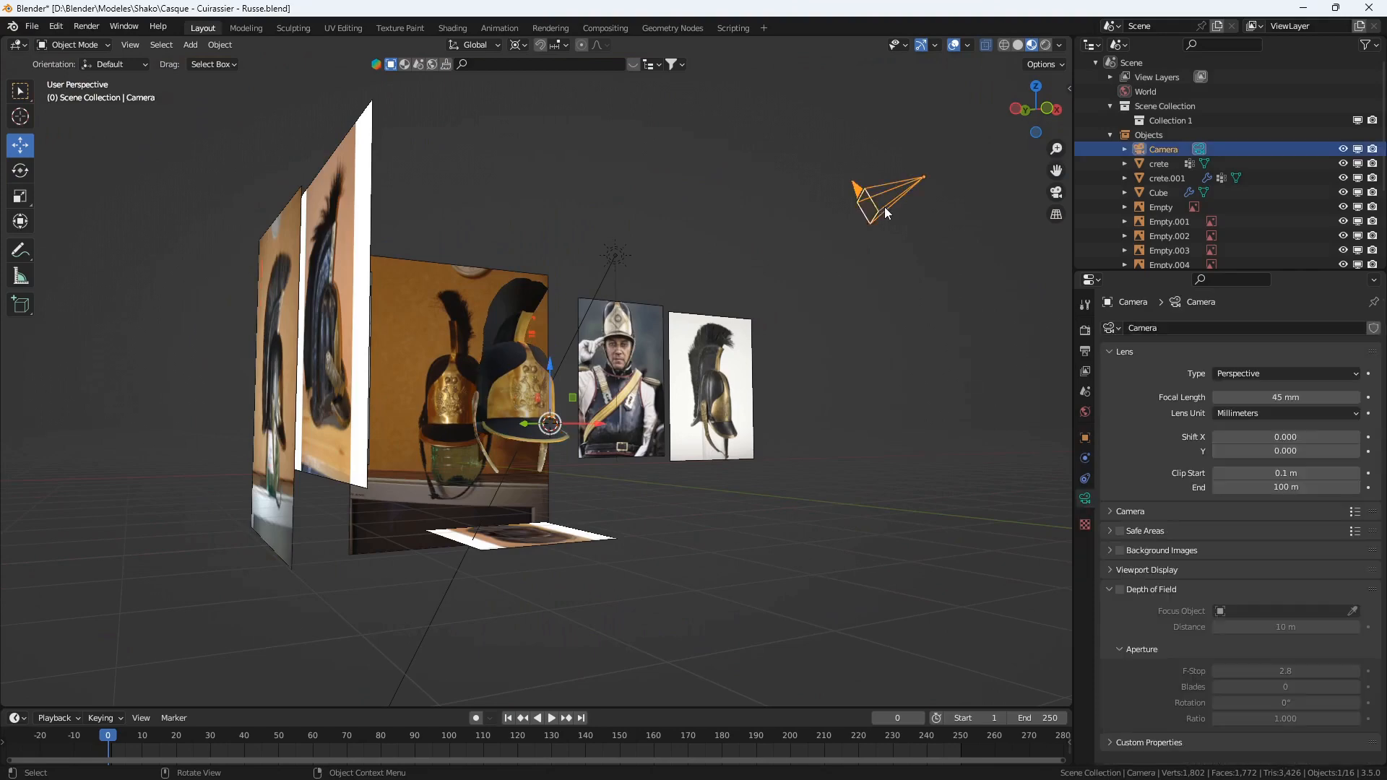
{"action": "key", "text": "KP_0"}
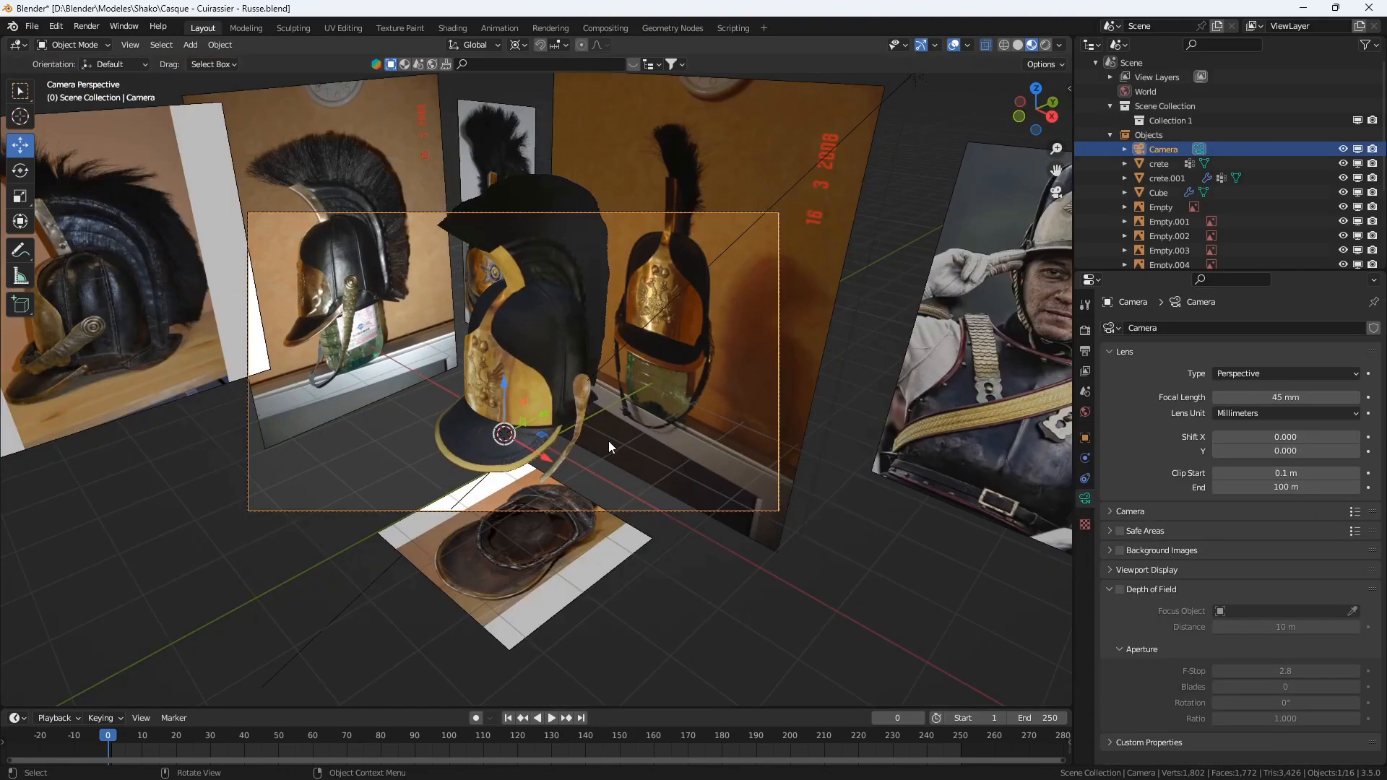
{"action": "key", "text": "g"}
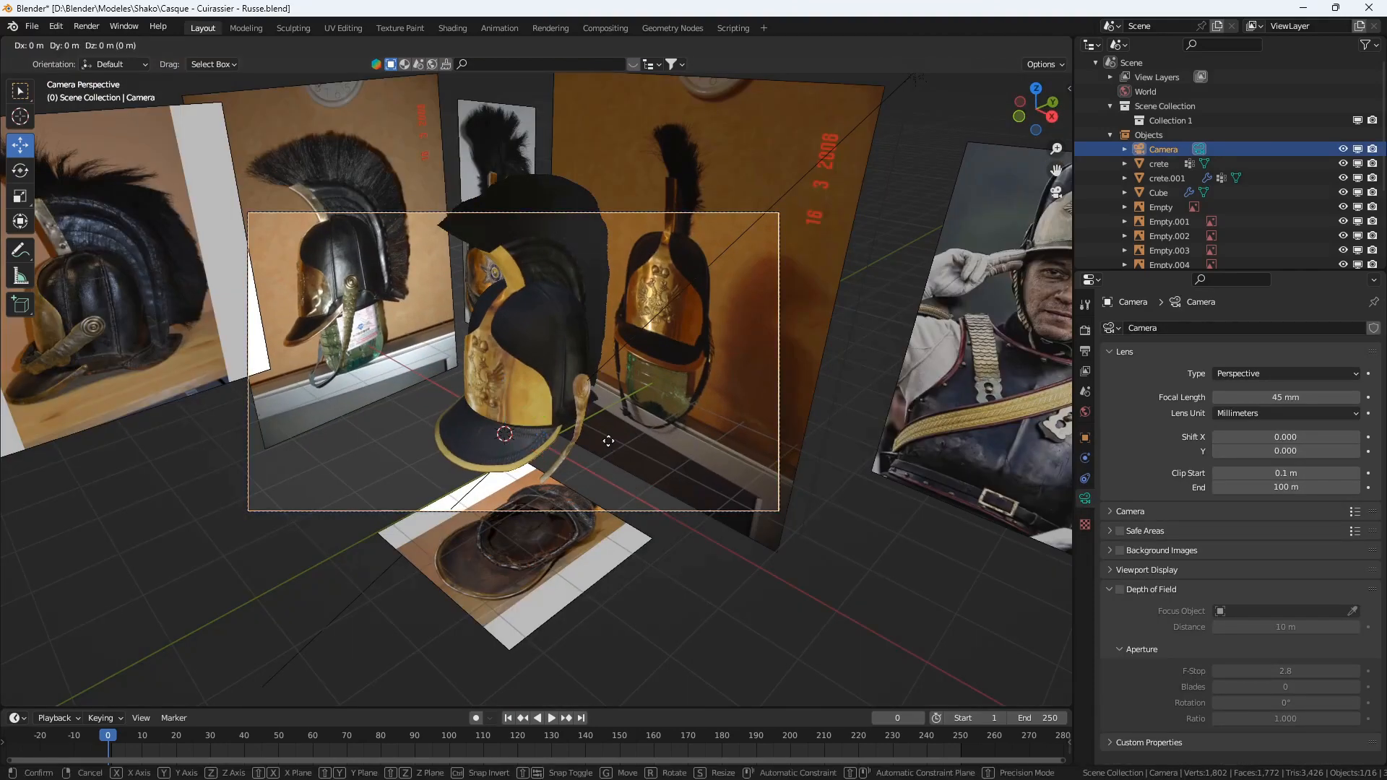
{"action": "key", "text": "z"}
{"action": "key", "text": "z"}
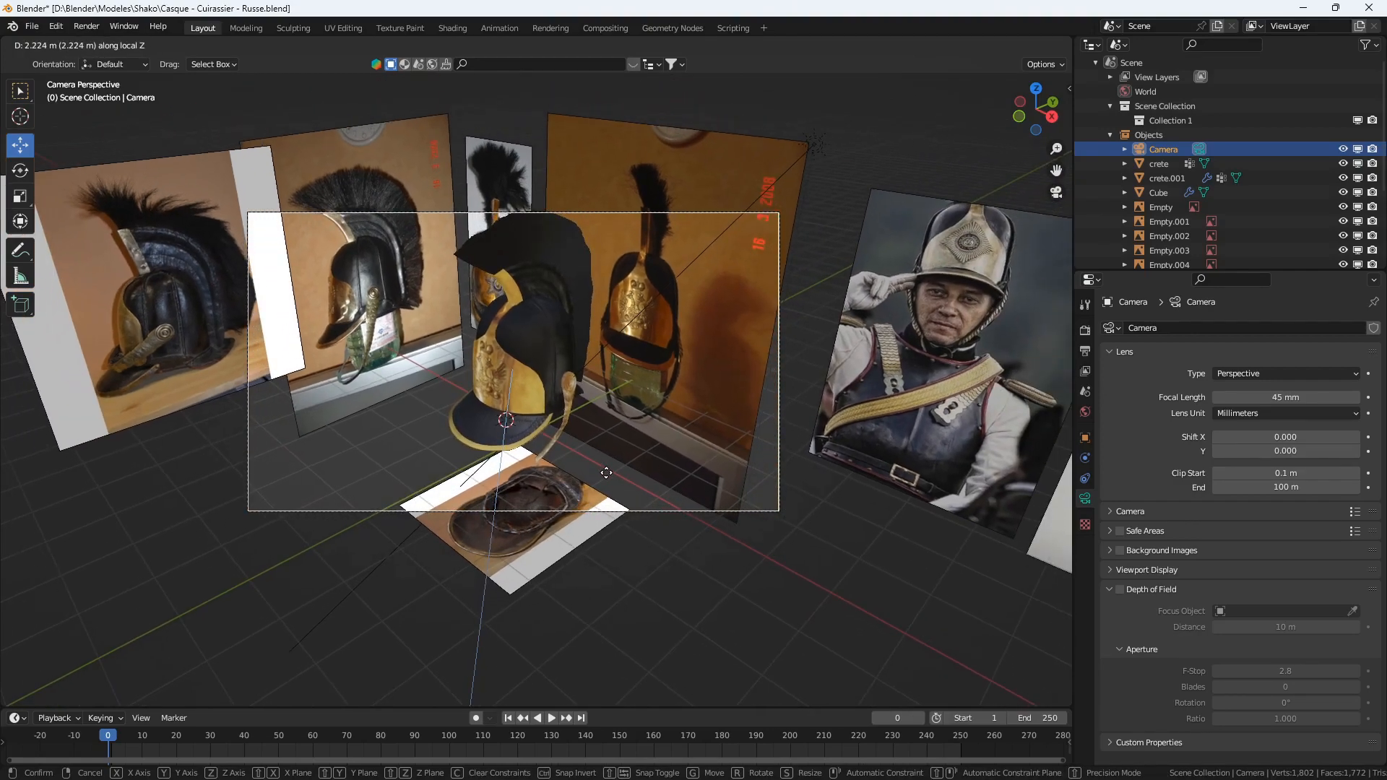
{"action": "left_click", "coordinate": [607, 477]}
{"action": "key", "text": "g"}
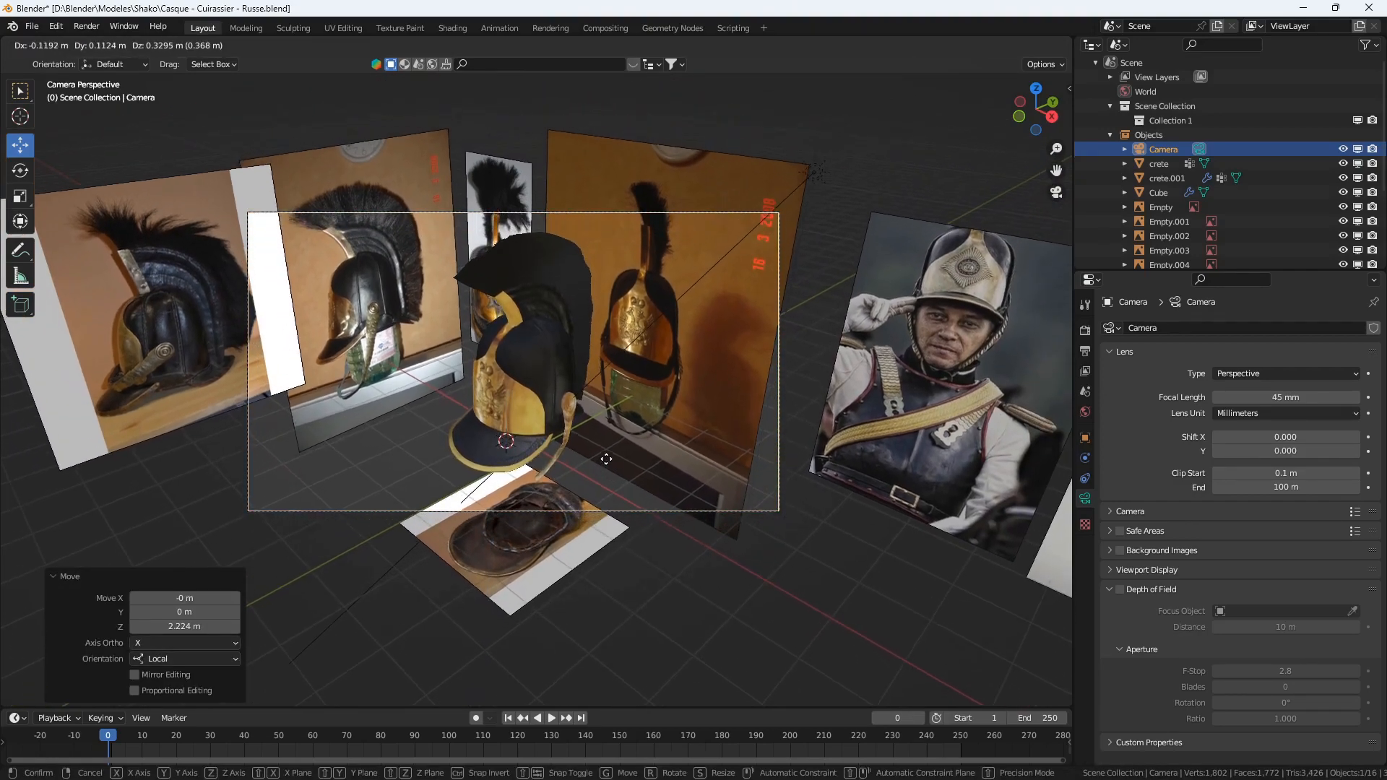
{"action": "left_click", "coordinate": [606, 458]}
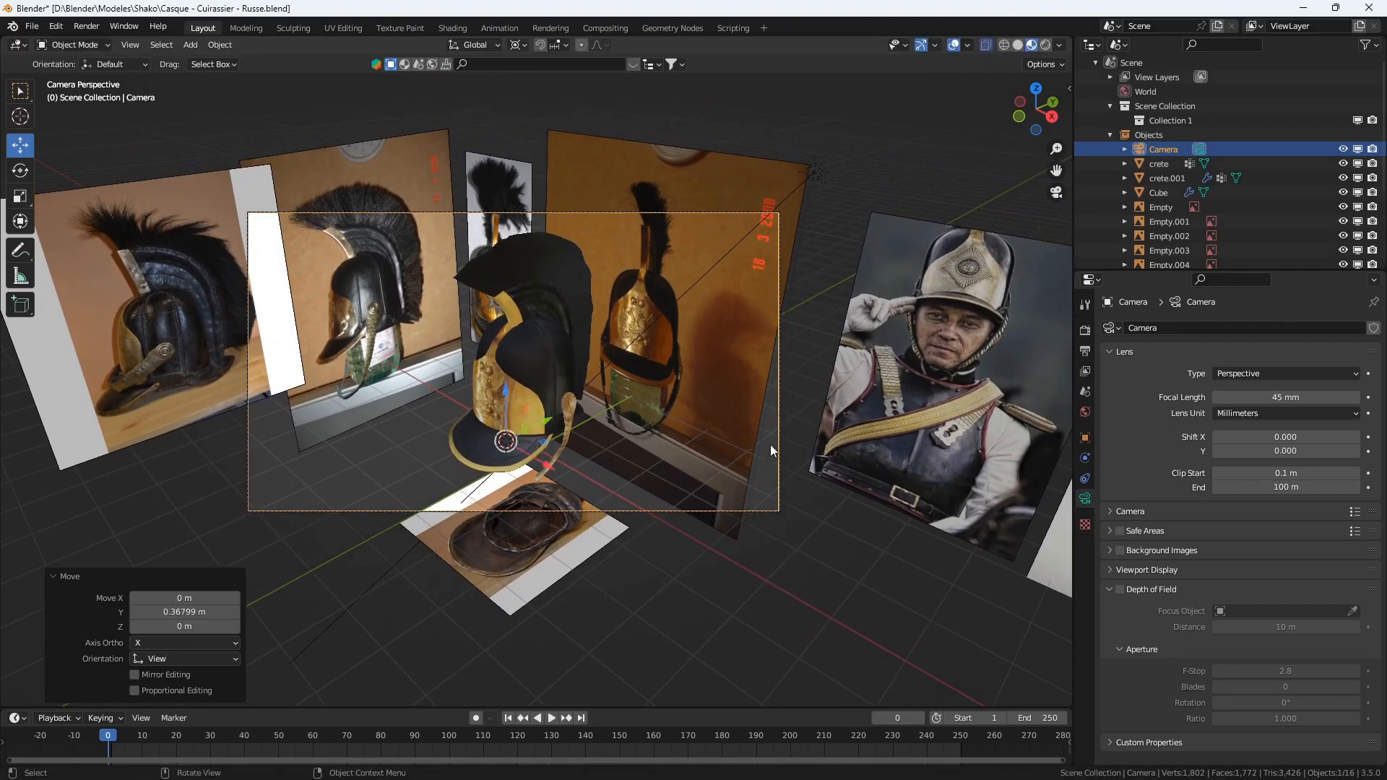
- Hide all the reference image empties, from Empty to Empty.006, in the viewport
{"action": "scroll", "coordinate": [770, 444], "scroll_direction": "down", "scroll_amount": 4}
{"action": "left_click", "coordinate": [870, 412]}
{"action": "scroll", "coordinate": [1343, 148], "scroll_direction": "down", "scroll_amount": 2}
{"action": "left_click_drag", "start_coordinate": [1343, 150], "coordinate": [1343, 236]}
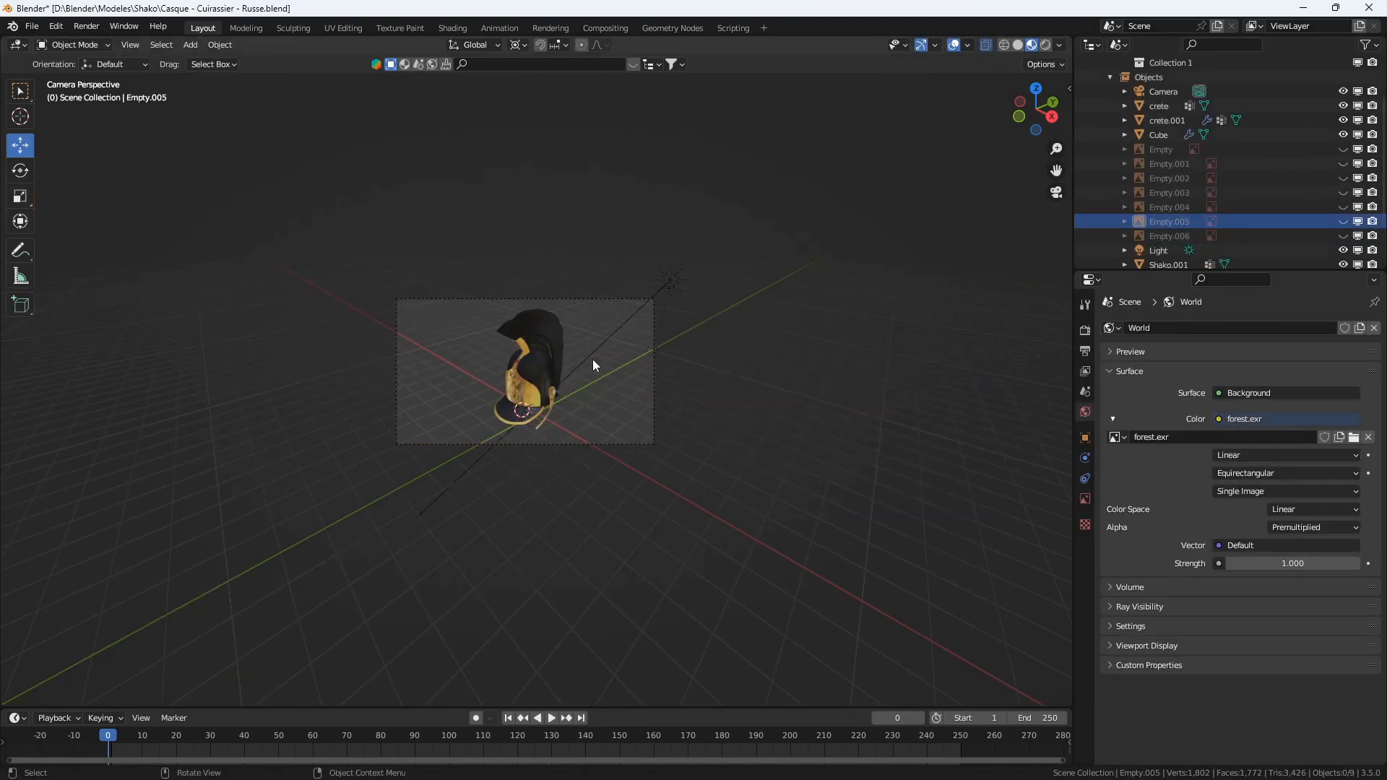
- Render a still image of the helmet from the camera
{"action": "scroll", "coordinate": [693, 366], "scroll_direction": "up", "scroll_amount": 3}
{"action": "left_click", "coordinate": [84, 27]}
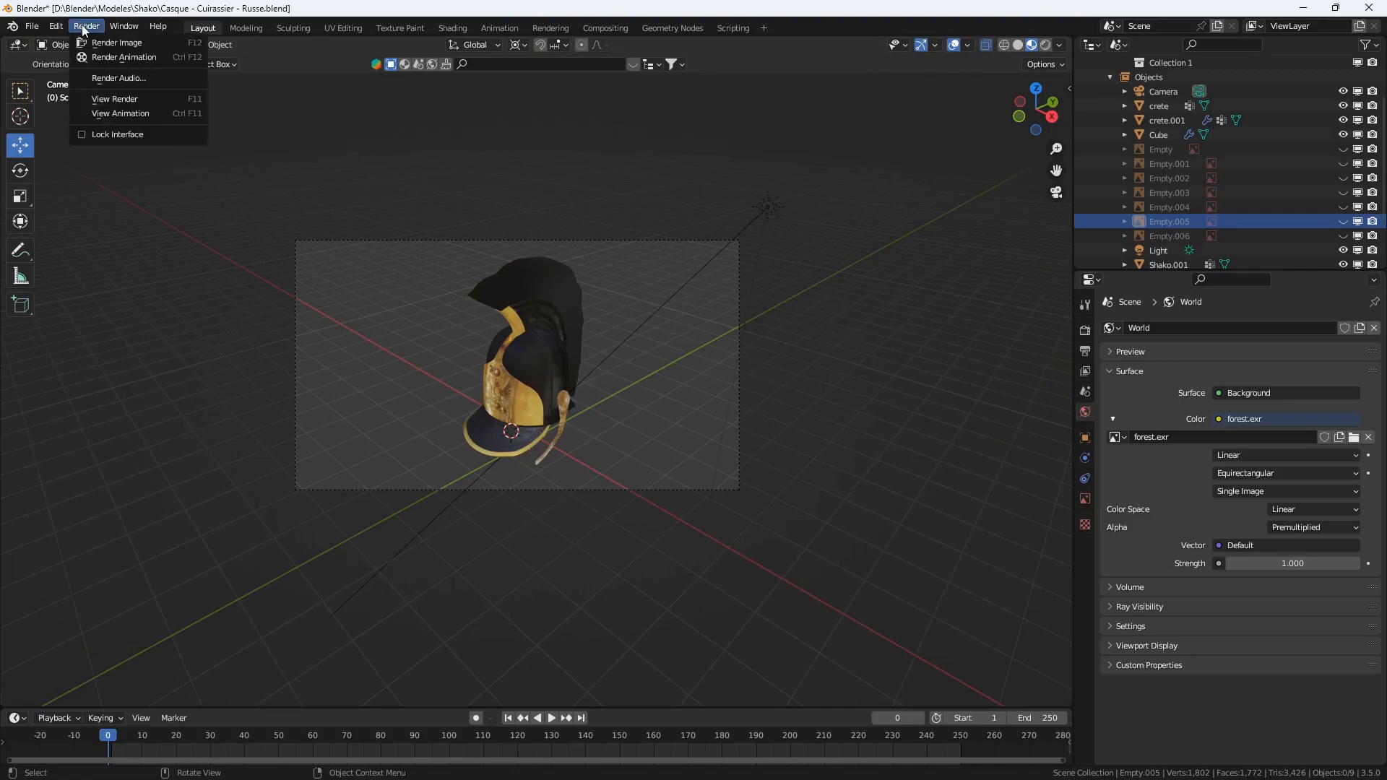
{"action": "left_click", "coordinate": [110, 44]}
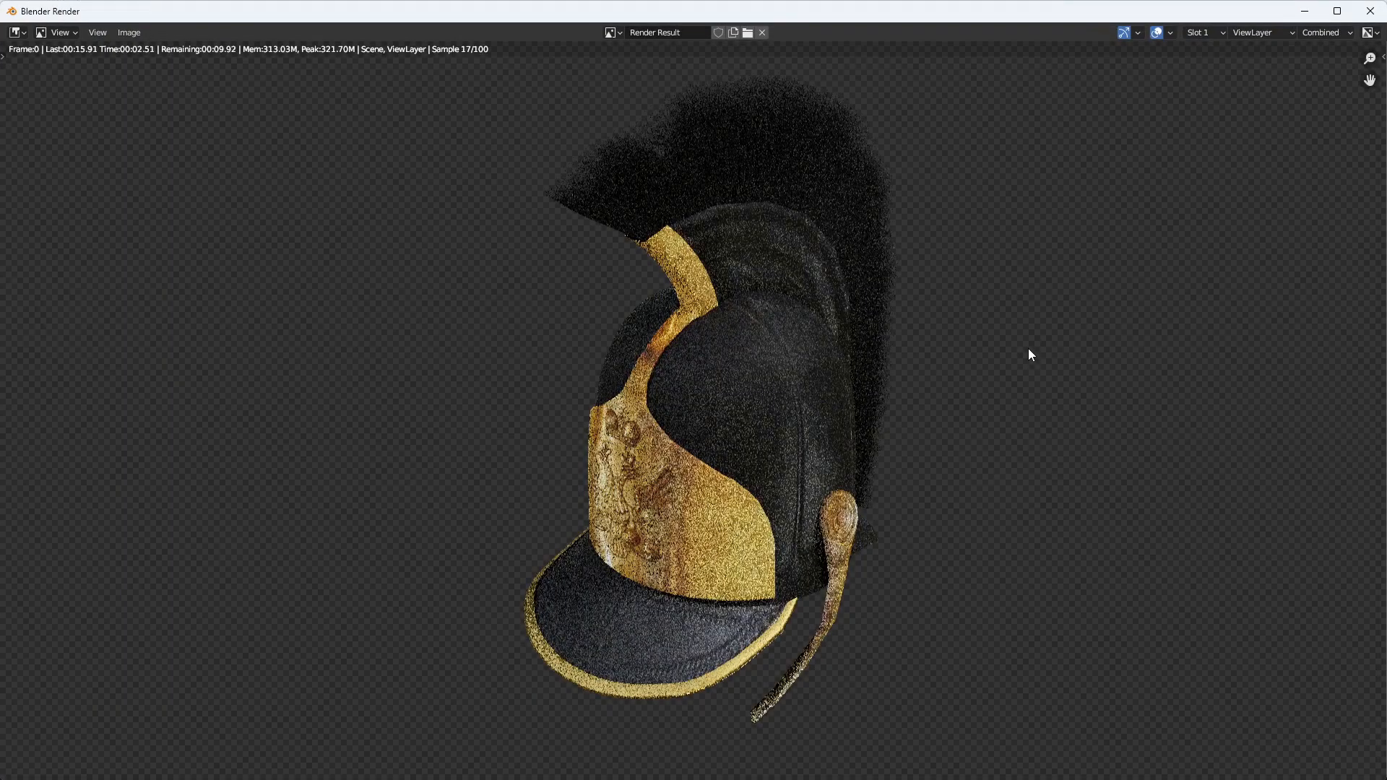